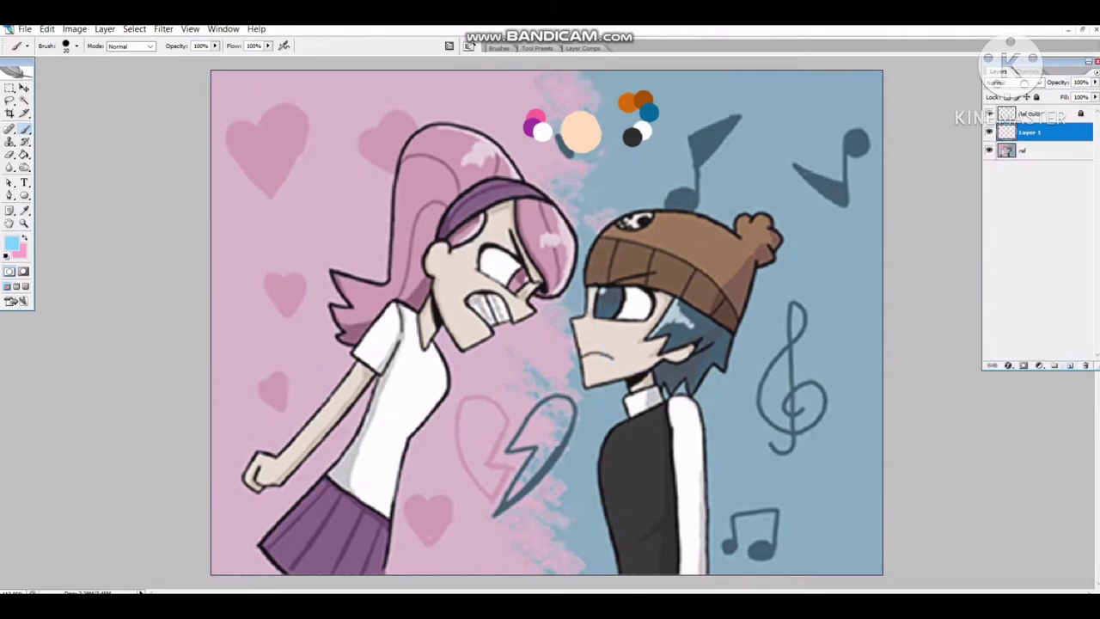
# Move Layer 1 to the top of the layer stack and sketch the boy's head, jaw, neck, torso and arm in light blue.
pyautogui.hotkey('ctrl', ']')
pyautogui.moveTo(587, 303); pyautogui.dragTo(673, 249)
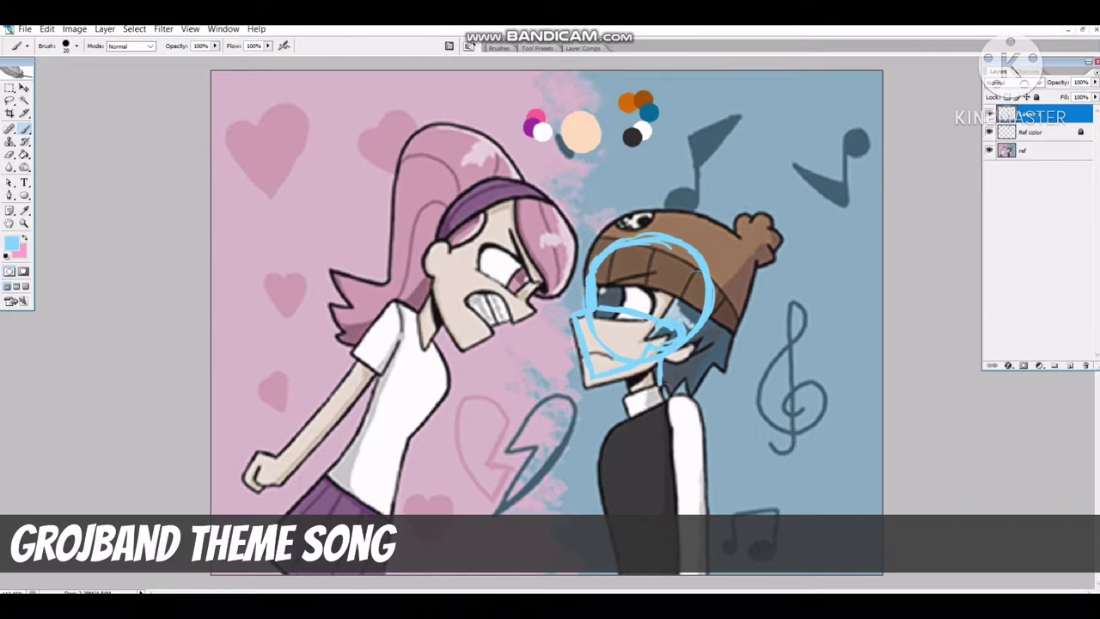
pyautogui.moveTo(653, 415)
pyautogui.mouseDown()
pyautogui.moveTo(687, 467)
pyautogui.moveTo(634, 518)
pyautogui.mouseUp()
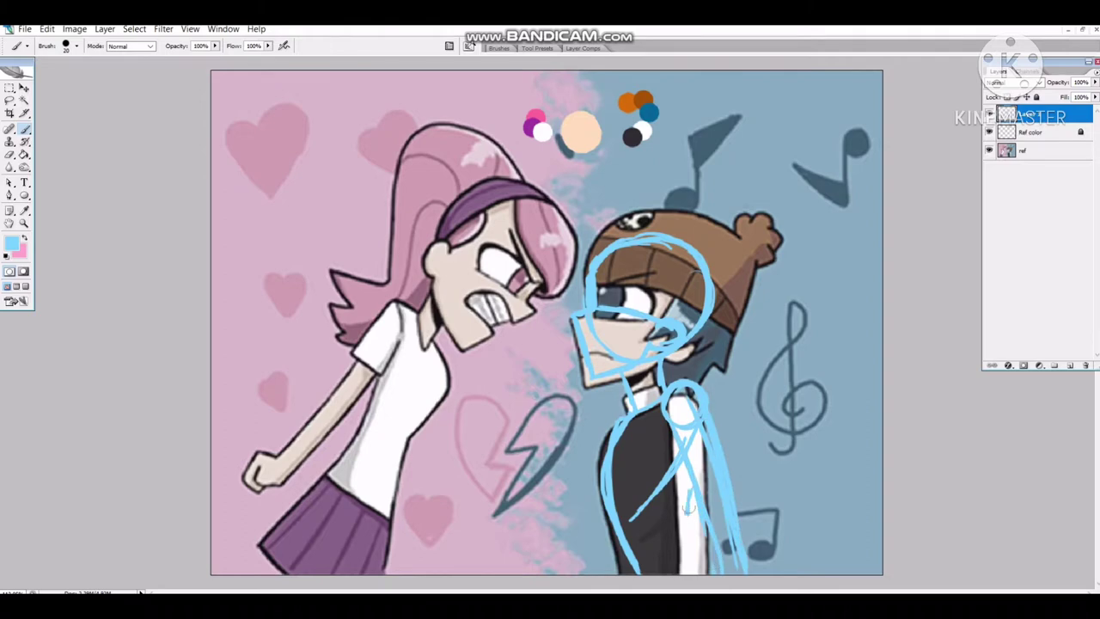
pyautogui.press('e')
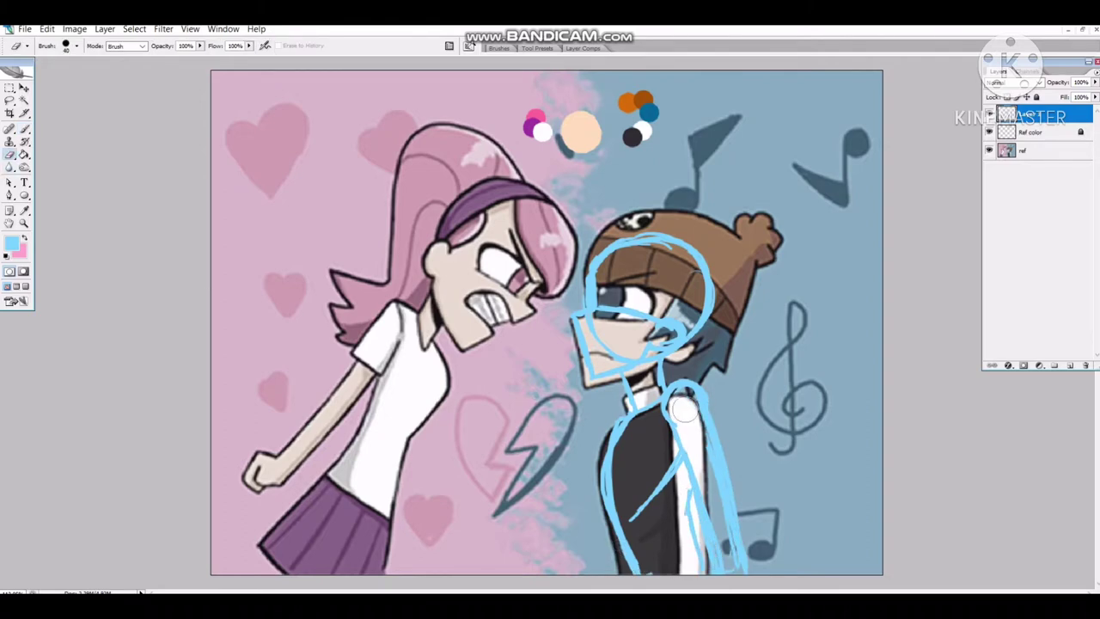
# Sketch the outline of the boy's eye in light blue inside the head circle.
pyautogui.press('z')
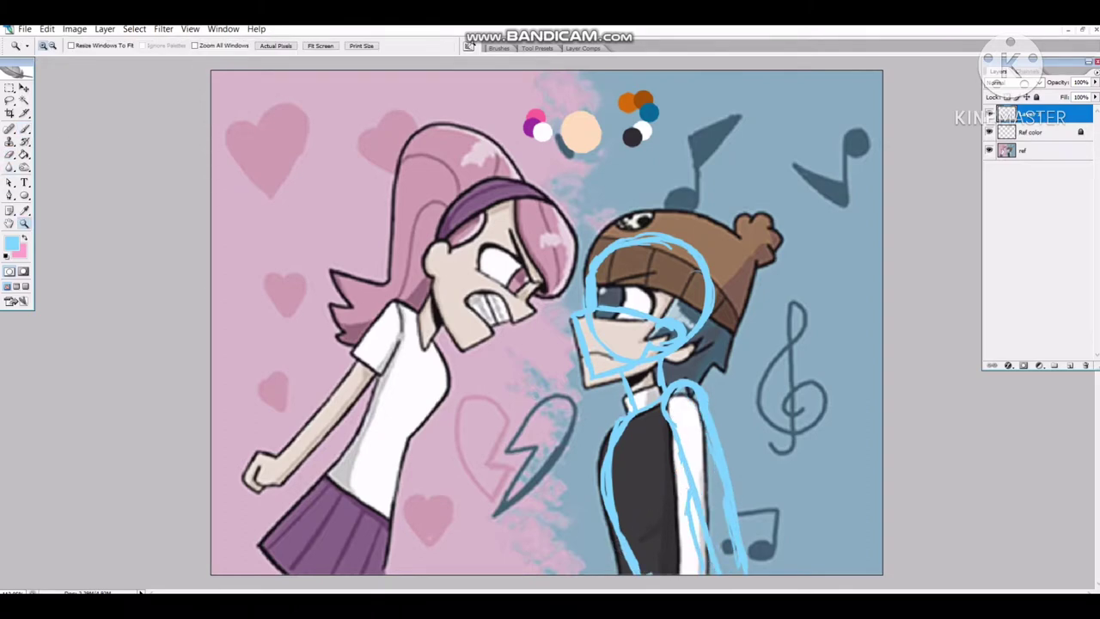
pyautogui.click(642, 306)
pyautogui.press('b')
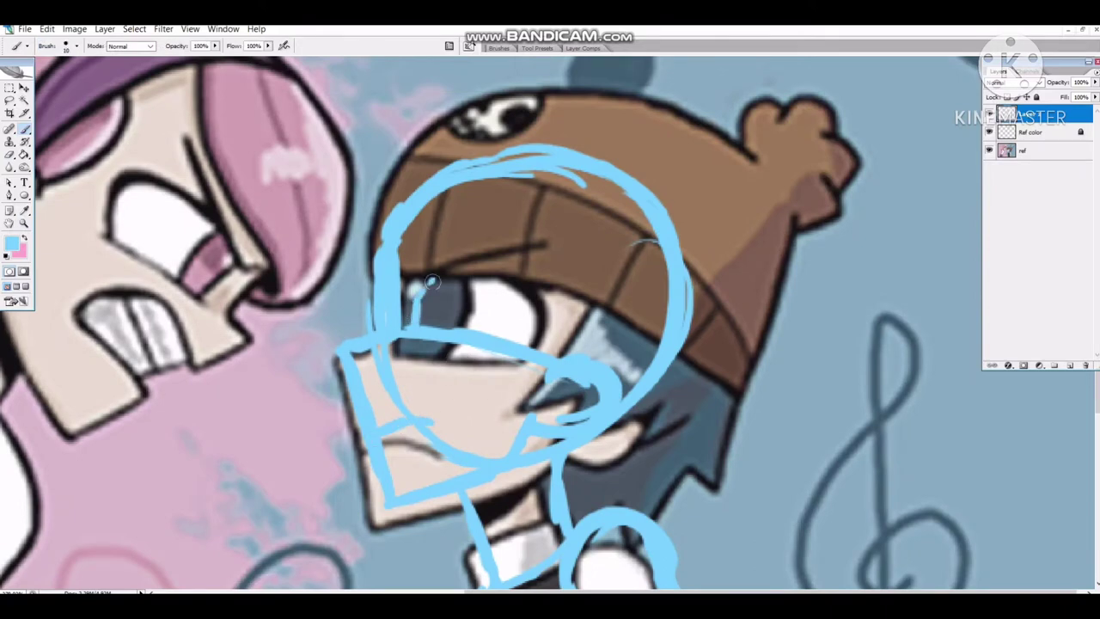
pyautogui.moveTo(489, 348); pyautogui.dragTo(416, 325)
pyautogui.press('b')
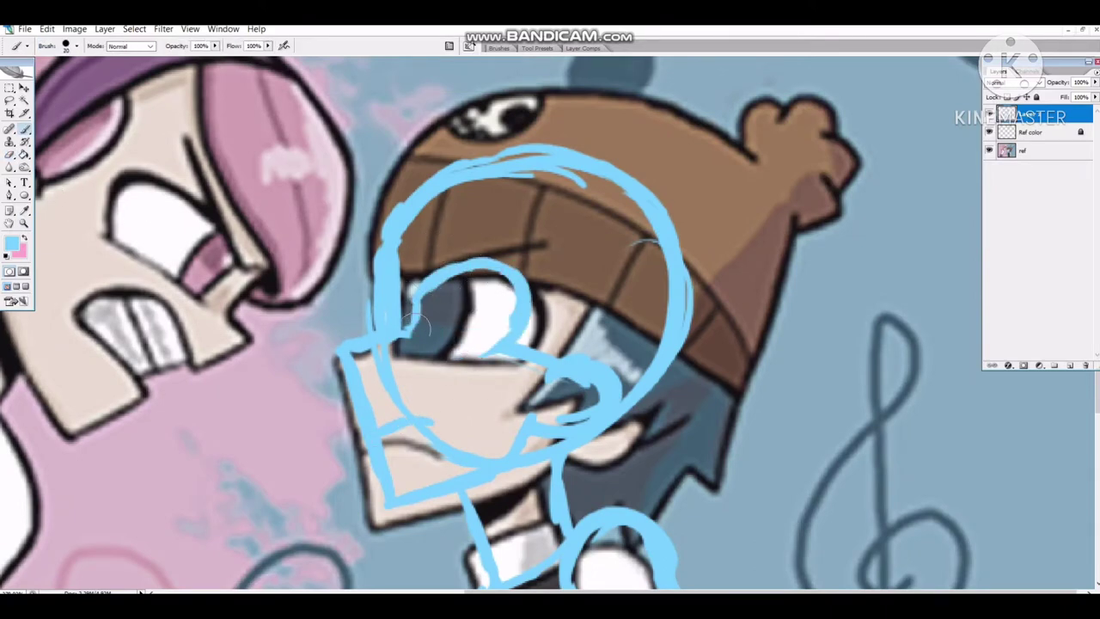
# Sketch the boy's beanie with its brim and outer dome, and add the pompom at the back.
pyautogui.moveTo(404, 262)
pyautogui.mouseDown()
pyautogui.moveTo(537, 256)
pyautogui.moveTo(623, 426)
pyautogui.mouseUp()
pyautogui.moveTo(378, 239)
pyautogui.mouseDown()
pyautogui.moveTo(700, 196)
pyautogui.moveTo(653, 389)
pyautogui.mouseUp()
pyautogui.moveTo(644, 245); pyautogui.dragTo(627, 258)
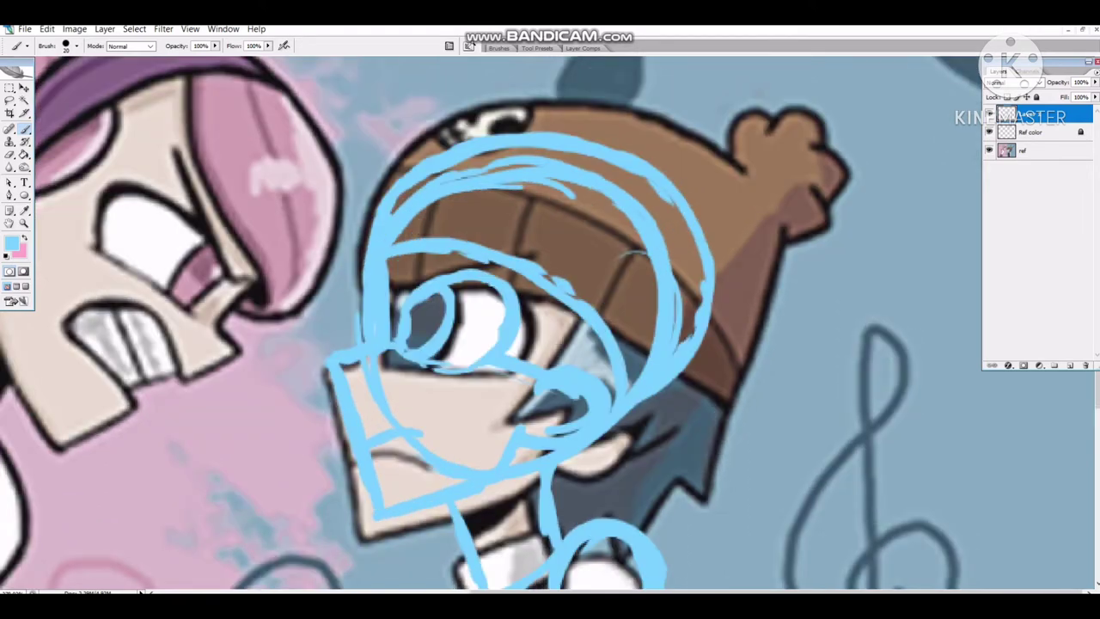
pyautogui.moveTo(683, 185)
pyautogui.mouseDown()
pyautogui.moveTo(756, 206)
pyautogui.moveTo(722, 280)
pyautogui.mouseUp()
# Erase the head construction circle inside the beanie and the overlapping lines around the boy's ear.
pyautogui.press('e')
pyautogui.moveTo(403, 223)
pyautogui.mouseDown()
pyautogui.moveTo(649, 331)
pyautogui.moveTo(623, 370)
pyautogui.moveTo(606, 459)
pyautogui.mouseUp()
pyautogui.press('b')
pyautogui.press('e')
pyautogui.moveTo(588, 367); pyautogui.dragTo(612, 426)
# Sketch the boy's fringe and the jagged hair behind his ear, erasing and redrawing the messy strands.
pyautogui.press('b')
pyautogui.moveTo(421, 254); pyautogui.dragTo(314, 294)
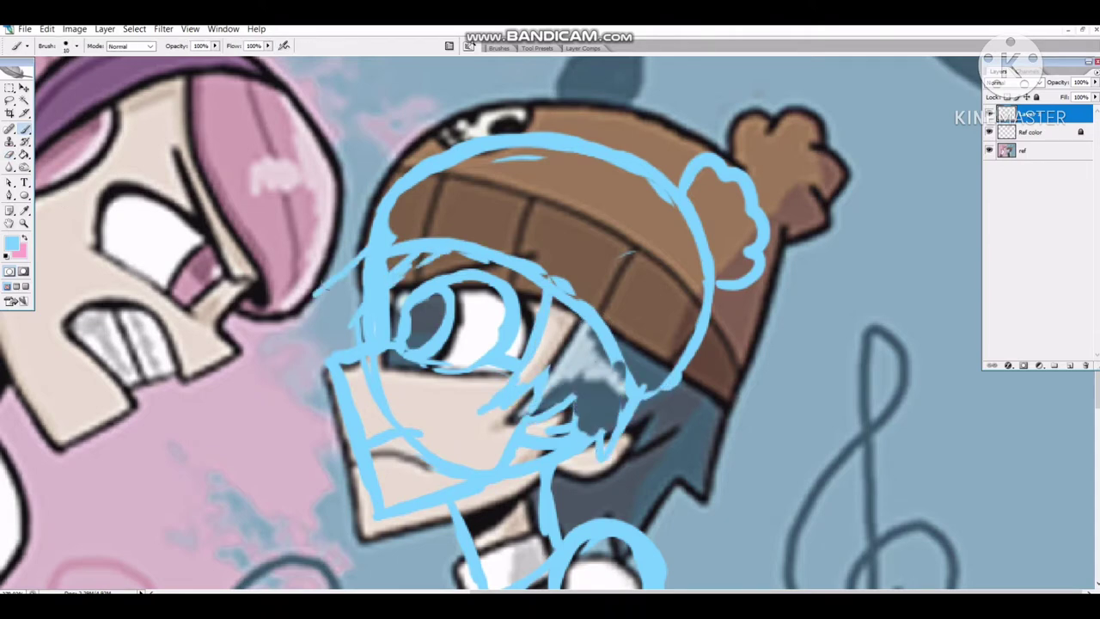
pyautogui.scroll(-3, 627, 257)
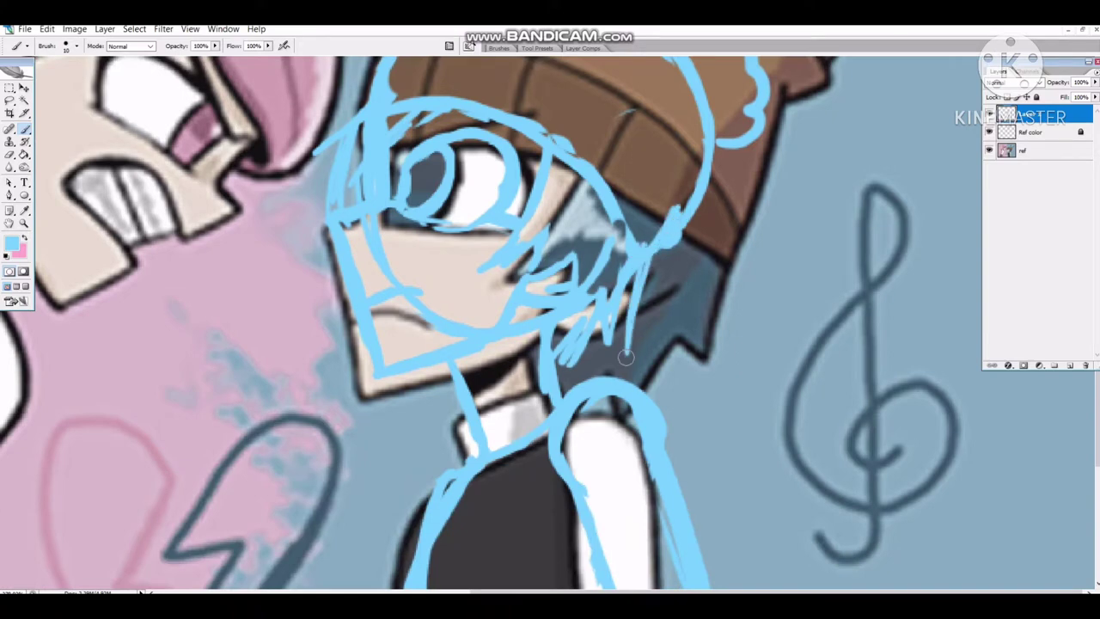
pyautogui.press('e')
pyautogui.moveTo(602, 284)
pyautogui.mouseDown()
pyautogui.moveTo(571, 370)
pyautogui.moveTo(624, 310)
pyautogui.mouseUp()
pyautogui.press('b')
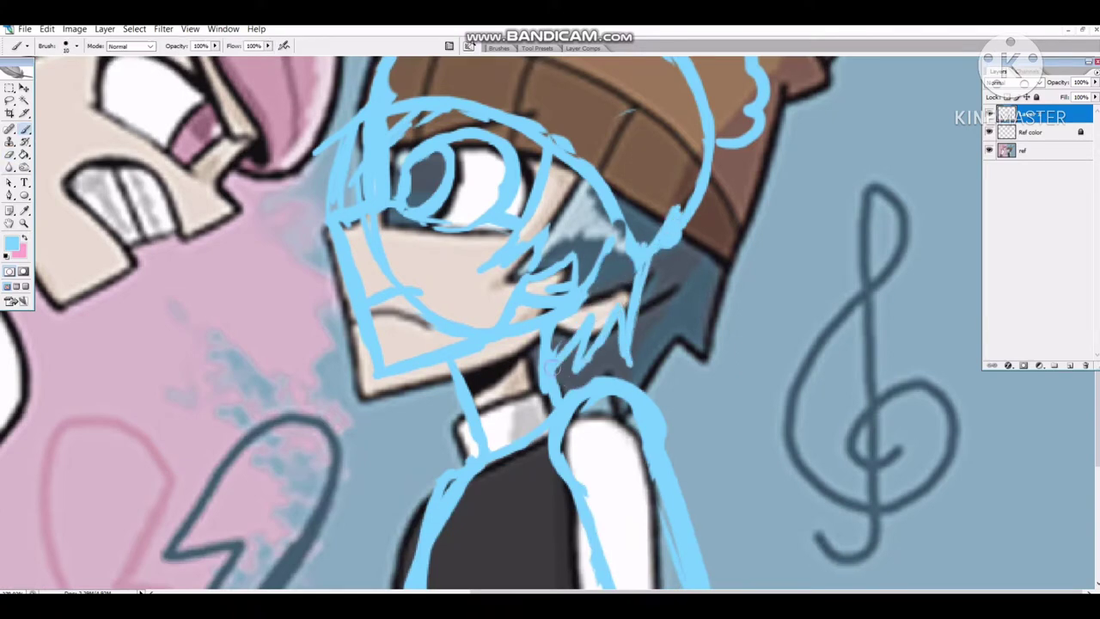
# Clean up the boy's lower face, and add the upper edge, rib lines and round badge to the beanie.
pyautogui.scroll(3, 428, 391)
pyautogui.press('e')
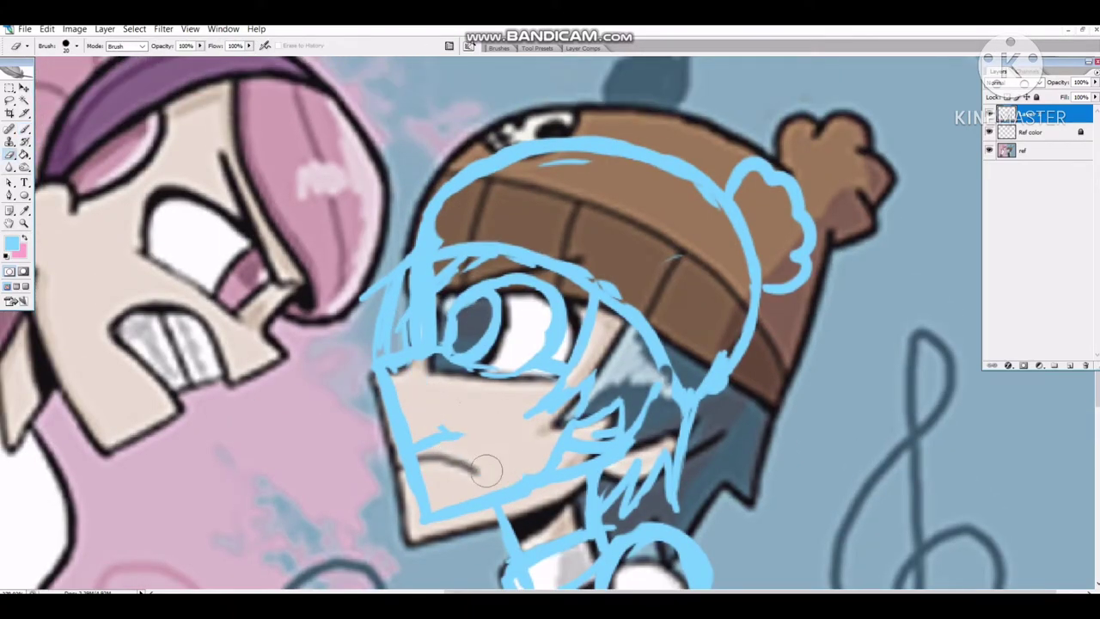
pyautogui.press('b')
pyautogui.moveTo(559, 181); pyautogui.dragTo(646, 262)
pyautogui.moveTo(619, 228); pyautogui.dragTo(715, 400)
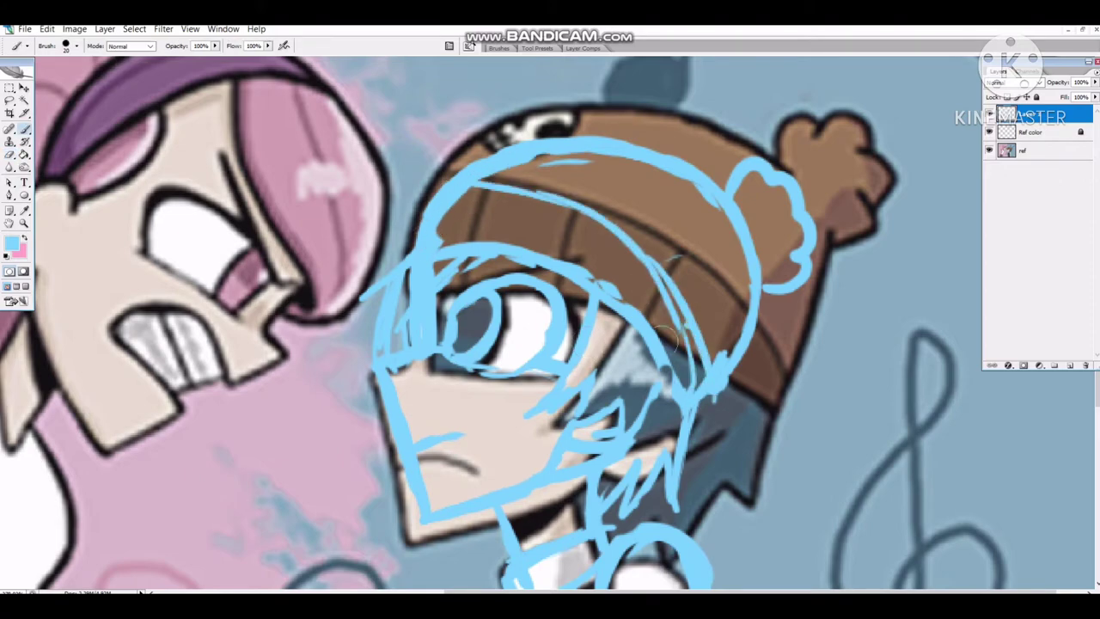
pyautogui.moveTo(438, 250); pyautogui.dragTo(557, 206)
pyautogui.moveTo(537, 167); pyautogui.dragTo(601, 176)
pyautogui.moveTo(481, 262); pyautogui.dragTo(461, 269)
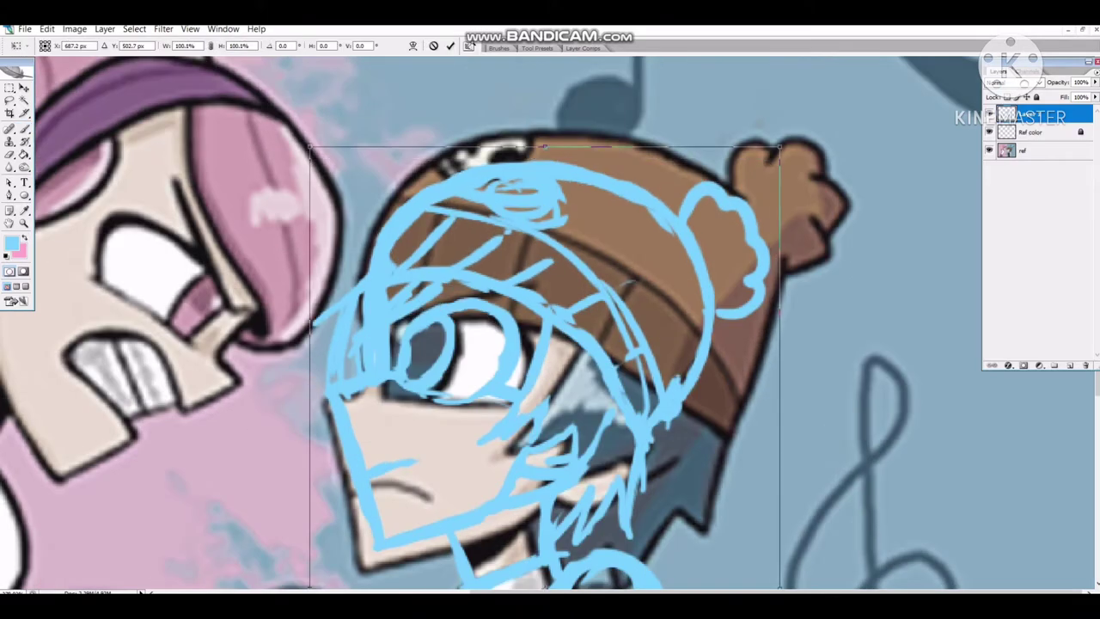
# Adjust the shape of the boy's blue sketch with Free Transform and apply it.
pyautogui.rightClick(607, 278)
pyautogui.click(651, 347)
pyautogui.press('Return')
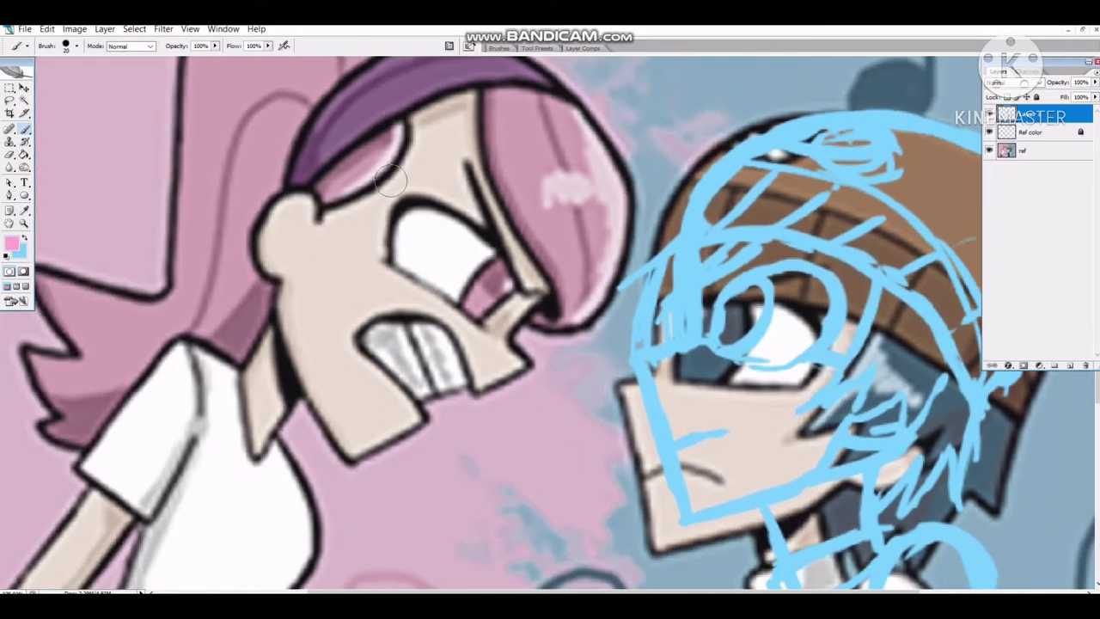
# Sketch the girl's head circle, eye guideline, jaw and ear in pink, erasing the head line that crosses the ear.
pyautogui.moveTo(382, 353); pyautogui.dragTo(395, 124)
pyautogui.moveTo(348, 320); pyautogui.dragTo(369, 353)
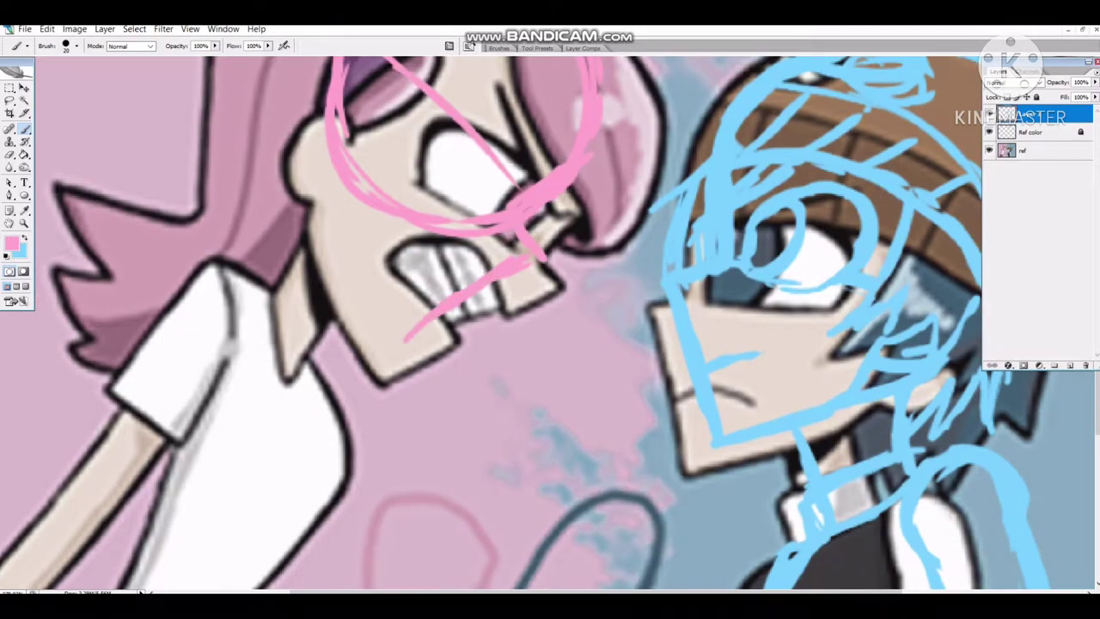
pyautogui.moveTo(413, 391); pyautogui.dragTo(370, 325)
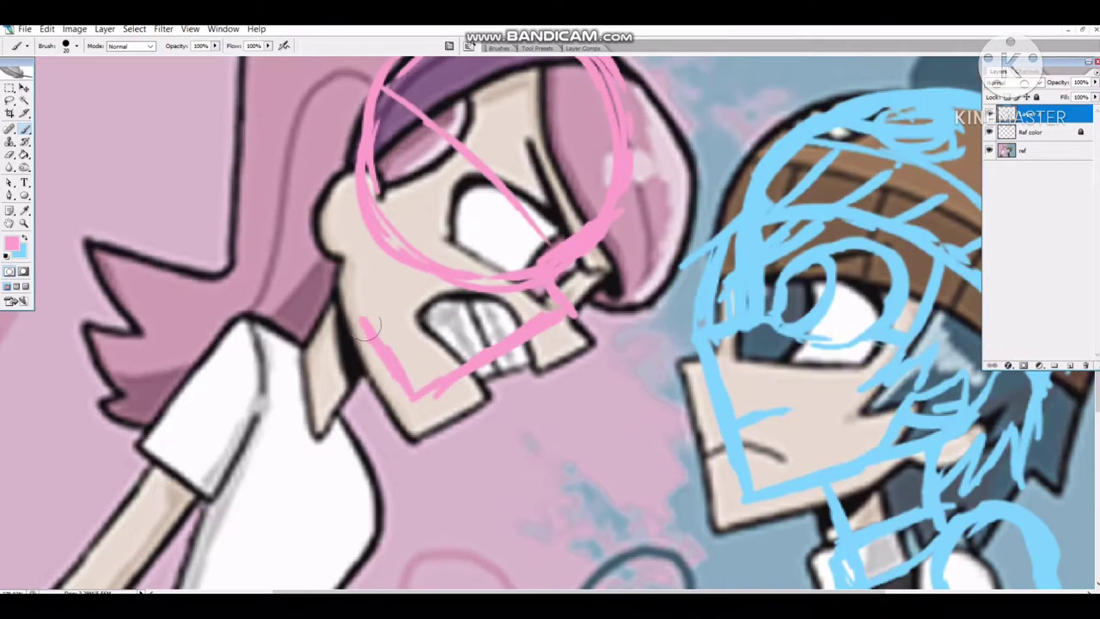
pyautogui.hotkey('ctrl', '-')
pyautogui.hotkey('ctrl', '+')
pyautogui.moveTo(326, 155); pyautogui.dragTo(369, 217)
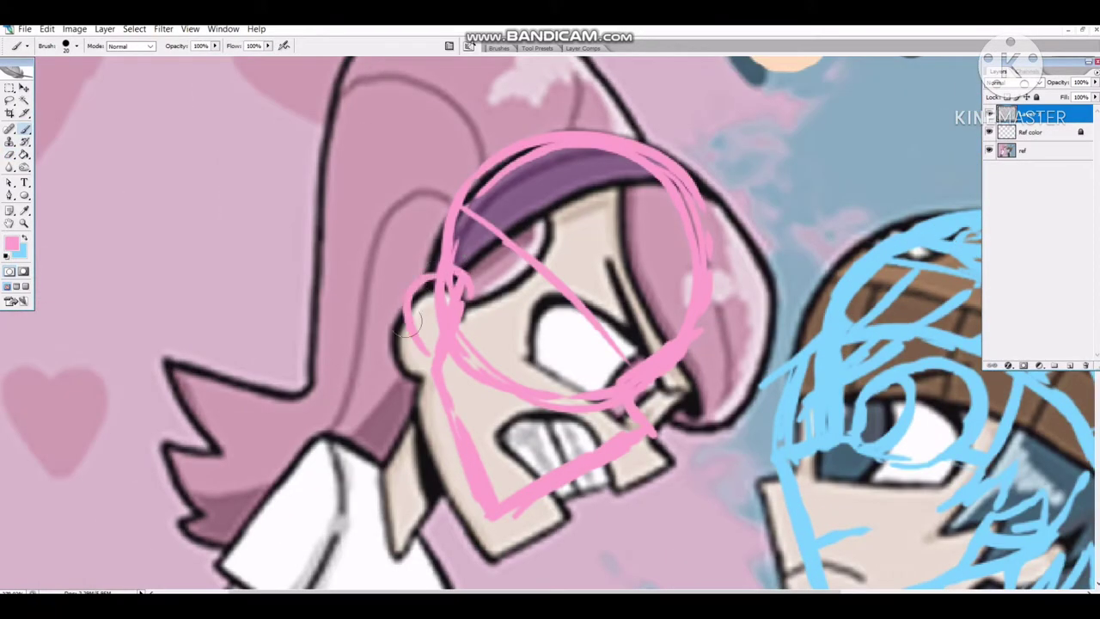
pyautogui.press('e')
pyautogui.moveTo(456, 338); pyautogui.dragTo(443, 296)
# Sketch the back and front of the girl's neck and the curved front line of her chest in pink.
pyautogui.press('b')
pyautogui.scroll(-3, 446, 264)
pyautogui.moveTo(455, 185); pyautogui.dragTo(388, 262)
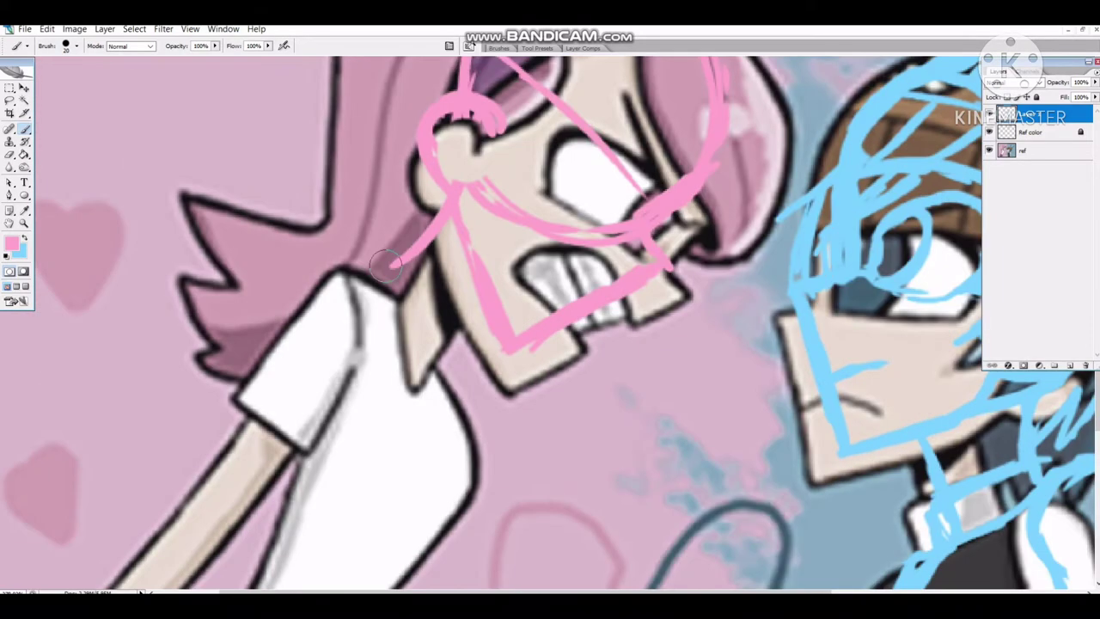
pyautogui.hotkey('ctrl', '-')
pyautogui.scroll(-3, 550, 327)
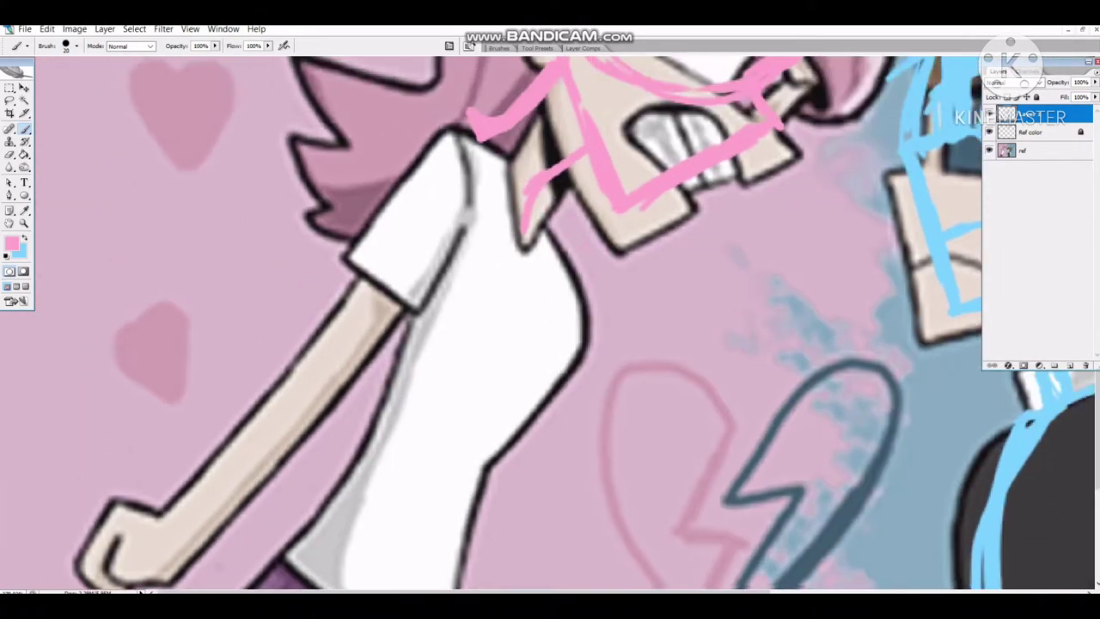
pyautogui.hotkey('ctrl', '+')
pyautogui.moveTo(555, 129); pyautogui.dragTo(434, 294)
pyautogui.scroll(3, 412, 265)
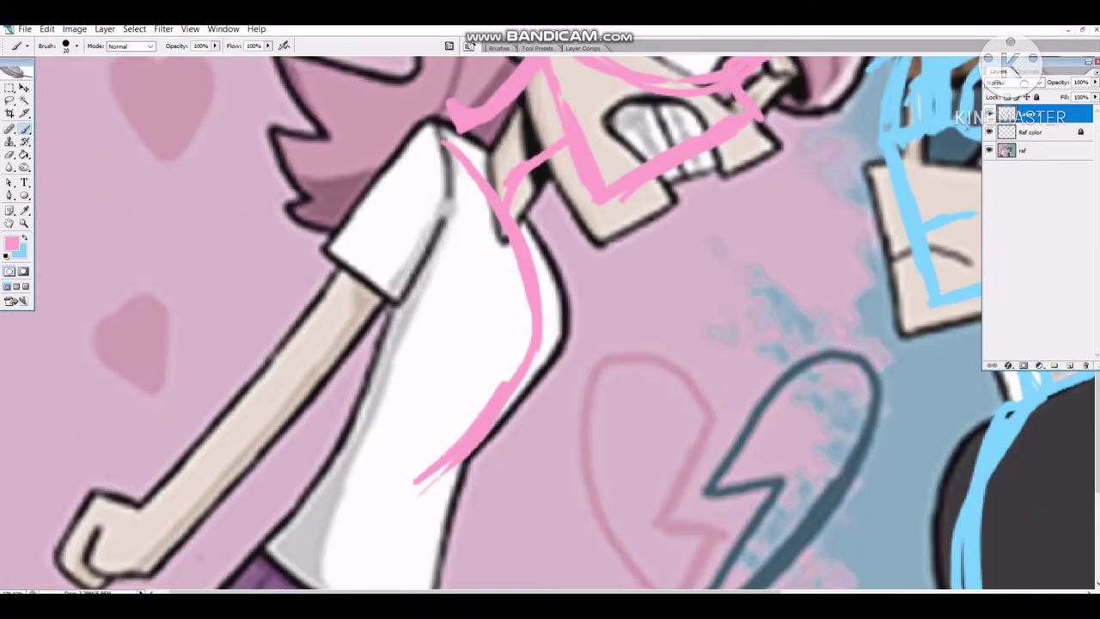
# Sketch the girl's shoulder circle and back line, and thicken the front contour of her chest.
pyautogui.hotkey('ctrl', '-')
pyautogui.scroll(-3, 550, 327)
pyautogui.moveTo(393, 153); pyautogui.dragTo(411, 391)
pyautogui.moveTo(567, 155); pyautogui.dragTo(434, 434)
pyautogui.hotkey('ctrl', '+')
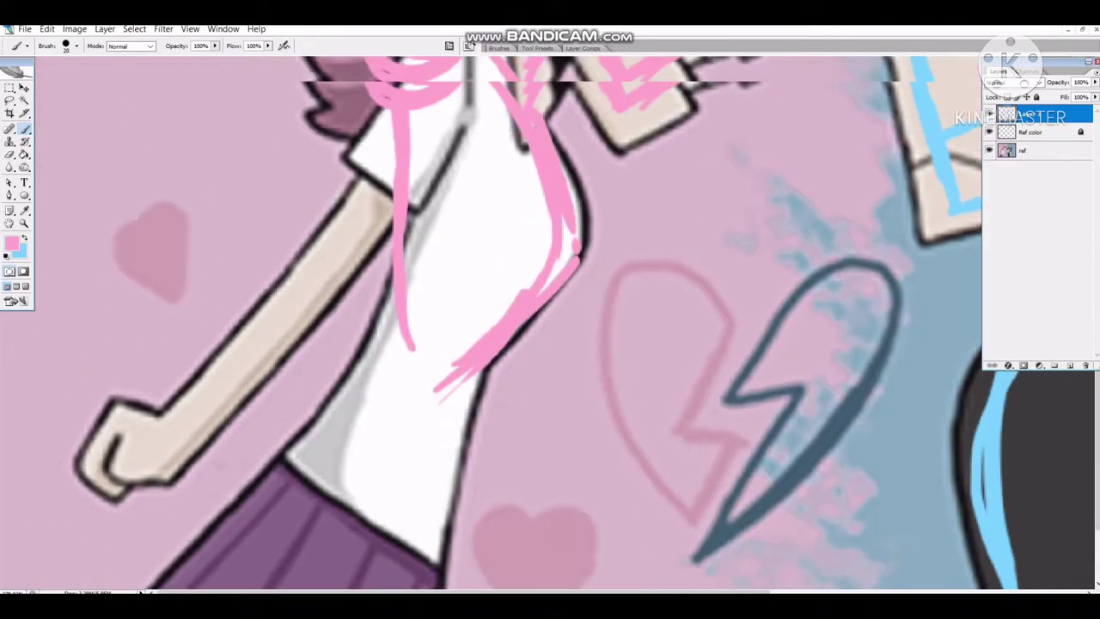
# Sketch the girl's waist and rounded hips, and draw the underside of her arm down towards the hand.
pyautogui.hotkey('ctrl', '-')
pyautogui.scroll(-3, 550, 326)
pyautogui.moveTo(396, 292); pyautogui.dragTo(550, 404)
pyautogui.hotkey('ctrl', '+')
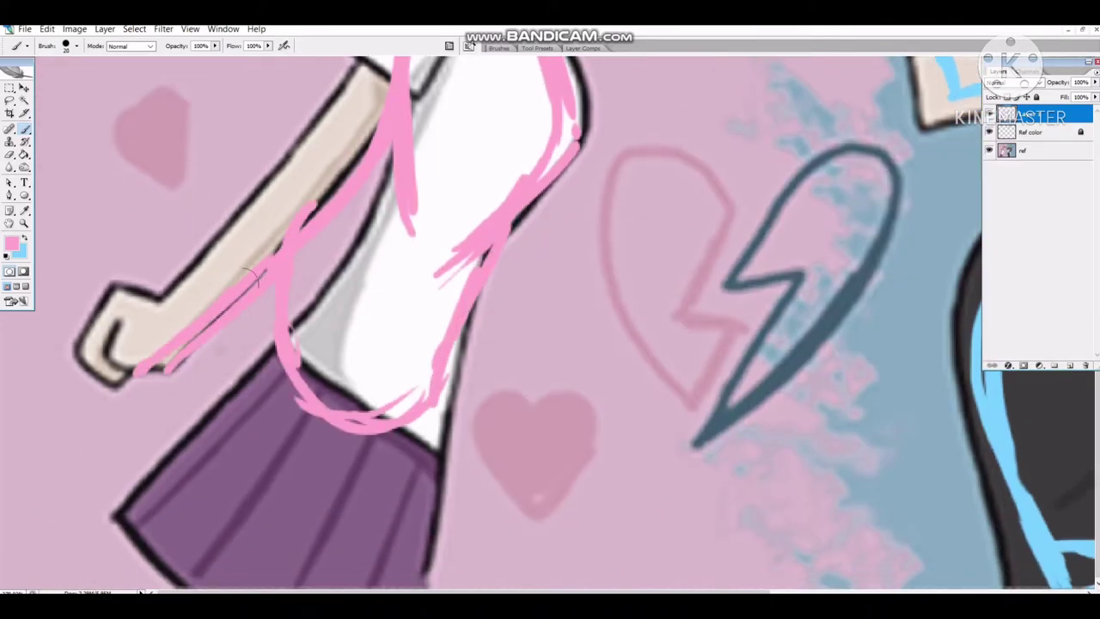
pyautogui.moveTo(253, 276); pyautogui.dragTo(172, 343)
# Sketch the outer edge of the girl's arm and her clenched fist, and rework the sleeve and forearm lines.
pyautogui.scroll(5, 550, 327)
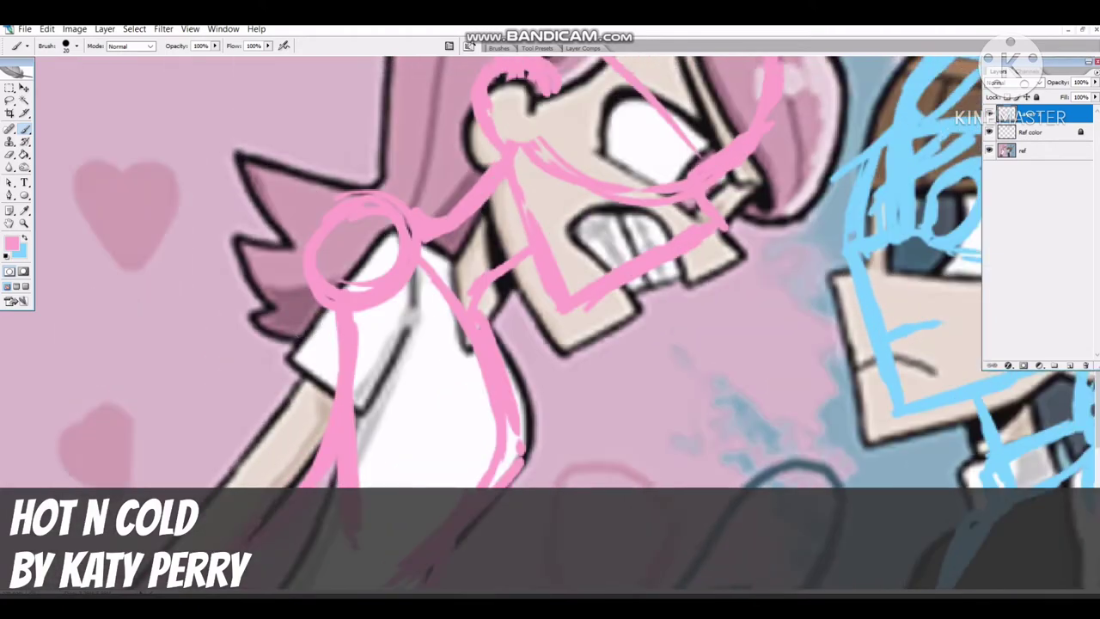
pyautogui.scroll(-3, 550, 327)
pyautogui.moveTo(369, 211); pyautogui.dragTo(207, 482)
pyautogui.scroll(-2, 551, 326)
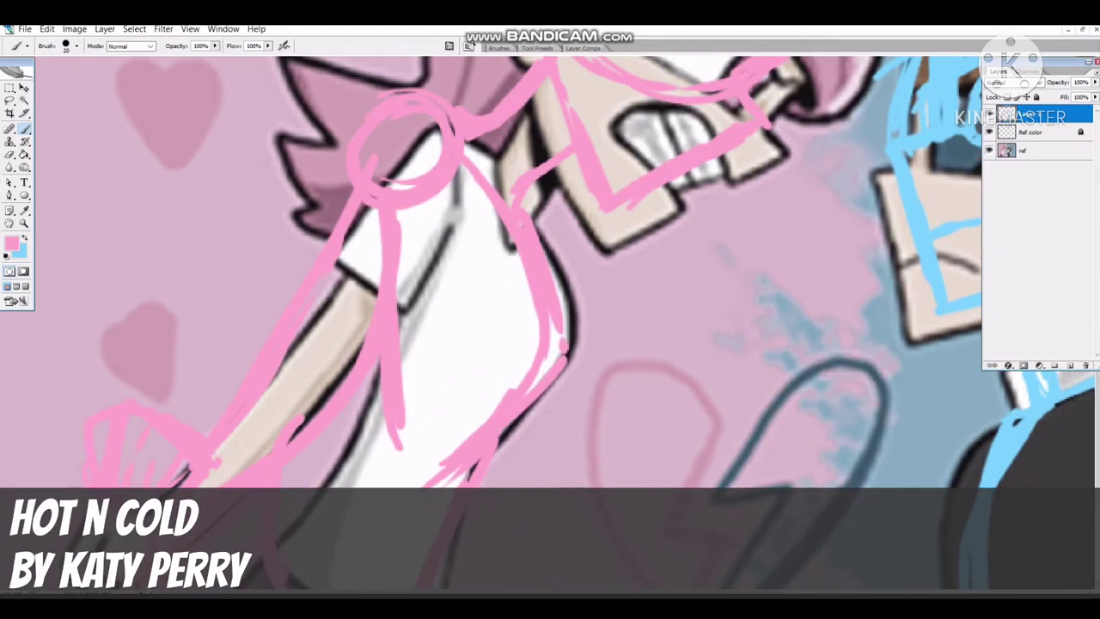
pyautogui.hotkey('ctrl', '+')
pyautogui.hotkey('ctrl', '-')
pyautogui.moveTo(172, 481); pyautogui.dragTo(257, 253)
pyautogui.moveTo(284, 340); pyautogui.dragTo(181, 477)
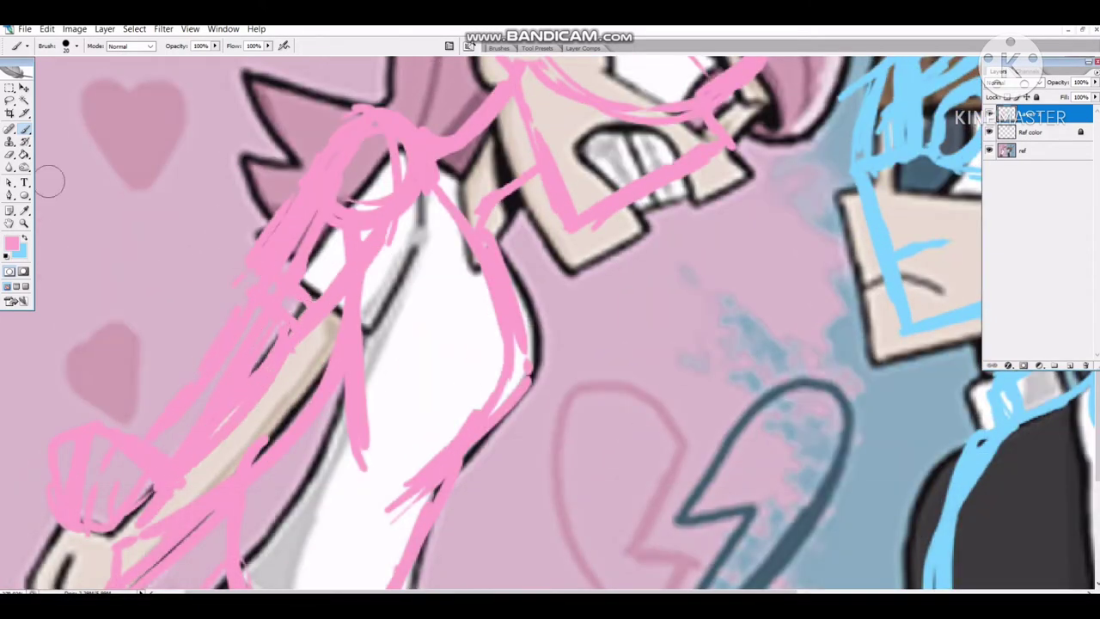
# Sketch the girl's angry eye and brow, then outline her headband and the hairline beneath it.
pyautogui.scroll(3, 550, 326)
pyautogui.hotkey('ctrl', '+')
pyautogui.scroll(2, 335, 303)
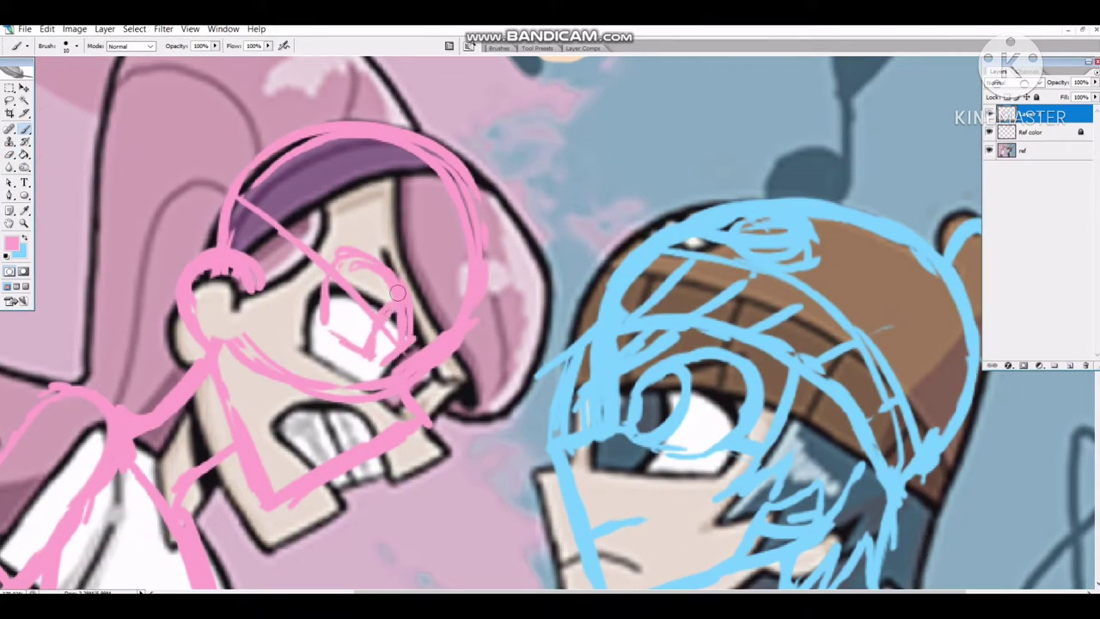
pyautogui.moveTo(273, 262); pyautogui.dragTo(412, 207)
pyautogui.moveTo(250, 224); pyautogui.dragTo(472, 312)
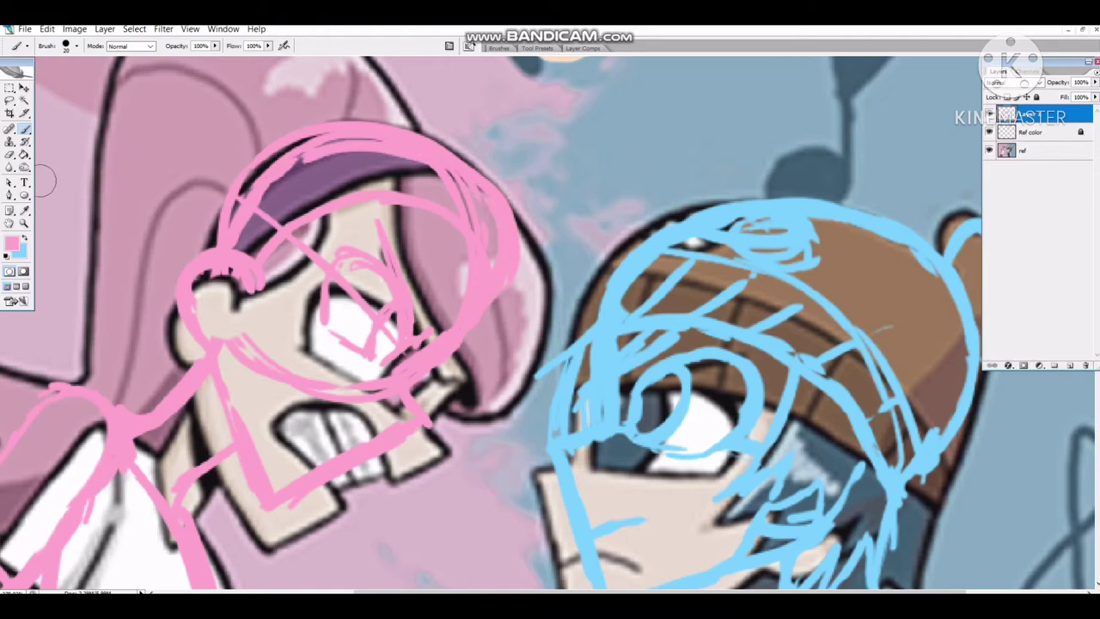
# Erase the construction lines crossing the girl's headband, front hair and lower face.
pyautogui.press('e')
pyautogui.moveTo(258, 210)
pyautogui.mouseDown()
pyautogui.moveTo(422, 178)
pyautogui.moveTo(290, 182)
pyautogui.moveTo(434, 232)
pyautogui.moveTo(475, 260)
pyautogui.mouseUp()
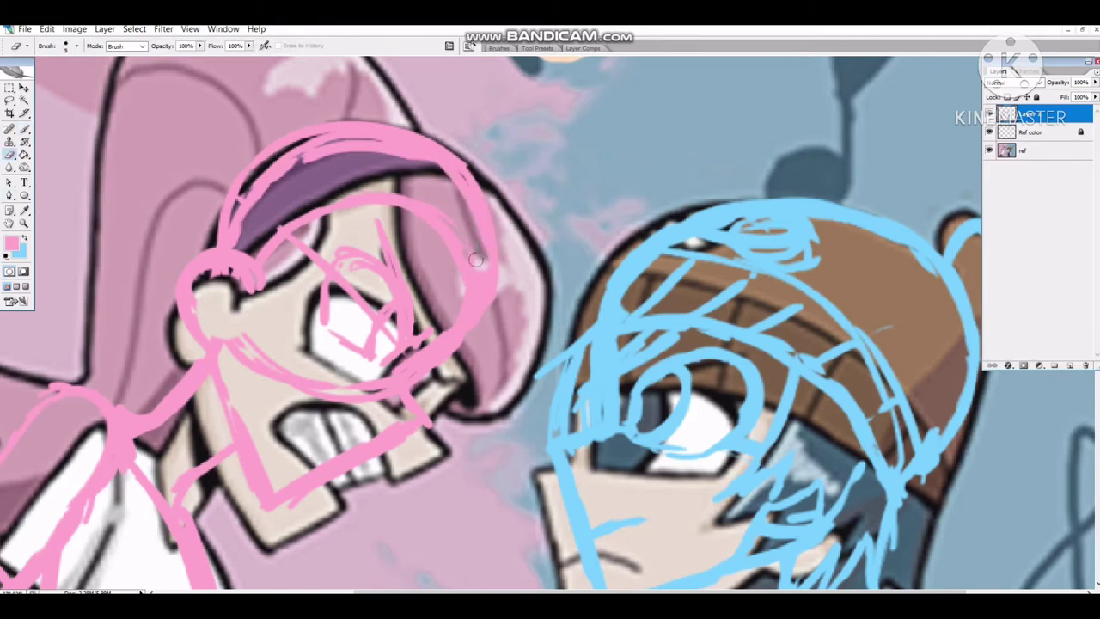
pyautogui.moveTo(473, 342); pyautogui.dragTo(379, 387)
# Sketch the girl's gritted mouth, front hair and tall ponytail with spiky ends in pink.
pyautogui.press('b')
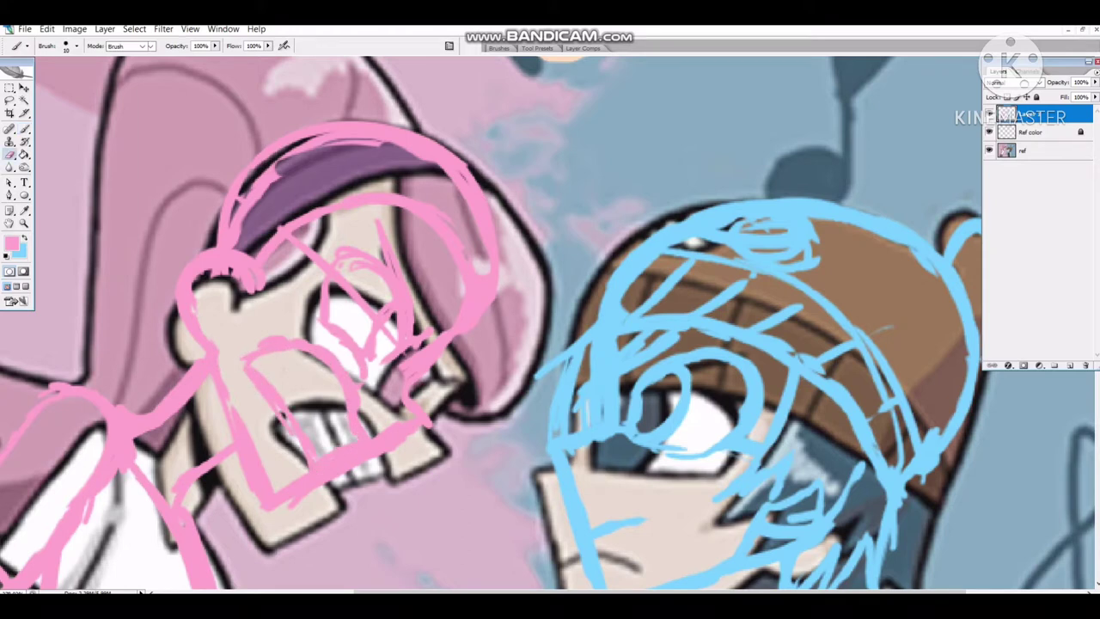
pyautogui.press('b')
pyautogui.moveTo(389, 196); pyautogui.dragTo(463, 310)
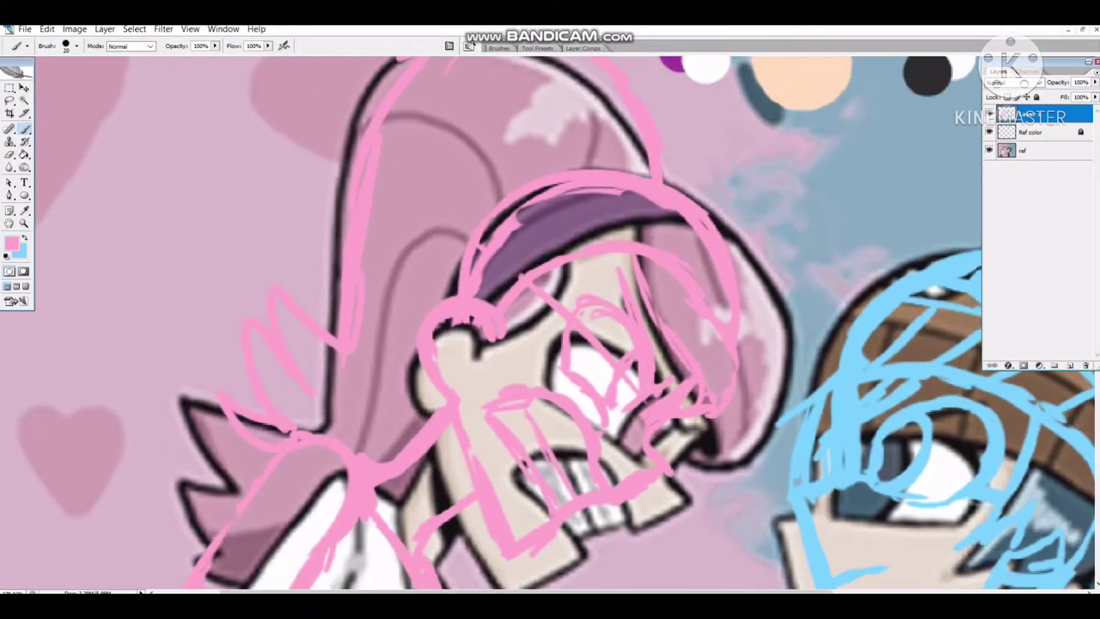
# Lasso the girl's pink sketch, reshape and reposition it with Free Transform, and clear the selection.
pyautogui.press('l')
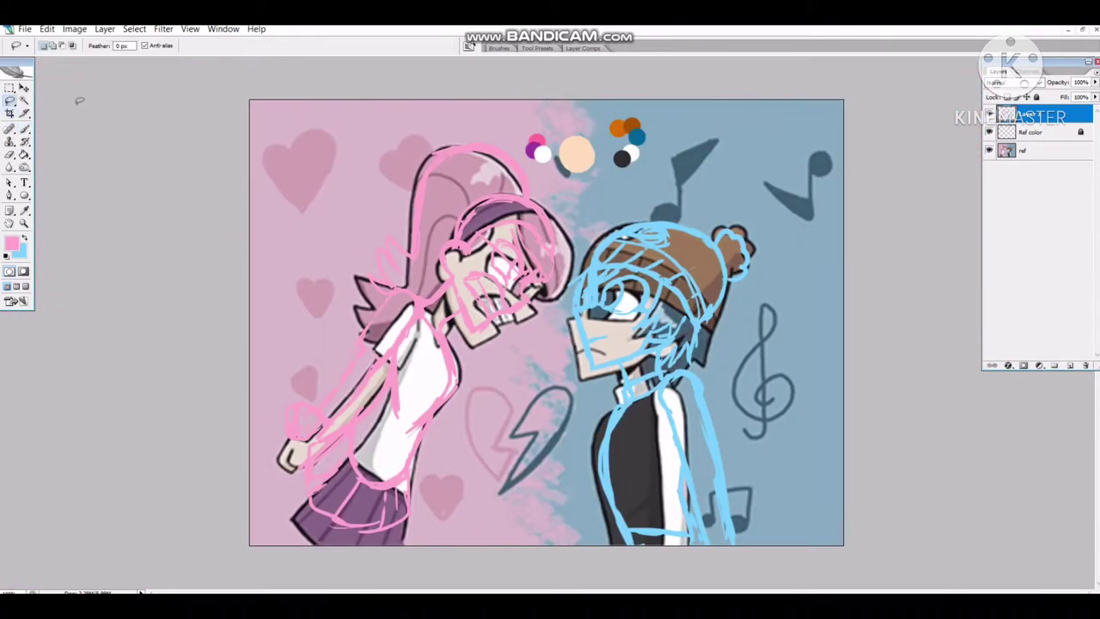
pyautogui.hotkey('ctrl', 't')
pyautogui.rightClick(429, 324)
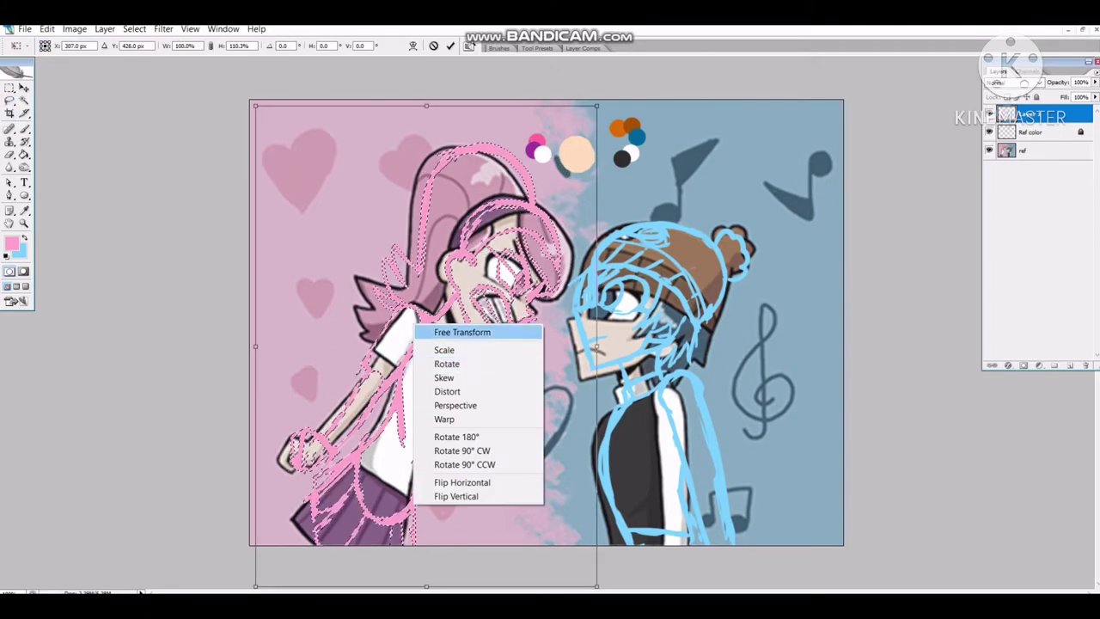
pyautogui.click(456, 376)
pyautogui.moveTo(249, 86); pyautogui.dragTo(199, 72)
pyautogui.press('Return')
pyautogui.hotkey('ctrl', 'd')
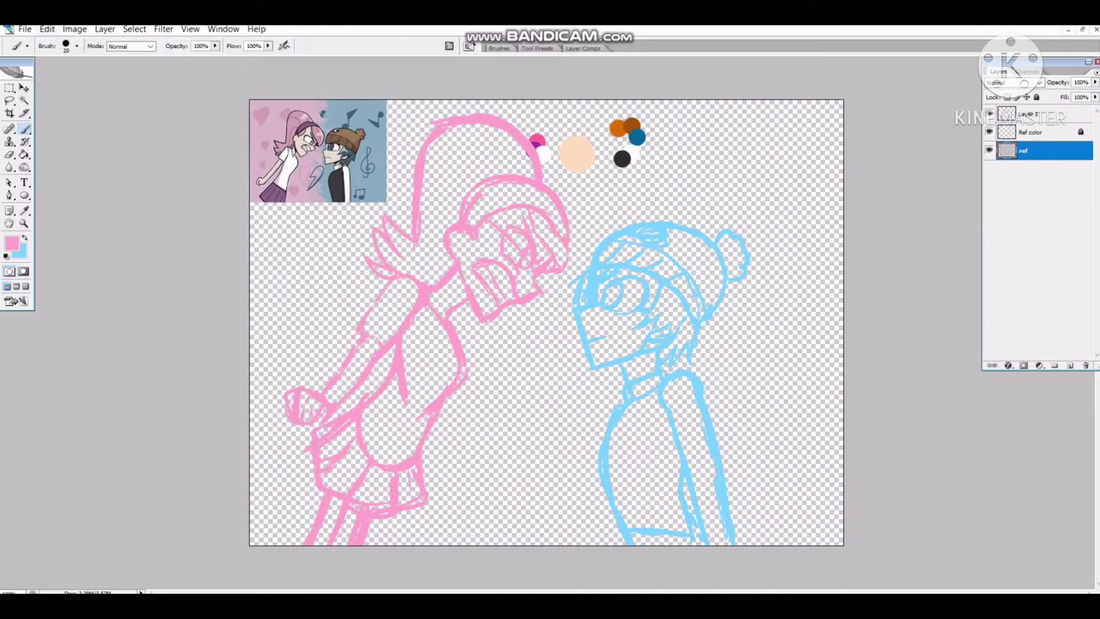
# Increase the saturation of the ref layer with Hue/Saturation.
pyautogui.hotkey('ctrl', 'u')
pyautogui.moveTo(988, 265); pyautogui.dragTo(1000, 265)
pyautogui.press('Return')
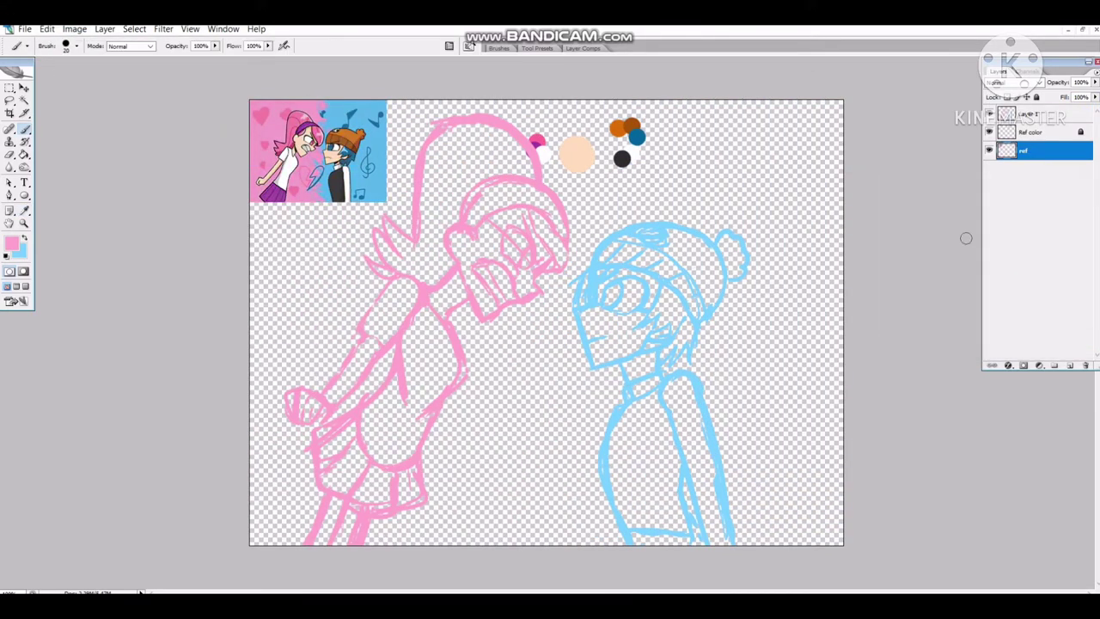
# Add a pale cream swatch above the orange and brown ones in the palette on the Ref color layer.
pyautogui.click(1032, 132)
pyautogui.keyDown('alt'); pyautogui.click(576, 155); pyautogui.keyUp('alt')
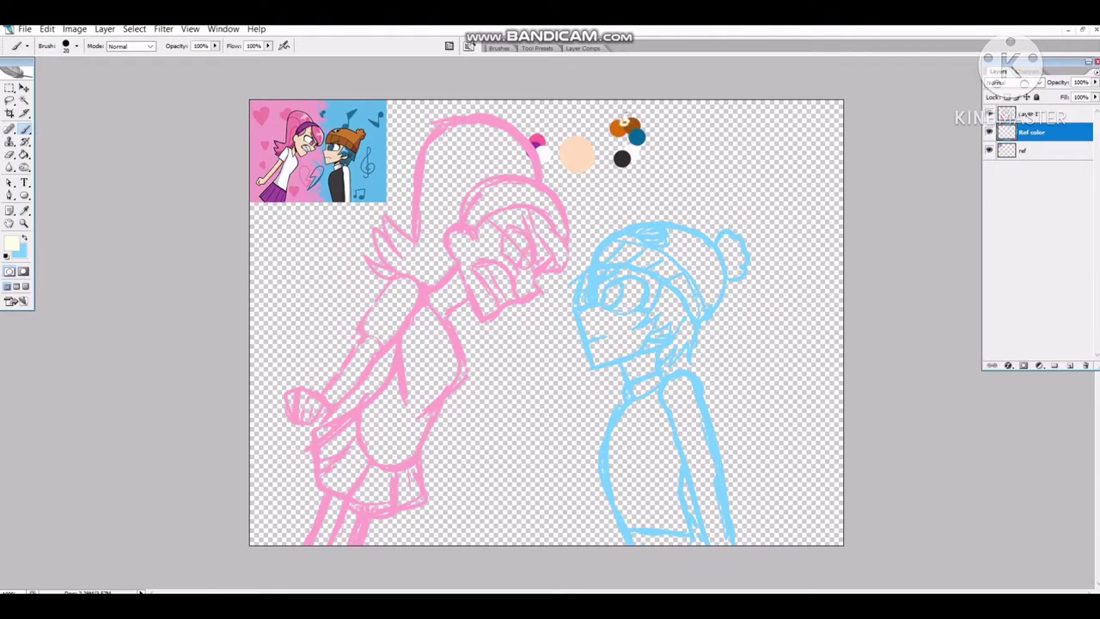
# Touch up the boy's face on the sketch layer in light blue, giving him a curved frowning mouth.
pyautogui.hotkey('alt', ']')
pyautogui.keyDown('alt'); pyautogui.click(739, 249); pyautogui.keyUp('alt')
pyautogui.press('z')
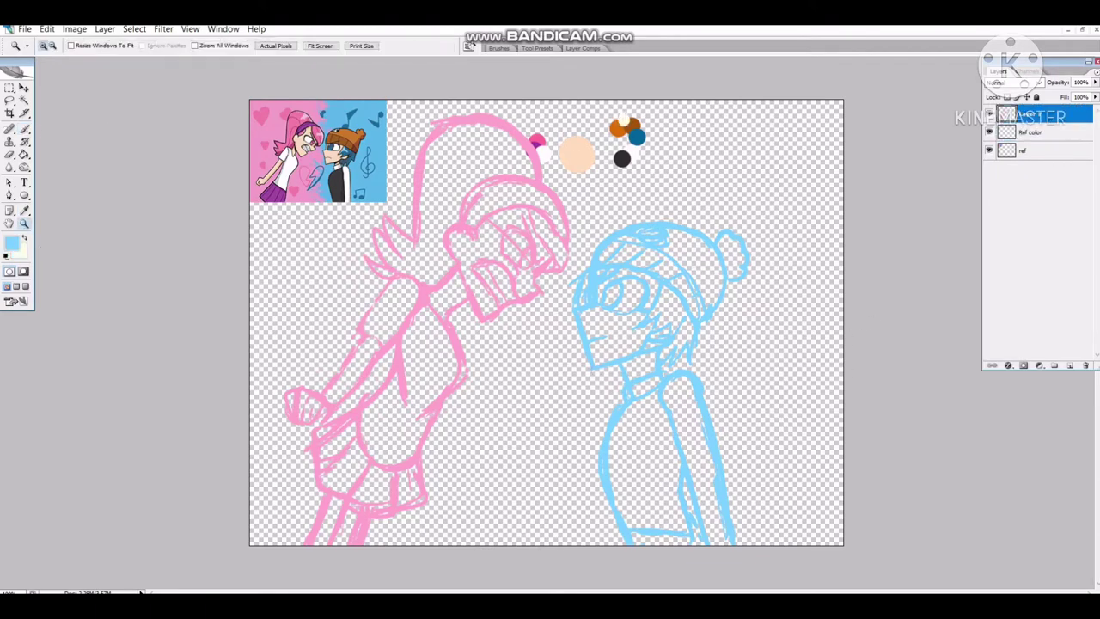
pyautogui.moveTo(498, 206); pyautogui.dragTo(756, 370)
pyautogui.press('b')
pyautogui.scroll(-3, 439, 344)
pyautogui.scroll(5, 375, 442)
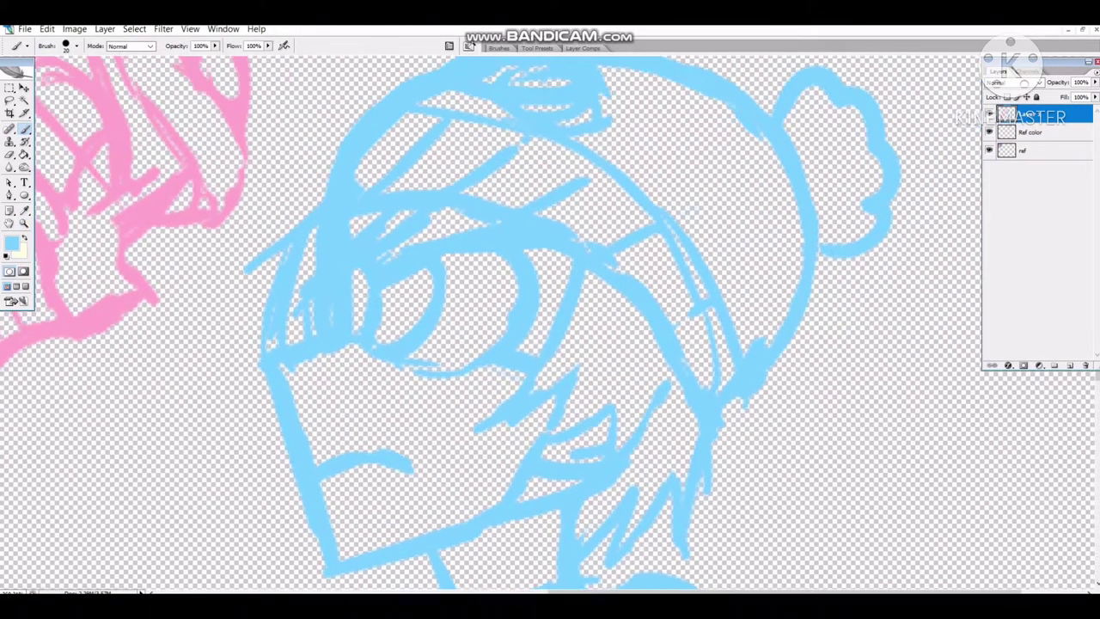
pyautogui.scroll(-5, 378, 214)
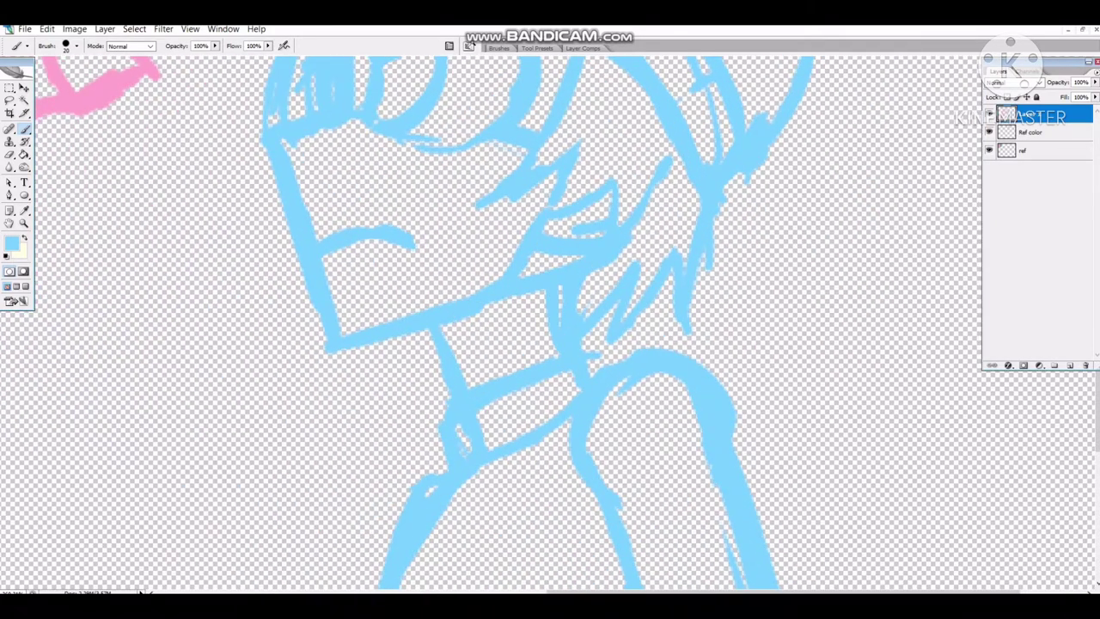
# Erase the old back edge of the girl's ponytail and redraw her arm, fist and torso outline in pink.
pyautogui.hotkey('ctrl', '0')
pyautogui.keyDown('alt'); pyautogui.click(398, 336); pyautogui.keyUp('alt')
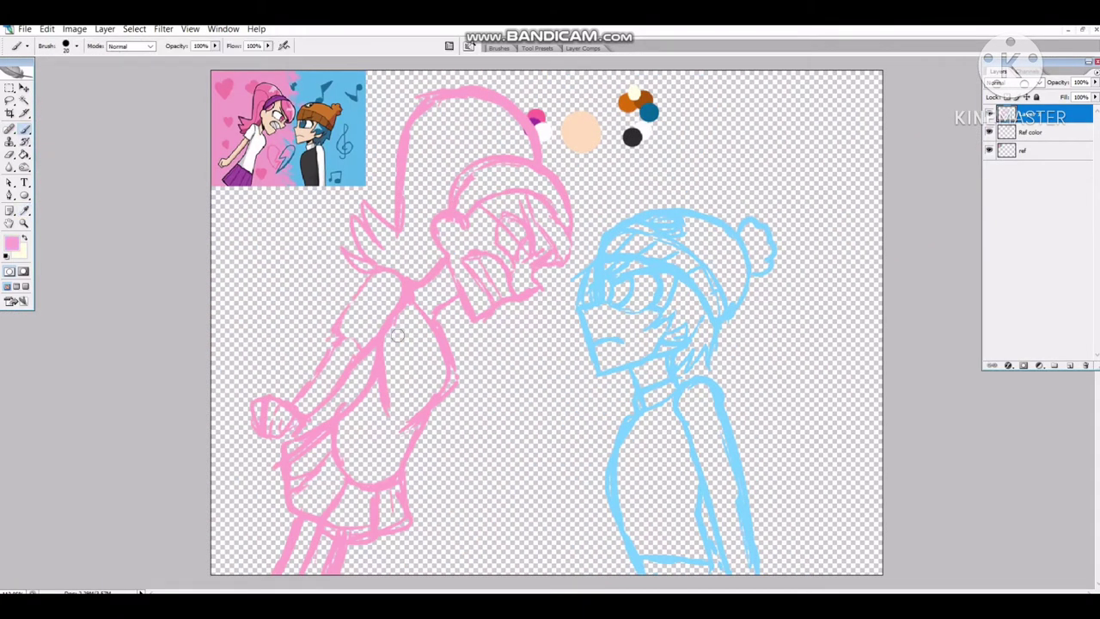
pyautogui.press('e')
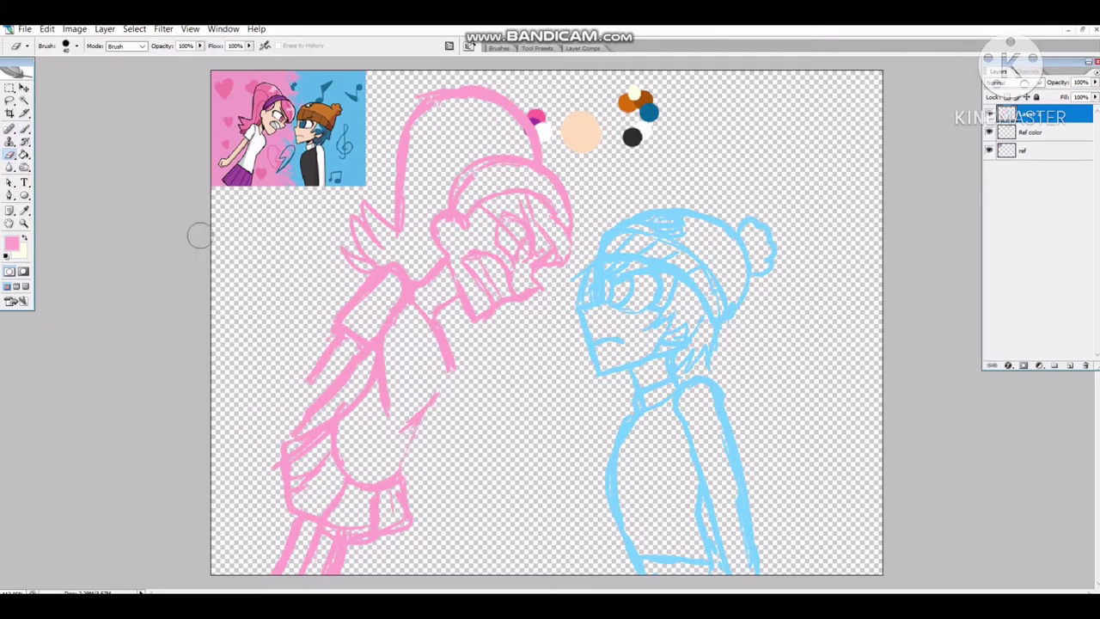
pyautogui.moveTo(398, 203); pyautogui.dragTo(402, 145)
pyautogui.press('b')
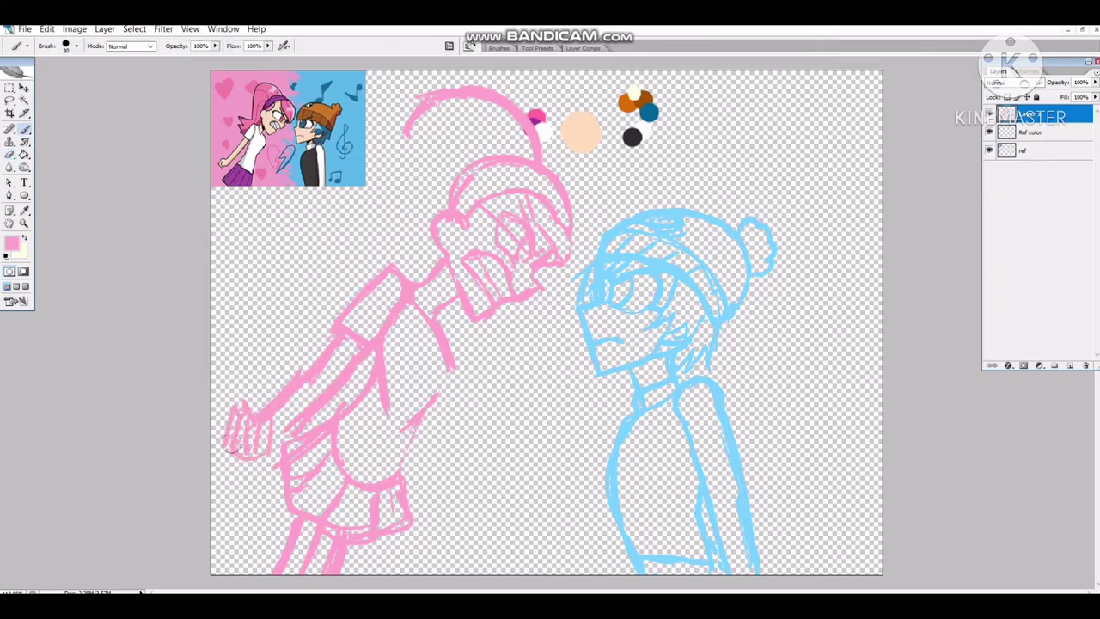
pyautogui.press('e')
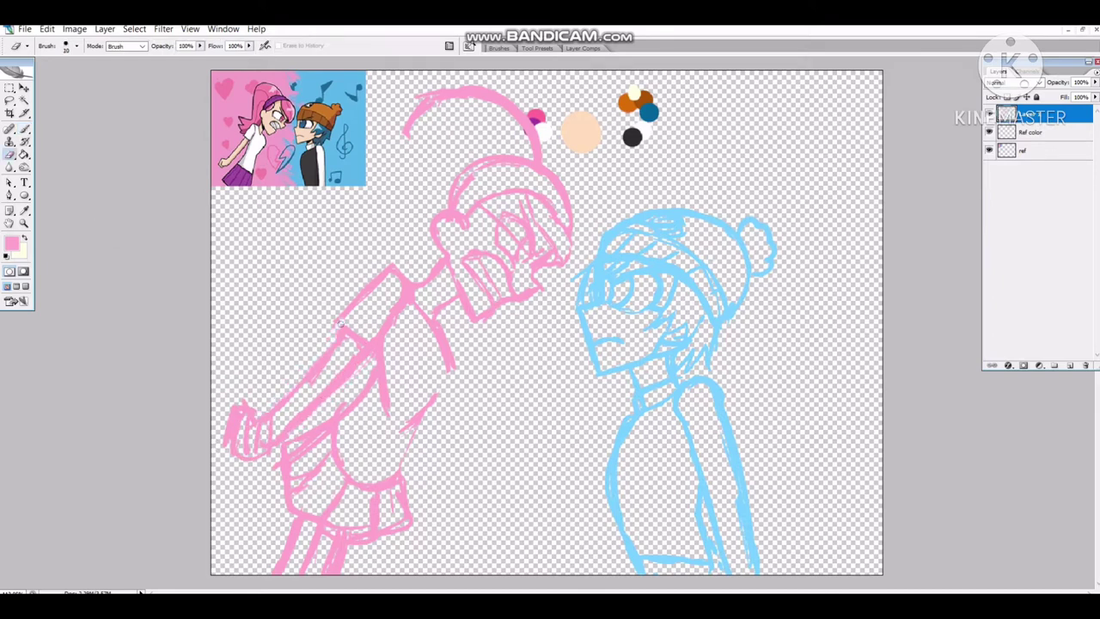
pyautogui.press('b')
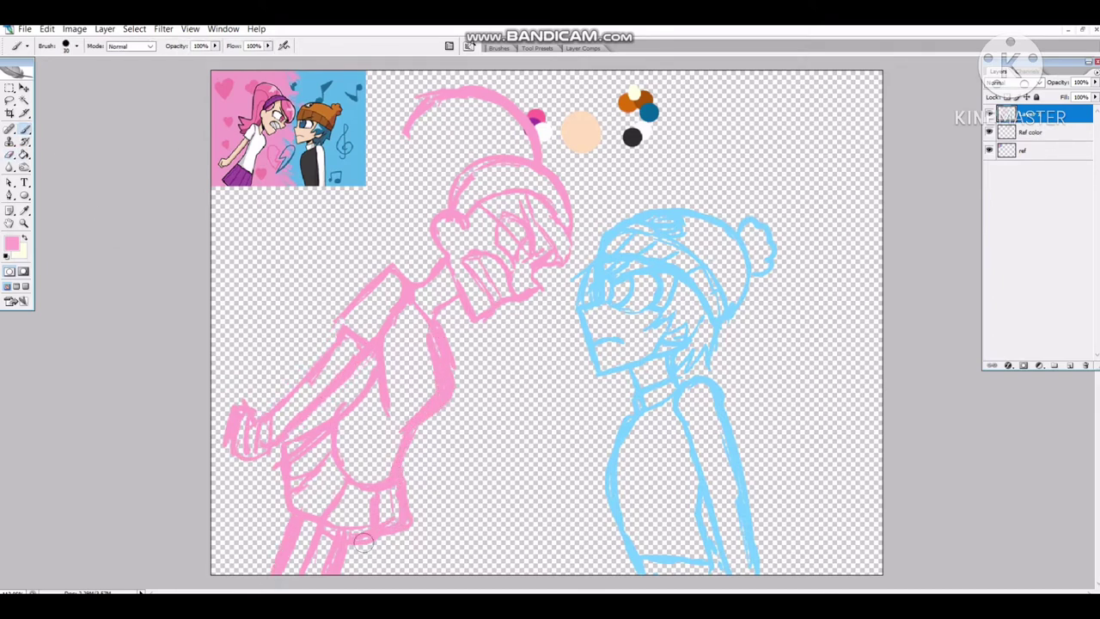
# Clean up and redraw the girl's legs below the skirt and refine her front hair in pink.
pyautogui.press('e')
pyautogui.moveTo(336, 542)
pyautogui.mouseDown()
pyautogui.moveTo(309, 586)
pyautogui.moveTo(320, 567)
pyautogui.mouseUp()
pyautogui.press('b')
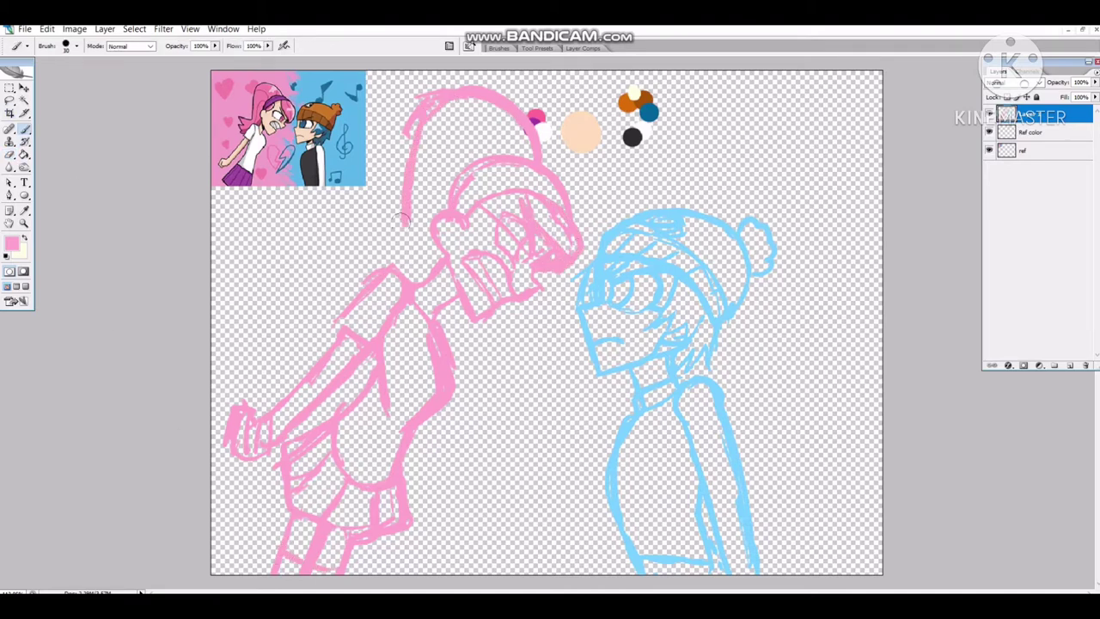
# Erase the ponytail's outer outline and redraw it lower and slimmer in pink with spiky ends.
pyautogui.press('e')
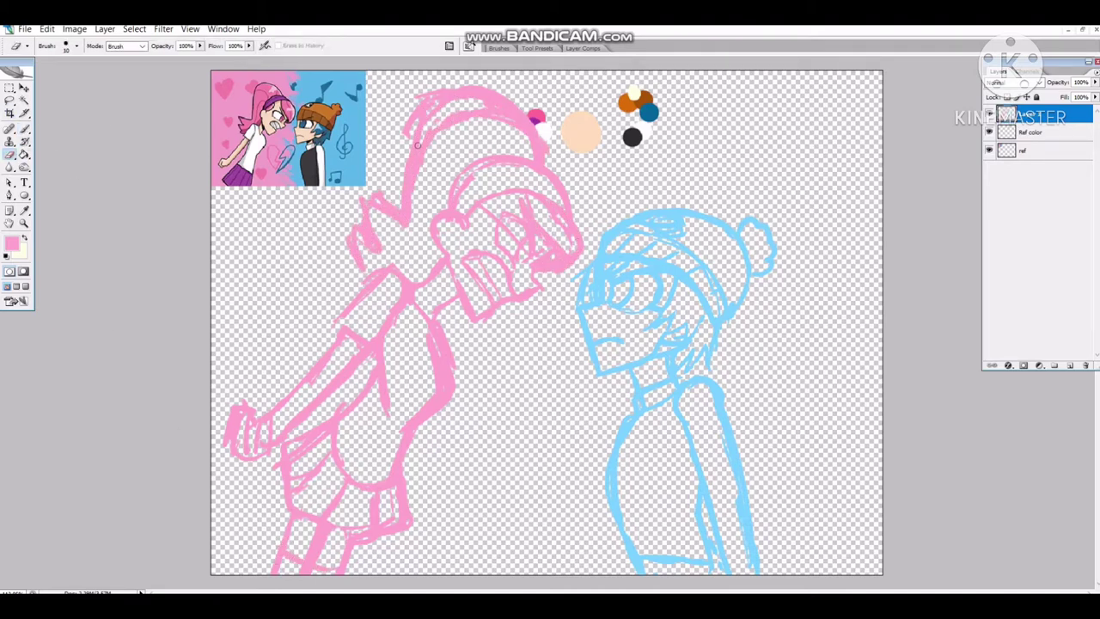
pyautogui.moveTo(418, 138); pyautogui.dragTo(524, 103)
pyautogui.press('b')
pyautogui.moveTo(428, 128); pyautogui.dragTo(533, 142)
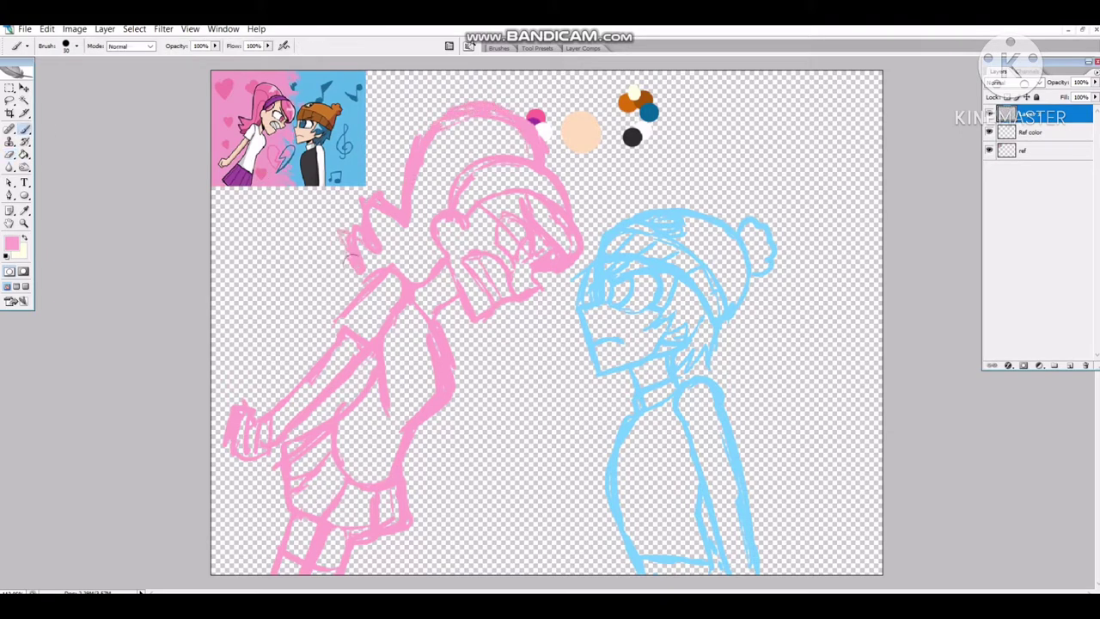
# Lasso the girl's body below the head, distort it closer to the head and apply the transform.
pyautogui.press('l')
pyautogui.moveTo(434, 580); pyautogui.dragTo(215, 574)
pyautogui.hotkey('ctrl', 't')
pyautogui.rightClick(356, 415)
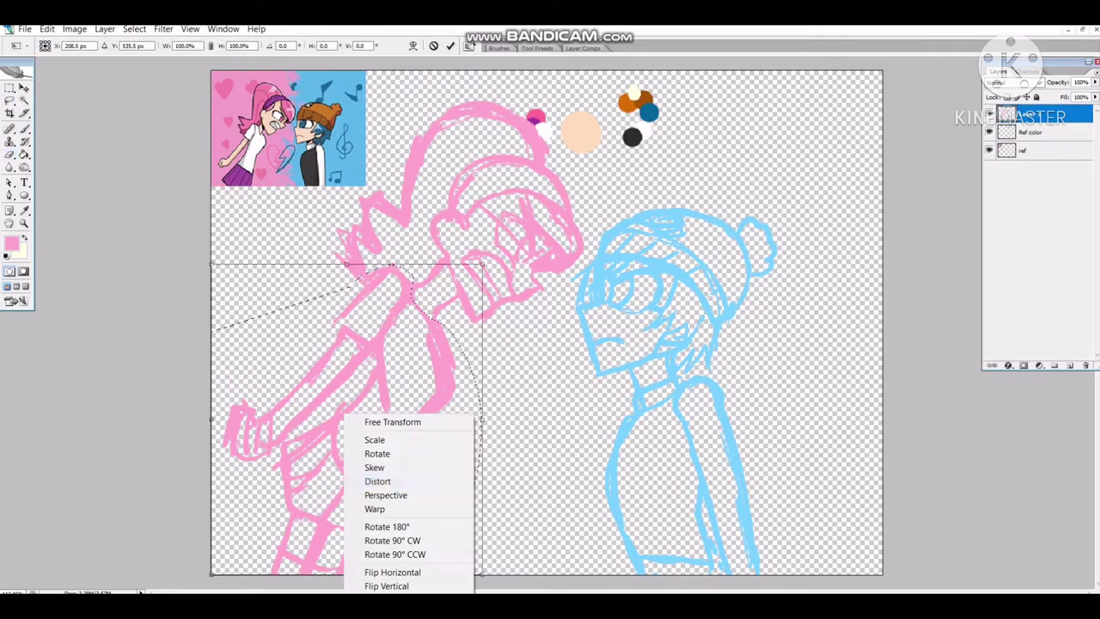
pyautogui.click(393, 486)
pyautogui.moveTo(479, 256); pyautogui.dragTo(486, 256)
pyautogui.moveTo(203, 574); pyautogui.dragTo(234, 574)
pyautogui.moveTo(203, 264); pyautogui.dragTo(245, 275)
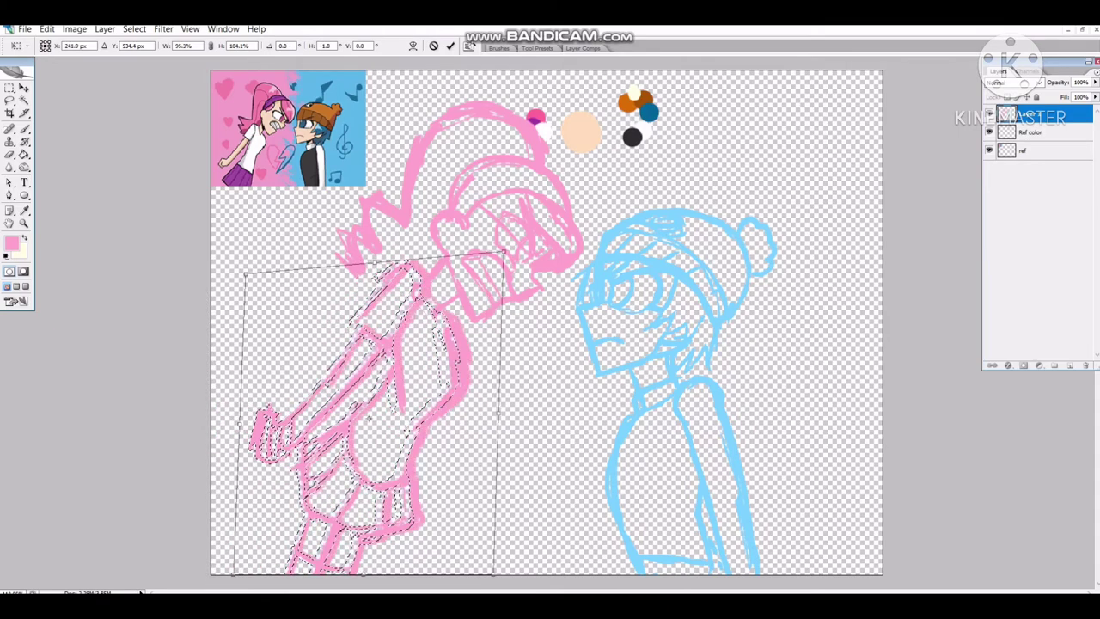
pyautogui.press('Return')
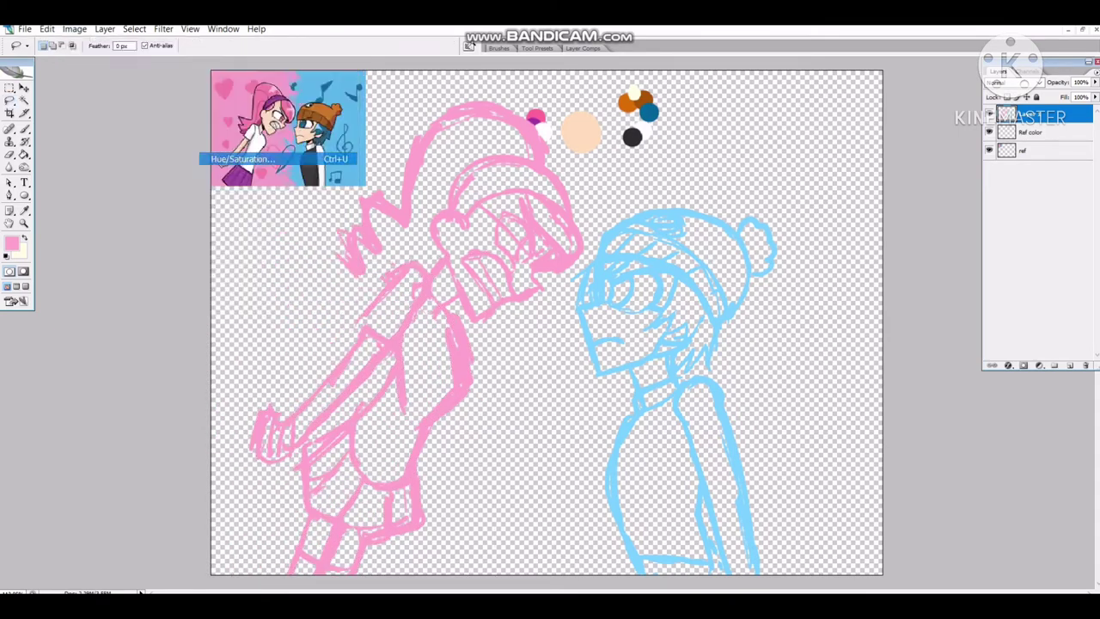
# Turn the coloured line art black with Hue/Saturation by lowering the lightness.
pyautogui.hotkey('ctrl', 'u')
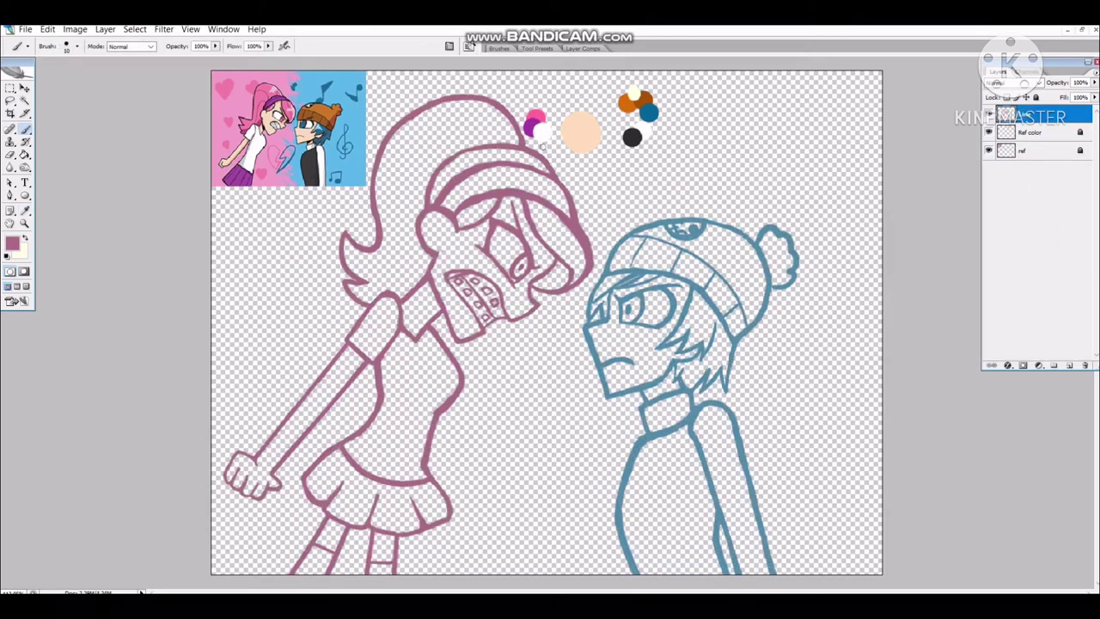
pyautogui.click(74, 29)
pyautogui.moveTo(98, 62)
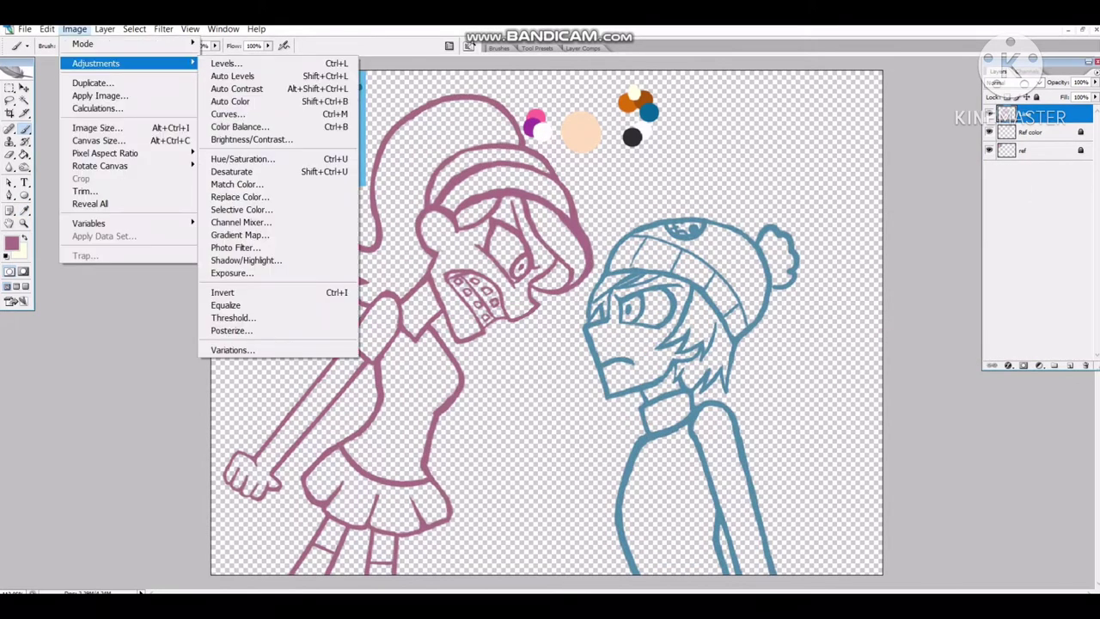
pyautogui.click(245, 158)
pyautogui.moveTo(962, 267); pyautogui.dragTo(904, 266)
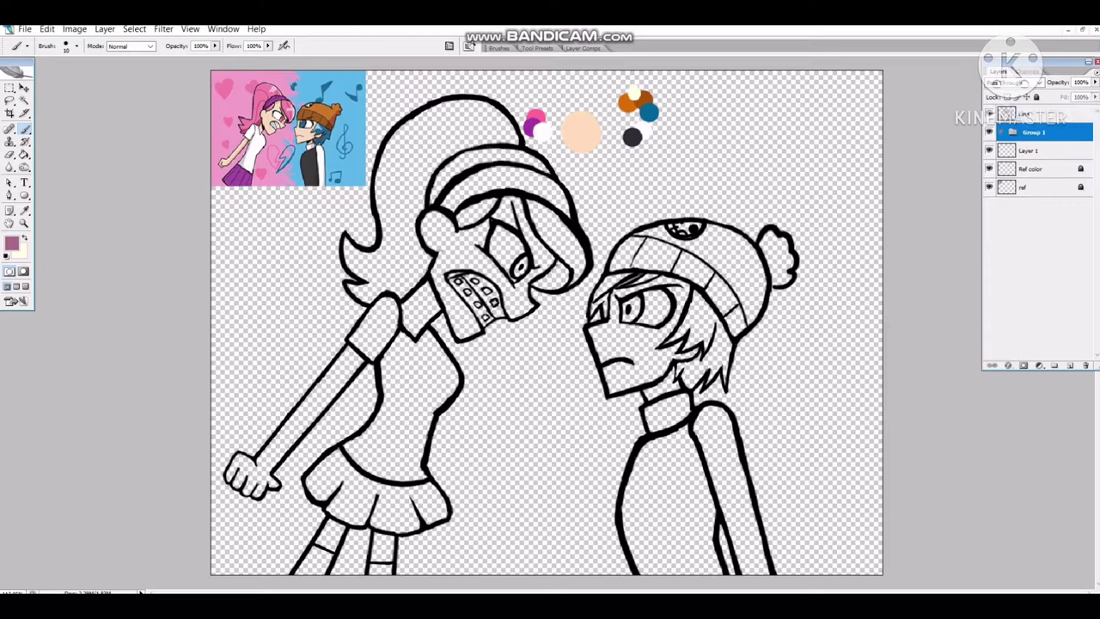
# Create two layer groups below the line art, Corey holding Layer 1 and Trina above it.
pyautogui.hotkey('ctrl', 'g')
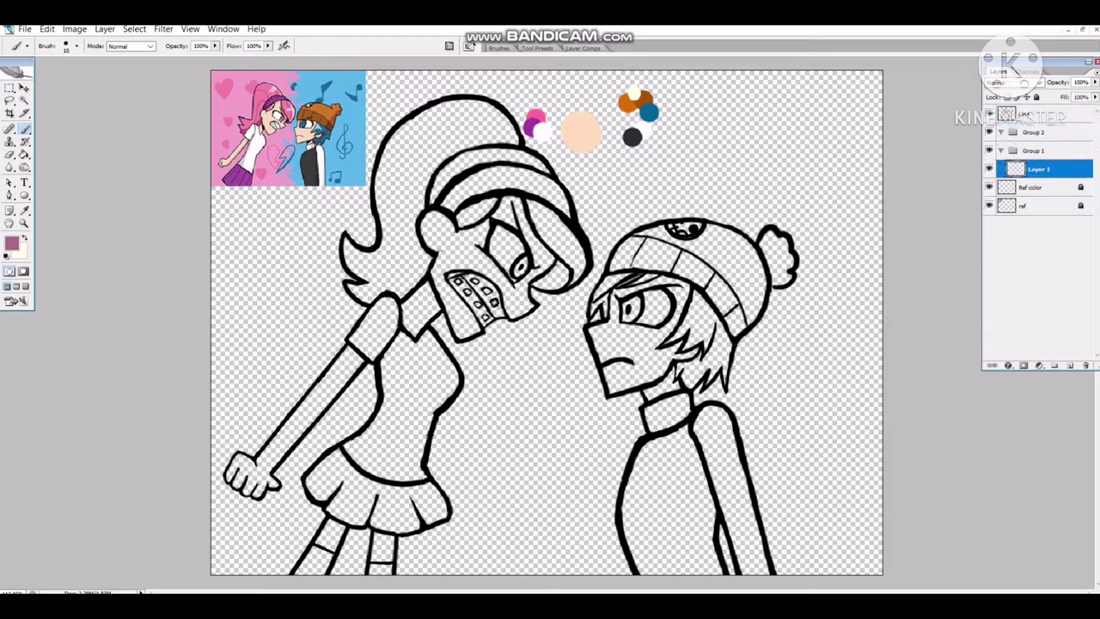
pyautogui.doubleClick(1035, 151)
pyautogui.doubleClick(1034, 132)
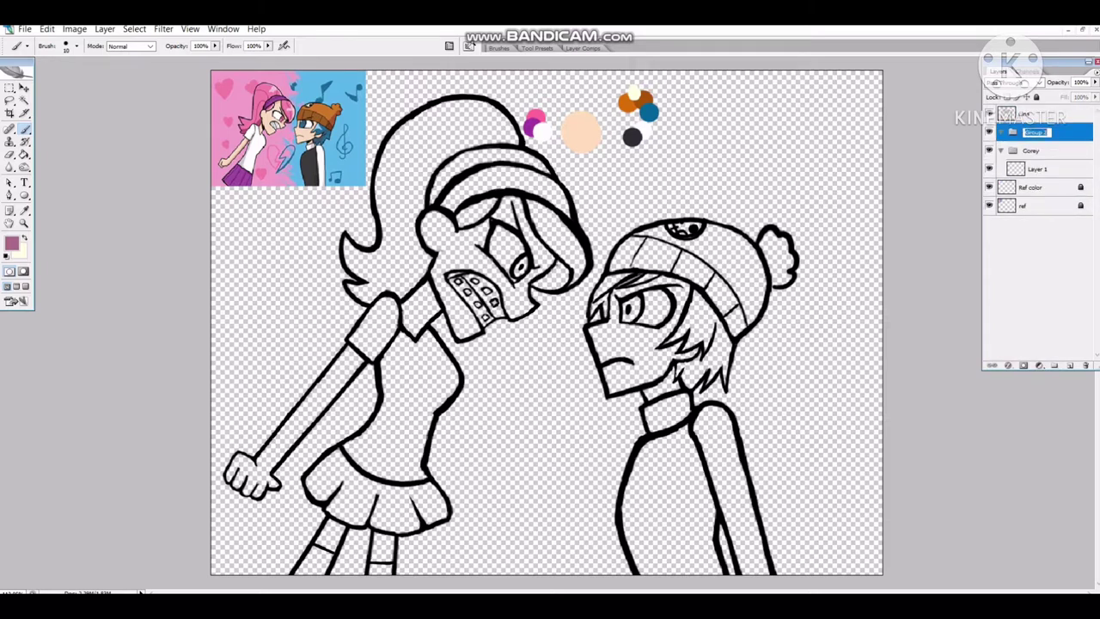
# Sample light blue from the reference picture's background as the brush colour for Layer 1 in the Corey group.
pyautogui.click(1038, 169)
pyautogui.press('i')
pyautogui.click(352, 95)
pyautogui.click(11, 243)
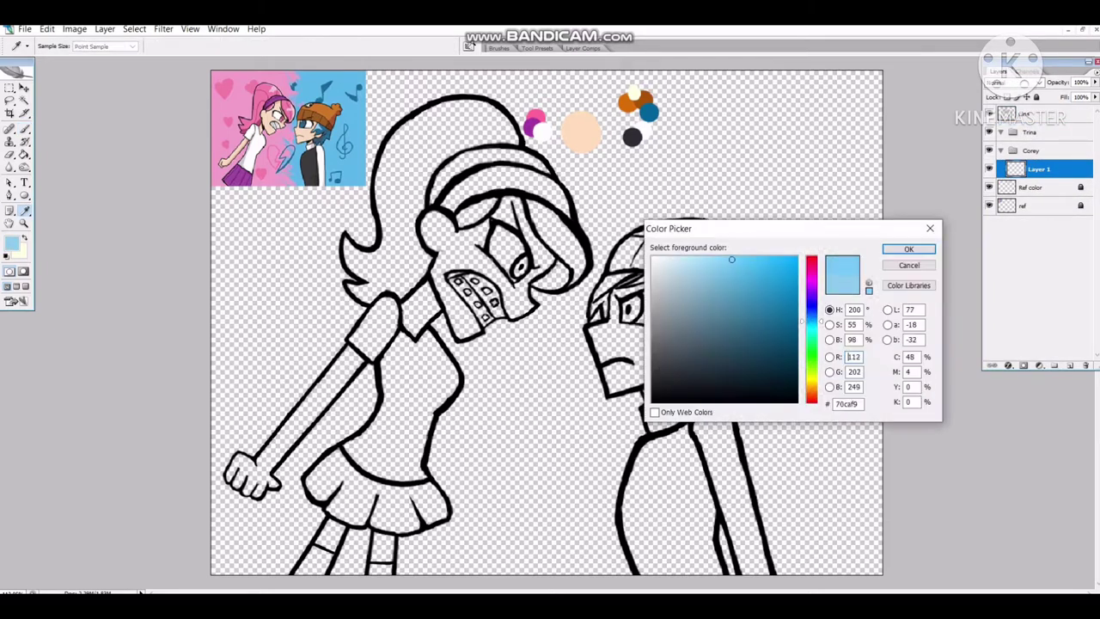
pyautogui.click(911, 248)
pyautogui.press('b')
pyautogui.click(499, 47)
pyautogui.rightClick(676, 326)
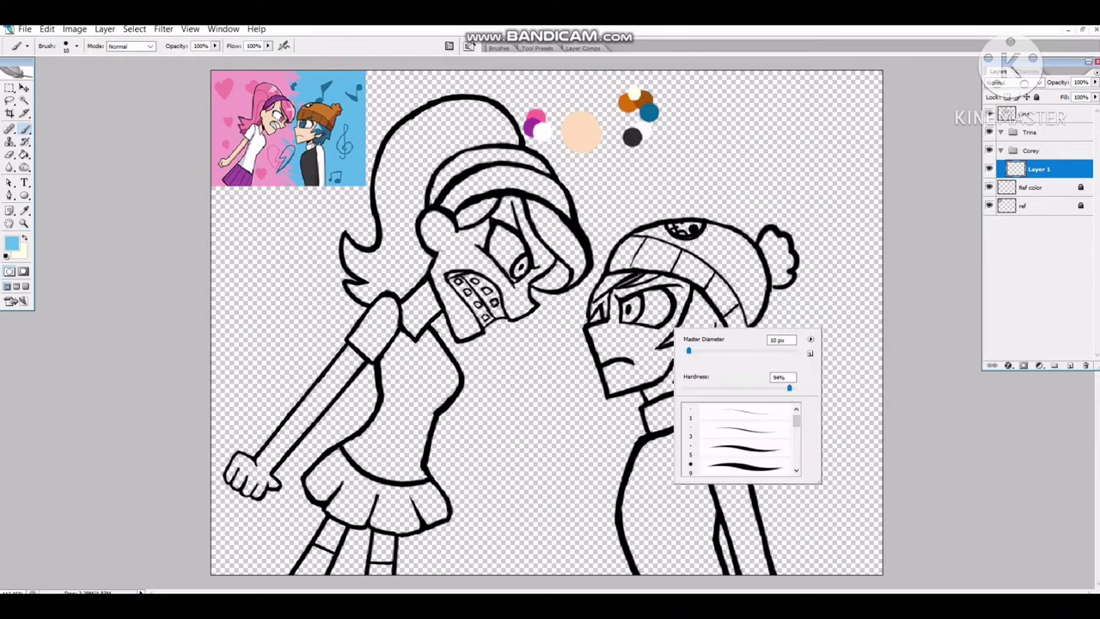
pyautogui.click(644, 311)
# Paint blue inside the outlines of the boy's front hair, beanie and pompom.
pyautogui.hotkey('ctrl', '+')
pyautogui.hotkey('ctrl', '+')
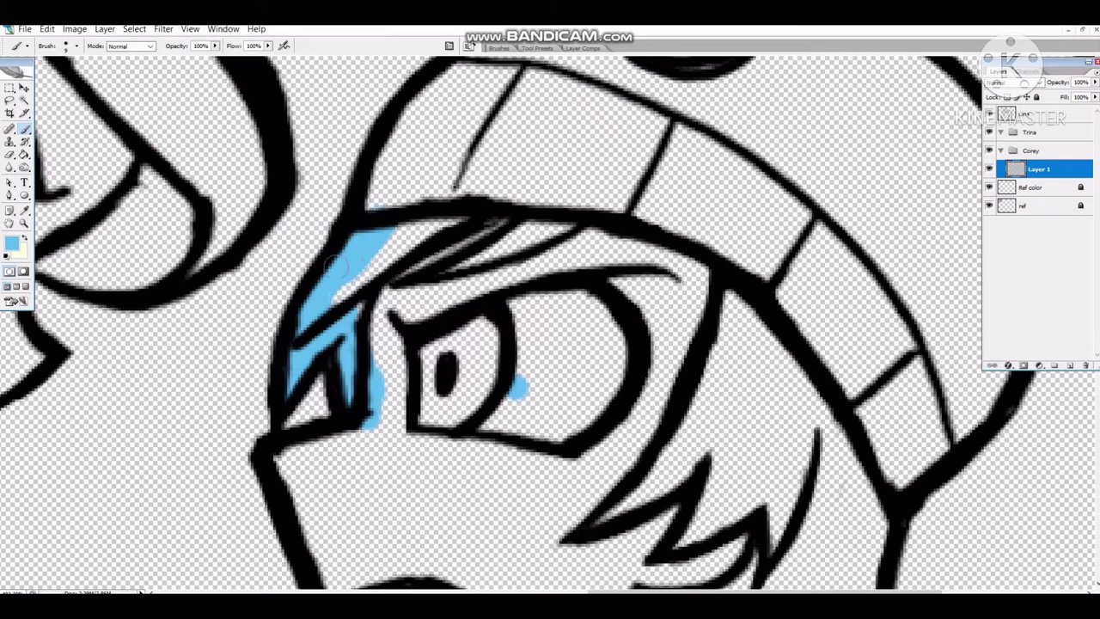
pyautogui.moveTo(258, 528); pyautogui.dragTo(430, 209)
pyautogui.moveTo(123, 344); pyautogui.dragTo(576, 184)
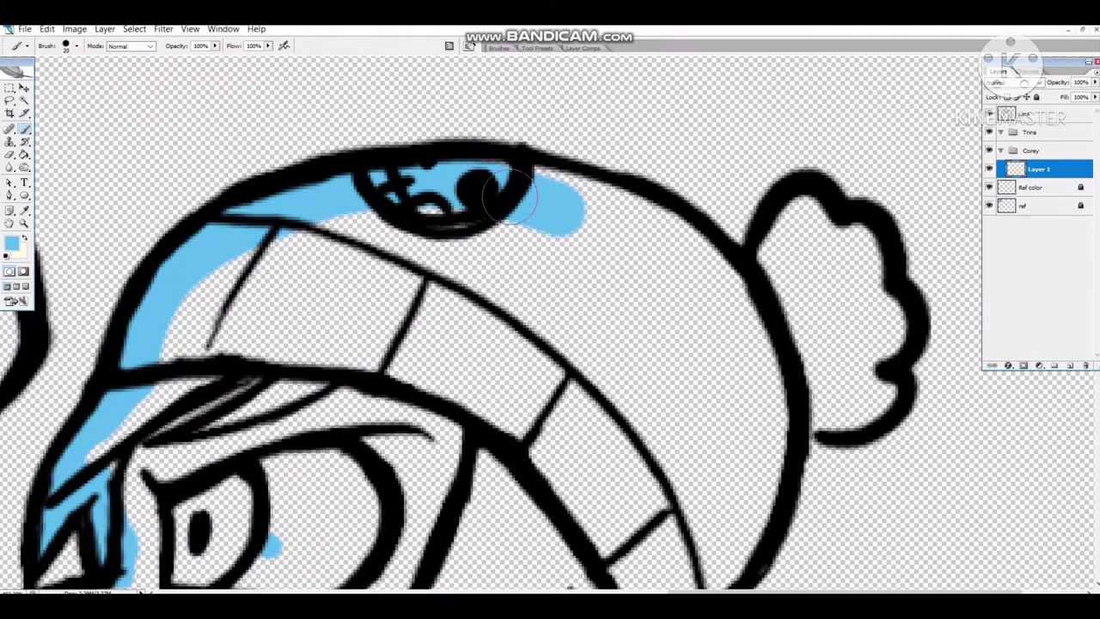
pyautogui.moveTo(378, 172); pyautogui.dragTo(602, 361)
pyautogui.moveTo(816, 294)
pyautogui.mouseDown()
pyautogui.moveTo(705, 270)
pyautogui.moveTo(713, 369)
pyautogui.moveTo(651, 327)
pyautogui.moveTo(593, 503)
pyautogui.mouseUp()
# Paint blue inside the outlines of the boy's back hair, the rear of the collar and the shoulder.
pyautogui.scroll(-3, 593, 503)
pyautogui.scroll(-3, 492, 393)
pyautogui.moveTo(593, 223)
pyautogui.mouseDown()
pyautogui.moveTo(564, 290)
pyautogui.moveTo(481, 378)
pyautogui.moveTo(413, 412)
pyautogui.mouseUp()
pyautogui.scroll(-3, 418, 276)
pyautogui.scroll(-3, 443, 370)
pyautogui.moveTo(418, 277)
pyautogui.mouseDown()
pyautogui.moveTo(442, 370)
pyautogui.moveTo(585, 327)
pyautogui.mouseUp()
pyautogui.scroll(3, 585, 327)
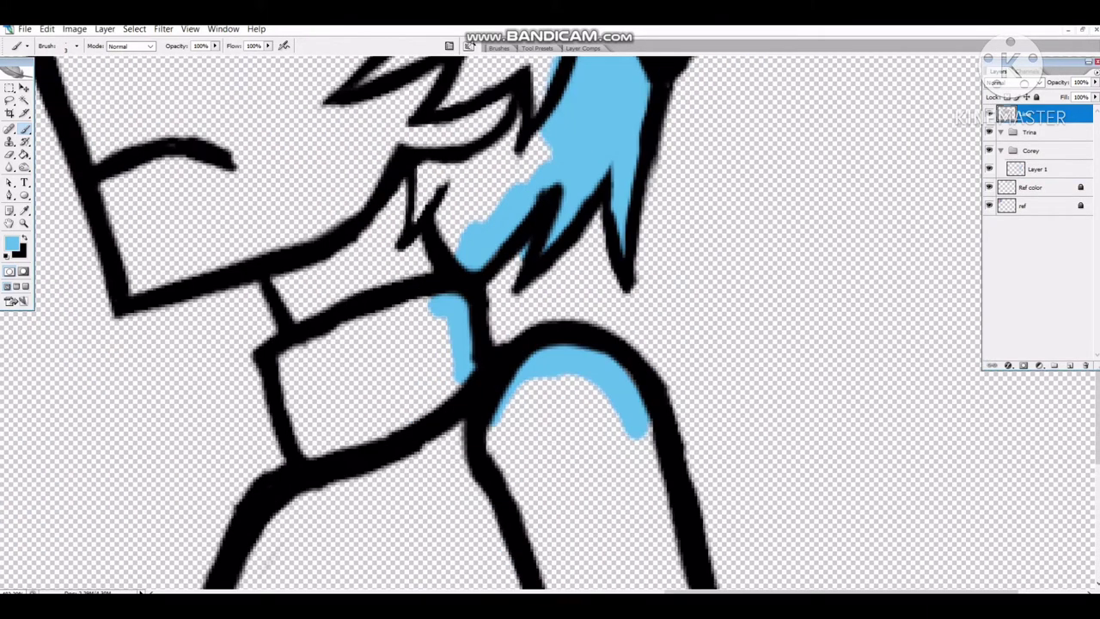
# Paint the boy's arm blue along its outline and erase the paint spilling outside the line.
pyautogui.moveTo(641, 404); pyautogui.dragTo(654, 516)
pyautogui.scroll(-3, 643, 479)
pyautogui.hotkey('alt', '[')
pyautogui.moveTo(570, 233); pyautogui.dragTo(626, 356)
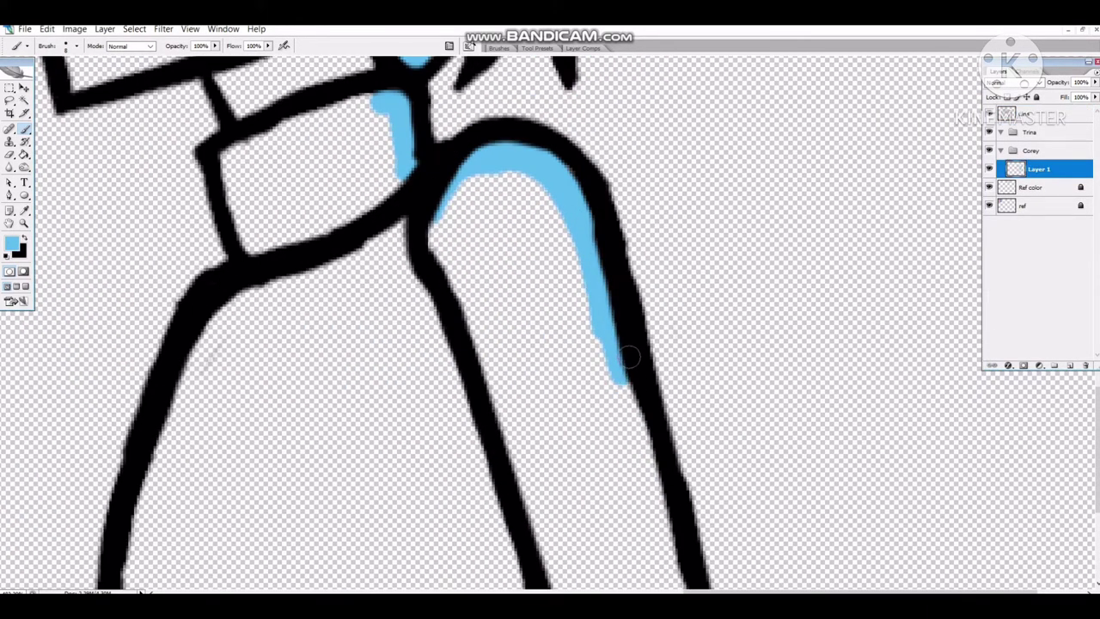
pyautogui.scroll(-2, 626, 356)
pyautogui.press(']')
pyautogui.moveTo(601, 224); pyautogui.dragTo(705, 498)
pyautogui.hotkey('ctrl', '+')
pyautogui.moveTo(614, 455); pyautogui.dragTo(559, 369)
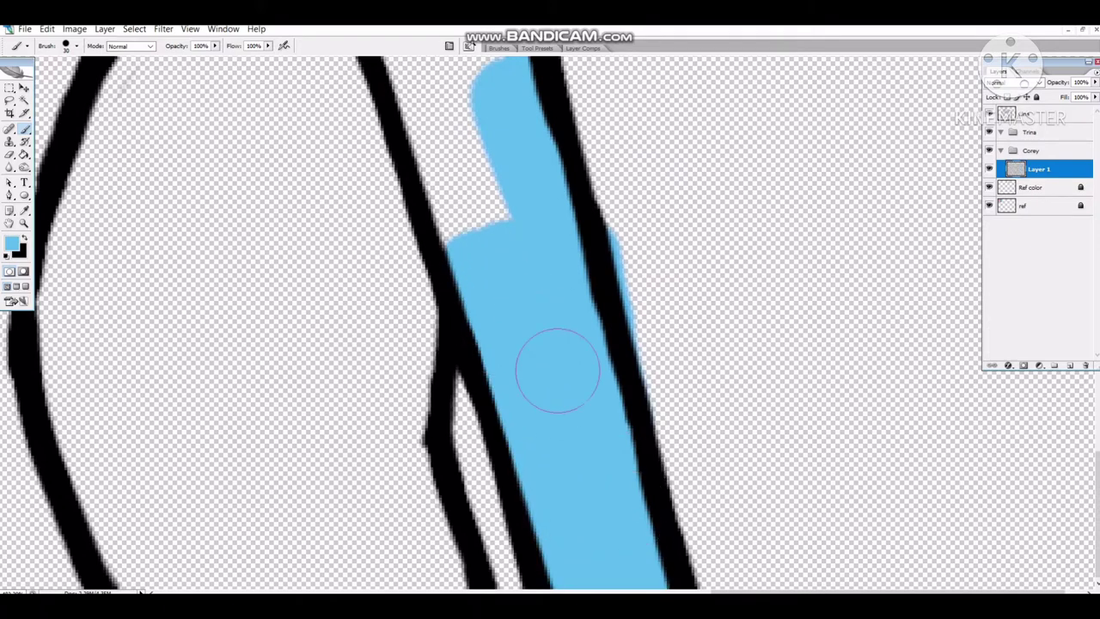
pyautogui.press('e')
pyautogui.moveTo(606, 212); pyautogui.dragTo(632, 370)
pyautogui.press('b')
# Paint blue along the inner edges of the boy's torso up to the front shoulder.
pyautogui.hscroll(-3, 559, 319)
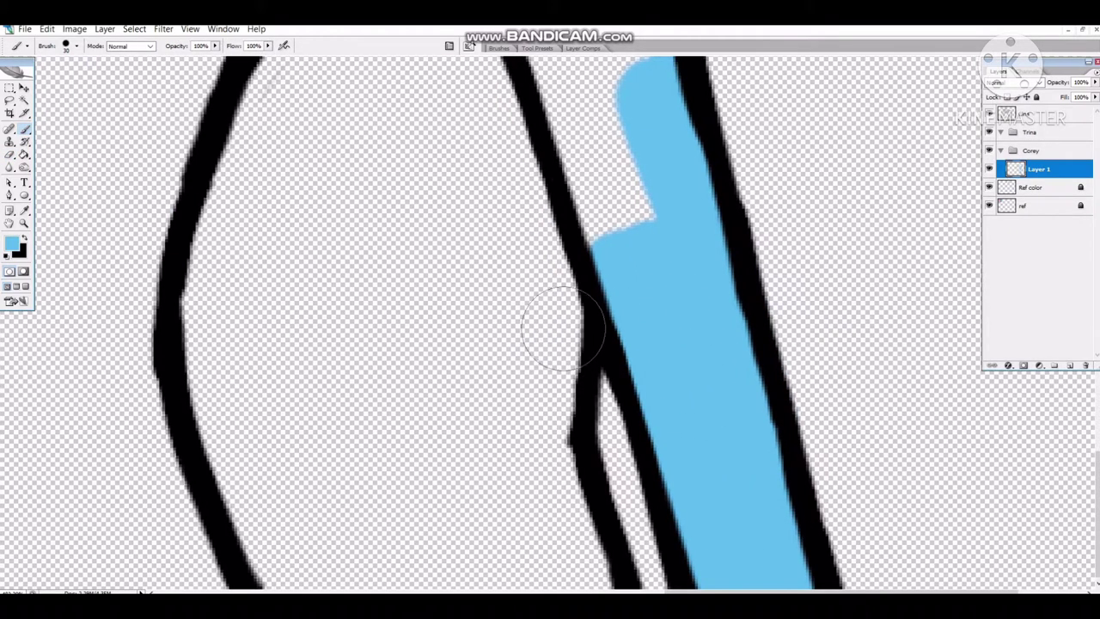
pyautogui.moveTo(559, 319)
pyautogui.mouseDown()
pyautogui.moveTo(545, 459)
pyautogui.moveTo(292, 572)
pyautogui.mouseUp()
pyautogui.scroll(3, 293, 571)
pyautogui.moveTo(335, 524); pyautogui.dragTo(258, 258)
pyautogui.scroll(3, 257, 258)
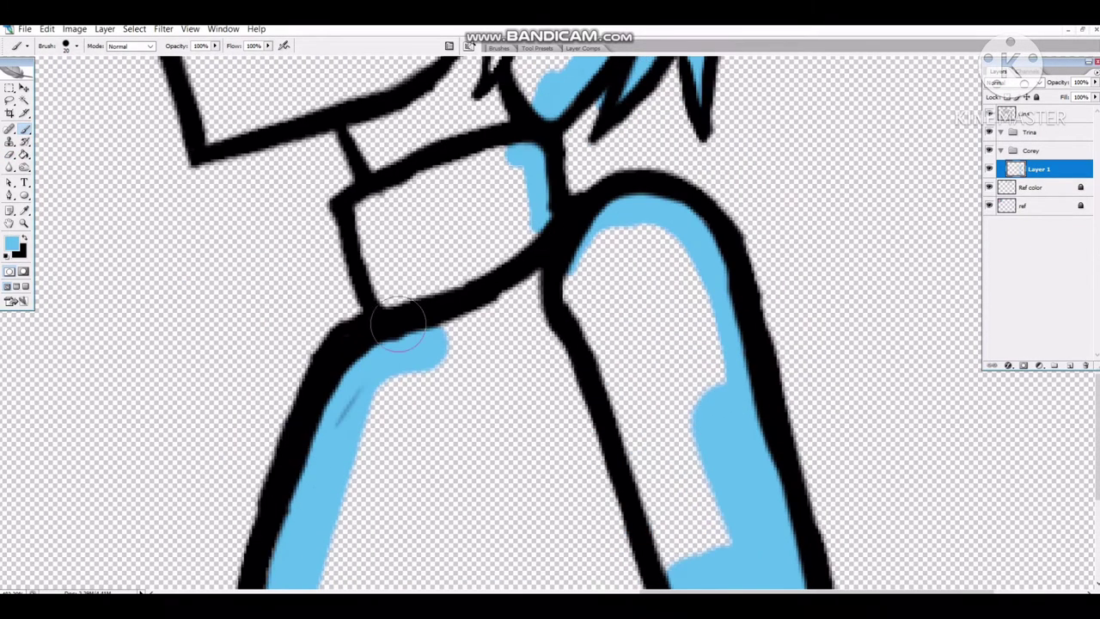
# Paint blue inside the front of the boy's collar, neck, jaw and face outline.
pyautogui.moveTo(404, 344); pyautogui.dragTo(369, 86)
pyautogui.press('e')
pyautogui.hotkey('alt', ']')
pyautogui.hotkey('alt', '[')
pyautogui.press('b')
pyautogui.scroll(3, 329, 381)
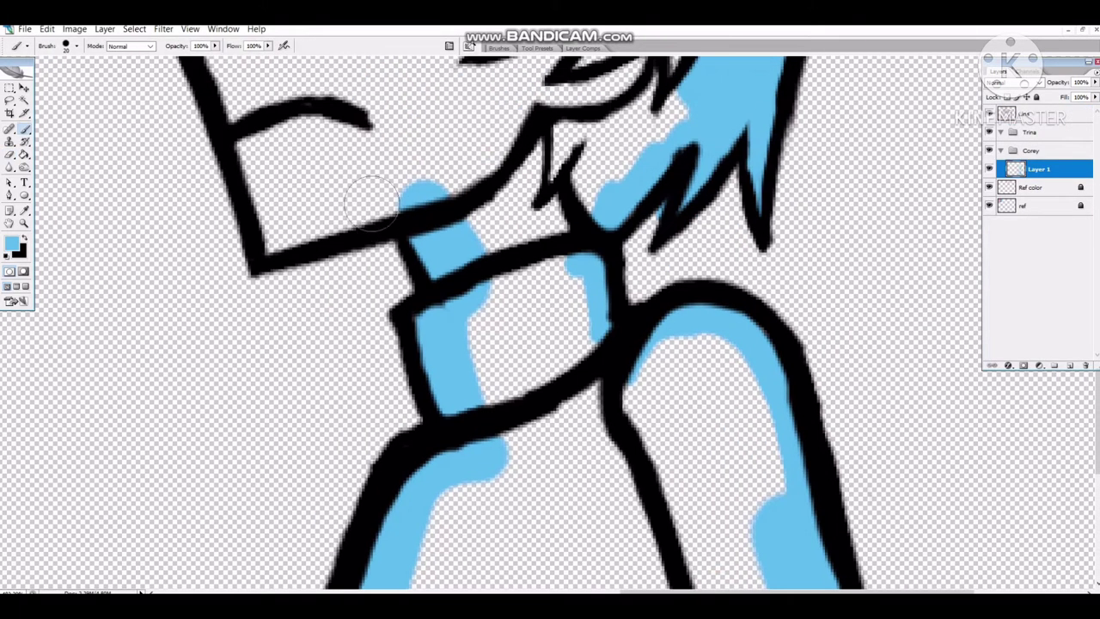
pyautogui.moveTo(442, 168); pyautogui.dragTo(267, 249)
pyautogui.scroll(5, 267, 250)
pyautogui.scroll(-3, 550, 325)
# Fill the enclosed interior of the boy's silhouette with the same blue using the Paint Bucket.
pyautogui.press('g')
pyautogui.scroll(3, 550, 325)
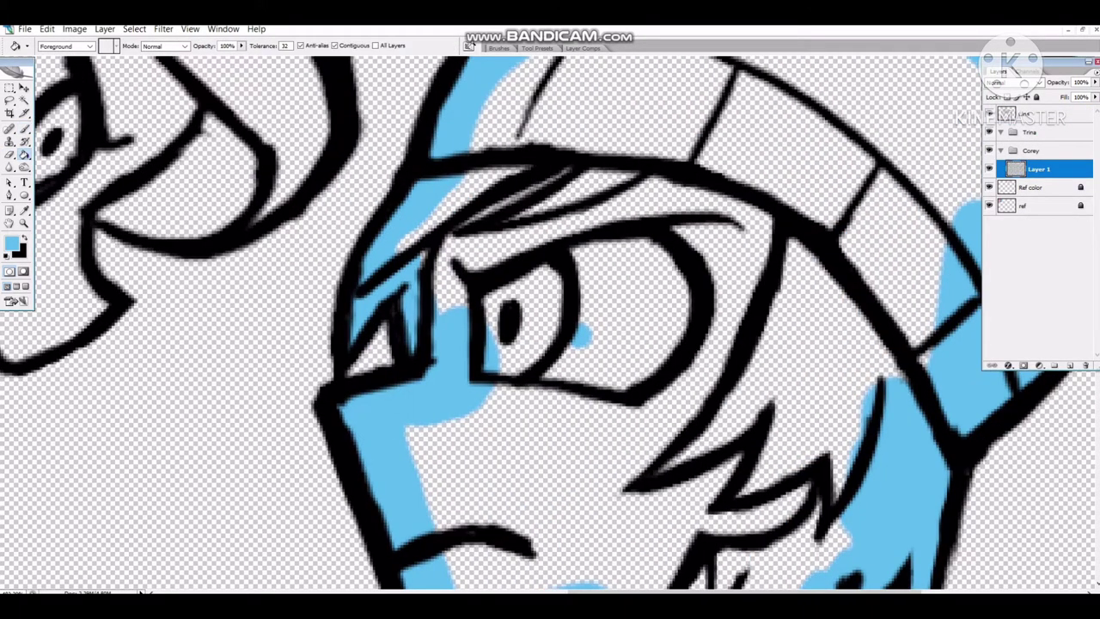
pyautogui.scroll(-3, 550, 325)
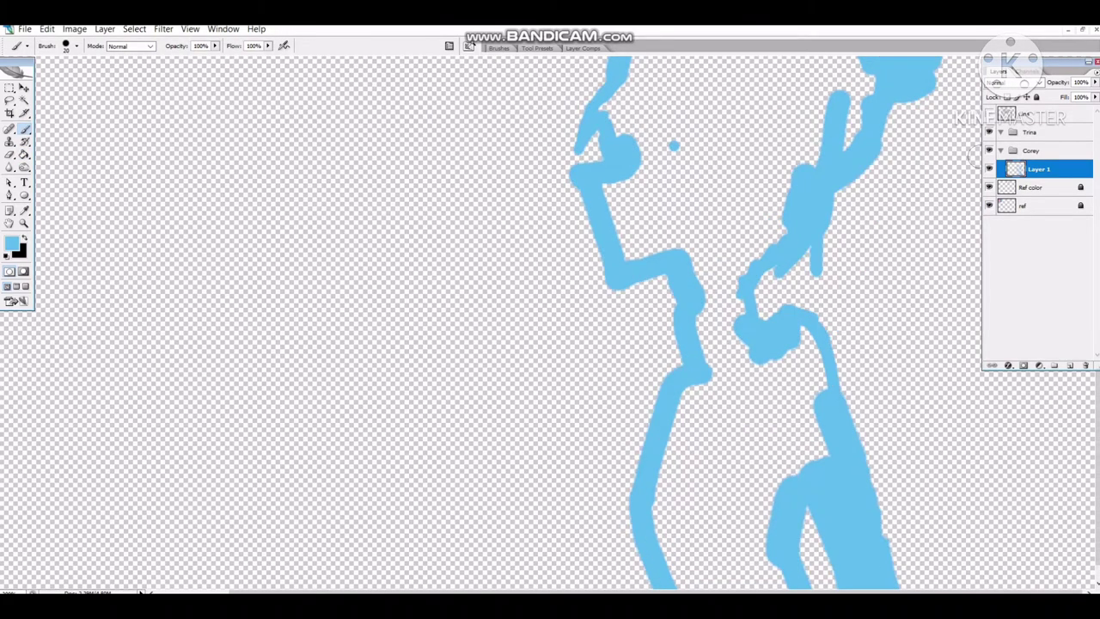
pyautogui.scroll(3, 731, 326)
pyautogui.scroll(-2, 742, 580)
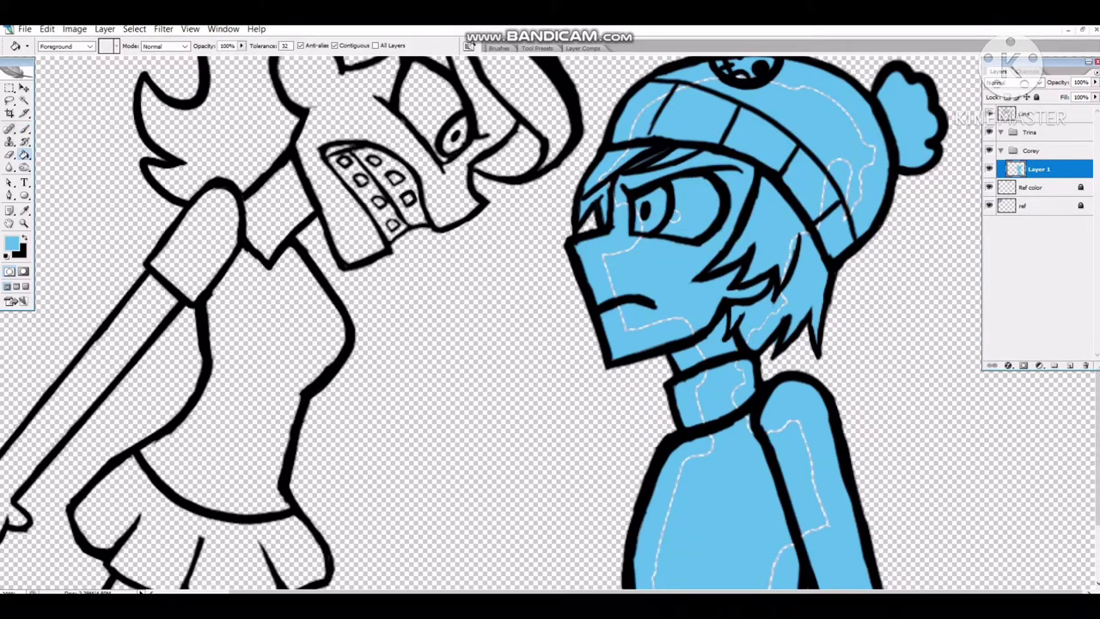
# Brush blue over the thin unfilled seams across the boy's face, body, arm and beanie.
pyautogui.moveTo(619, 301); pyautogui.dragTo(635, 320)
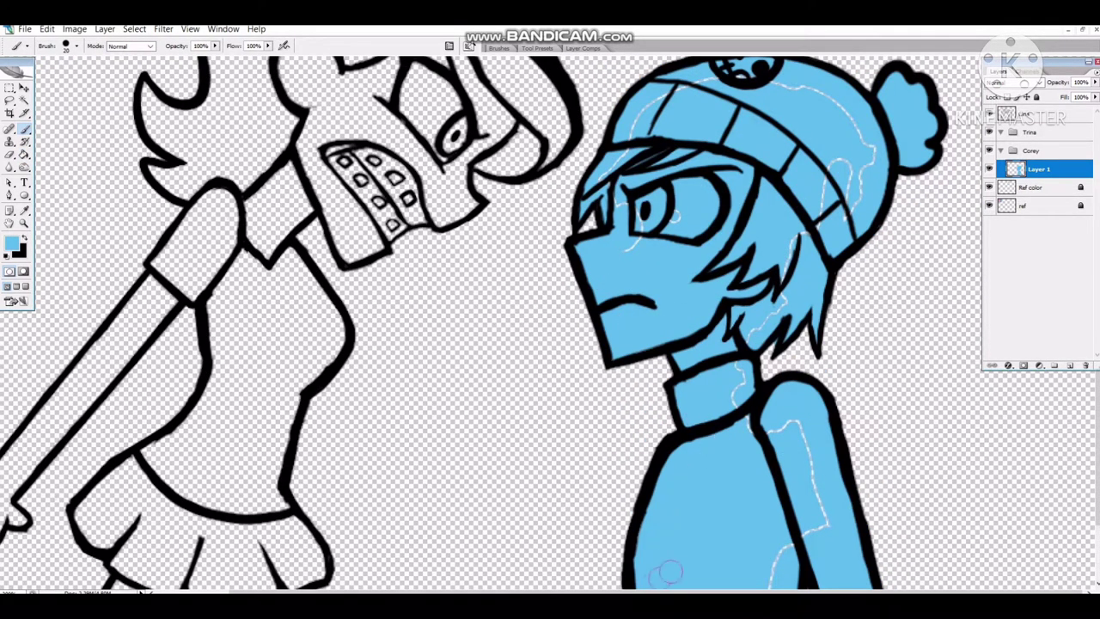
pyautogui.scroll(-2, 764, 580)
pyautogui.scroll(3, 821, 415)
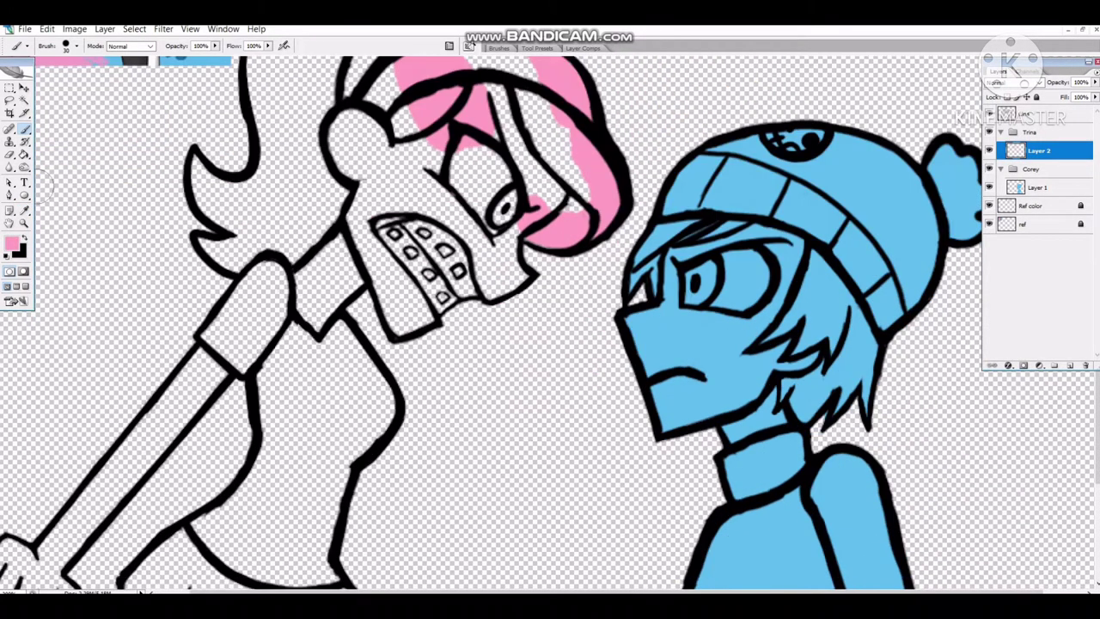
# Paint pink along the inner edges of the girl's eye, nose, lip, jaw and torso front.
pyautogui.moveTo(481, 240)
pyautogui.mouseDown()
pyautogui.moveTo(515, 295)
pyautogui.moveTo(507, 363)
pyautogui.mouseUp()
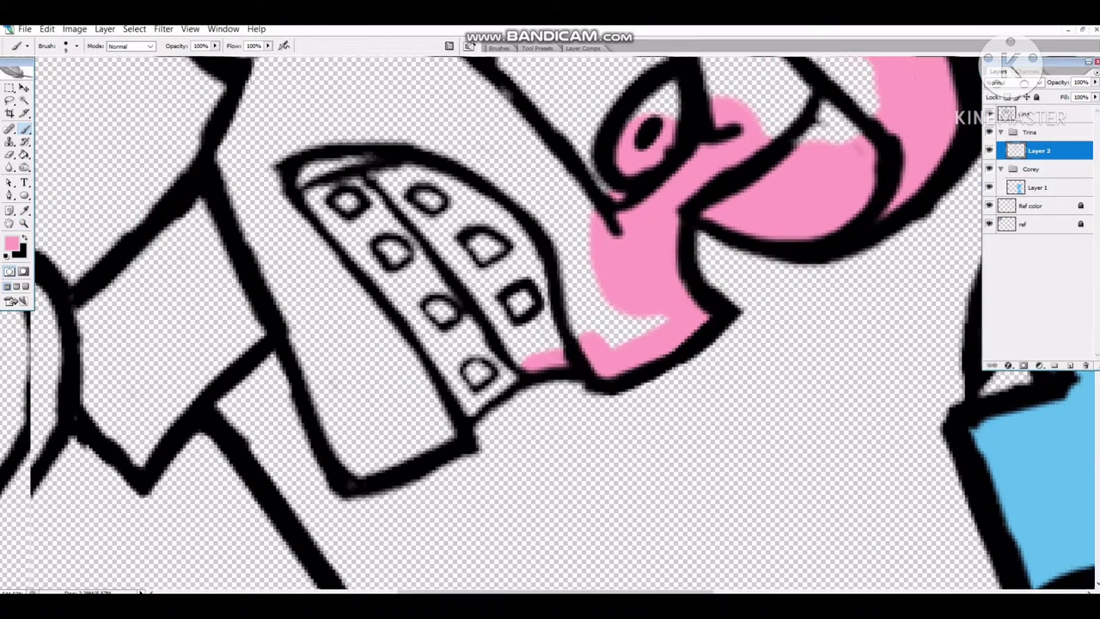
pyautogui.moveTo(542, 387)
pyautogui.mouseDown()
pyautogui.moveTo(395, 460)
pyautogui.moveTo(353, 310)
pyautogui.mouseUp()
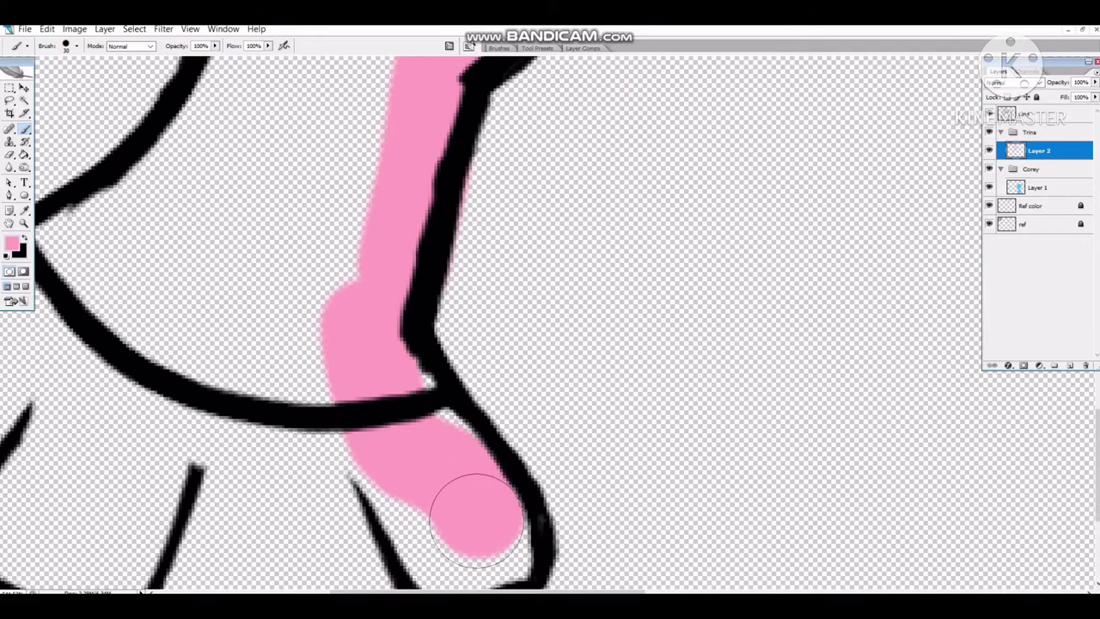
# Paint pink along the inner edges of the girl's skirt, both legs and the back of her waist.
pyautogui.moveTo(467, 511); pyautogui.dragTo(516, 558)
pyautogui.press('e')
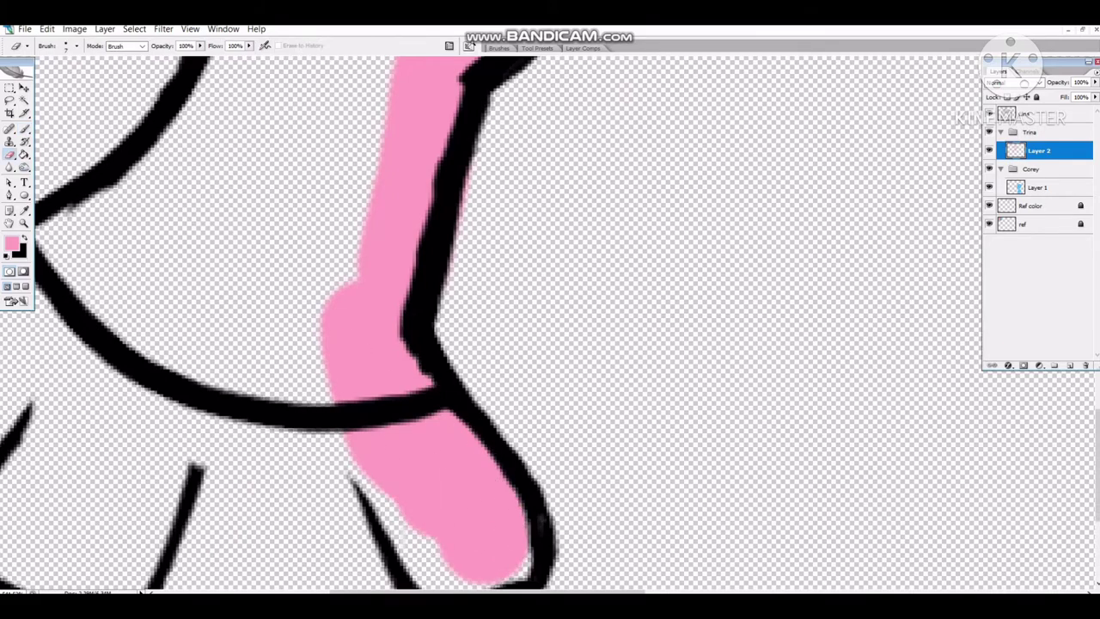
pyautogui.press('b')
pyautogui.moveTo(515, 344); pyautogui.dragTo(418, 381)
pyautogui.moveTo(378, 327); pyautogui.dragTo(344, 392)
pyautogui.moveTo(344, 387); pyautogui.dragTo(327, 558)
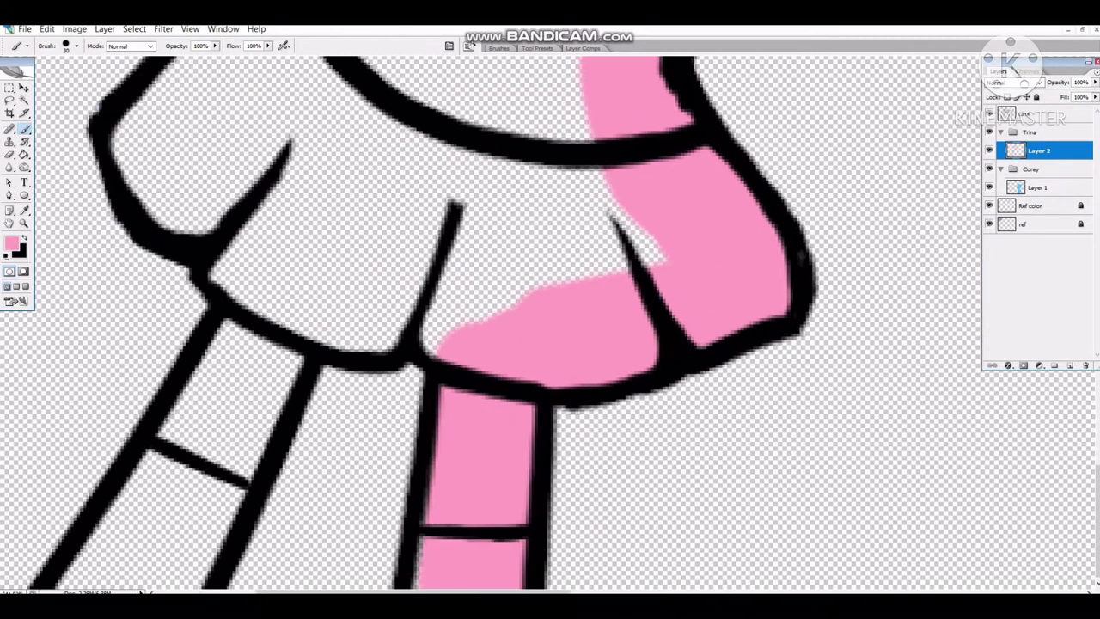
pyautogui.moveTo(361, 335)
pyautogui.mouseDown()
pyautogui.moveTo(515, 258)
pyautogui.moveTo(215, 550)
pyautogui.moveTo(275, 369)
pyautogui.mouseUp()
pyautogui.moveTo(215, 283); pyautogui.dragTo(248, 311)
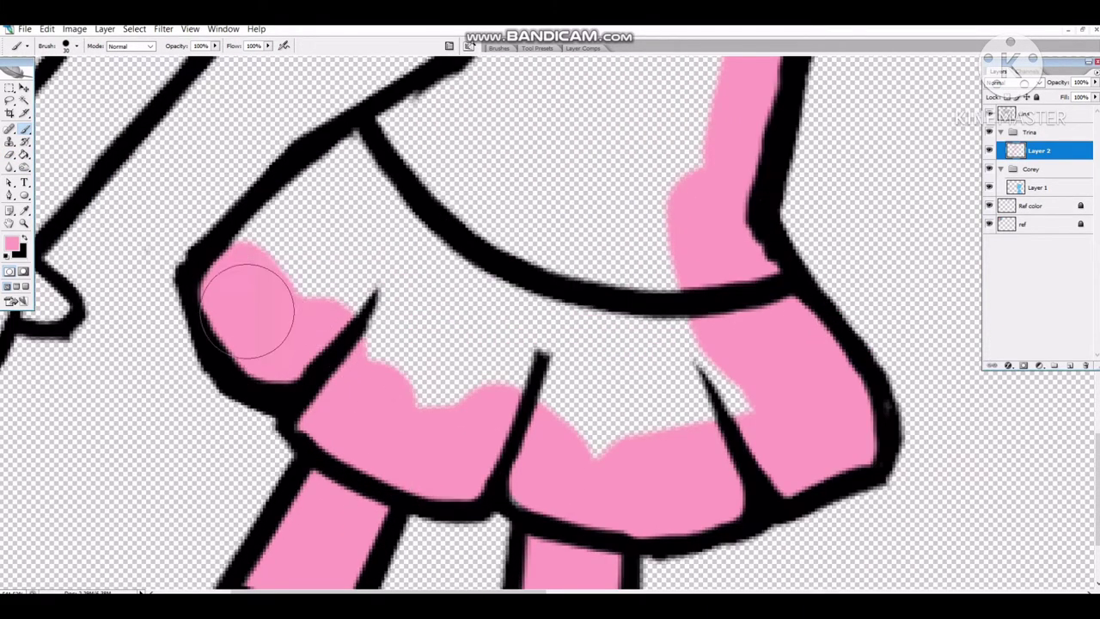
pyautogui.moveTo(319, 418); pyautogui.dragTo(516, 223)
pyautogui.moveTo(484, 282); pyautogui.dragTo(430, 172)
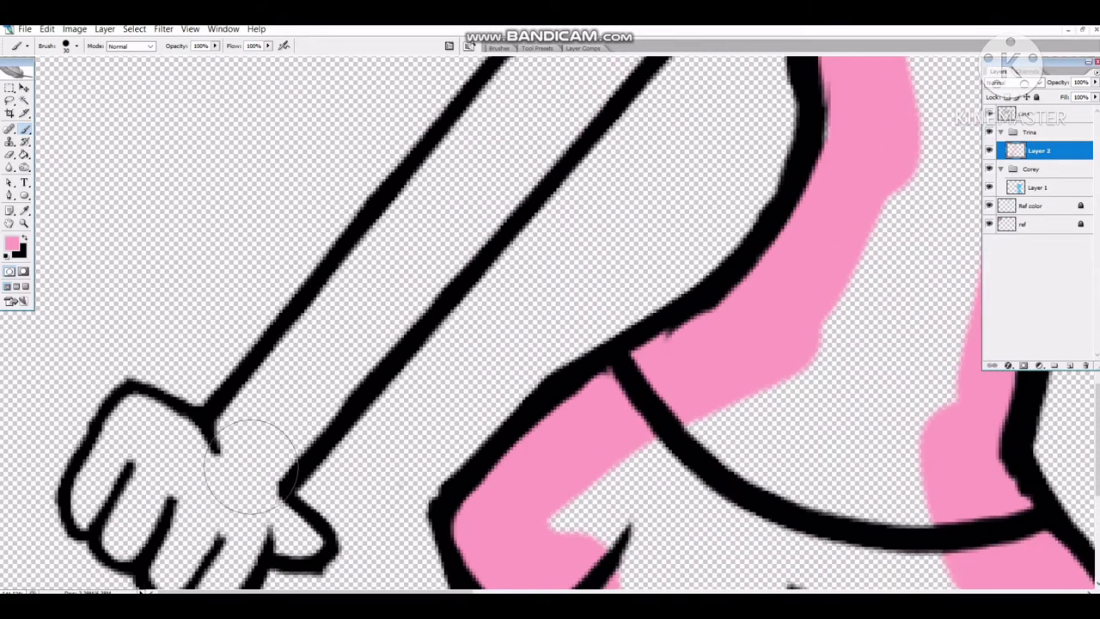
# Paint the girl's forearm pink, and cover her fist and fingers with a smaller brush.
pyautogui.moveTo(249, 464); pyautogui.dragTo(516, 103)
pyautogui.press('[')
pyautogui.press('[')
pyautogui.moveTo(223, 482)
pyautogui.mouseDown()
pyautogui.moveTo(292, 542)
pyautogui.moveTo(138, 430)
pyautogui.moveTo(153, 317)
pyautogui.moveTo(144, 342)
pyautogui.mouseUp()
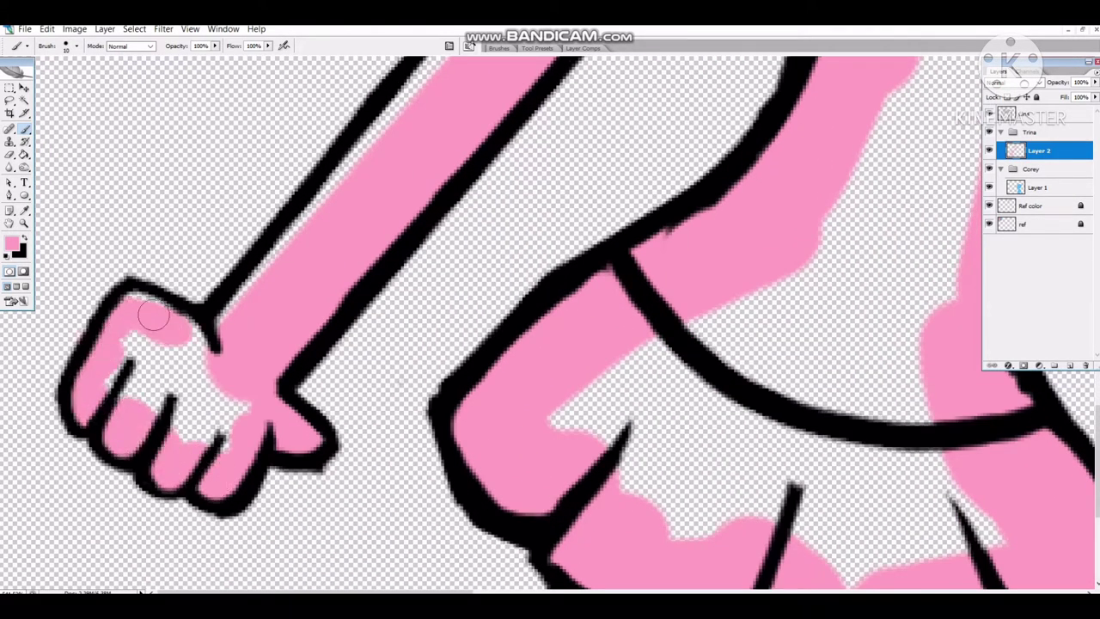
# Paint pink inside the flicked ends of the girl's ponytail with a larger brush.
pyautogui.press(']')
pyautogui.press(']')
pyautogui.press(']')
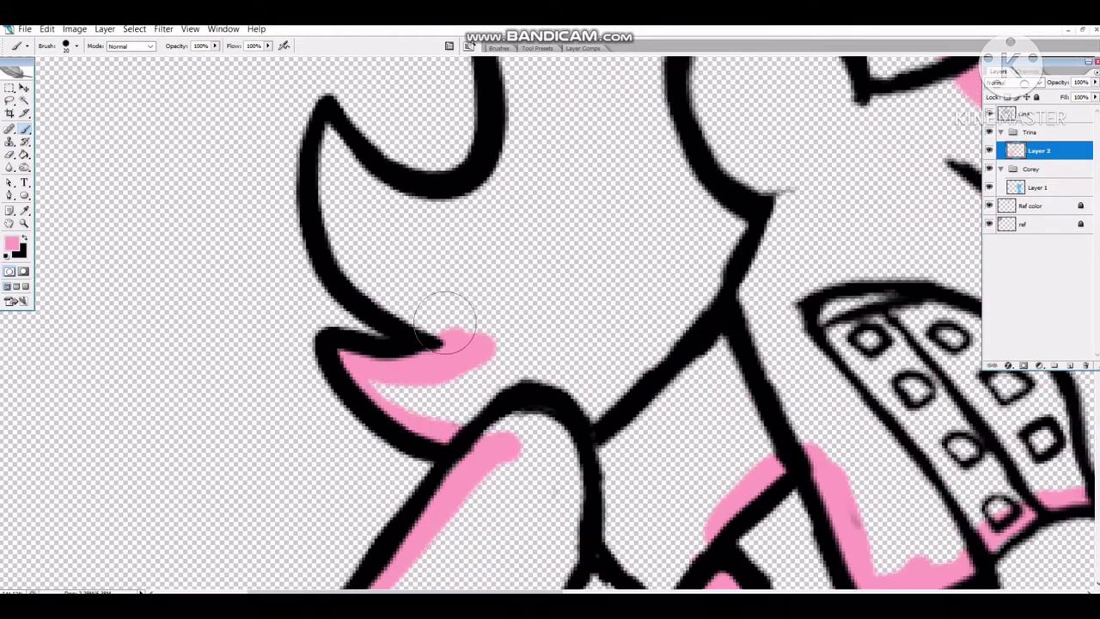
pyautogui.moveTo(441, 307); pyautogui.dragTo(344, 214)
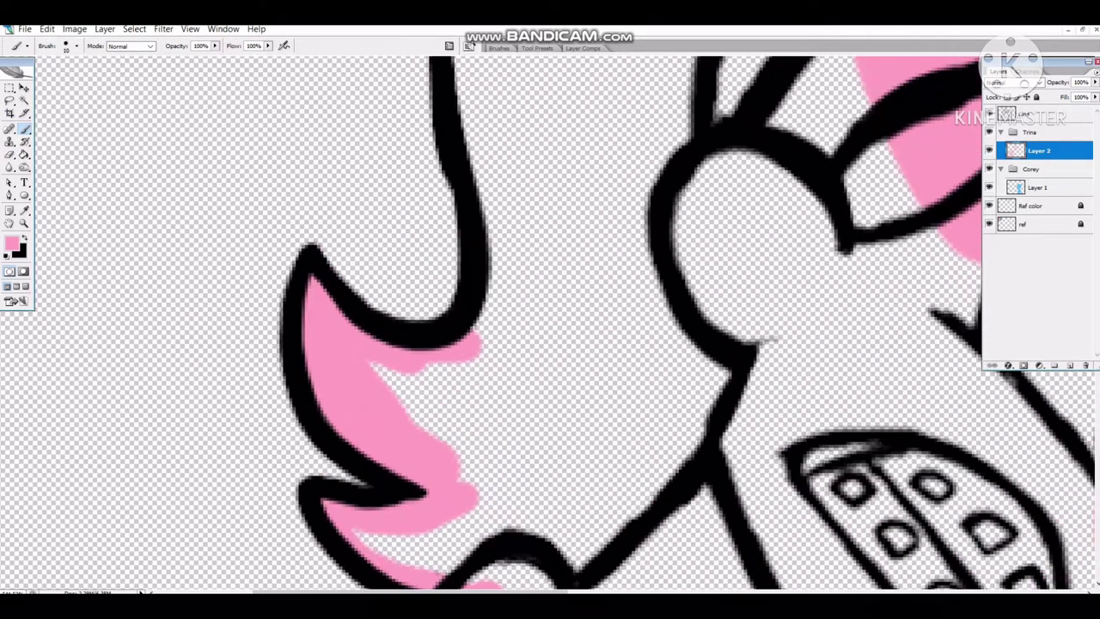
pyautogui.moveTo(477, 343); pyautogui.dragTo(507, 284)
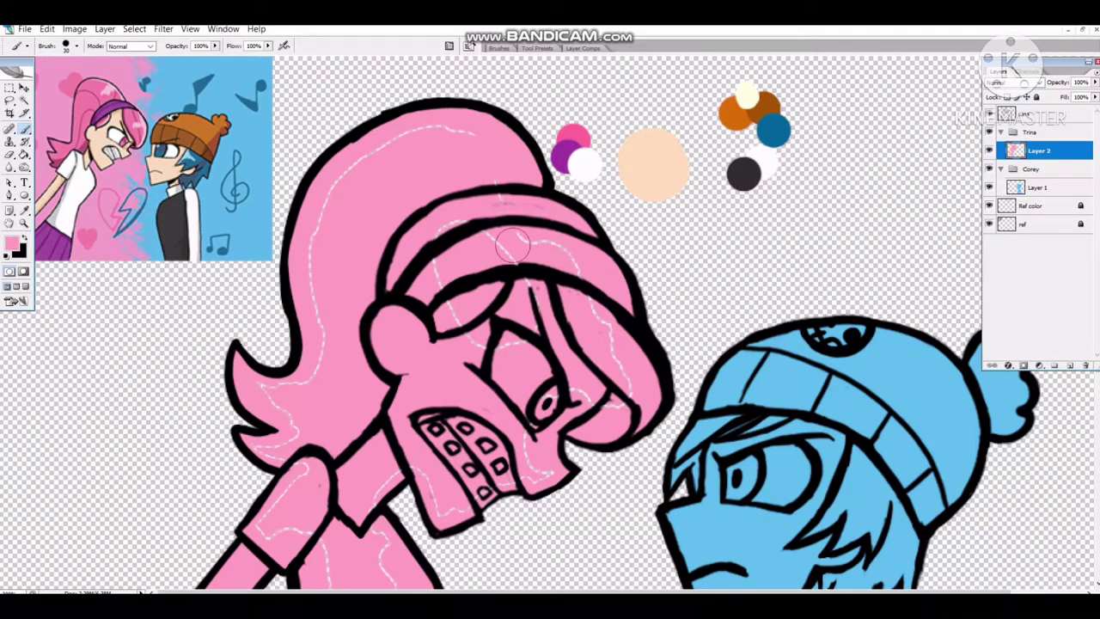
# Brush pink over the thin unfilled seams across the girl's hair, face, sleeve, torso and skirt.
pyautogui.scroll(-4, 335, 250)
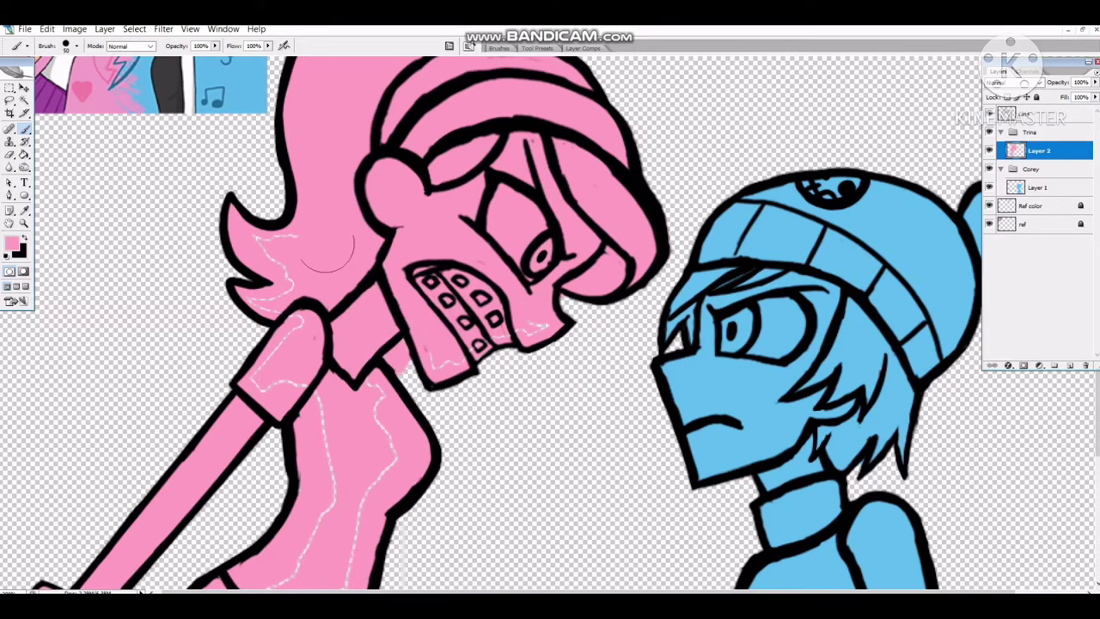
pyautogui.scroll(-6, 408, 319)
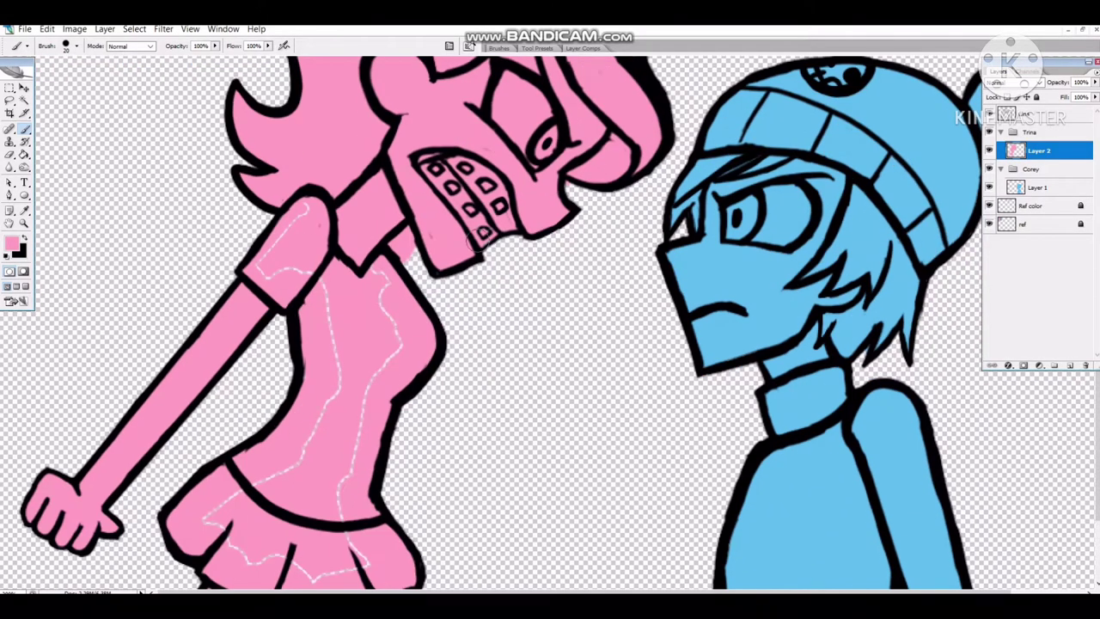
pyautogui.press(']')
pyautogui.press(']')
pyautogui.hotkey('ctrl', 'd')
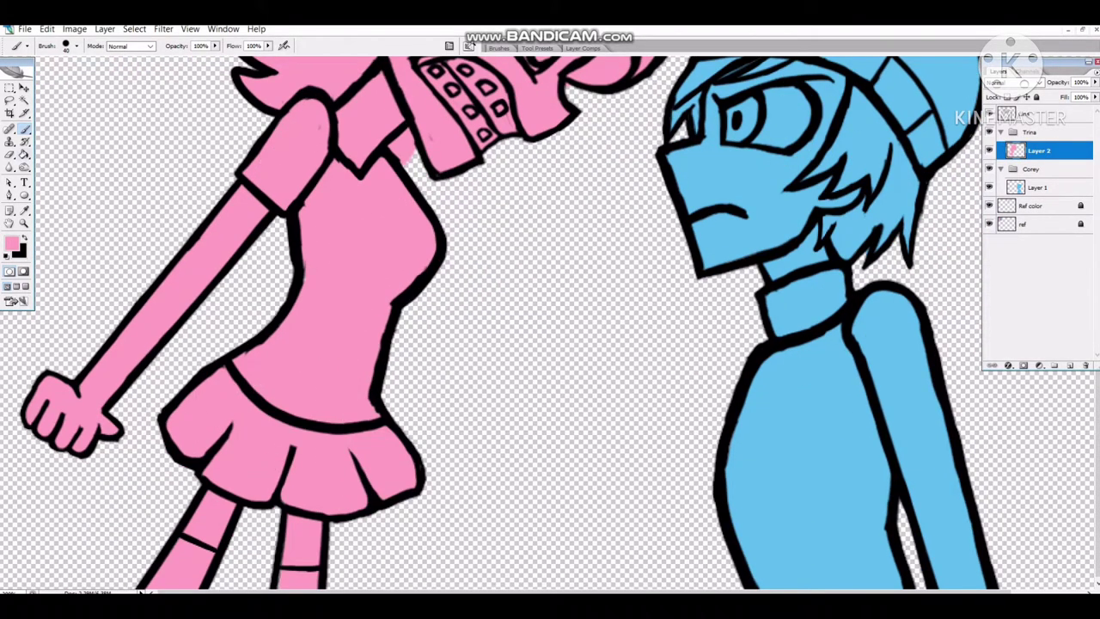
# Erase the pink spill between the girl's jaw and chest.
pyautogui.press('e')
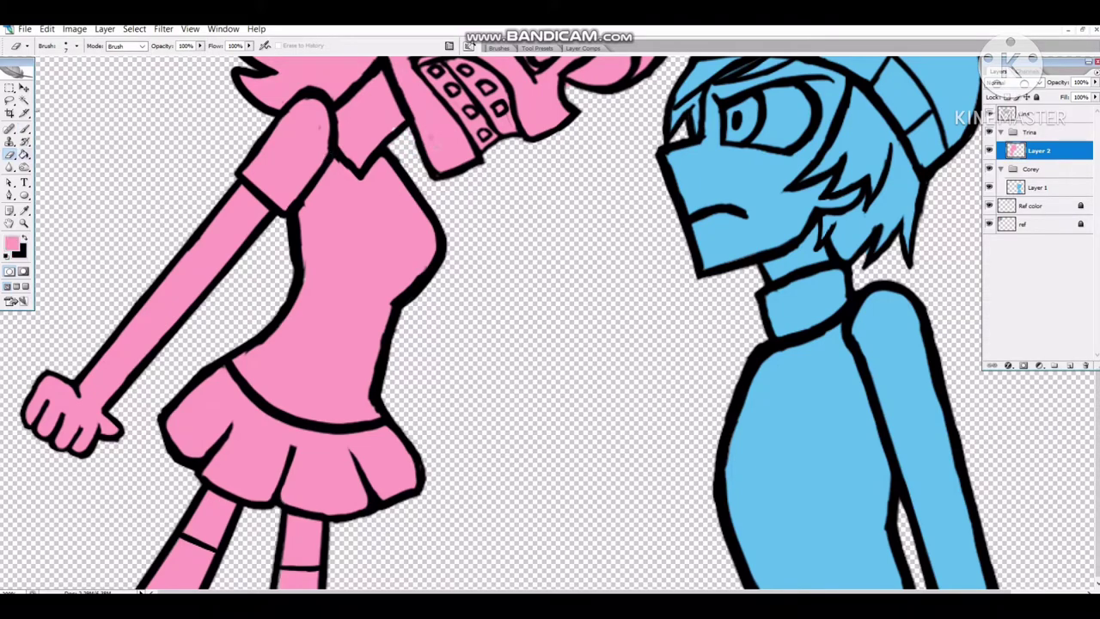
pyautogui.press('b')
pyautogui.click(970, 138)
# Lasso the girl's skirt and legs on the line art layer and stretch them downward to about 126% height.
pyautogui.hotkey('alt', ']')
pyautogui.hotkey('alt', '[')
pyautogui.hotkey('alt', ']')
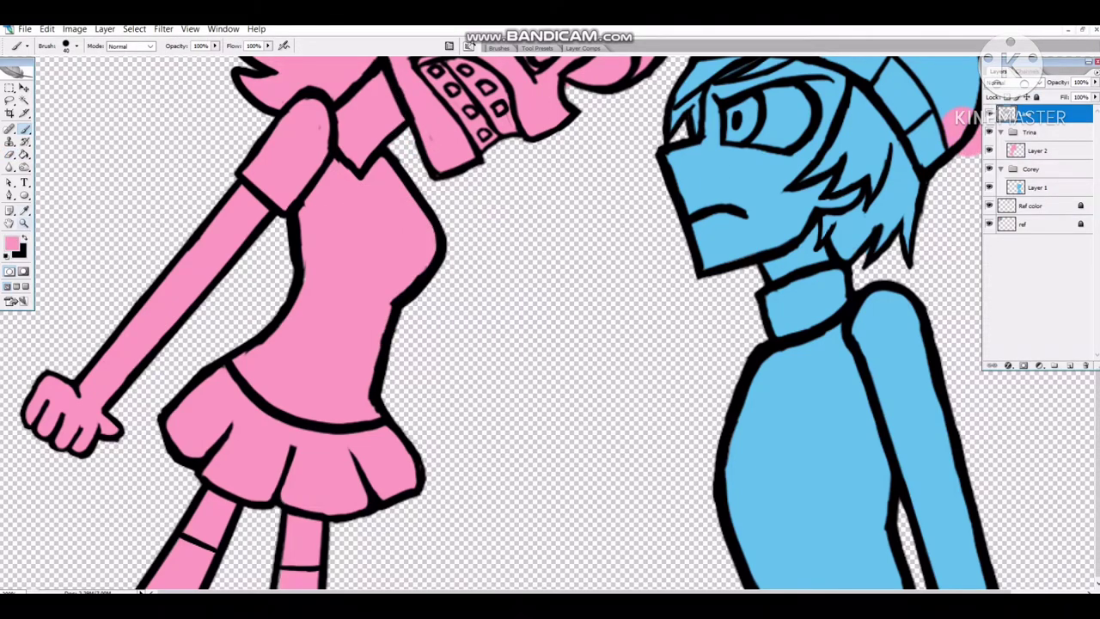
pyautogui.hotkey('ctrl', '0')
pyautogui.press('l')
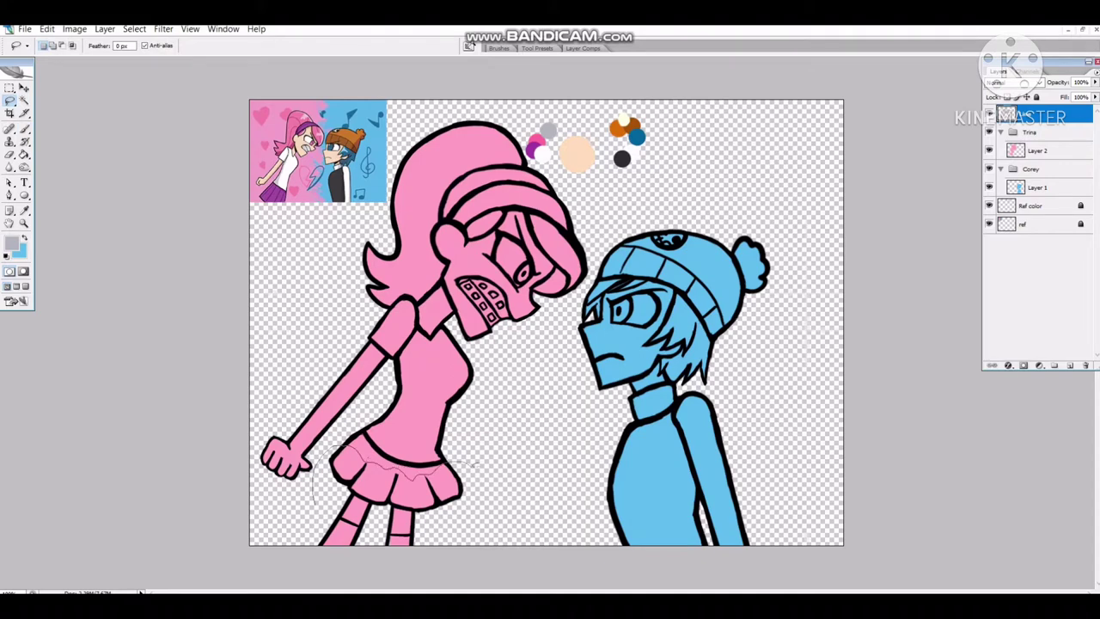
pyautogui.hotkey('ctrl', 't')
pyautogui.moveTo(442, 550); pyautogui.dragTo(488, 573)
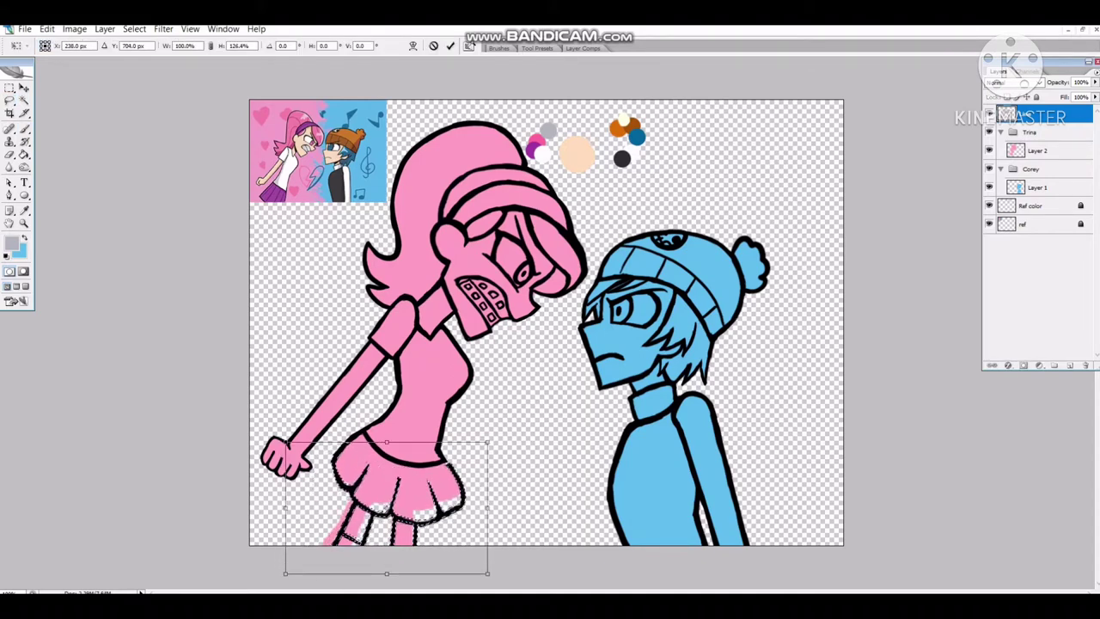
pyautogui.press('Return')
# Close the gap in the skirt's front outline just below the waist with black.
pyautogui.press('d')
pyautogui.press('b')
pyautogui.scroll(3, 411, 533)
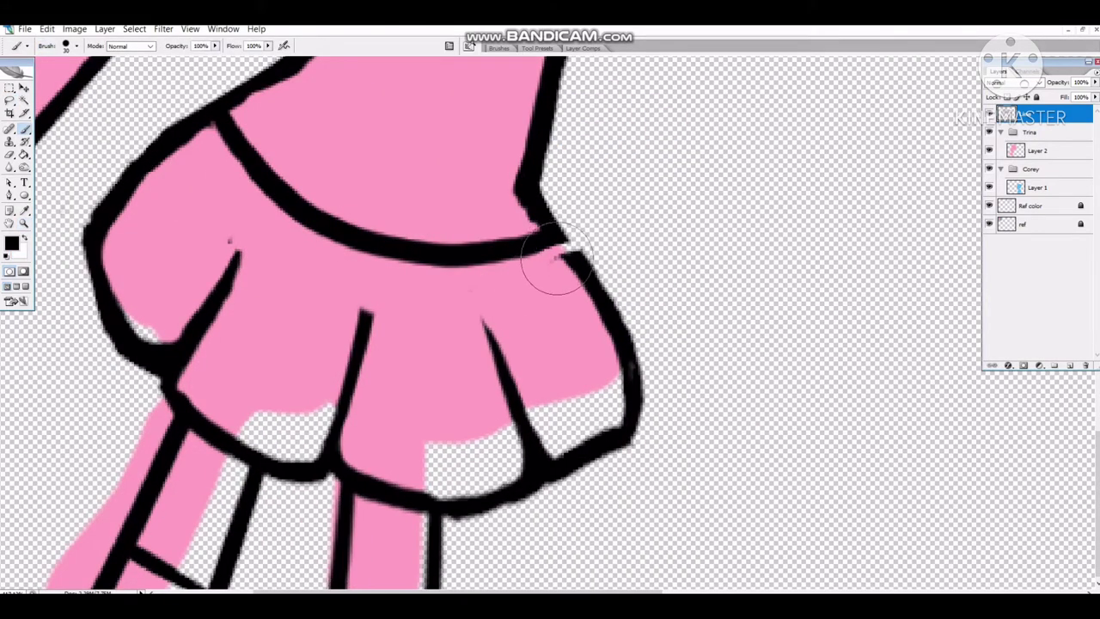
# Fill the uncovered areas of the girl's skirt hem and legs with her base pink, and erase the spill beside the legs.
pyautogui.keyDown('alt'); pyautogui.click(197, 216); pyautogui.keyUp('alt')
pyautogui.hotkey('alt', '[')
pyautogui.hotkey('alt', '[')
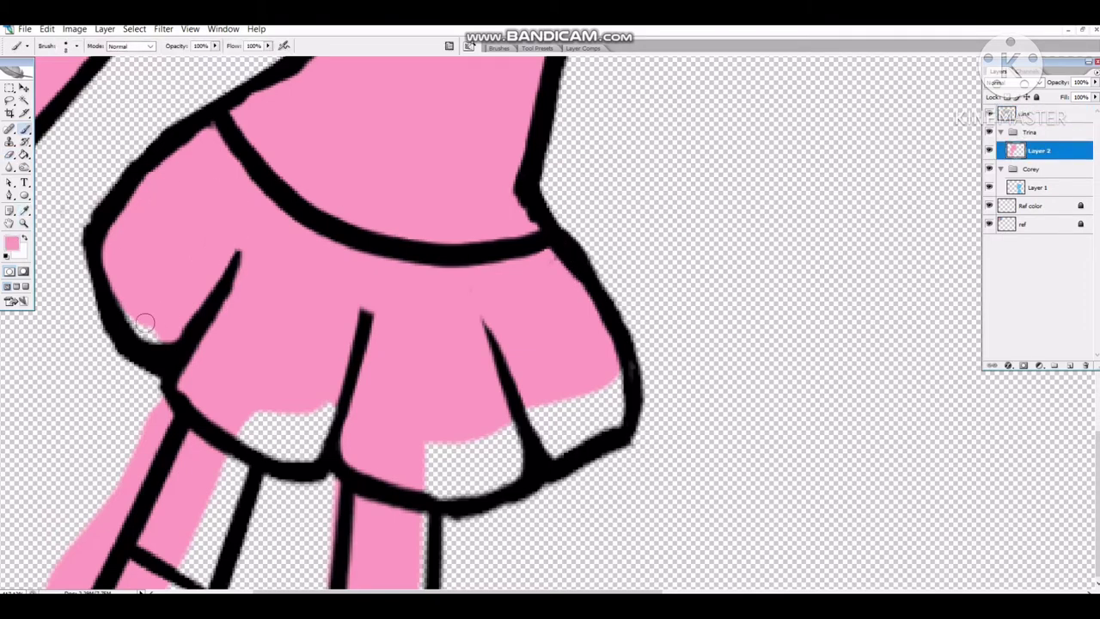
pyautogui.moveTo(248, 434)
pyautogui.mouseDown()
pyautogui.moveTo(502, 410)
pyautogui.moveTo(571, 416)
pyautogui.moveTo(597, 382)
pyautogui.moveTo(628, 404)
pyautogui.mouseUp()
pyautogui.hscroll(-1, 373, 550)
pyautogui.moveTo(373, 551)
pyautogui.mouseDown()
pyautogui.moveTo(184, 484)
pyautogui.moveTo(129, 438)
pyautogui.moveTo(73, 576)
pyautogui.mouseUp()
pyautogui.press('e')
pyautogui.scroll(-3, 307, 521)
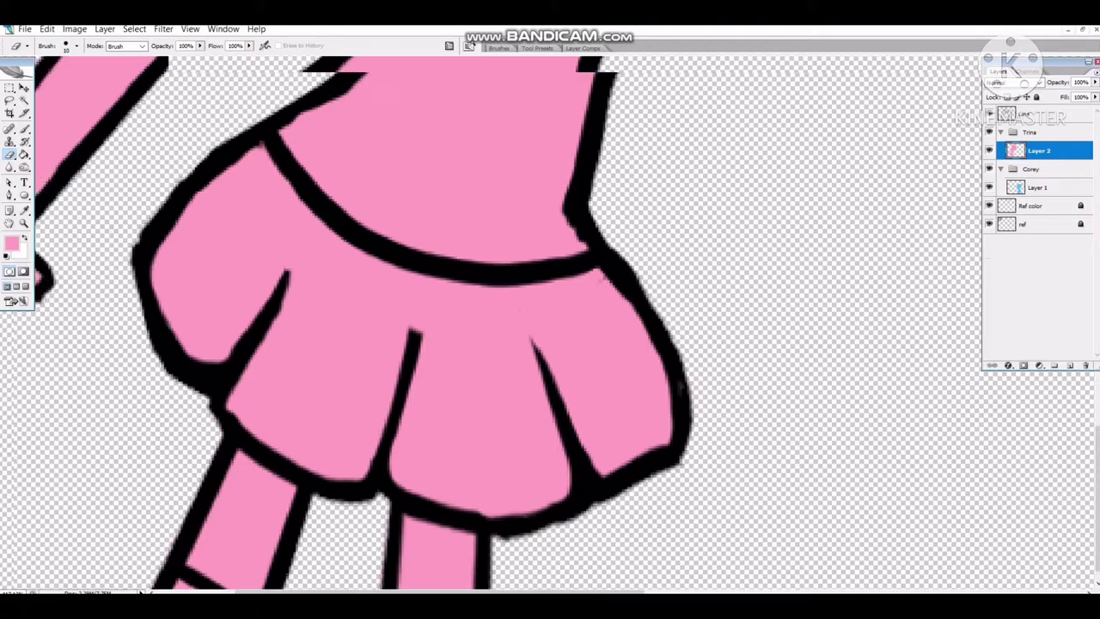
# Add a layer clipped to the boy's blue base and paint his face, ear and neck in the peach swatch colour.
pyautogui.hotkey('ctrl', '+')
pyautogui.click(1037, 187)
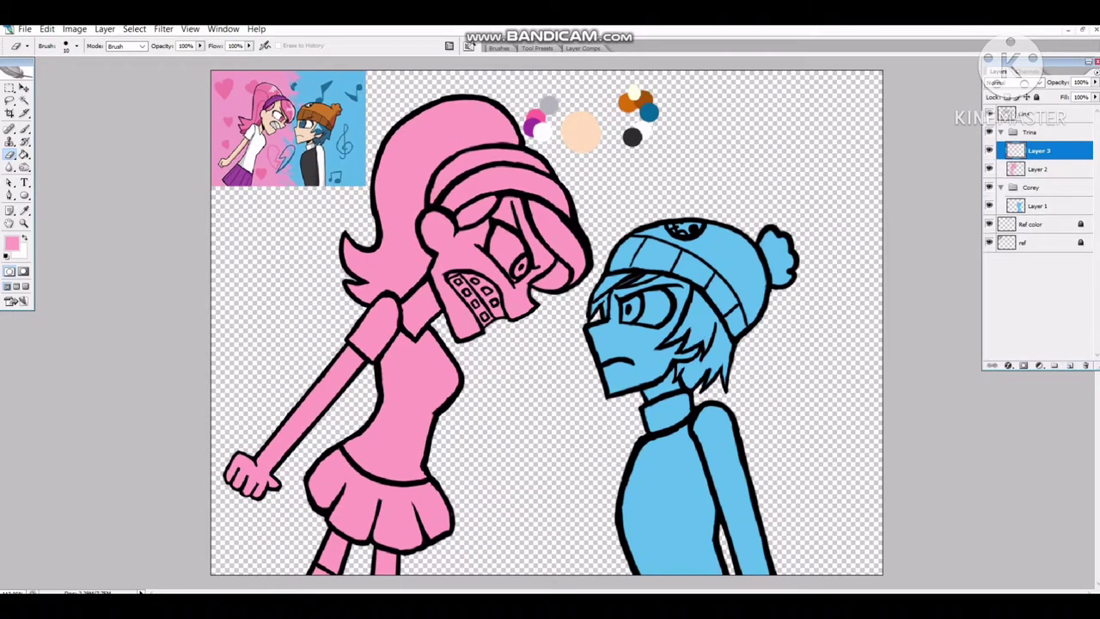
pyautogui.click(1070, 365)
pyautogui.press('i')
pyautogui.click(580, 129)
pyautogui.press('b')
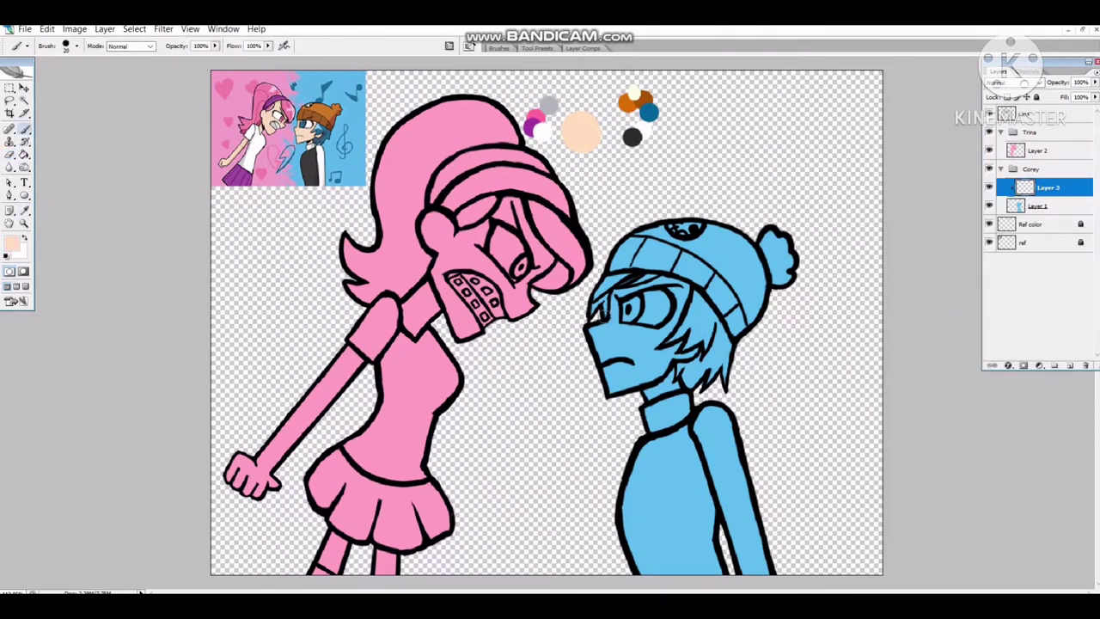
pyautogui.moveTo(602, 318)
pyautogui.mouseDown()
pyautogui.moveTo(606, 344)
pyautogui.moveTo(653, 275)
pyautogui.moveTo(662, 402)
pyautogui.moveTo(688, 404)
pyautogui.mouseUp()
# Add a second layer clipped to the boy's base and paint his fringe and back hair in the dark blue swatch colour.
pyautogui.click(1070, 366)
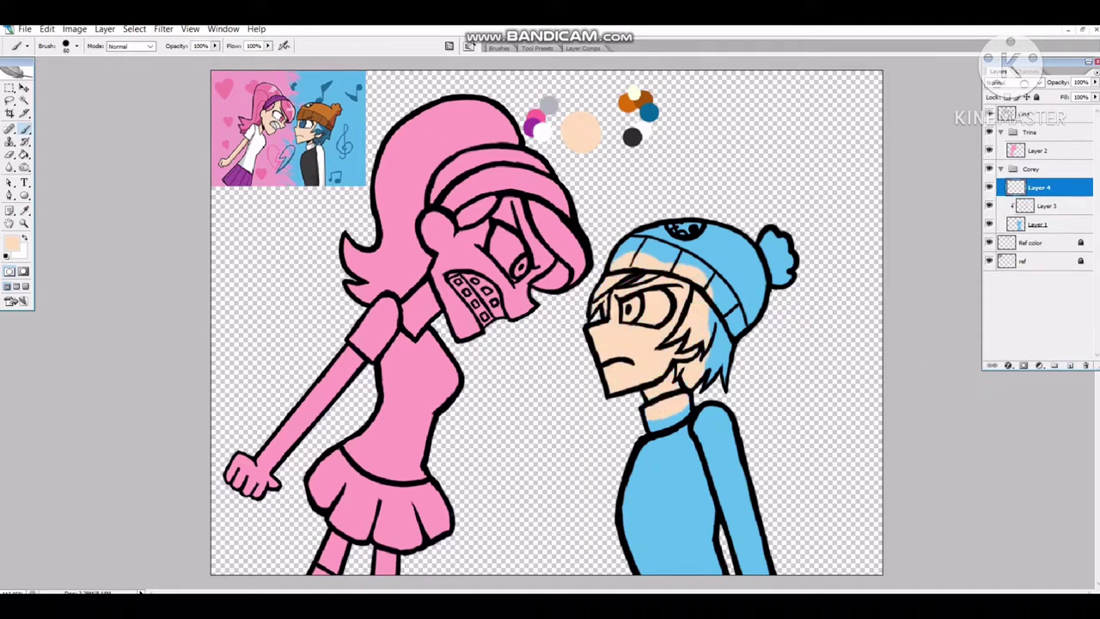
pyautogui.rightClick(1066, 187)
pyautogui.click(1006, 318)
pyautogui.keyDown('alt'); pyautogui.click(649, 110); pyautogui.keyUp('alt')
pyautogui.press('z')
pyautogui.click(602, 310)
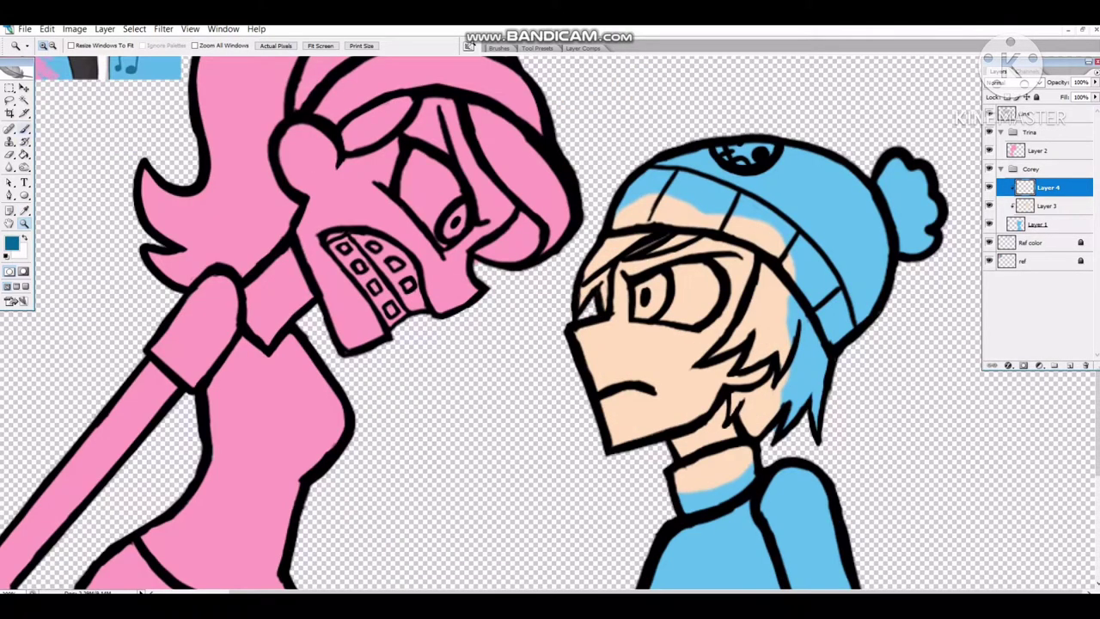
pyautogui.press('b')
pyautogui.moveTo(561, 301)
pyautogui.mouseDown()
pyautogui.moveTo(584, 258)
pyautogui.moveTo(606, 296)
pyautogui.mouseUp()
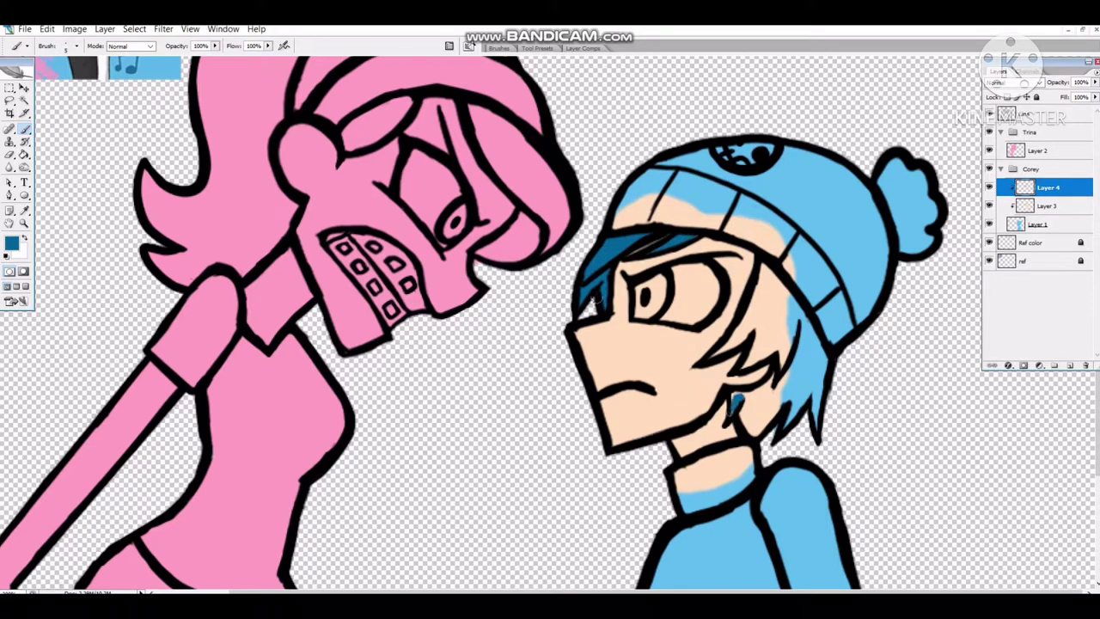
pyautogui.moveTo(746, 417)
pyautogui.mouseDown()
pyautogui.moveTo(825, 355)
pyautogui.moveTo(776, 341)
pyautogui.moveTo(813, 357)
pyautogui.moveTo(785, 304)
pyautogui.moveTo(757, 303)
pyautogui.moveTo(756, 272)
pyautogui.moveTo(762, 348)
pyautogui.mouseUp()
# Touch up the boy's base layer around his far eye.
pyautogui.press('e')
pyautogui.hotkey('alt', '[')
pyautogui.hotkey('alt', '[')
pyautogui.click(593, 300)
pyautogui.press('Return')
pyautogui.press('b')
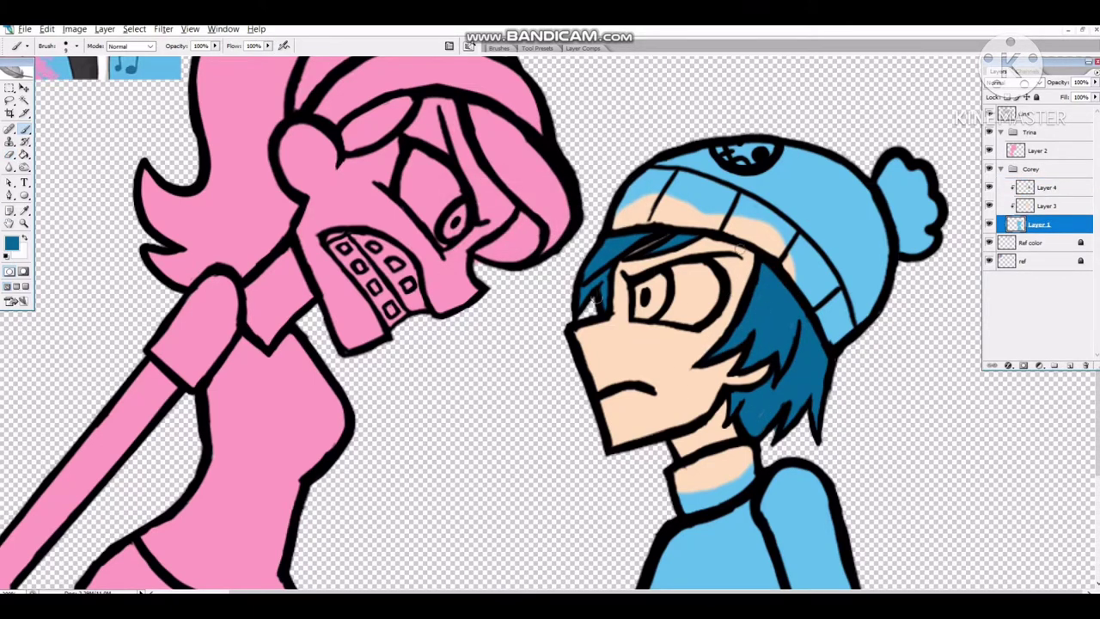
pyautogui.press('e')
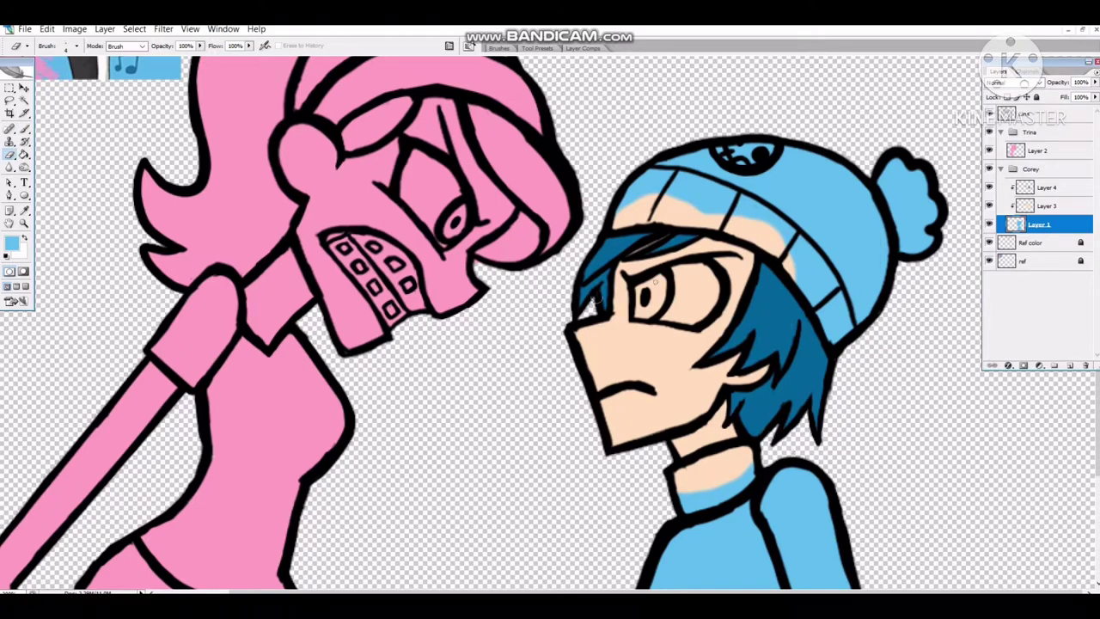
# Add a clipped layer above the boy's hair layer and paint the beanie's crown in the orange swatch colour.
pyautogui.hotkey('alt', ']')
pyautogui.hotkey('alt', ']')
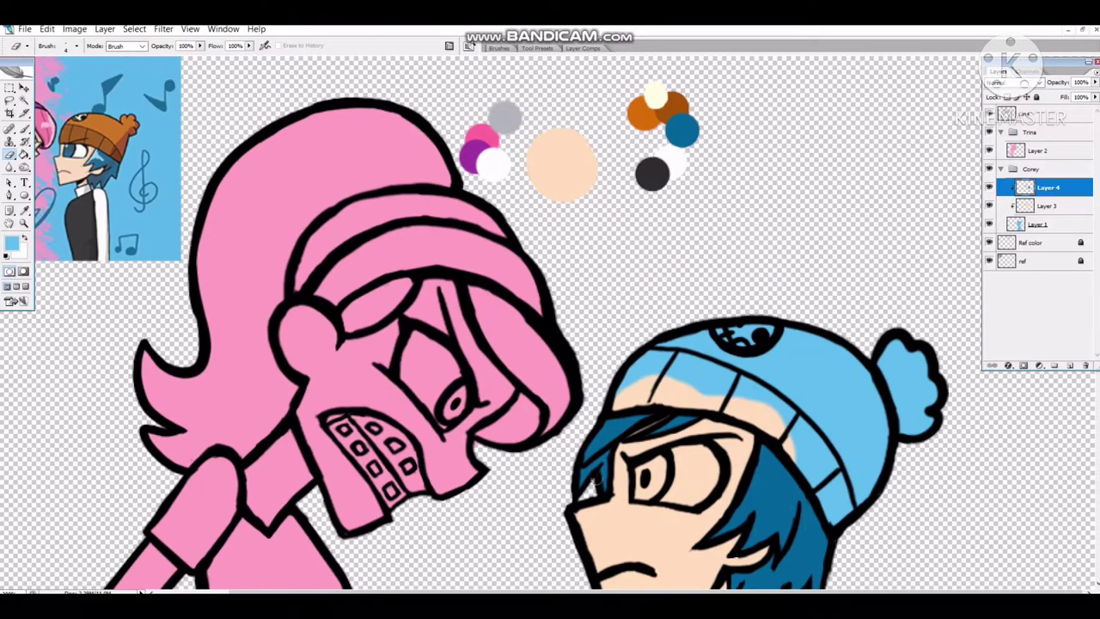
pyautogui.rightClick(1048, 191)
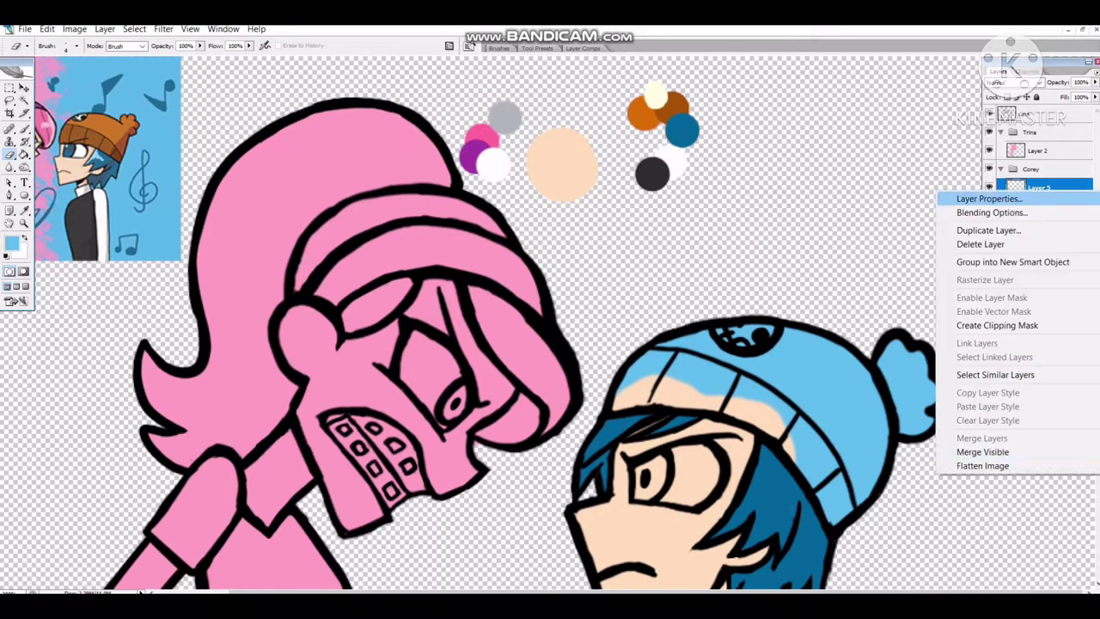
pyautogui.click(971, 343)
pyautogui.moveTo(670, 352); pyautogui.dragTo(859, 447)
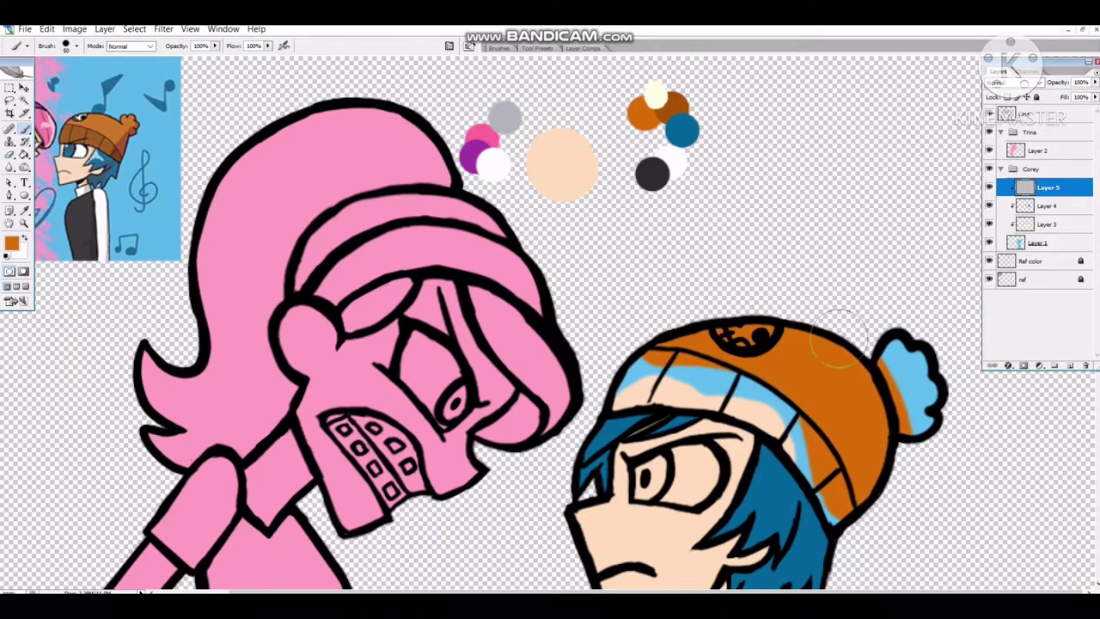
# Paint the beanie's pom-pom and folded brim brown and its skull badge cream.
pyautogui.moveTo(894, 353); pyautogui.dragTo(928, 421)
pyautogui.moveTo(658, 378)
pyautogui.mouseDown()
pyautogui.moveTo(778, 401)
pyautogui.moveTo(812, 453)
pyautogui.moveTo(810, 444)
pyautogui.moveTo(846, 524)
pyautogui.mouseUp()
pyautogui.press('[')
pyautogui.moveTo(739, 413); pyautogui.dragTo(632, 389)
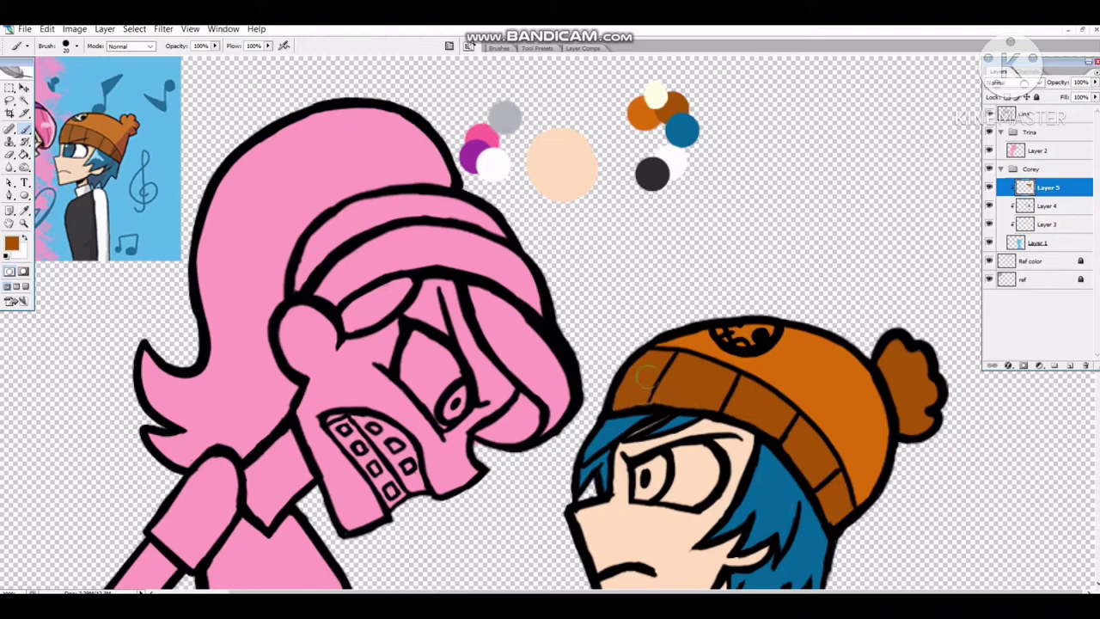
pyautogui.moveTo(750, 317); pyautogui.dragTo(756, 337)
# Add a clipped layer beneath the boy's hair layer and paint his eyes white with blue irises.
pyautogui.hotkey('ctrl', 'shift', 'alt', 'n')
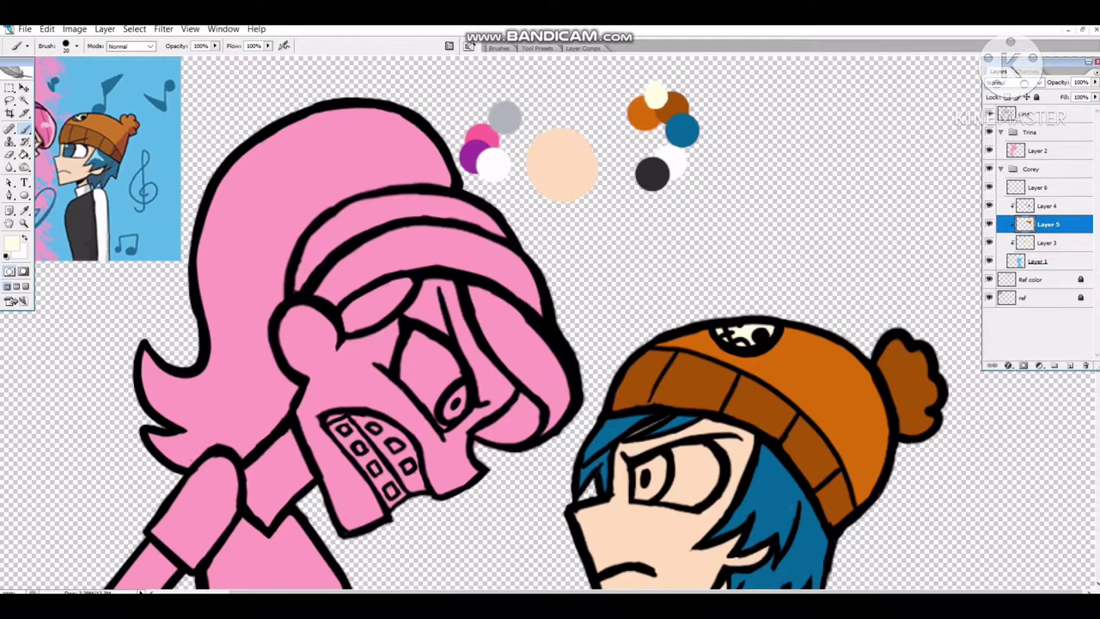
pyautogui.scroll(-3, 550, 326)
pyautogui.moveTo(692, 343); pyautogui.dragTo(739, 382)
pyautogui.moveTo(666, 348); pyautogui.dragTo(683, 378)
pyautogui.keyDown('alt'); pyautogui.click(636, 361); pyautogui.keyUp('alt')
pyautogui.click(12, 243)
pyautogui.click(722, 283)
pyautogui.click(909, 247)
pyautogui.scroll(-2, 550, 327)
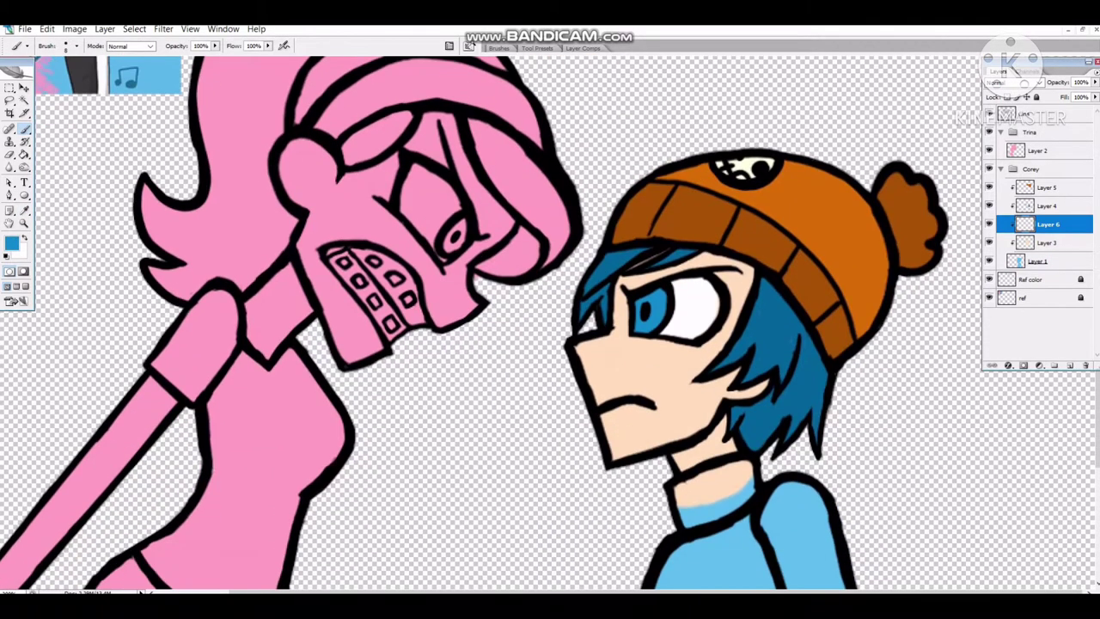
# Add a clipped layer above the boy's eyes layer and paint his torso in the charcoal swatch colour.
pyautogui.rightClick(1049, 226)
pyautogui.hotkey('ctrl', 'shift', 'alt', 'n')
pyautogui.scroll(3, 707, 353)
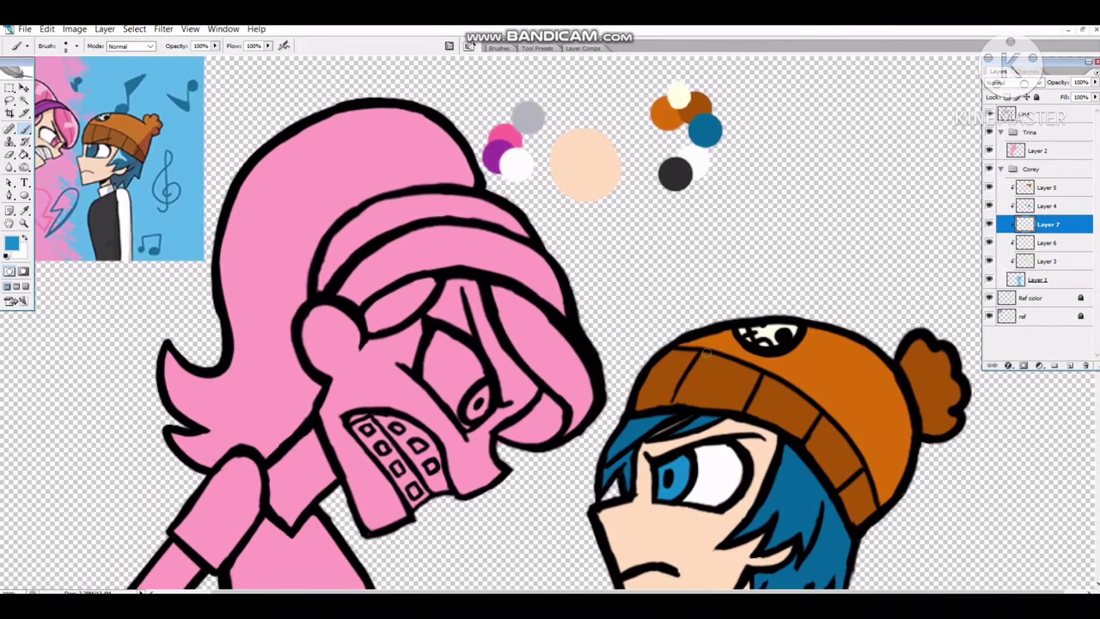
pyautogui.scroll(-5, 550, 326)
pyautogui.press('d')
pyautogui.moveTo(714, 378)
pyautogui.mouseDown()
pyautogui.moveTo(688, 452)
pyautogui.moveTo(803, 543)
pyautogui.mouseUp()
pyautogui.scroll(-1, 679, 490)
pyautogui.hotkey('alt', '[')
pyautogui.hotkey('alt', '[')
pyautogui.hotkey('alt', '[')
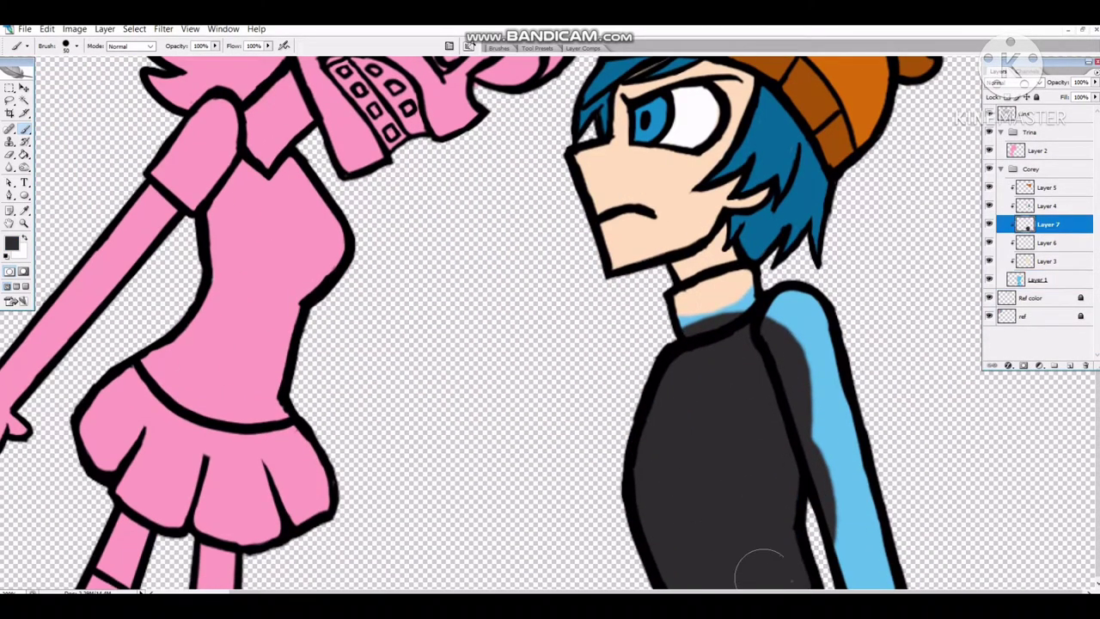
pyautogui.click(74, 28)
pyautogui.click(257, 185)
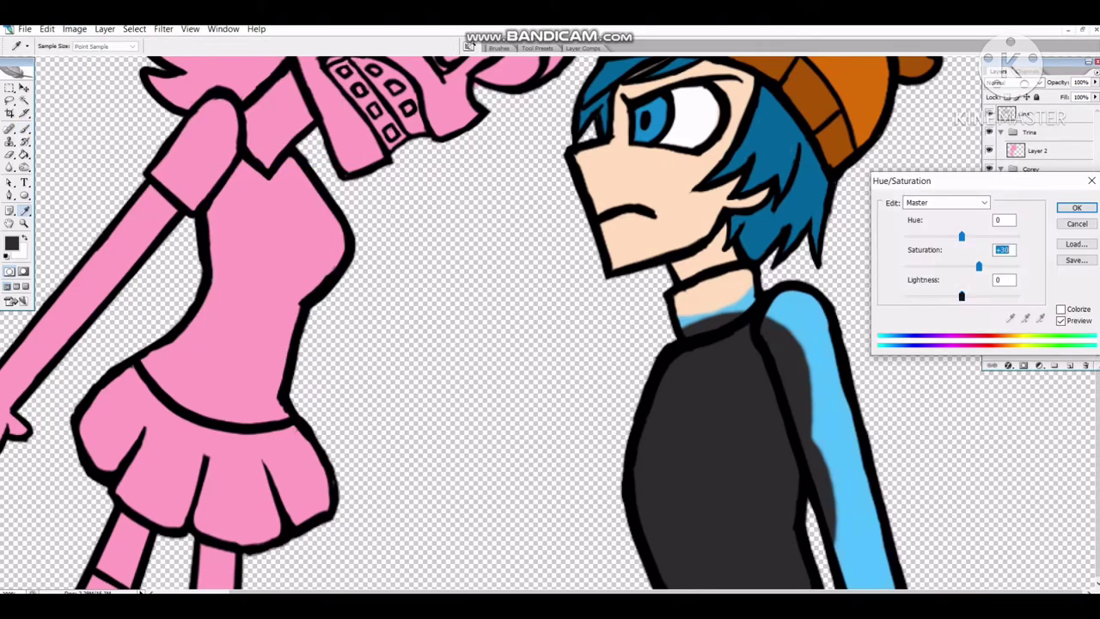
pyautogui.click(1077, 224)
# Darken the boy's charcoal vest with Hue/Saturation and paint his sleeve and collar white.
pyautogui.click(74, 28)
pyautogui.click(257, 185)
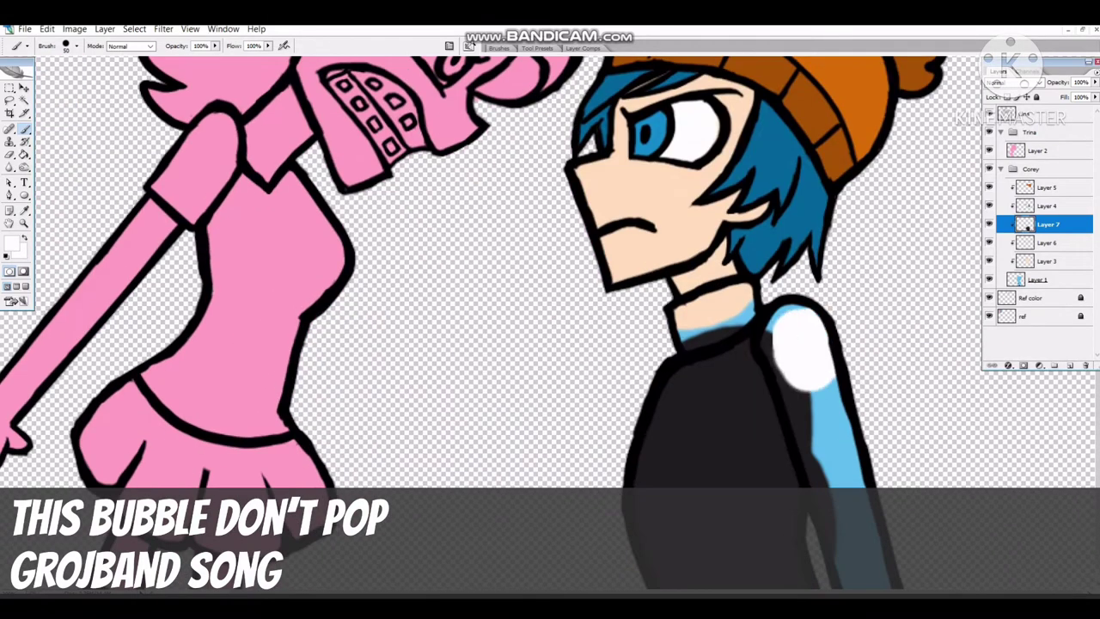
pyautogui.moveTo(804, 344); pyautogui.dragTo(851, 567)
pyautogui.press('[')
pyautogui.press('[')
pyautogui.press('[')
pyautogui.press('[')
pyautogui.moveTo(739, 301)
pyautogui.mouseDown()
pyautogui.moveTo(704, 331)
pyautogui.moveTo(743, 305)
pyautogui.mouseUp()
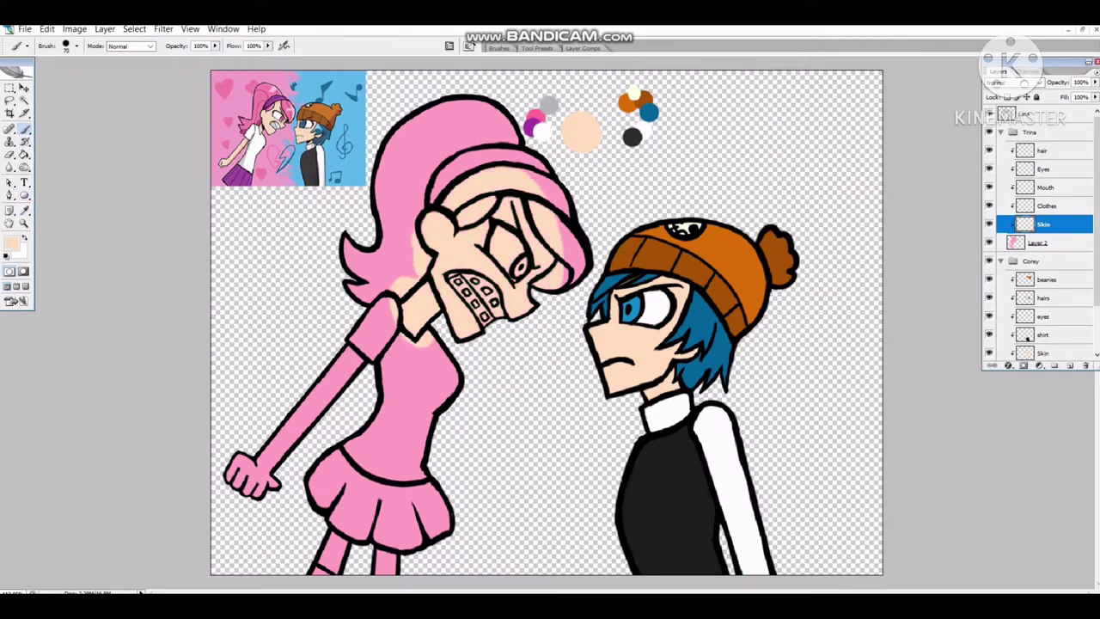
# Paint the girl's remaining skin peach on the Skin layer and her short-sleeved shirt white on the Clothes layer.
pyautogui.moveTo(253, 477)
pyautogui.mouseDown()
pyautogui.moveTo(366, 348)
pyautogui.moveTo(438, 434)
pyautogui.moveTo(430, 413)
pyautogui.mouseUp()
pyautogui.click(1046, 205)
pyautogui.hotkey('ctrl', '+')
pyautogui.moveTo(275, 206); pyautogui.dragTo(326, 329)
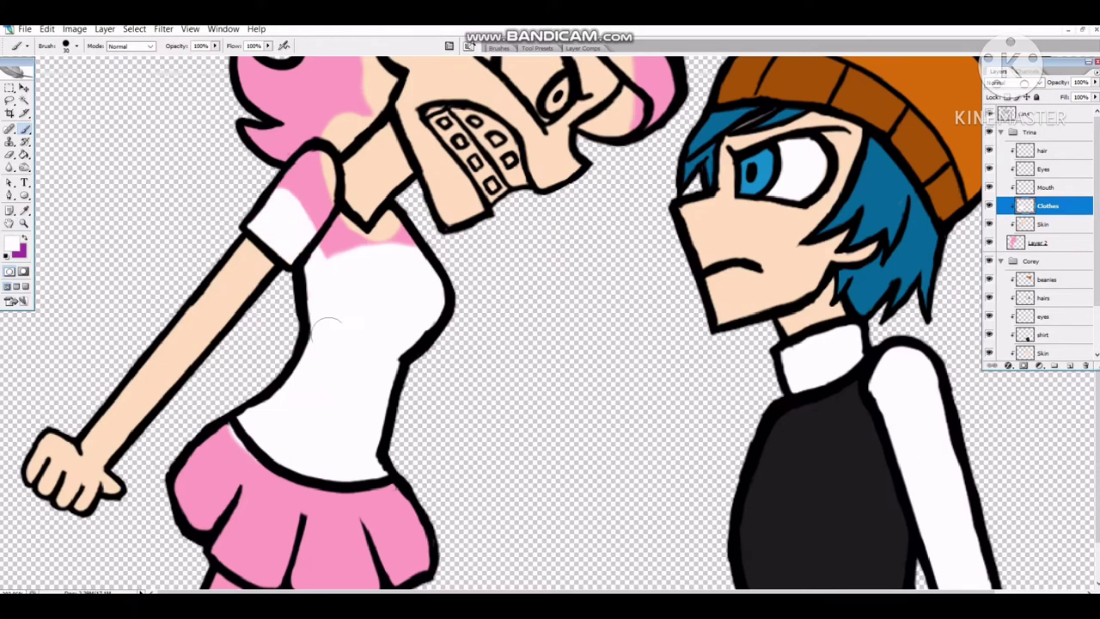
pyautogui.moveTo(292, 163)
pyautogui.mouseDown()
pyautogui.moveTo(361, 245)
pyautogui.moveTo(373, 369)
pyautogui.mouseUp()
# Paint the girl's skirt purple and her stockings pink on the Clothes layer.
pyautogui.scroll(-3, 373, 369)
pyautogui.press('x')
pyautogui.moveTo(257, 378)
pyautogui.mouseDown()
pyautogui.moveTo(202, 421)
pyautogui.moveTo(395, 464)
pyautogui.moveTo(277, 445)
pyautogui.mouseUp()
pyautogui.click(1040, 243)
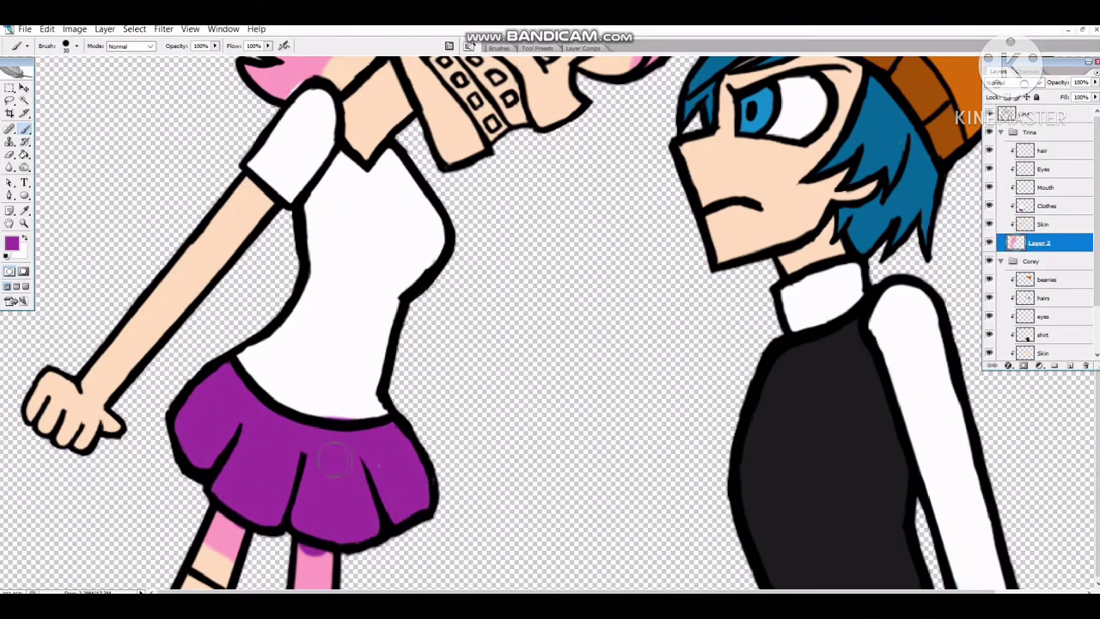
pyautogui.click(1047, 205)
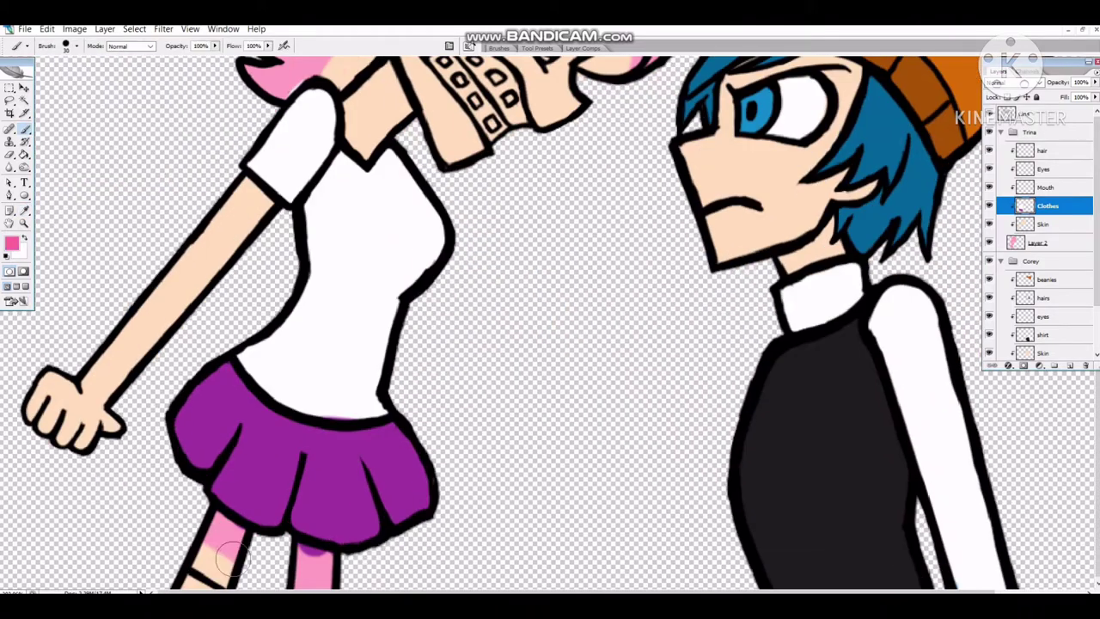
pyautogui.moveTo(231, 554); pyautogui.dragTo(232, 557)
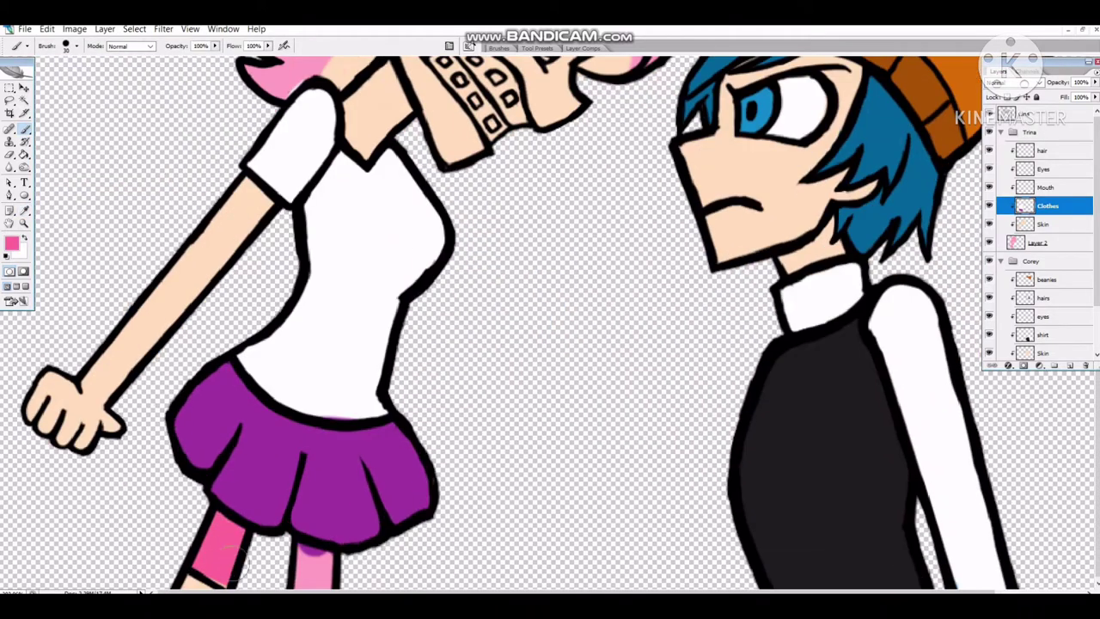
pyautogui.moveTo(269, 520); pyautogui.dragTo(309, 573)
# Paint the girl's teeth white and her braces grey on the Mouth layer.
pyautogui.hotkey('ctrl', '-')
pyautogui.hotkey('ctrl', '-')
pyautogui.hotkey('ctrl', '-')
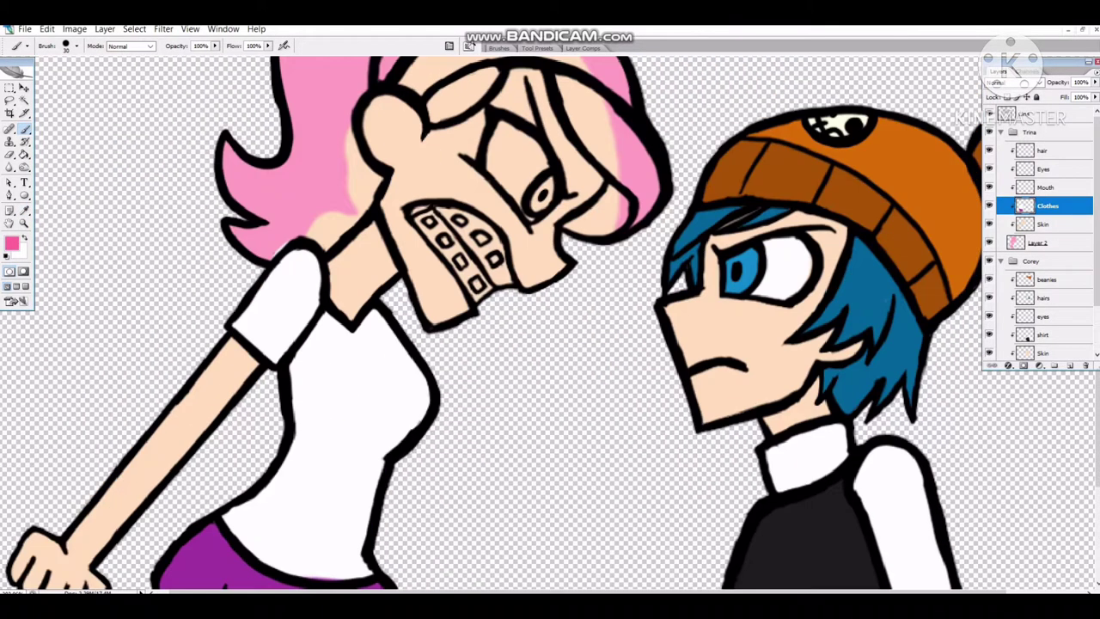
pyautogui.click(24, 223)
pyautogui.click(1045, 187)
pyautogui.click(506, 305)
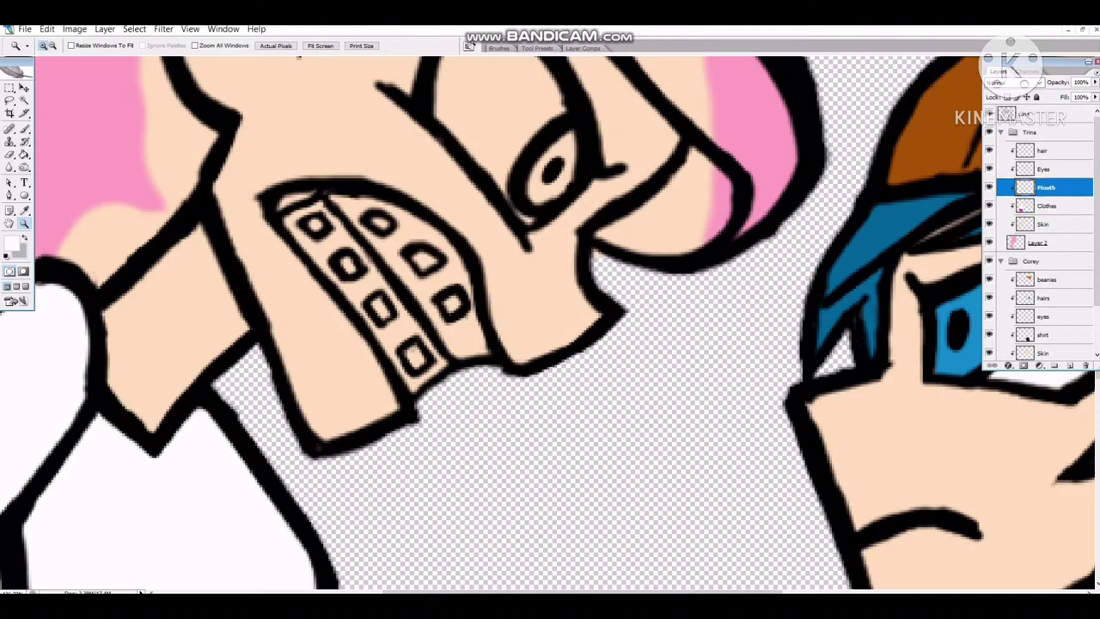
pyautogui.press('b')
pyautogui.moveTo(404, 215)
pyautogui.mouseDown()
pyautogui.moveTo(507, 310)
pyautogui.moveTo(515, 378)
pyautogui.moveTo(558, 327)
pyautogui.moveTo(388, 251)
pyautogui.mouseUp()
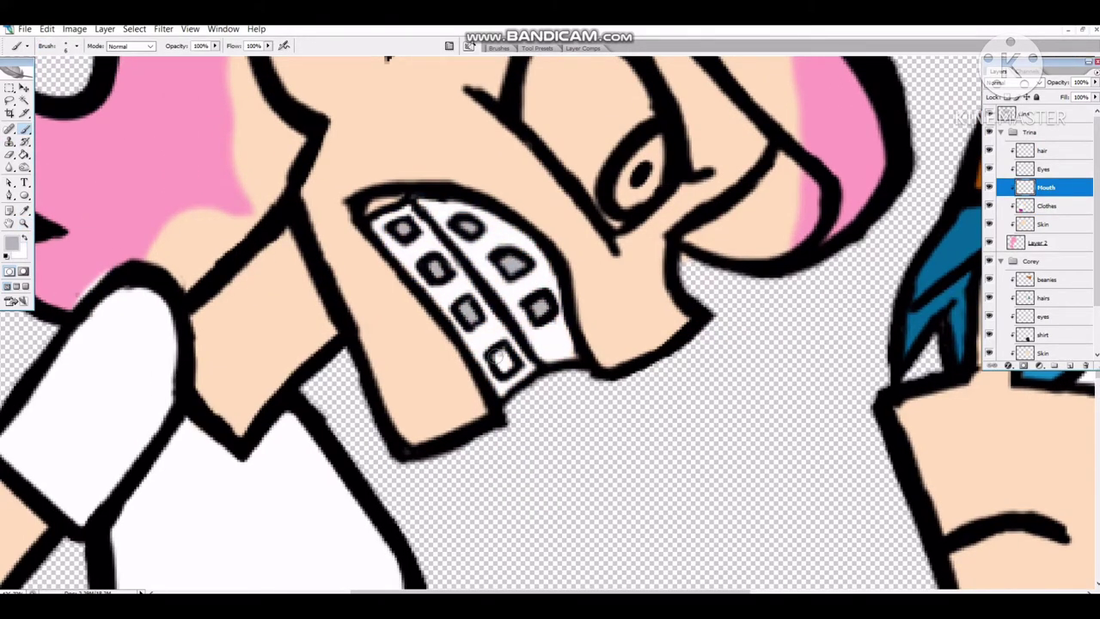
# Choose a dark maroon colour and fill the gap behind the girl's teeth with it.
pyautogui.click(12, 243)
pyautogui.click(742, 347)
pyautogui.click(909, 248)
pyautogui.moveTo(368, 209); pyautogui.dragTo(397, 200)
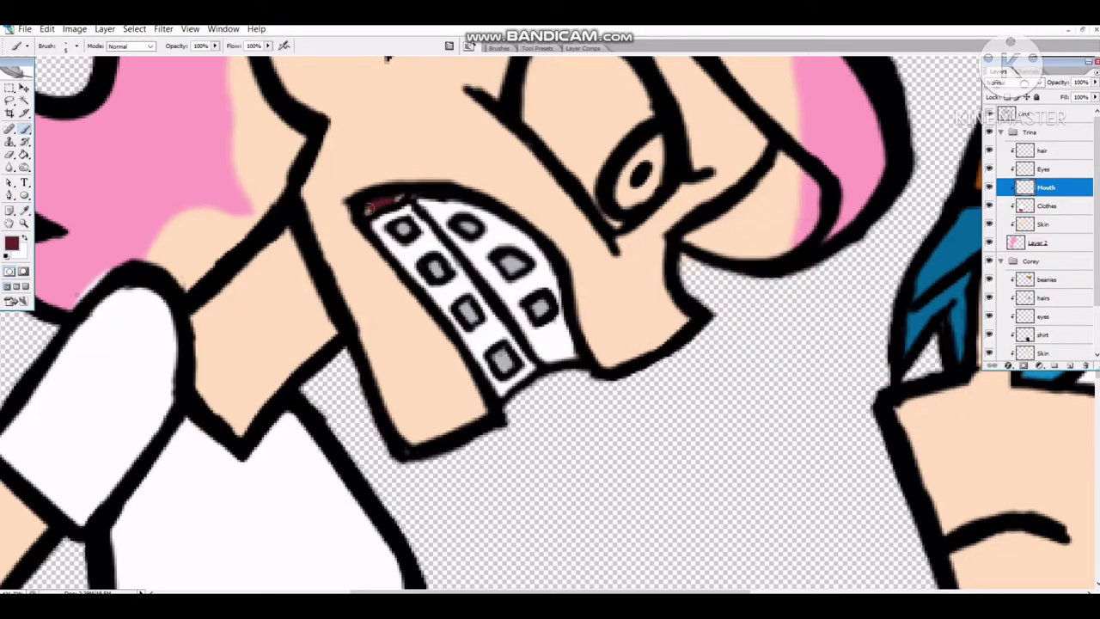
# Sample the pink swatch and paint the girl's eye white with a pink iris on the Eyes layer.
pyautogui.scroll(-3, 447, 309)
pyautogui.press('i')
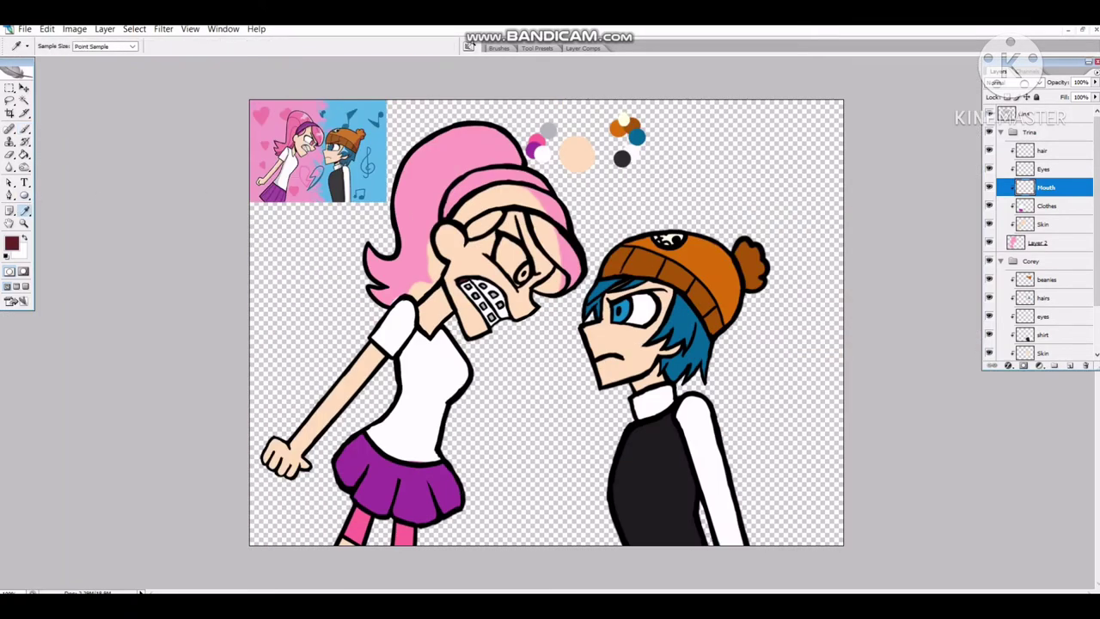
pyautogui.click(535, 140)
pyautogui.click(12, 243)
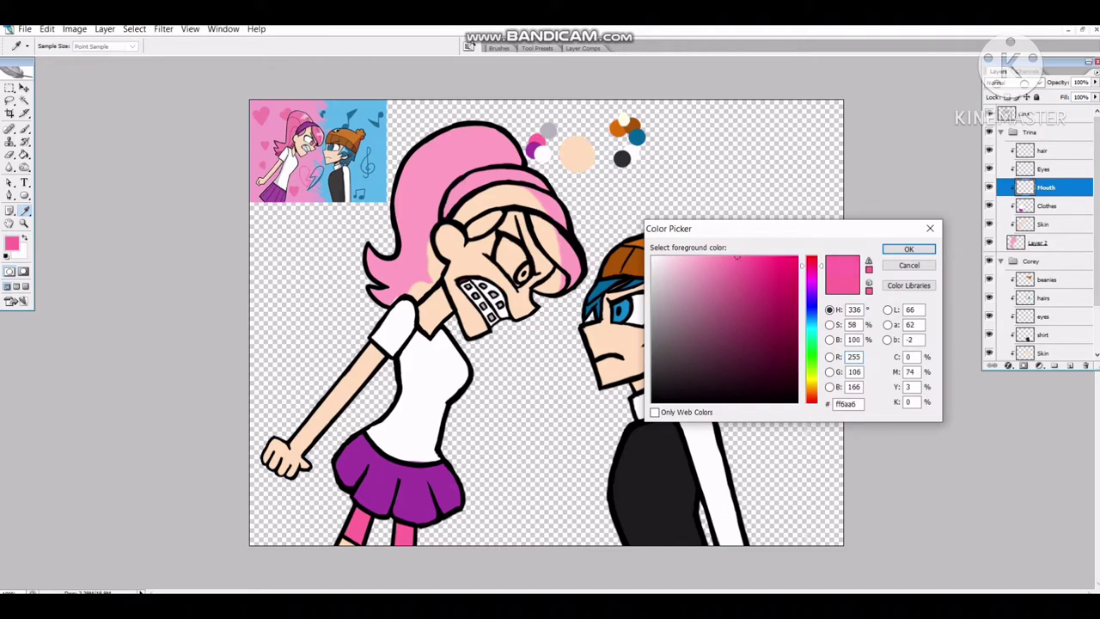
pyautogui.click(909, 248)
pyautogui.press('z')
pyautogui.scroll(2, 511, 263)
pyautogui.click(1043, 168)
pyautogui.press('b')
pyautogui.press('x')
pyautogui.moveTo(554, 309)
pyautogui.mouseDown()
pyautogui.moveTo(537, 337)
pyautogui.moveTo(490, 284)
pyautogui.moveTo(531, 250)
pyautogui.moveTo(507, 207)
pyautogui.mouseUp()
pyautogui.moveTo(585, 304)
pyautogui.mouseDown()
pyautogui.moveTo(451, 296)
pyautogui.moveTo(434, 318)
pyautogui.mouseUp()
# Paint the girl's fringe and the outer areas of her ponytail pink on the hair layer, erasing any overspill.
pyautogui.hotkey('ctrl', '-')
pyautogui.press('i')
pyautogui.click(1044, 151)
pyautogui.scroll(1, 550, 326)
pyautogui.press('b')
pyautogui.press('e')
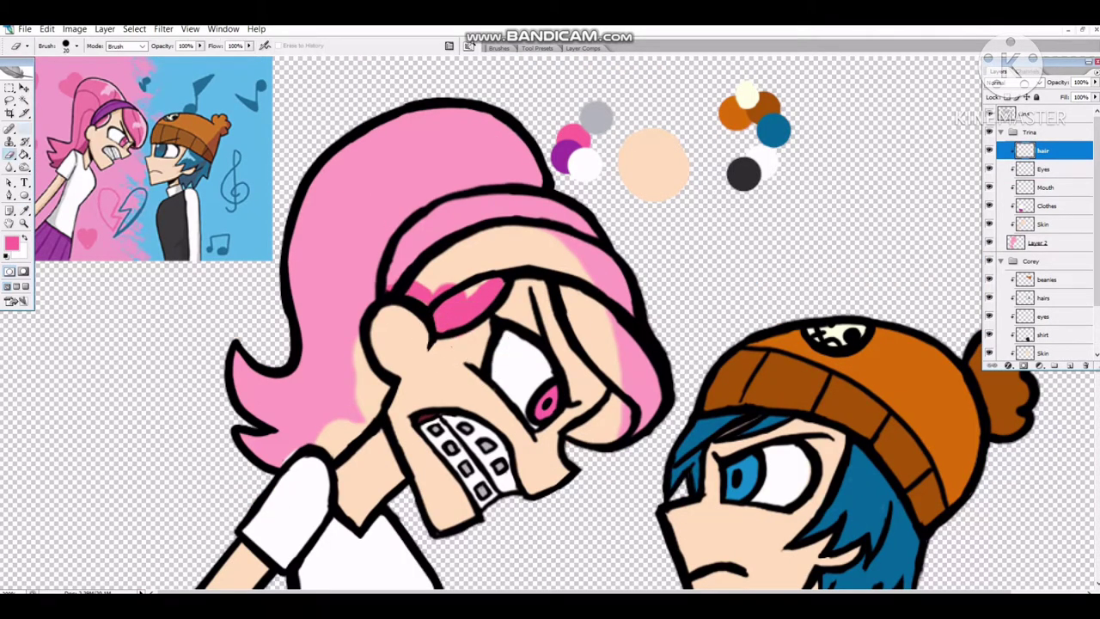
pyautogui.press('b')
pyautogui.moveTo(352, 263)
pyautogui.mouseDown()
pyautogui.moveTo(327, 451)
pyautogui.moveTo(245, 361)
pyautogui.mouseUp()
pyautogui.press('e')
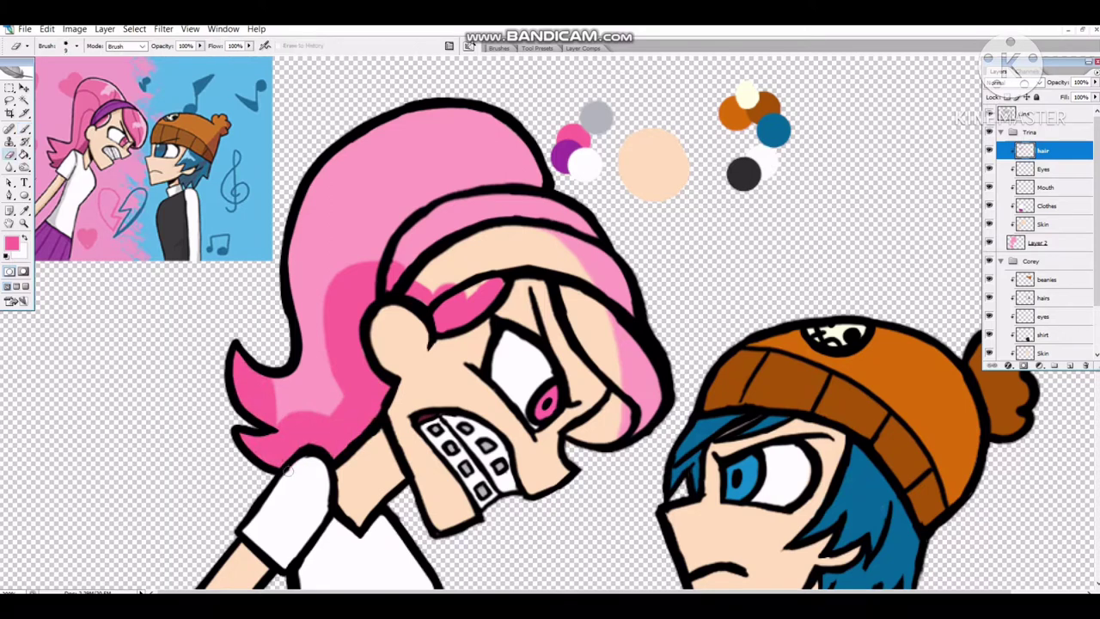
pyautogui.press('b')
pyautogui.moveTo(288, 469)
pyautogui.mouseDown()
pyautogui.moveTo(309, 370)
pyautogui.moveTo(533, 198)
pyautogui.moveTo(619, 395)
pyautogui.moveTo(591, 439)
pyautogui.moveTo(606, 327)
pyautogui.moveTo(567, 258)
pyautogui.moveTo(516, 284)
pyautogui.mouseUp()
pyautogui.press('e')
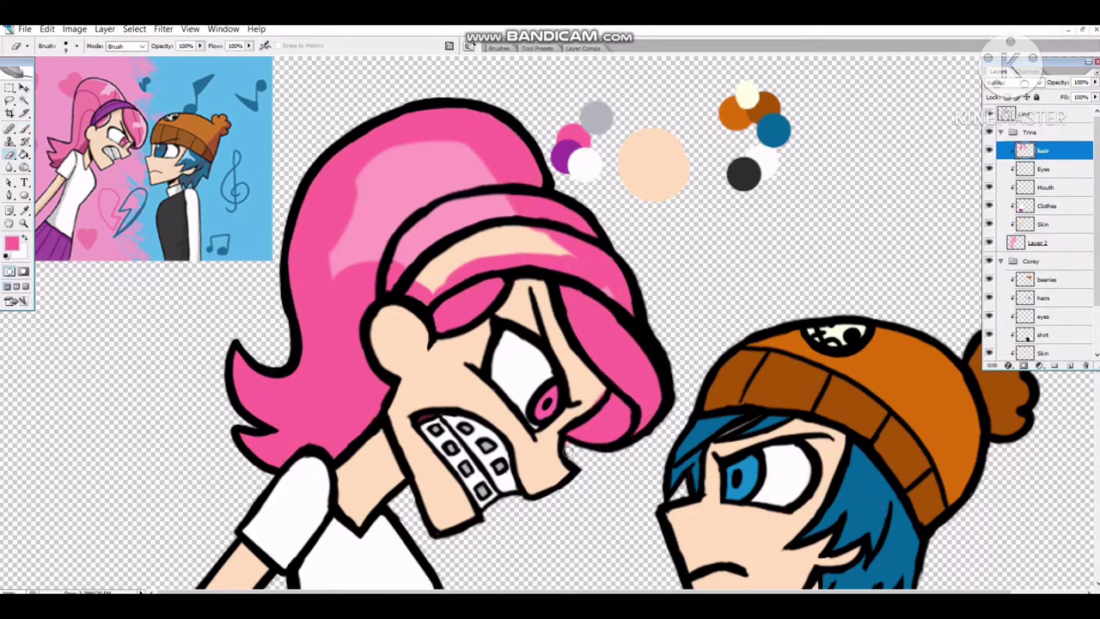
# Fill the remaining unpainted areas of the ponytail and the hair around the headband pink.
pyautogui.press('b')
pyautogui.moveTo(339, 245); pyautogui.dragTo(482, 172)
pyautogui.moveTo(335, 275)
pyautogui.mouseDown()
pyautogui.moveTo(455, 288)
pyautogui.moveTo(574, 248)
pyautogui.mouseUp()
pyautogui.moveTo(494, 144); pyautogui.dragTo(404, 181)
pyautogui.moveTo(404, 148); pyautogui.dragTo(347, 228)
pyautogui.press('e')
pyautogui.press('b')
# Paint the girl's headband in the purple swatch colour and clean up stray hair colour beside her face.
pyautogui.keyDown('alt'); pyautogui.click(563, 154); pyautogui.keyUp('alt')
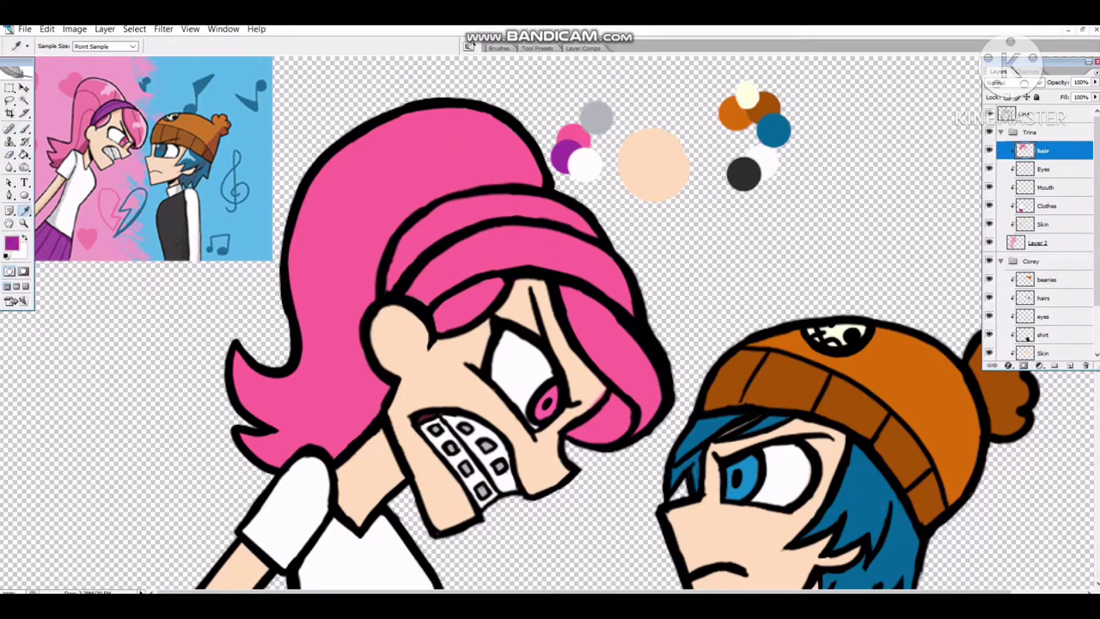
pyautogui.moveTo(417, 293)
pyautogui.mouseDown()
pyautogui.moveTo(426, 270)
pyautogui.moveTo(499, 237)
pyautogui.moveTo(536, 259)
pyautogui.moveTo(443, 283)
pyautogui.mouseUp()
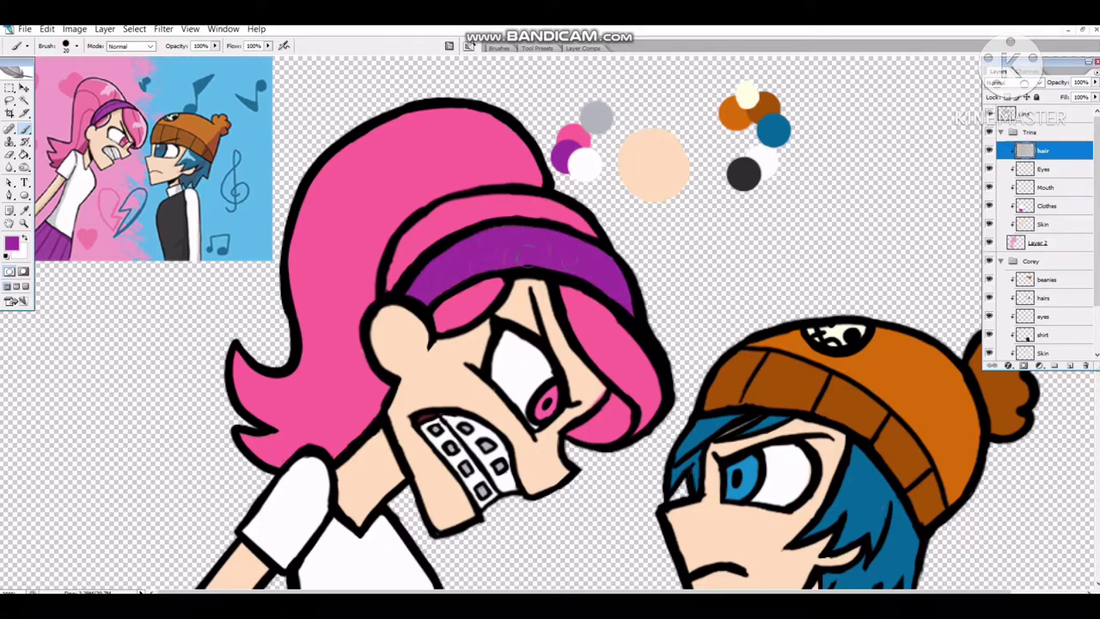
pyautogui.moveTo(538, 406); pyautogui.dragTo(493, 372)
pyautogui.press('e')
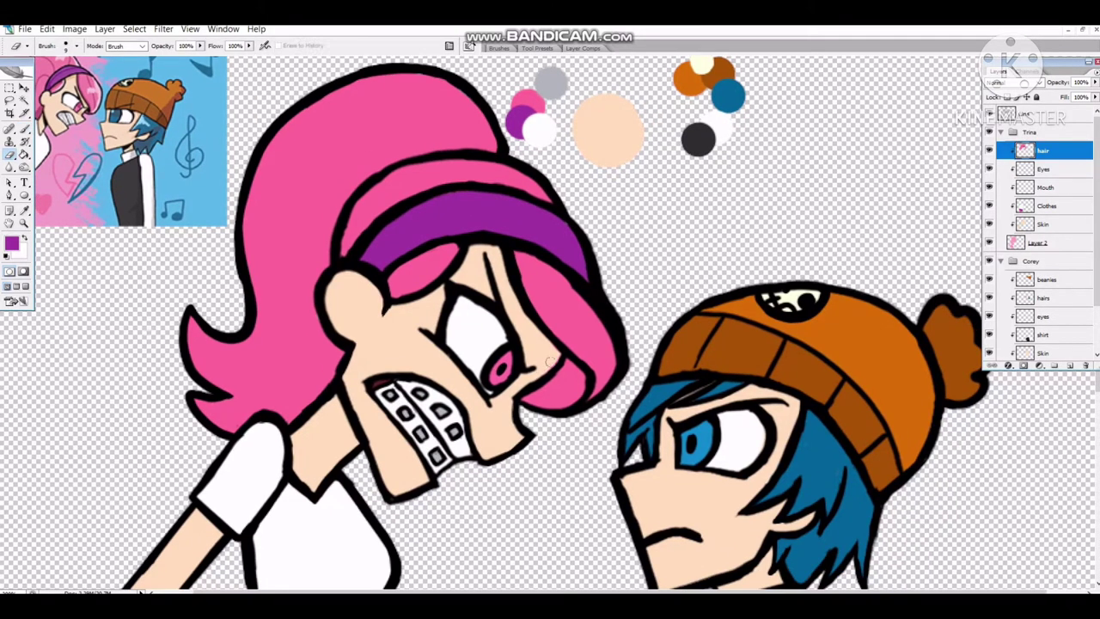
pyautogui.hotkey('ctrl', '0')
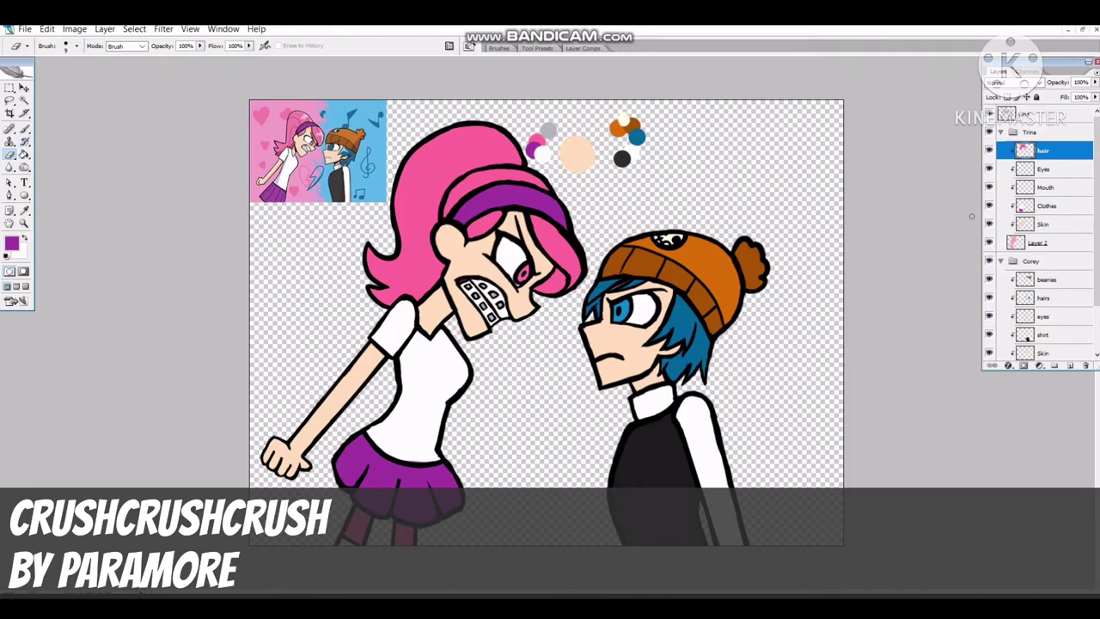
# Merge the girl's Eyes and Mouth layers and rename the merged layer Face.
pyautogui.click(1043, 168)
pyautogui.hotkey('ctrl', 'e')
pyautogui.doubleClick(1046, 168)
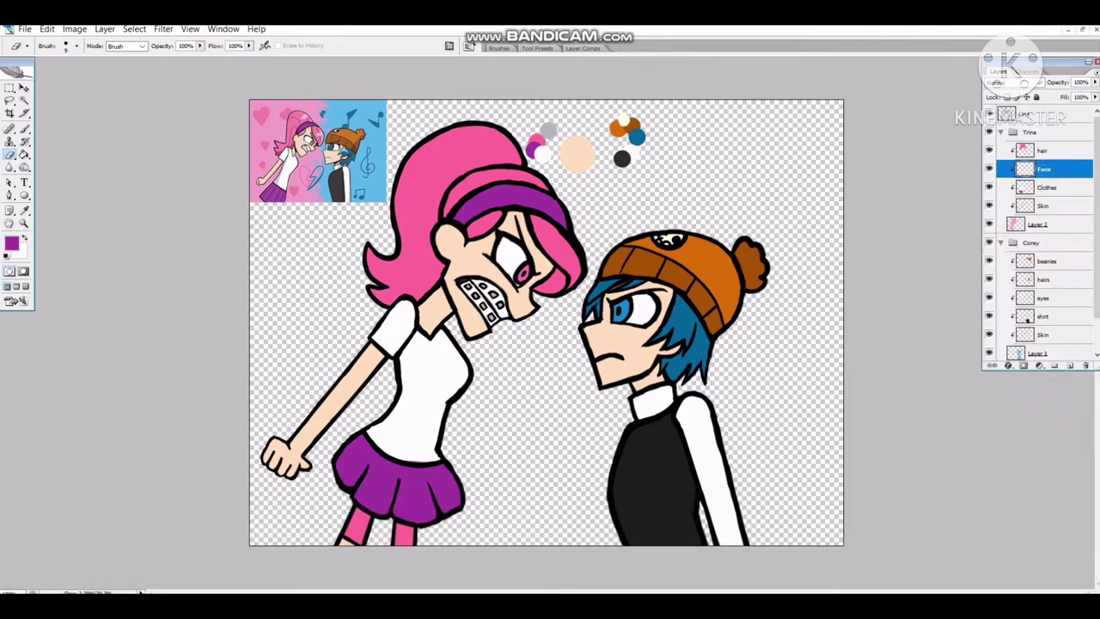
pyautogui.scroll(-2, 1040, 232)
pyautogui.click(1043, 259)
pyautogui.scroll(2, 1040, 232)
# Add a clipped layer above the girl's hair layer and choose a dark purple shadow colour.
pyautogui.click(1046, 150)
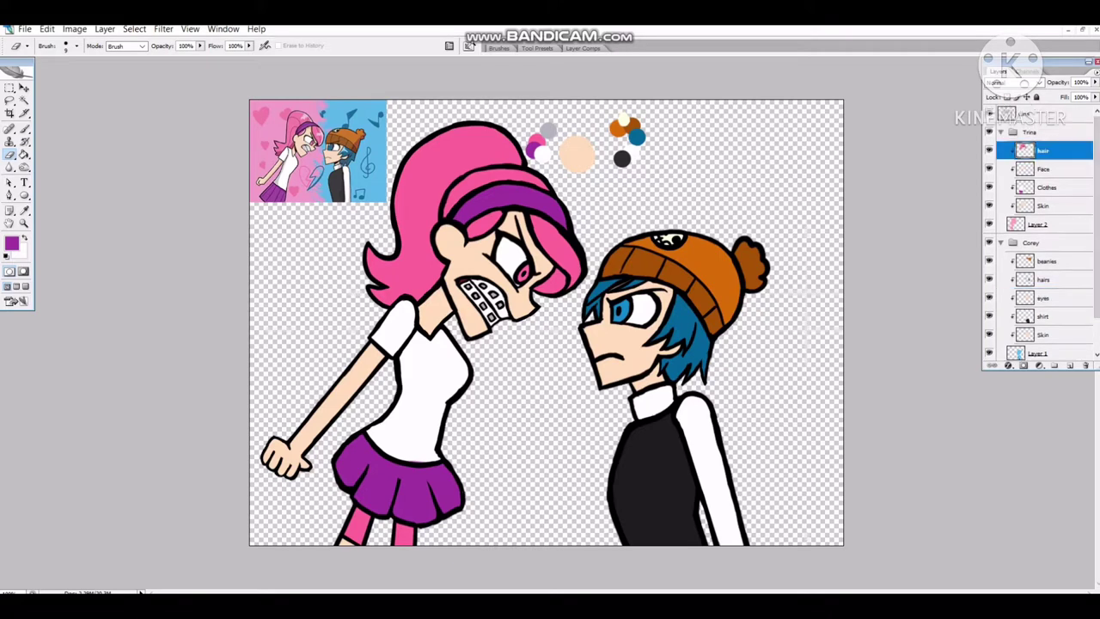
pyautogui.rightClick(1047, 151)
pyautogui.press('Escape')
pyautogui.click(12, 243)
pyautogui.moveTo(747, 311)
pyautogui.mouseDown()
pyautogui.moveTo(769, 349)
pyautogui.moveTo(680, 326)
pyautogui.moveTo(719, 369)
pyautogui.moveTo(707, 343)
pyautogui.mouseUp()
pyautogui.press('Return')
pyautogui.press('b')
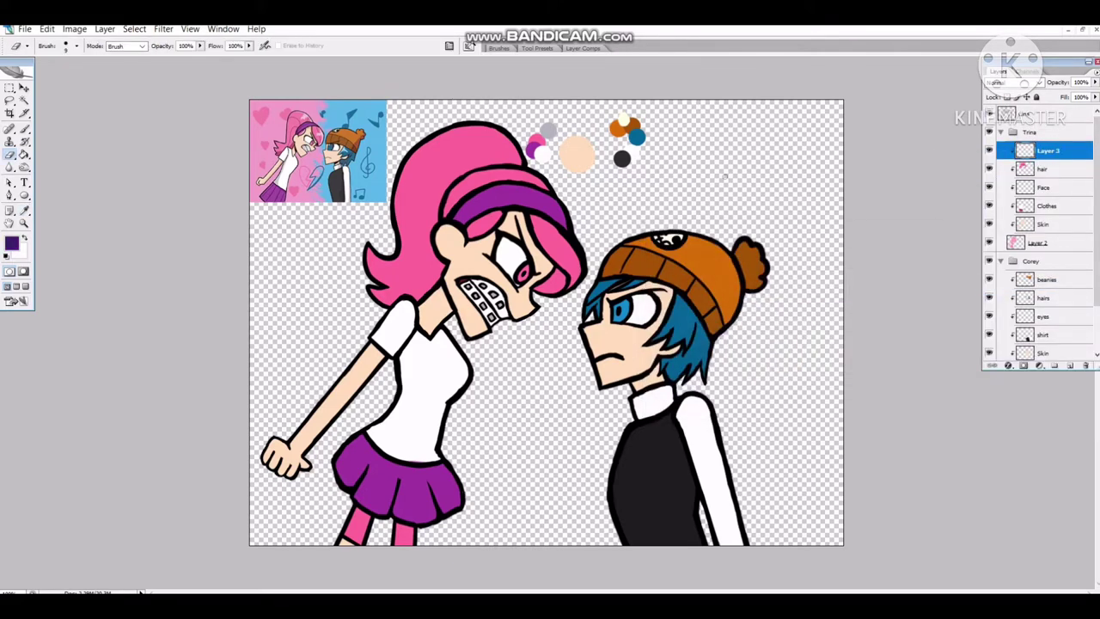
# Brush dark purple shadow onto the inner lock of the girl's fringe and adjust the shadow colour.
pyautogui.rightClick(383, 251)
pyautogui.press('Escape')
pyautogui.press('b')
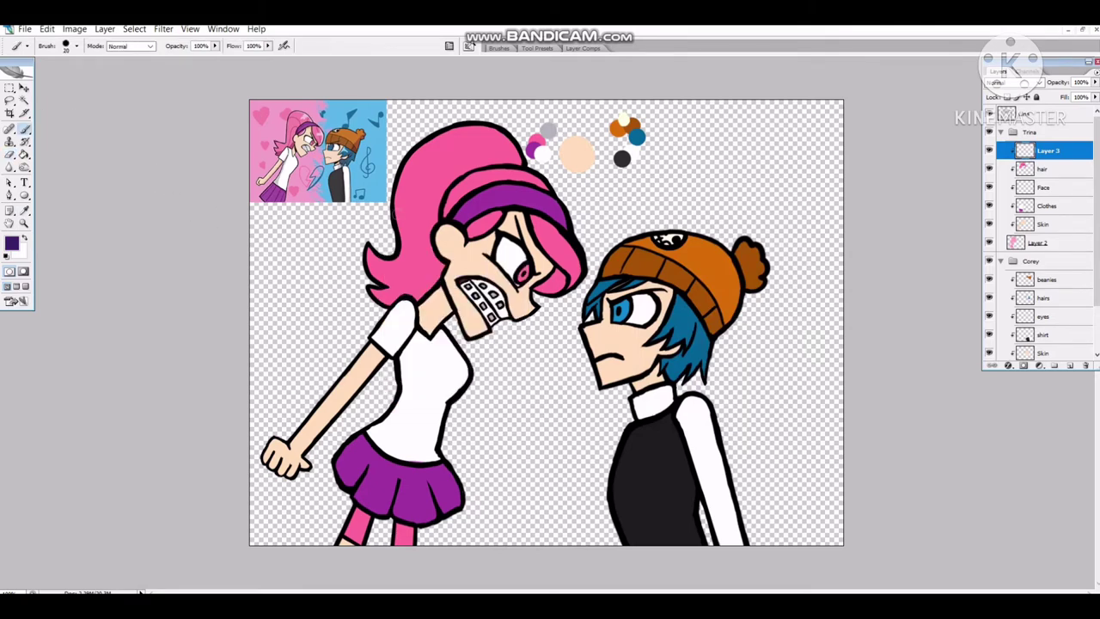
pyautogui.press('i')
pyautogui.click(11, 243)
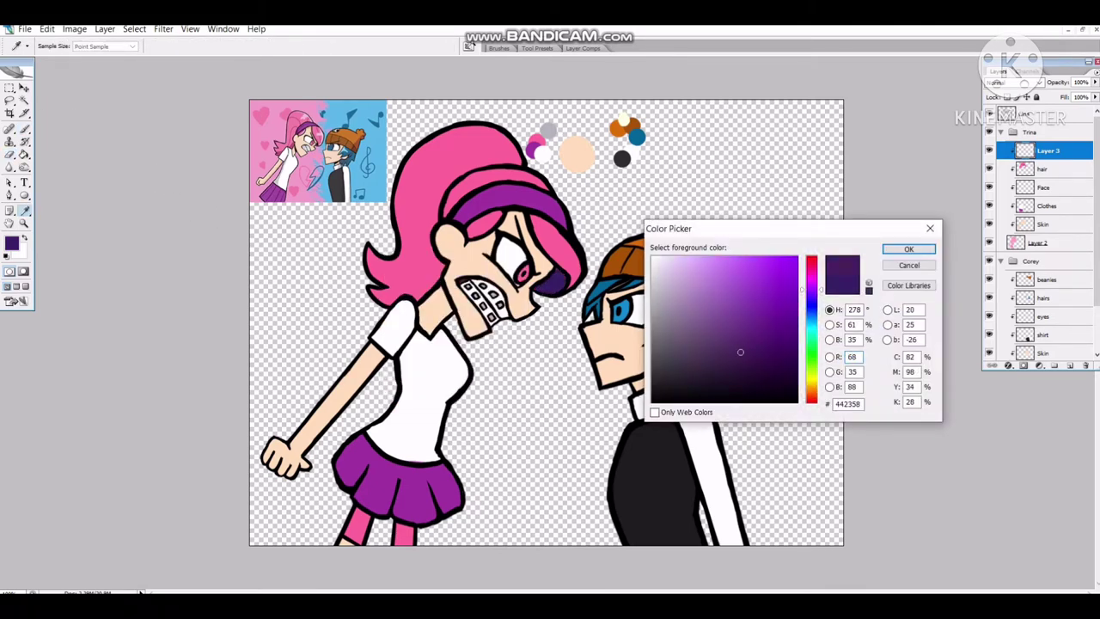
pyautogui.press('Return')
pyautogui.press('b')
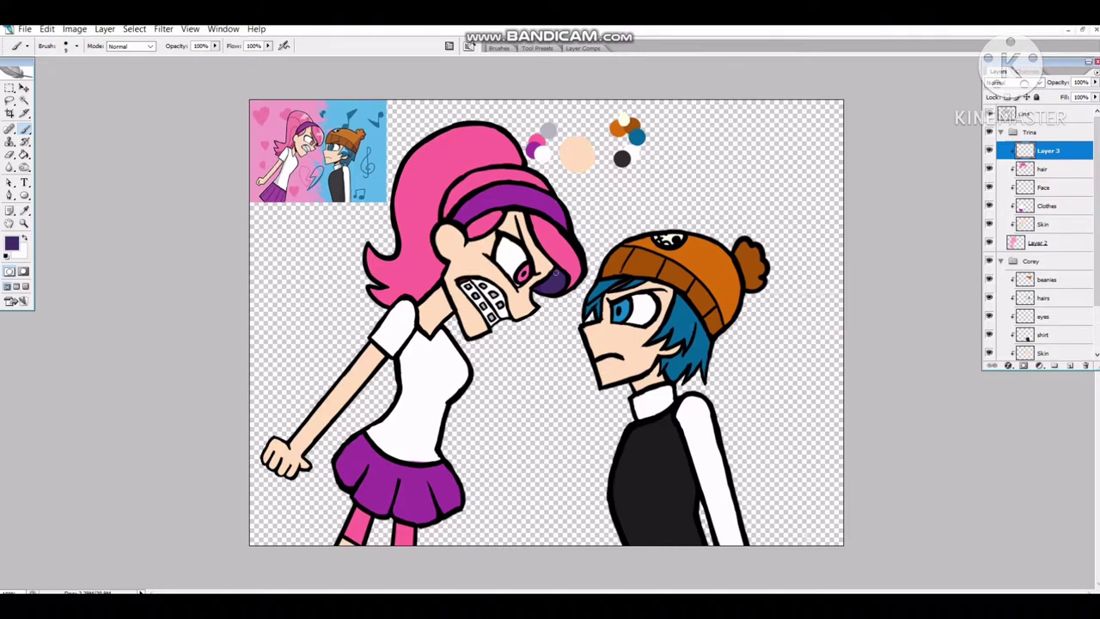
# Paint dark purple shadows behind the girl's ear, below the headband, along the fringe and across the lower ponytail.
pyautogui.keyDown('ctrl'); pyautogui.click(502, 261); pyautogui.keyUp('ctrl')
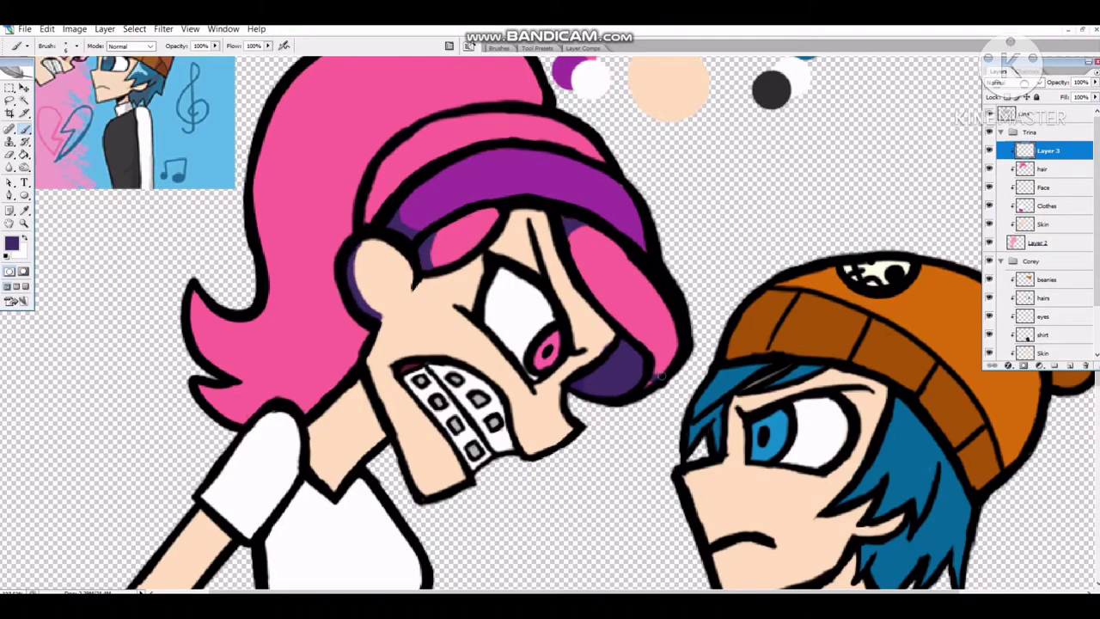
pyautogui.moveTo(543, 214); pyautogui.dragTo(607, 342)
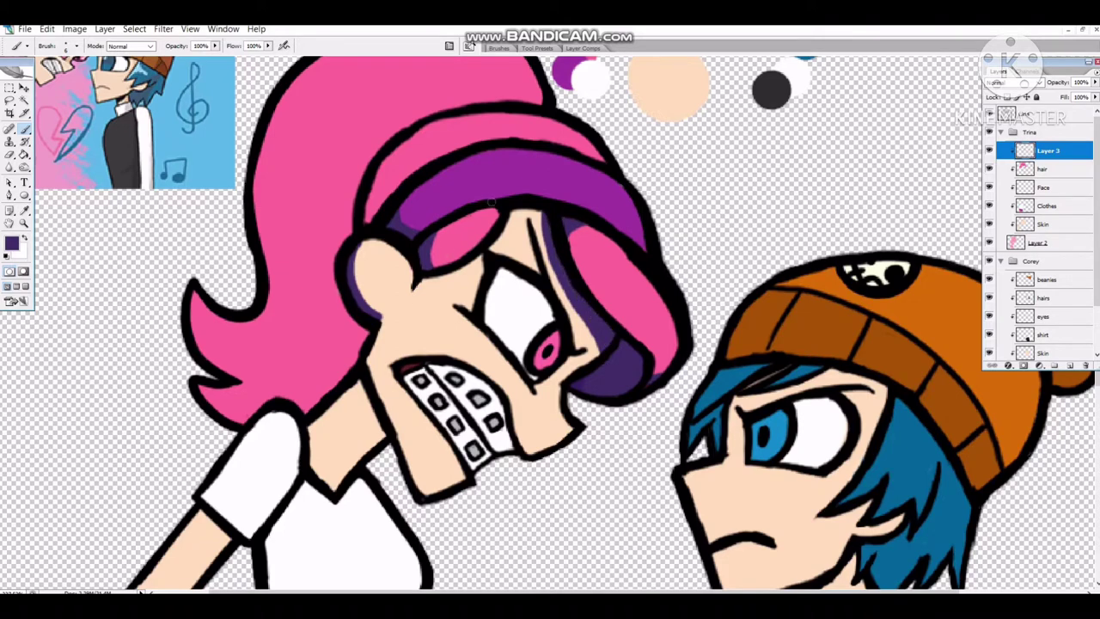
pyautogui.scroll(2, 423, 252)
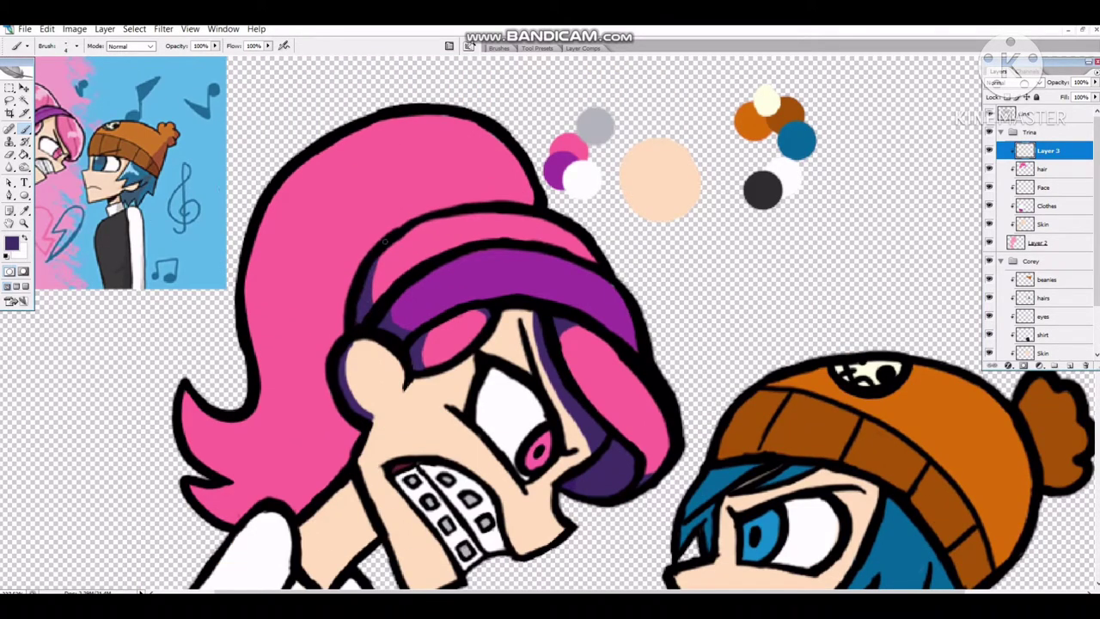
pyautogui.moveTo(279, 448)
pyautogui.mouseDown()
pyautogui.moveTo(332, 406)
pyautogui.moveTo(346, 437)
pyautogui.moveTo(329, 424)
pyautogui.moveTo(335, 400)
pyautogui.moveTo(173, 453)
pyautogui.moveTo(178, 516)
pyautogui.moveTo(214, 468)
pyautogui.moveTo(289, 452)
pyautogui.moveTo(333, 393)
pyautogui.moveTo(348, 434)
pyautogui.mouseUp()
# Paint dark purple shadows on the girl's neck, the edge of her teeth, and in and beneath her eye.
pyautogui.scroll(-3, 352, 439)
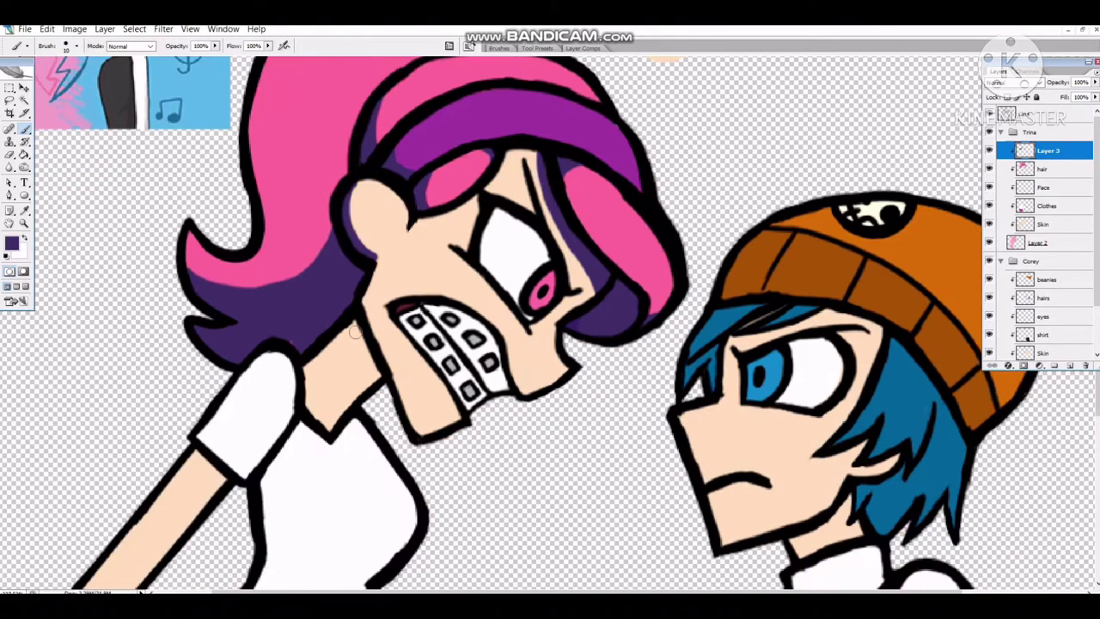
pyautogui.moveTo(361, 386); pyautogui.dragTo(309, 352)
pyautogui.scroll(-1, 309, 352)
pyautogui.moveTo(434, 253); pyautogui.dragTo(507, 346)
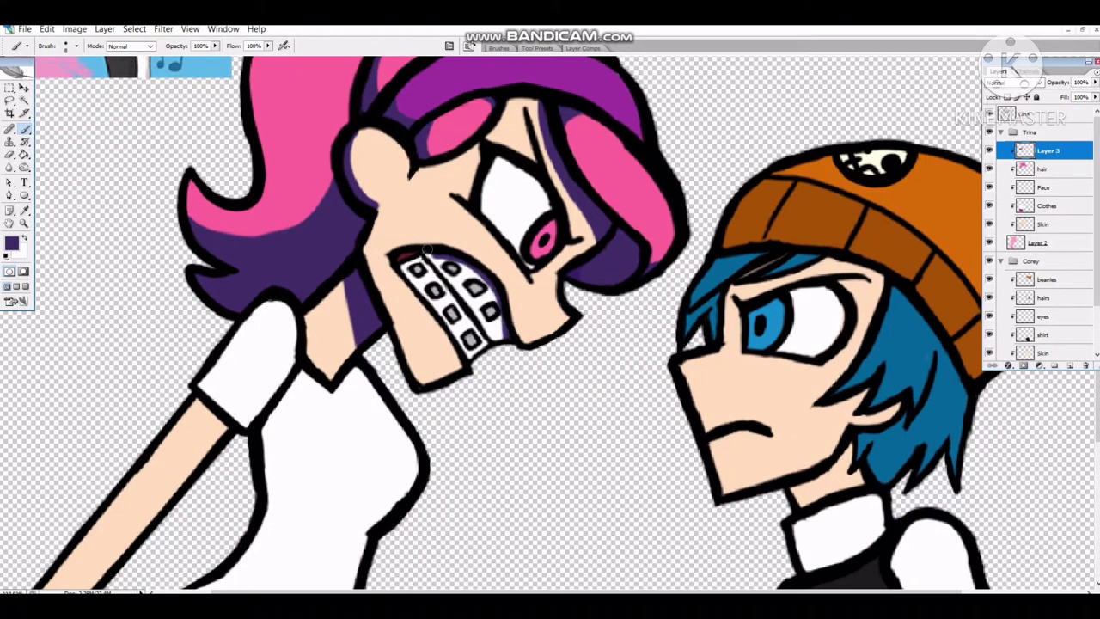
pyautogui.moveTo(509, 230); pyautogui.dragTo(580, 185)
pyautogui.moveTo(576, 237); pyautogui.dragTo(602, 267)
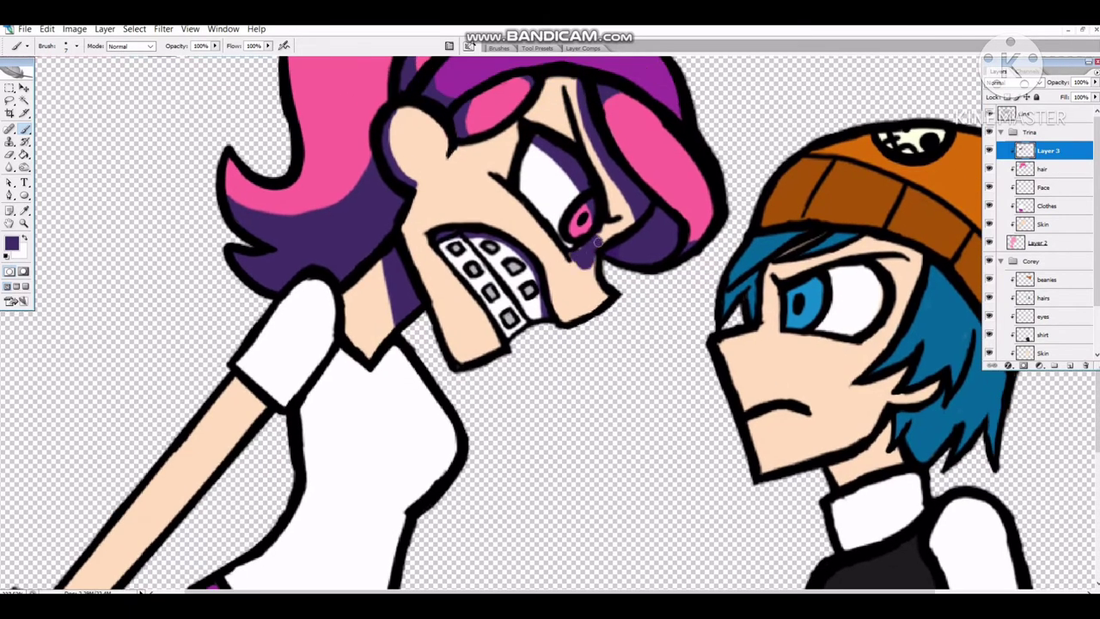
# Lighten the shadow beneath the girl's eye with the Eraser at 76% opacity.
pyautogui.press('e')
pyautogui.press('7')
pyautogui.press('6')
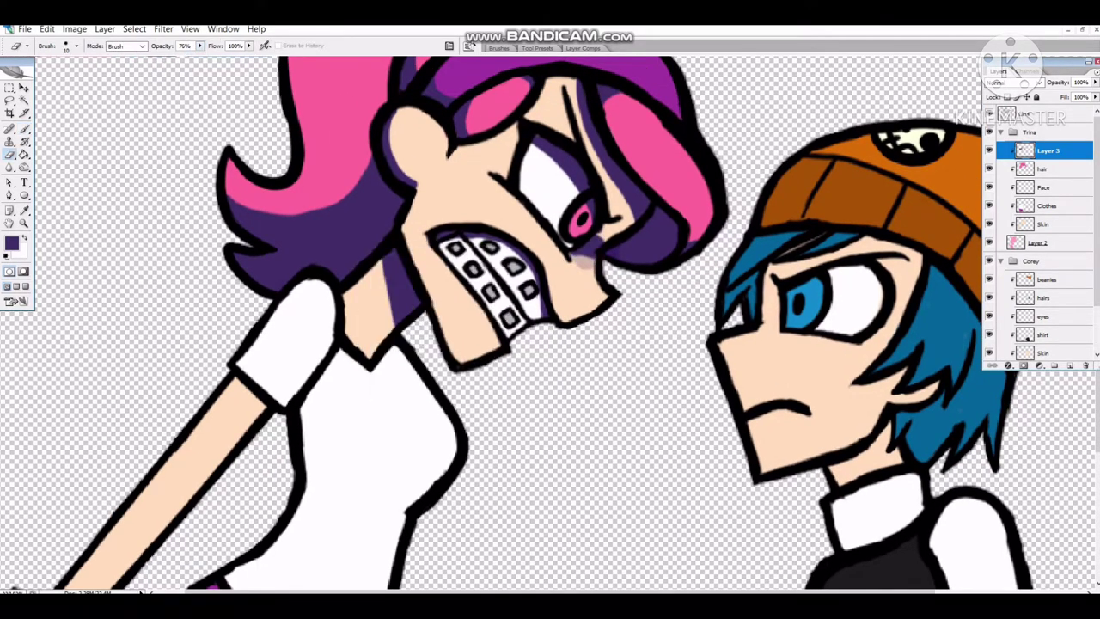
# Set the Eraser to 100% opacity and 70% flow.
pyautogui.rightClick(430, 200)
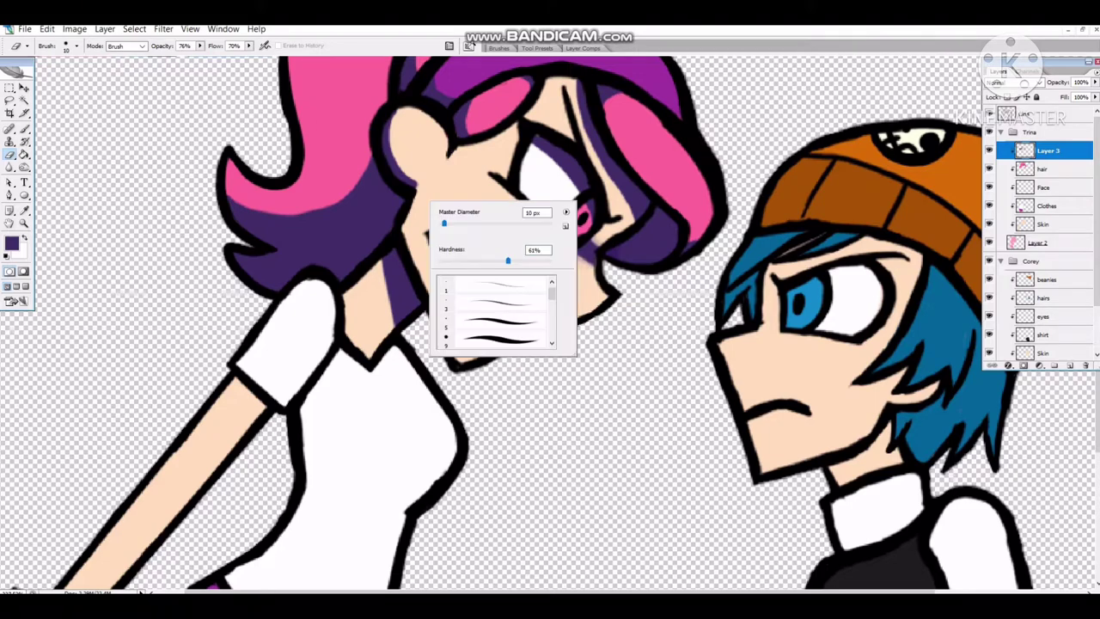
pyautogui.press('Escape')
pyautogui.press('0')
pyautogui.scroll(1, 463, 272)
pyautogui.rightClick(462, 271)
pyautogui.press('Escape')
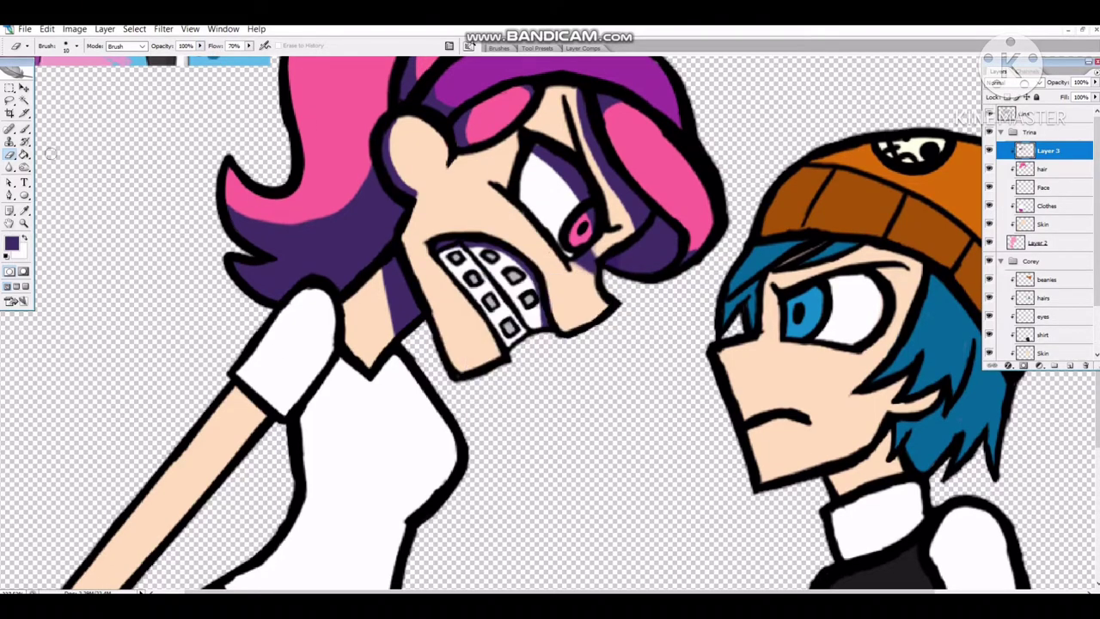
# Paint dark purple shadows on the girl's sleeve, underarm, upper arm, wrist and the underside of her fist.
pyautogui.press('b')
pyautogui.scroll(-5, 52, 153)
pyautogui.moveTo(344, 262); pyautogui.dragTo(358, 238)
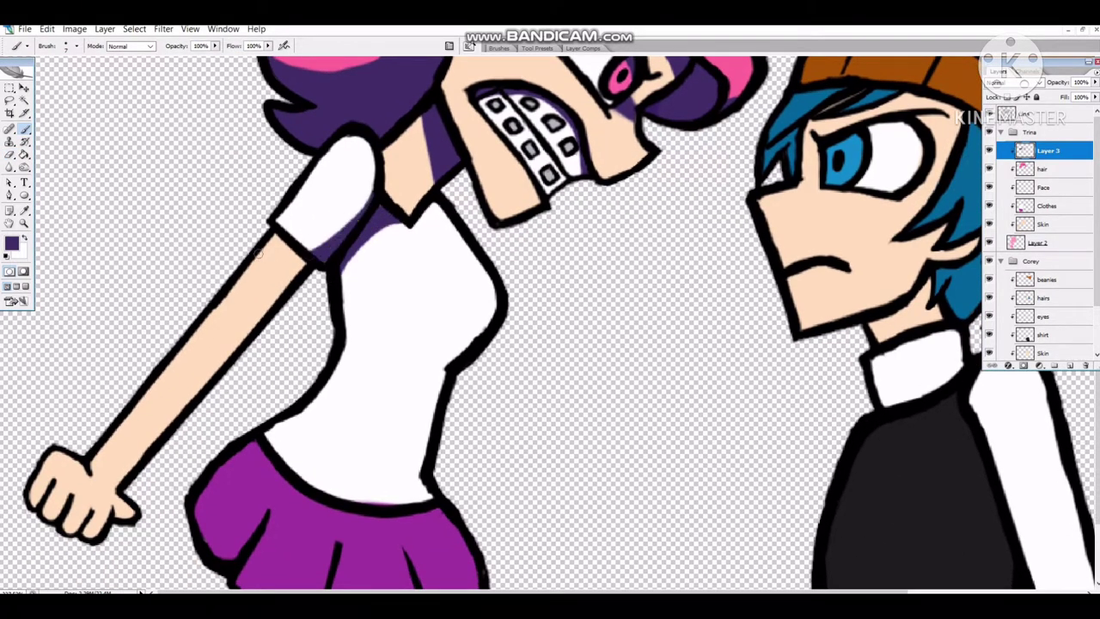
pyautogui.scroll(-3, 90, 361)
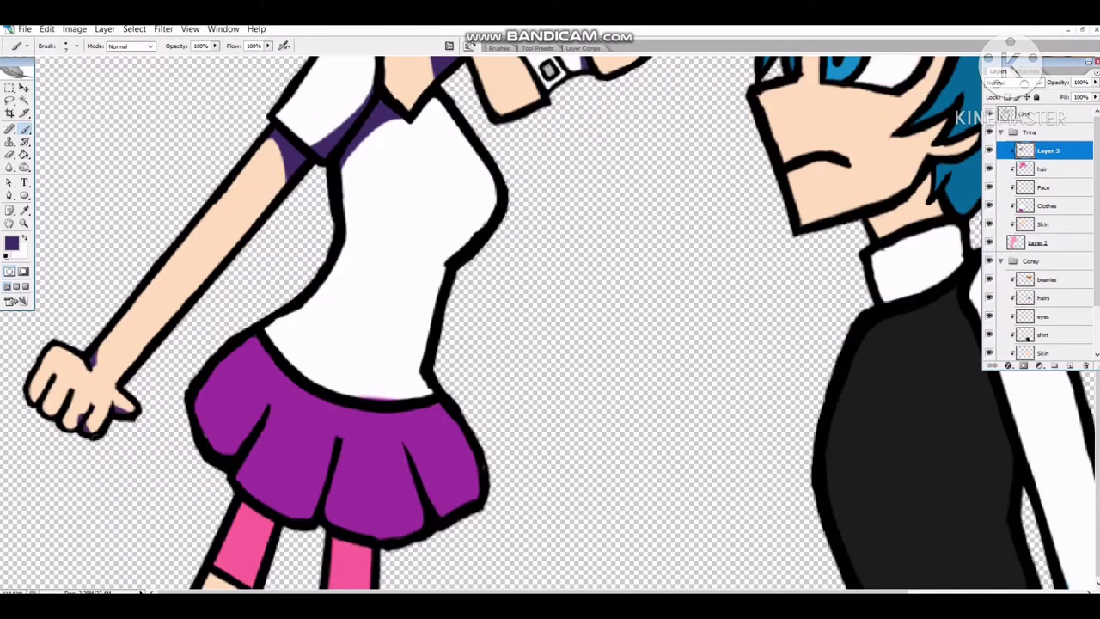
pyautogui.press('e')
pyautogui.rightClick(121, 382)
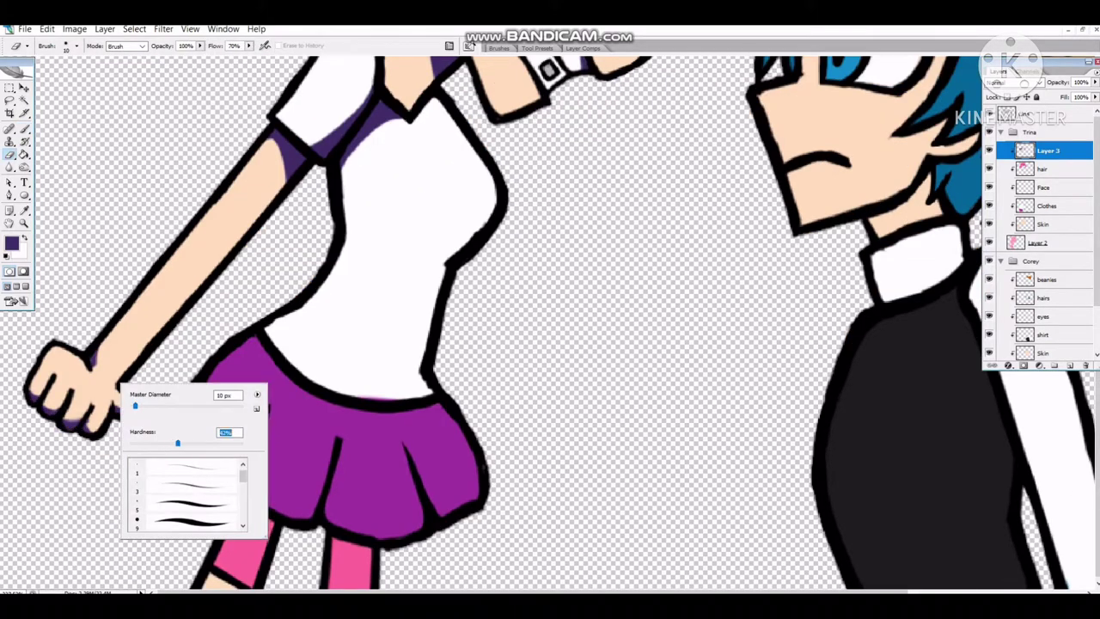
pyautogui.press('Escape')
# Paint dark purple shadows on the girl's lower back, along the skirt folds and across the tops of her stockings.
pyautogui.press('b')
pyautogui.scroll(1, 256, 378)
pyautogui.hscroll(1, 256, 379)
pyautogui.moveTo(256, 378)
pyautogui.mouseDown()
pyautogui.moveTo(194, 438)
pyautogui.moveTo(222, 452)
pyautogui.mouseUp()
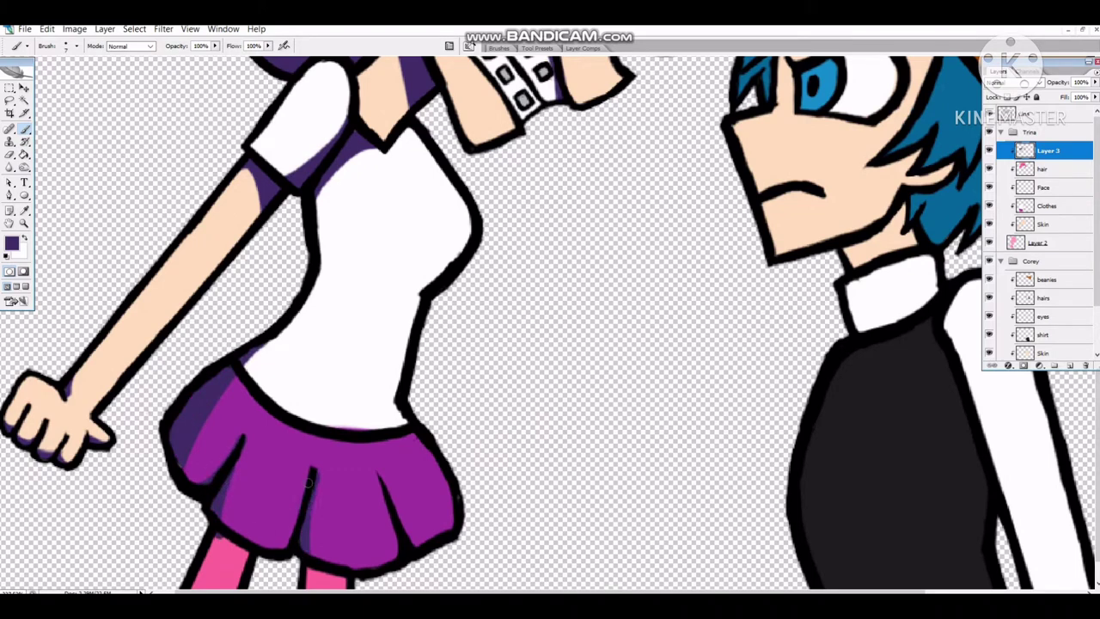
pyautogui.scroll(-1, 232, 568)
pyautogui.hscroll(-1, 232, 567)
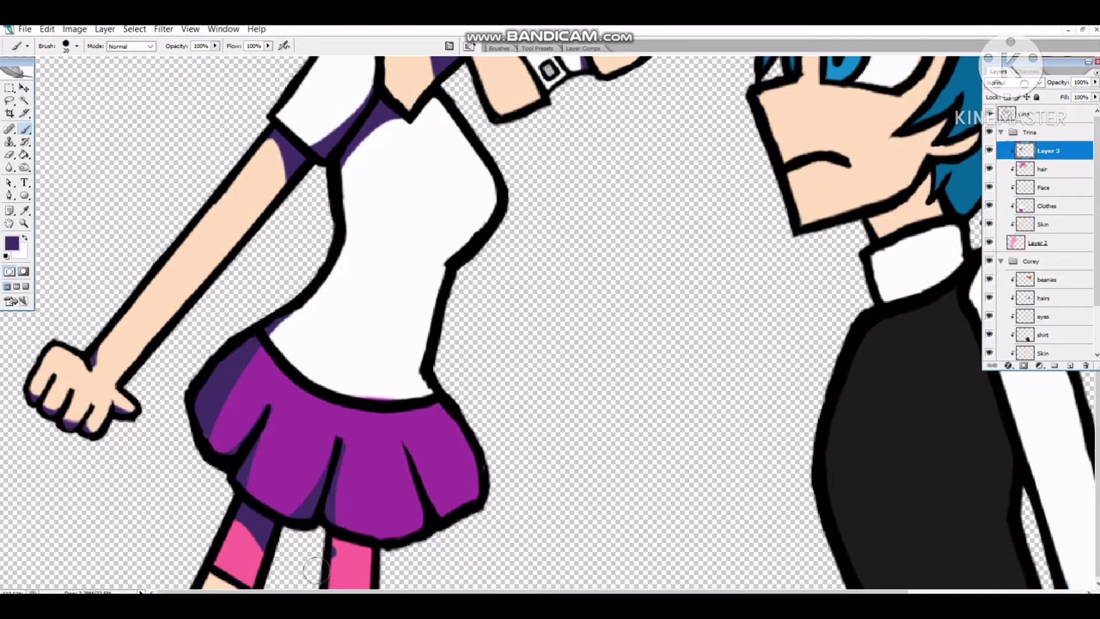
pyautogui.moveTo(309, 580)
pyautogui.mouseDown()
pyautogui.moveTo(361, 531)
pyautogui.moveTo(405, 453)
pyautogui.moveTo(442, 516)
pyautogui.mouseUp()
pyautogui.press('e')
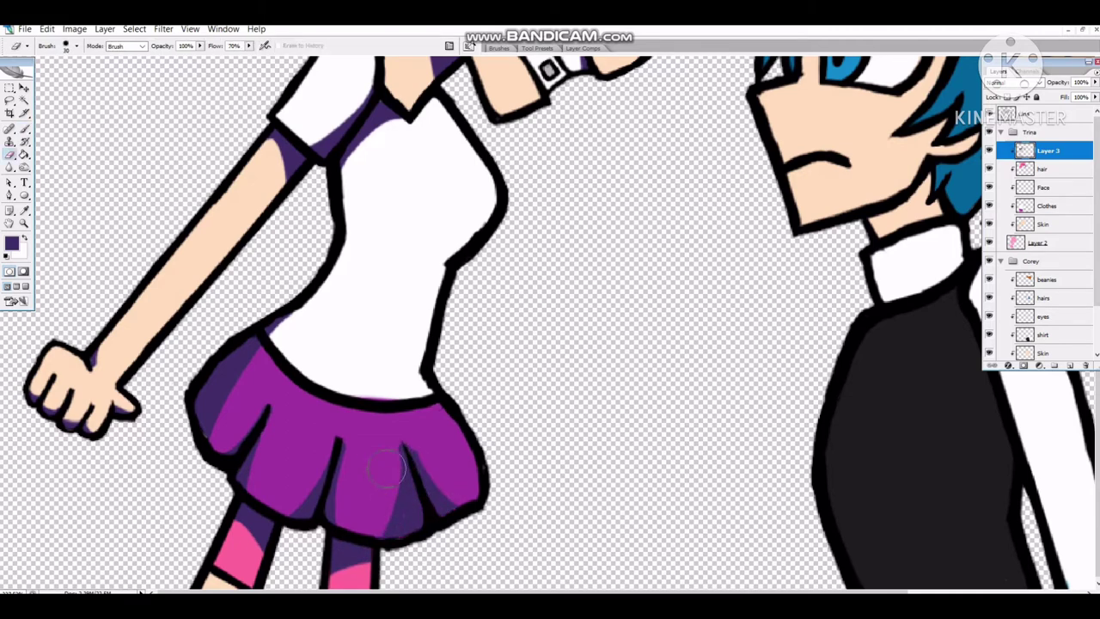
pyautogui.press('b')
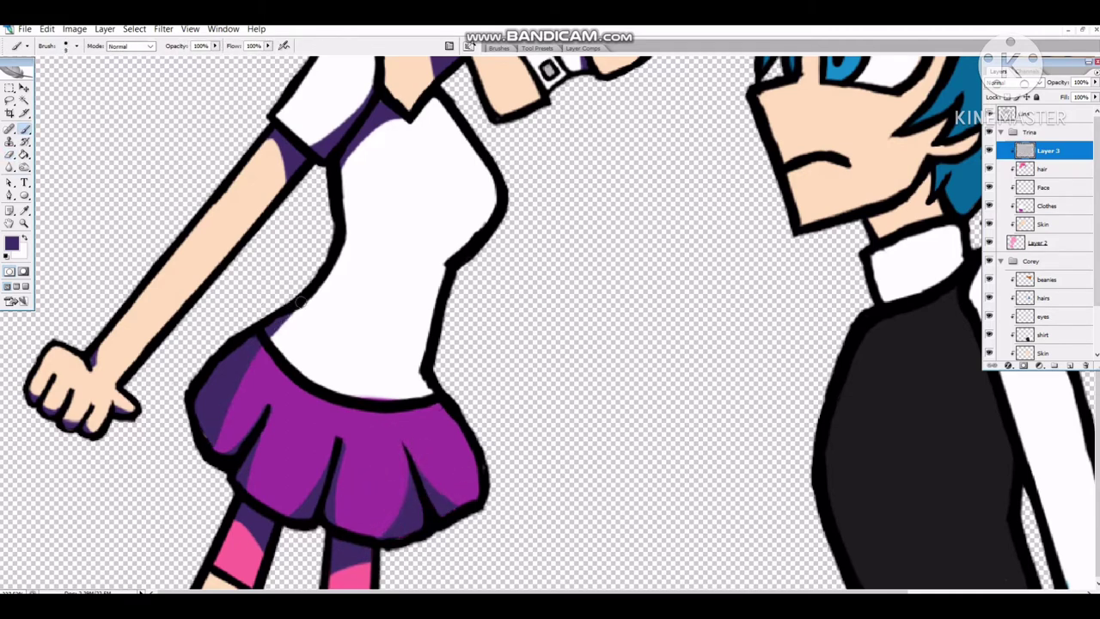
pyautogui.moveTo(233, 375); pyautogui.dragTo(225, 455)
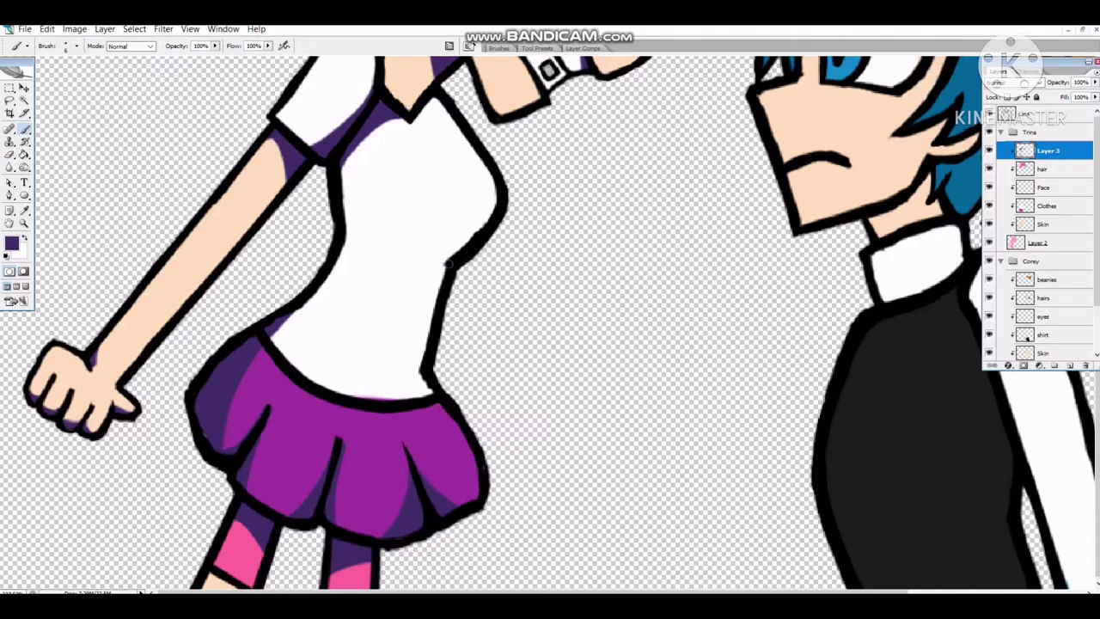
# Paint a tapered dark purple fold shadow beneath the bust on the girl's white shirt.
pyautogui.moveTo(447, 266); pyautogui.dragTo(387, 258)
pyautogui.press('e')
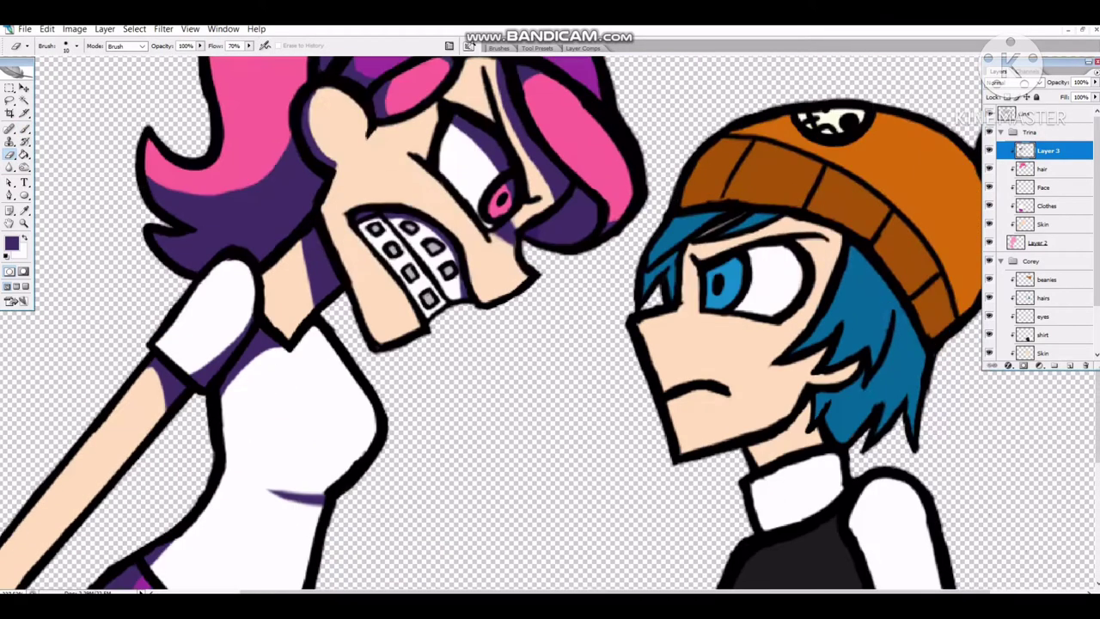
pyautogui.press('b')
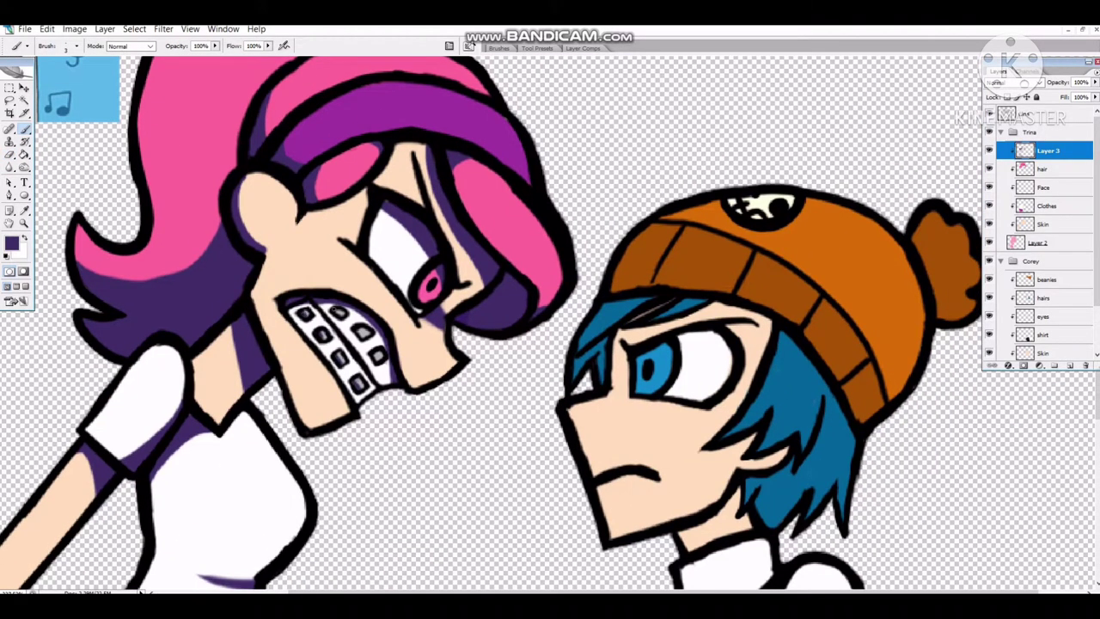
# Draw thin dark purple strand lines with an 8 px brush on the girl's hair above the headband and on the fringe.
pyautogui.scroll(2, 550, 325)
pyautogui.press('F5')
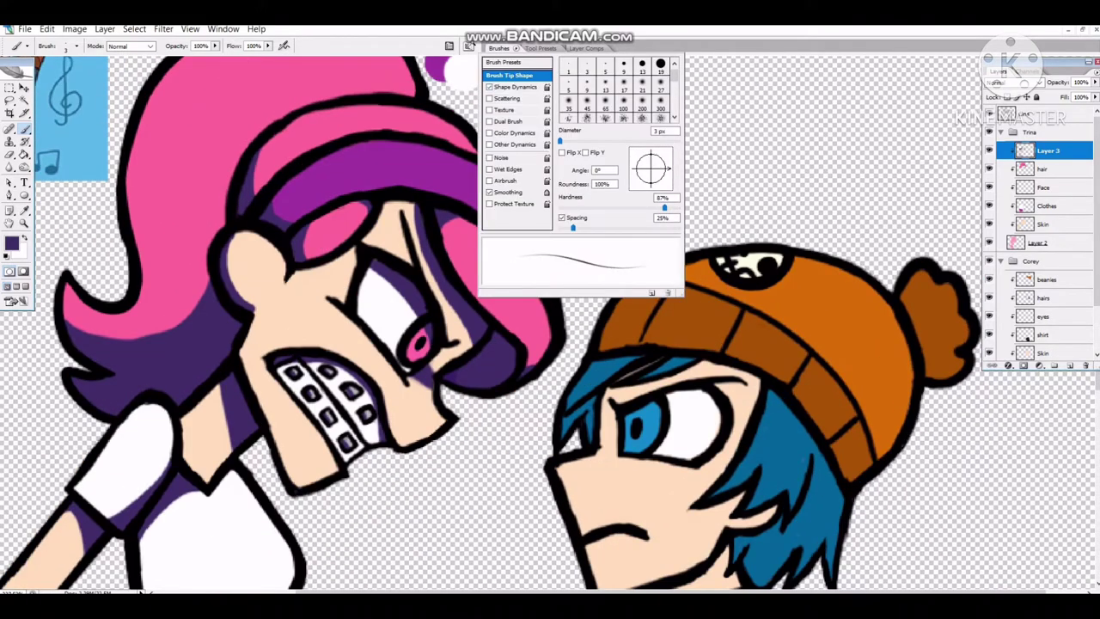
pyautogui.rightClick(292, 227)
pyautogui.press('Escape')
pyautogui.press(']')
pyautogui.press(']')
pyautogui.press(']')
pyautogui.press(']')
pyautogui.press(']')
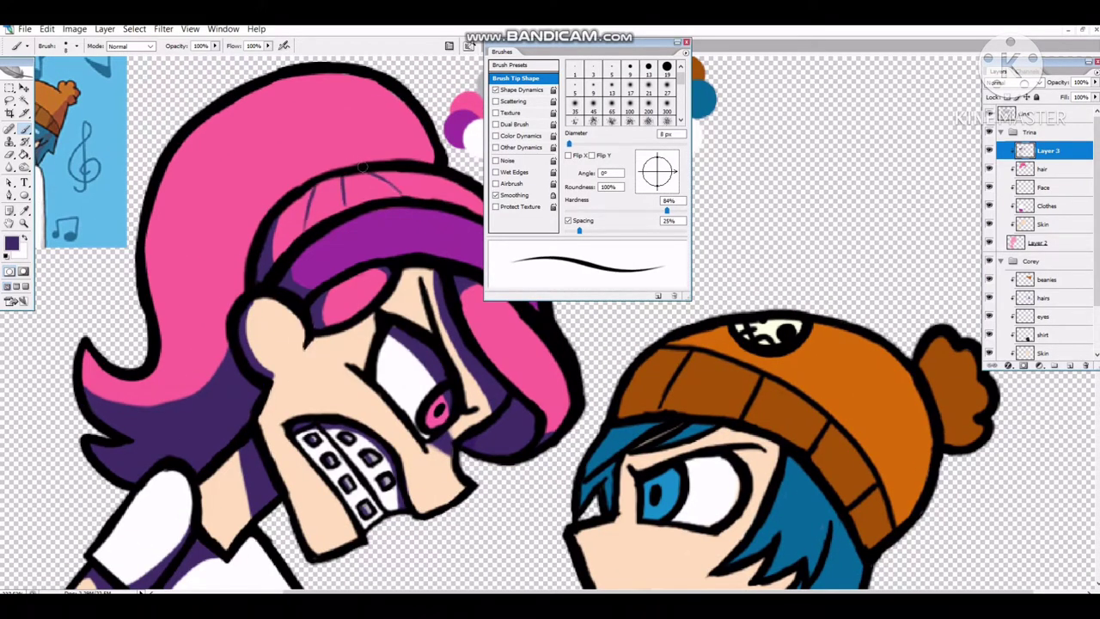
pyautogui.scroll(-5, 550, 325)
pyautogui.press('F5')
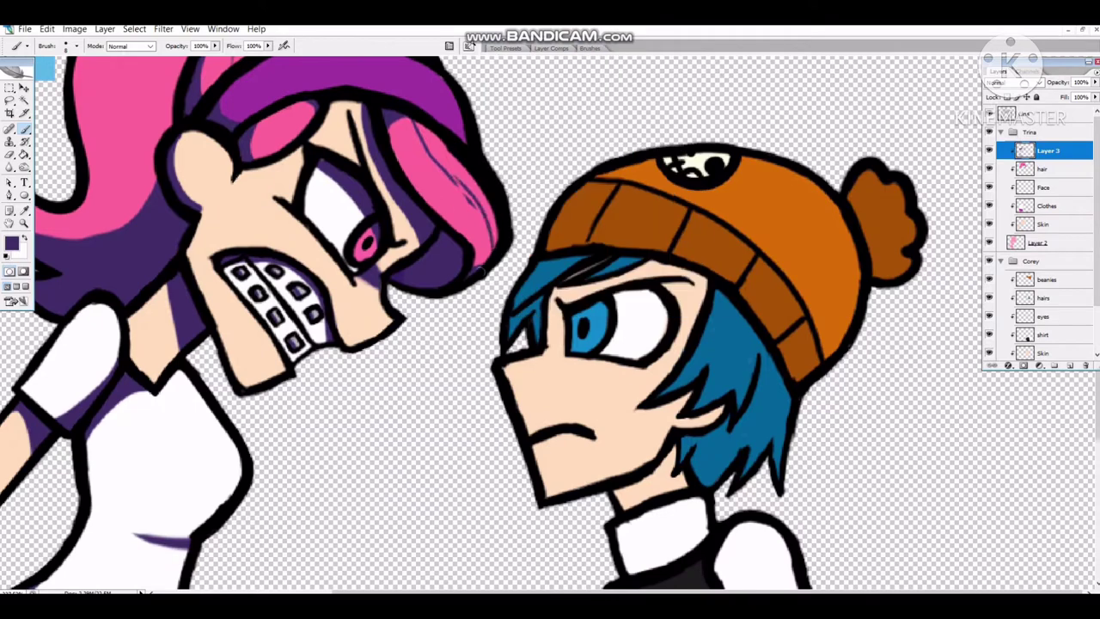
# Draw thin curved dark purple strand lines over the girl's bun and down her ponytail.
pyautogui.hotkey('ctrl', '-')
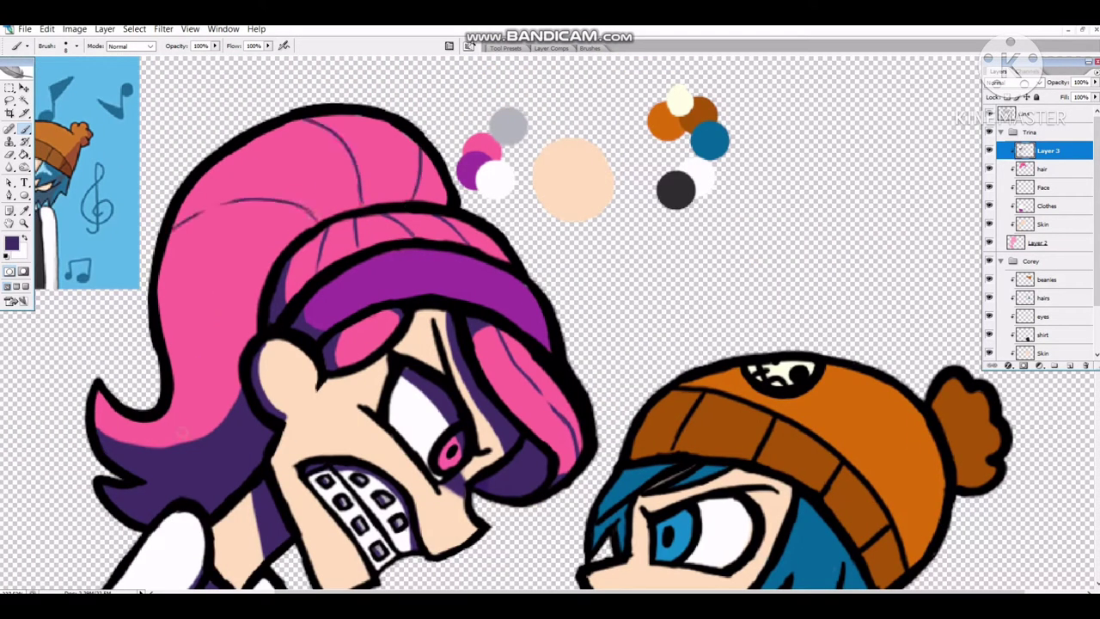
pyautogui.hotkey('ctrl', '+')
pyautogui.hotkey('ctrl', '-')
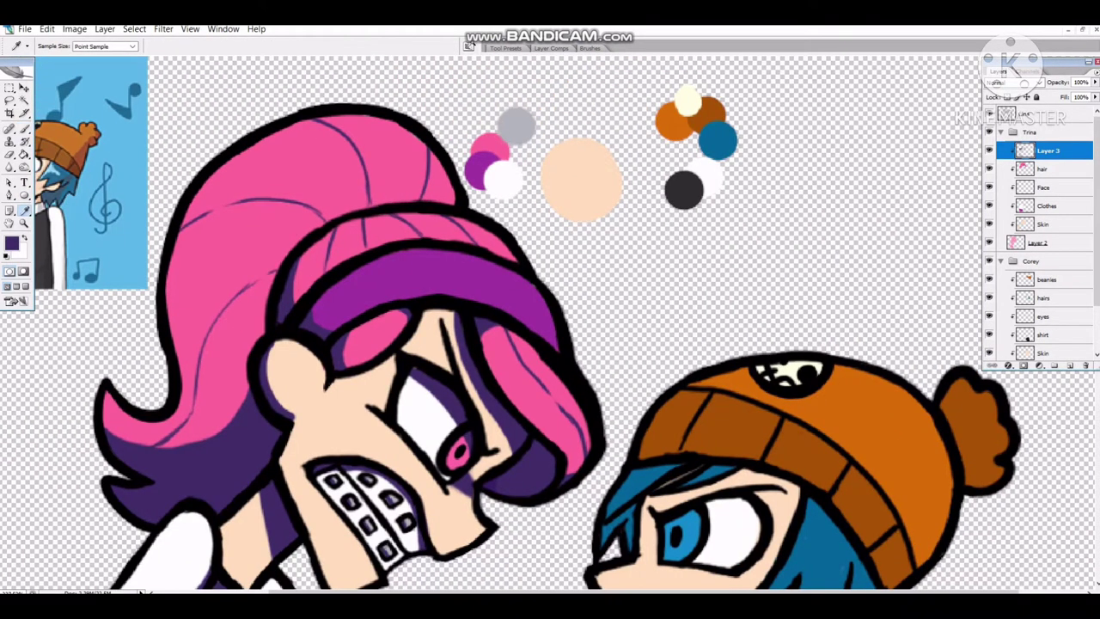
pyautogui.keyDown('alt'); pyautogui.click(404, 174); pyautogui.keyUp('alt')
pyautogui.scroll(-5, 404, 174)
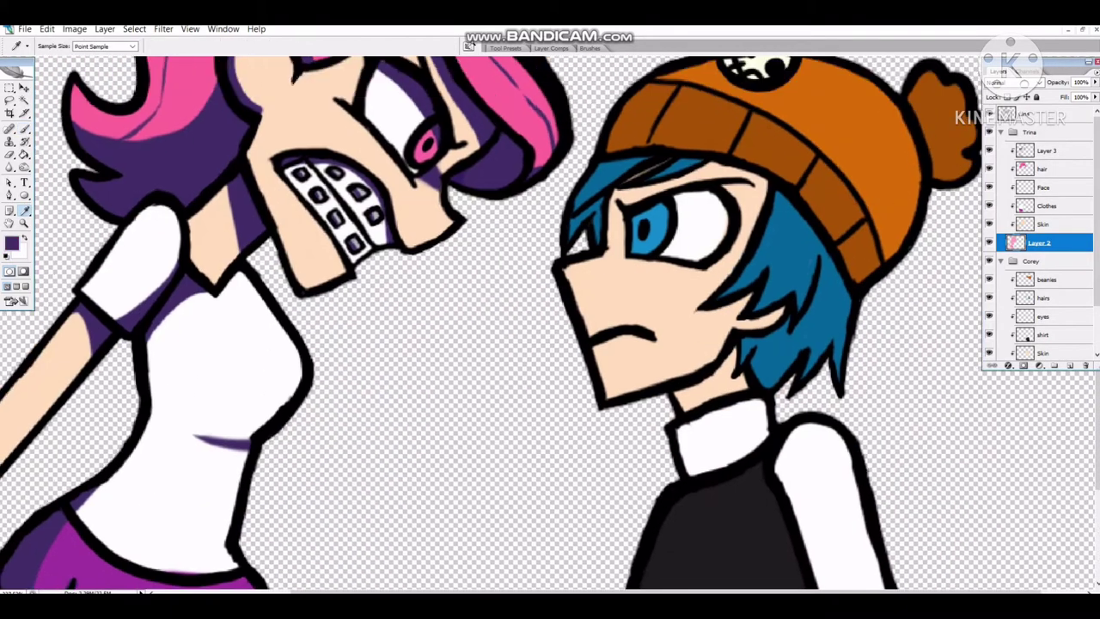
pyautogui.keyDown('alt'); pyautogui.click(129, 215); pyautogui.keyUp('alt')
pyautogui.scroll(-2, 550, 327)
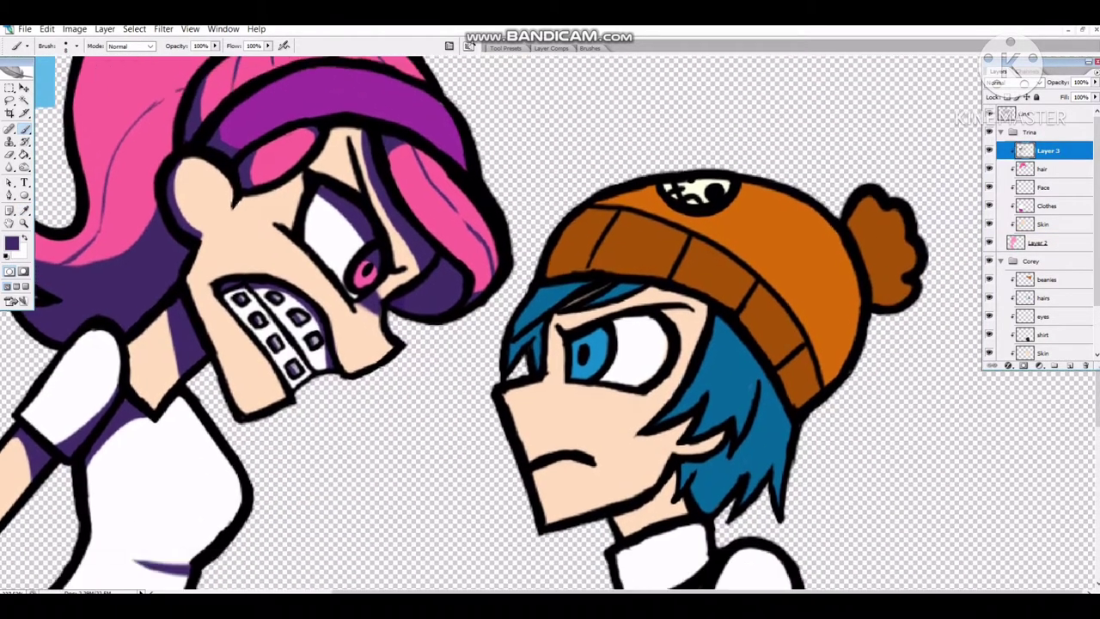
# Collapse the Trina group and add a new clipped layer above beanies in the Corey group.
pyautogui.click(1000, 131)
pyautogui.click(1070, 365)
pyautogui.rightClick(1044, 169)
pyautogui.click(1018, 306)
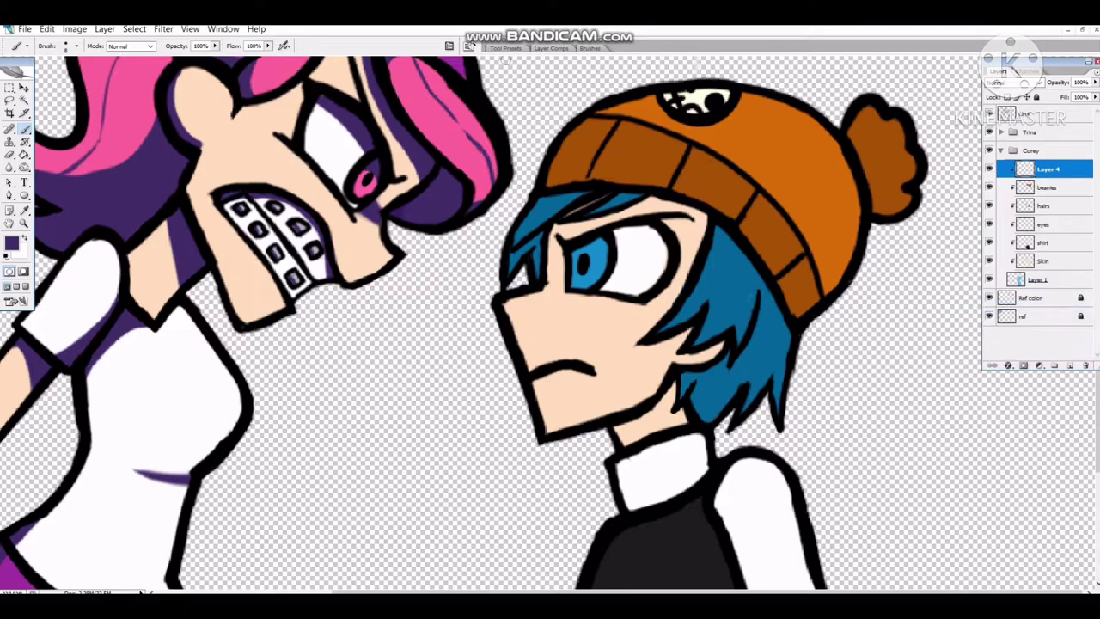
# Paint dark purple shadows in the boy's eyes and along the hair and forehead beneath the beanie.
pyautogui.moveTo(589, 245)
pyautogui.mouseDown()
pyautogui.moveTo(617, 232)
pyautogui.moveTo(588, 235)
pyautogui.mouseUp()
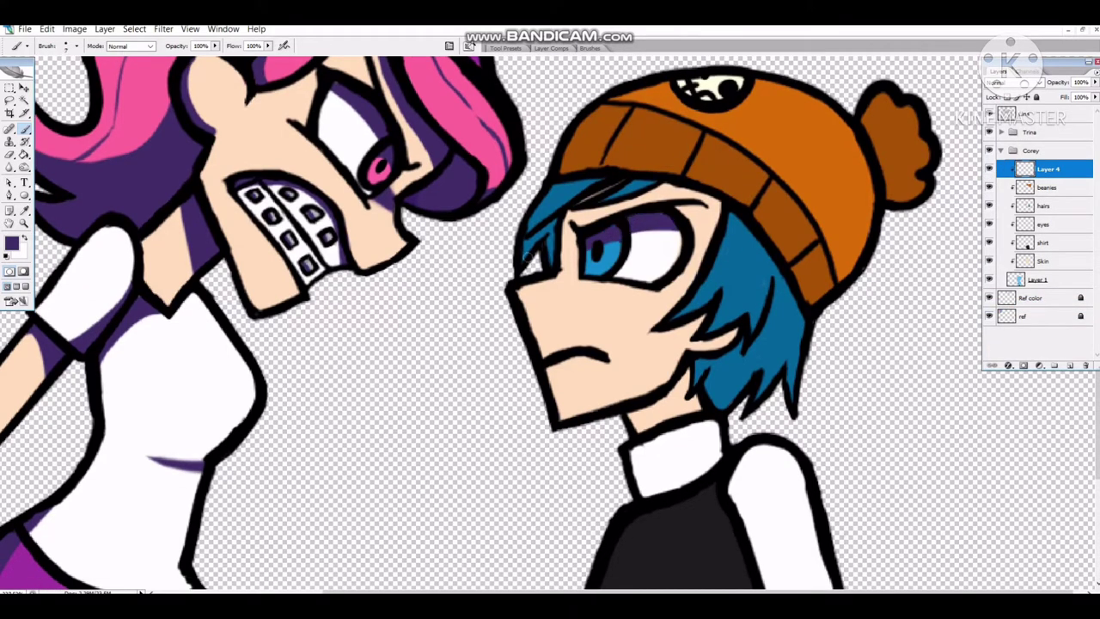
pyautogui.moveTo(606, 184)
pyautogui.mouseDown()
pyautogui.moveTo(713, 206)
pyautogui.moveTo(713, 237)
pyautogui.moveTo(679, 211)
pyautogui.moveTo(765, 251)
pyautogui.moveTo(800, 344)
pyautogui.mouseUp()
pyautogui.press('e')
pyautogui.press('b')
pyautogui.click(1045, 205)
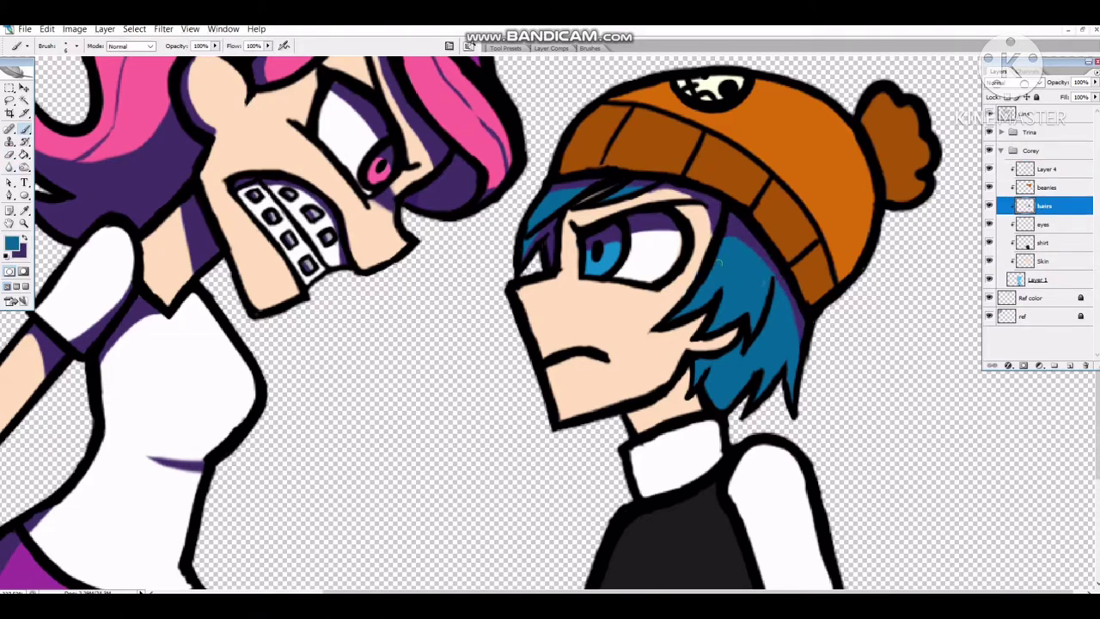
pyautogui.click(1039, 279)
pyautogui.click(1048, 168)
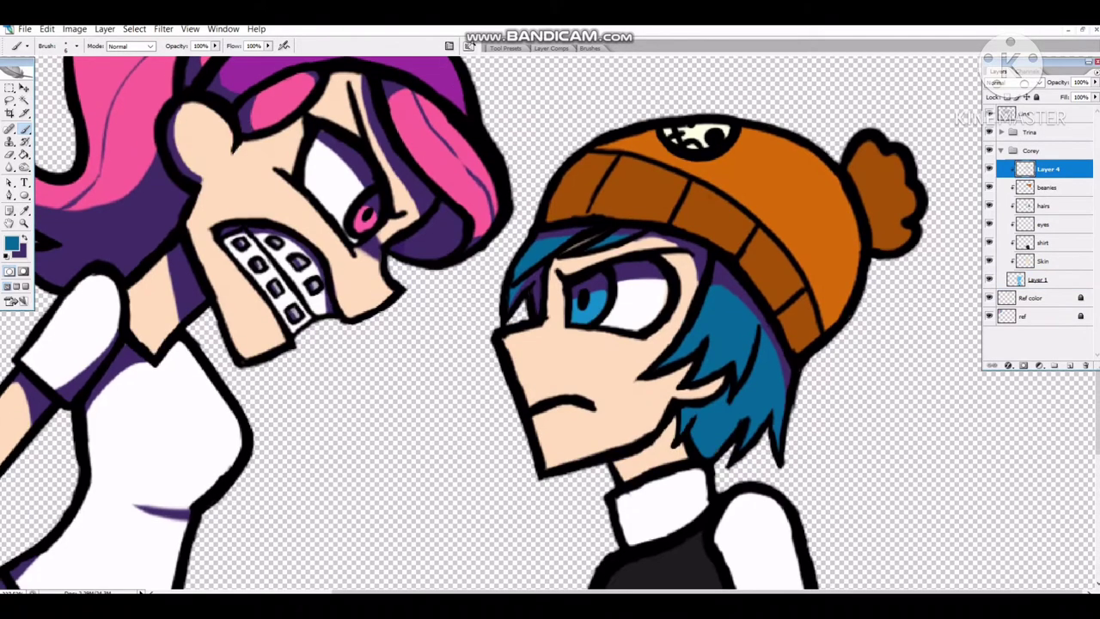
# Paint dark purple shadows on the boy's ear, the hair behind it and the tips of his side locks.
pyautogui.moveTo(691, 384); pyautogui.dragTo(707, 369)
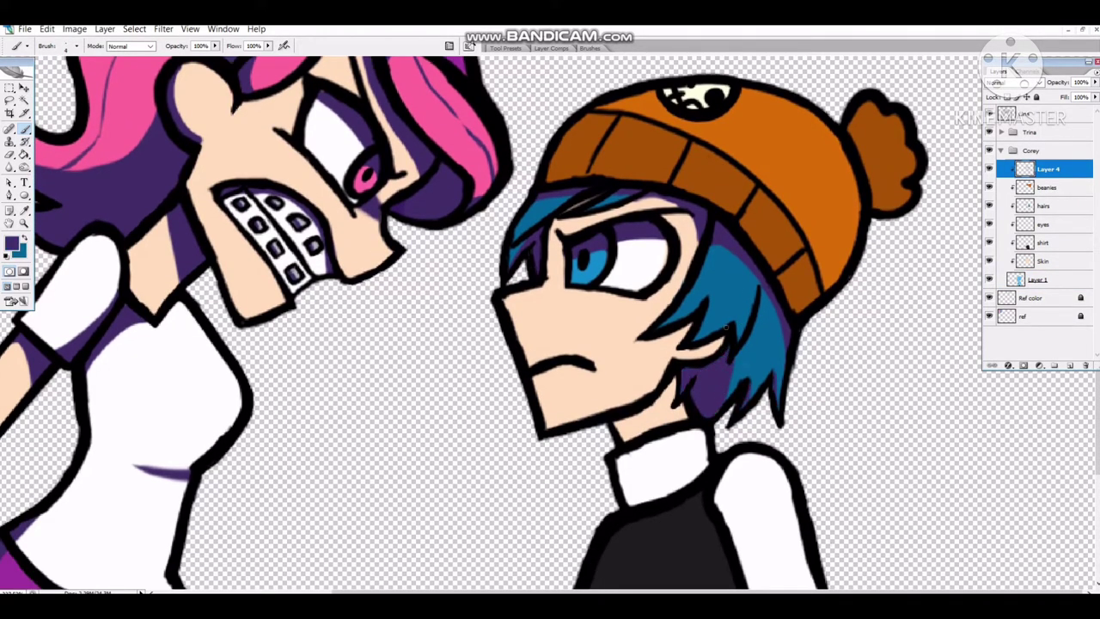
pyautogui.moveTo(720, 351); pyautogui.dragTo(638, 335)
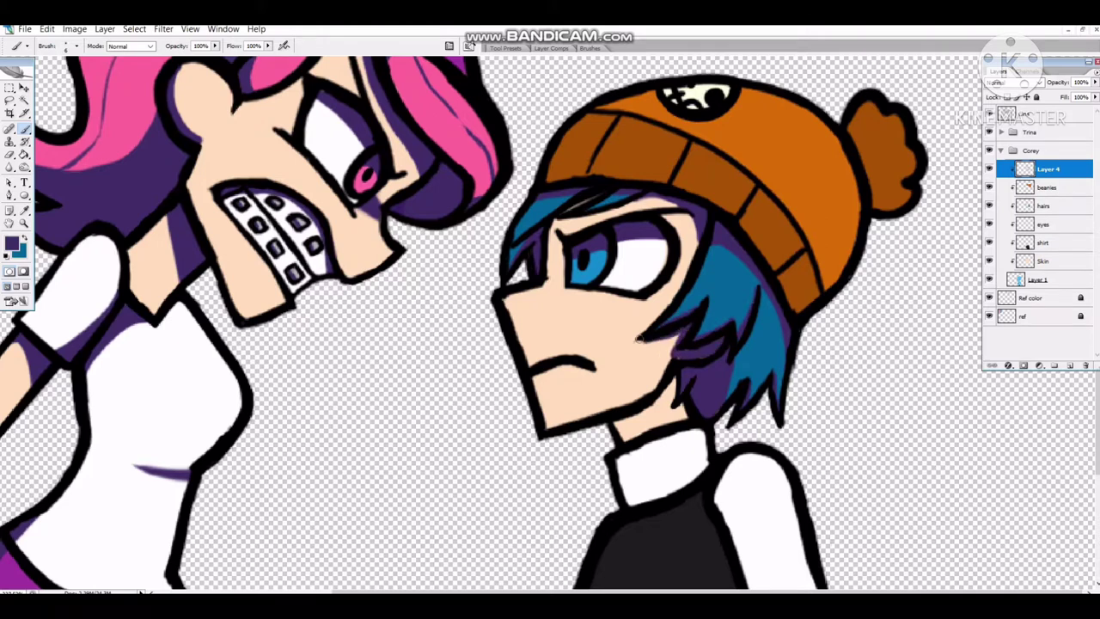
pyautogui.press('e')
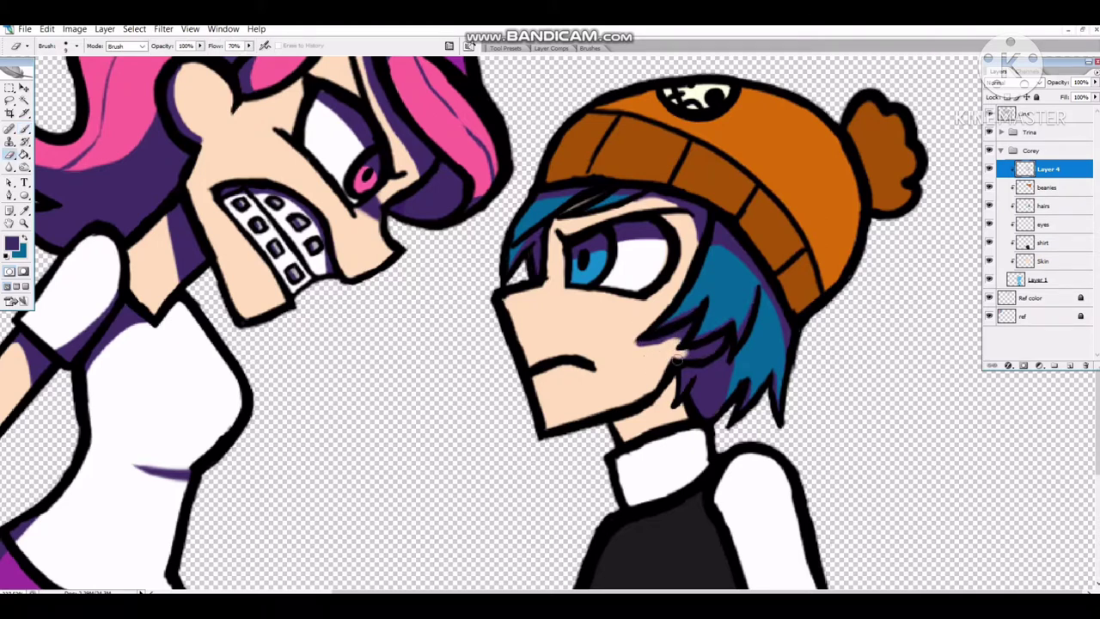
pyautogui.press('b')
# Paint dark purple shadows on the boy's neck below the jaw and on the bridge of his nose.
pyautogui.moveTo(674, 388); pyautogui.dragTo(641, 414)
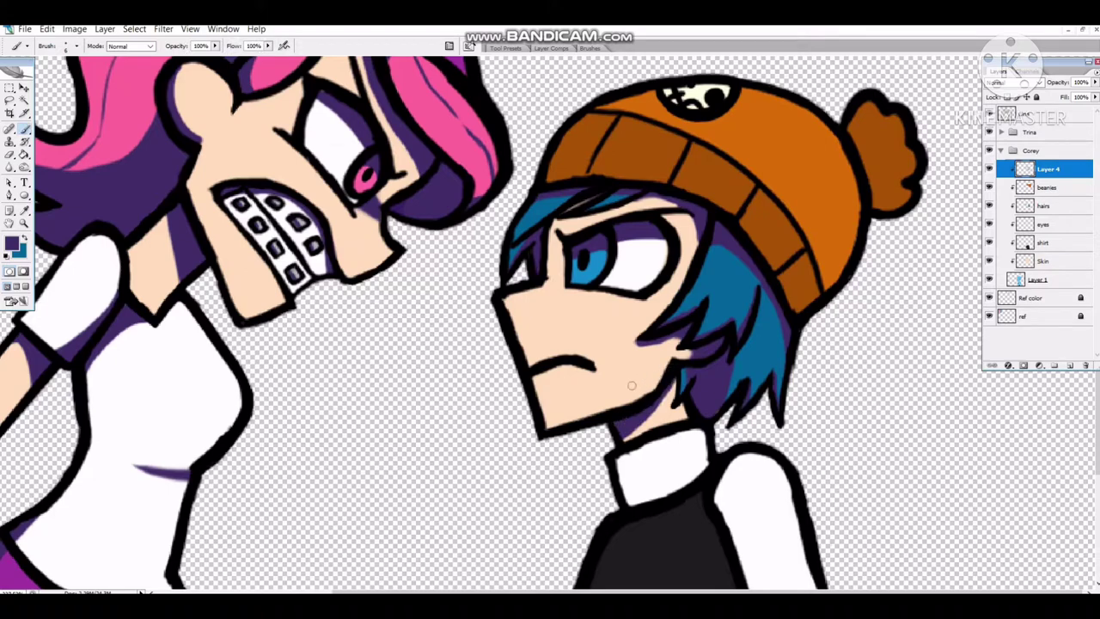
pyautogui.moveTo(553, 285); pyautogui.dragTo(550, 258)
pyautogui.press('e')
pyautogui.press('b')
pyautogui.scroll(-4, 88, 199)
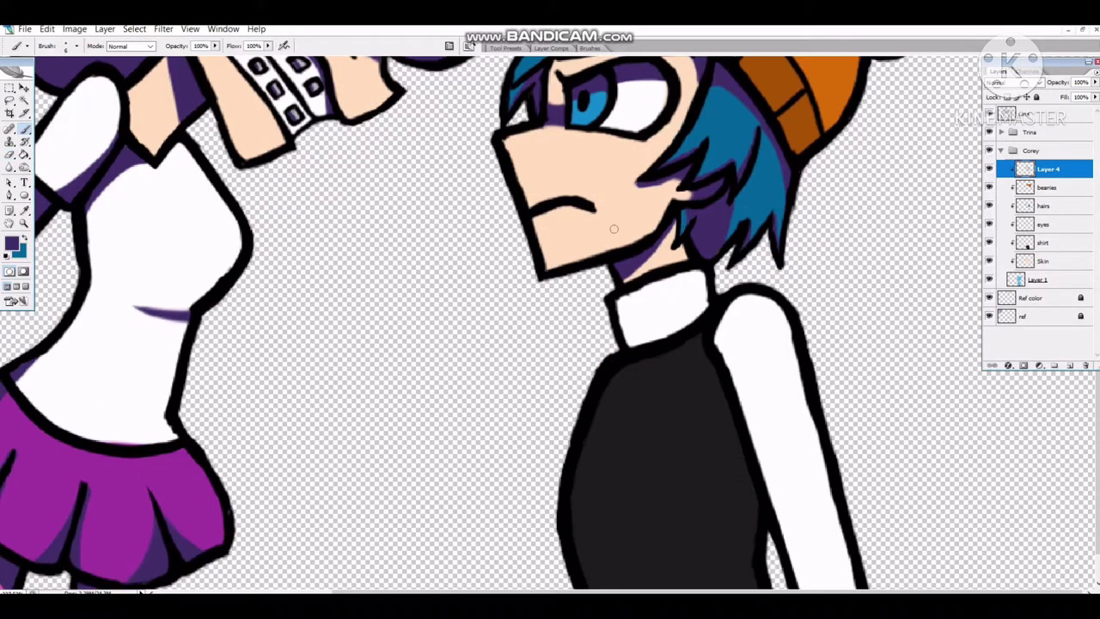
# Paint a dark purple shadow along the back and lower edge of the boy's white collar on Layer 4.
pyautogui.scroll(3, 185, 130)
pyautogui.keyDown('ctrl'); pyautogui.click(191, 147); pyautogui.keyUp('ctrl')
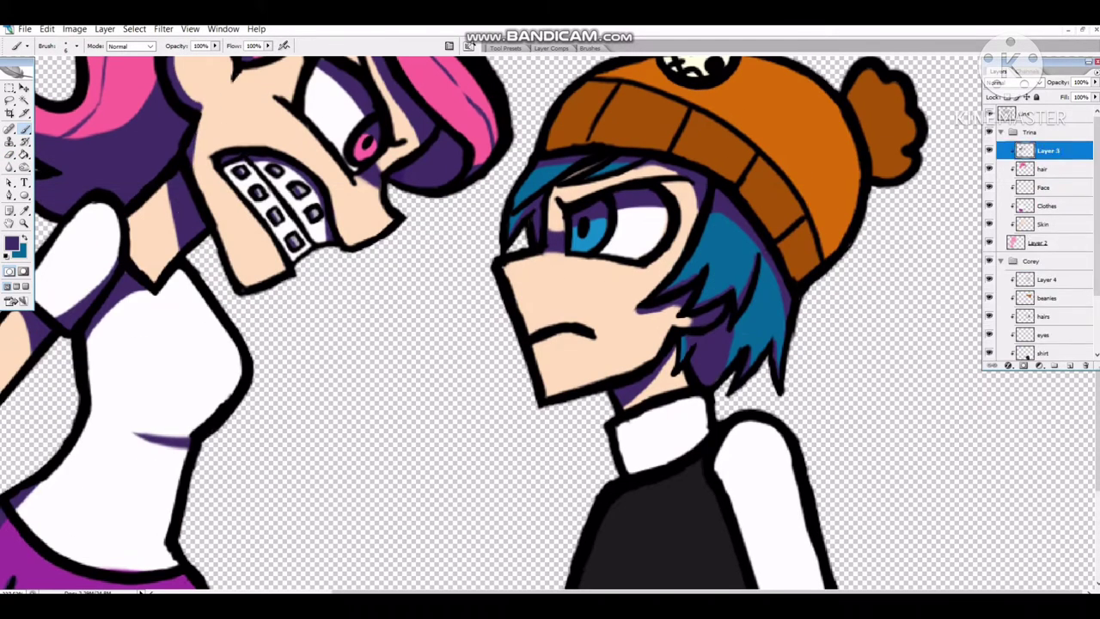
pyautogui.scroll(-2, 693, 373)
pyautogui.keyDown('ctrl'); pyautogui.click(693, 373); pyautogui.keyUp('ctrl')
pyautogui.moveTo(736, 325); pyautogui.dragTo(732, 250)
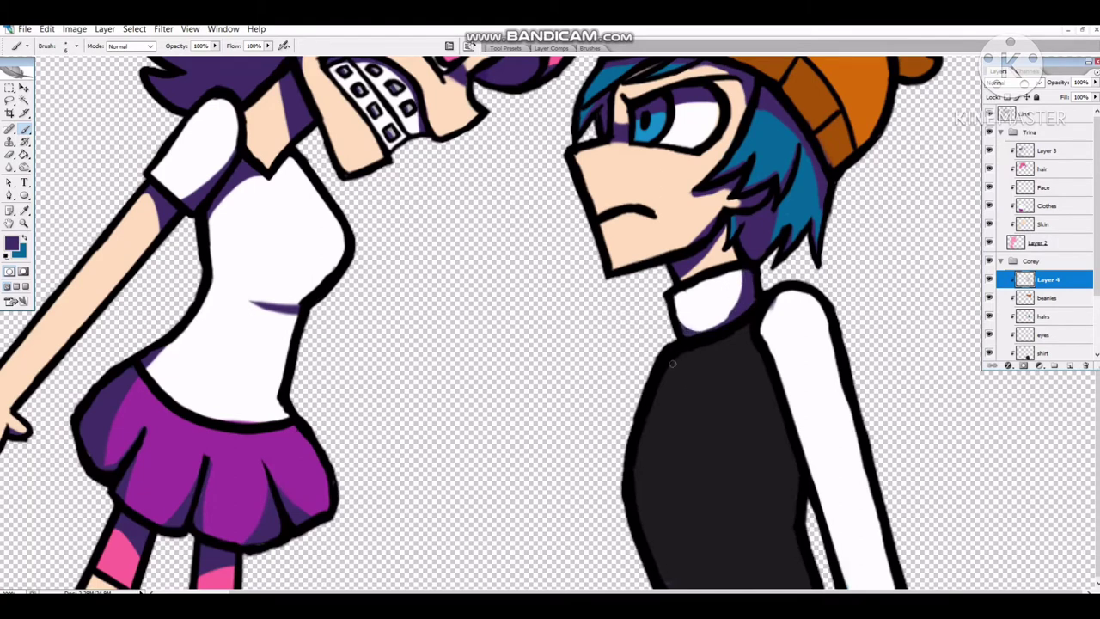
# Paint dark purple shadows down the back of the boy's black vest and on the shoulder and lower part of his sleeve.
pyautogui.moveTo(673, 364)
pyautogui.mouseDown()
pyautogui.moveTo(748, 464)
pyautogui.moveTo(787, 473)
pyautogui.mouseUp()
pyautogui.moveTo(783, 520); pyautogui.dragTo(815, 535)
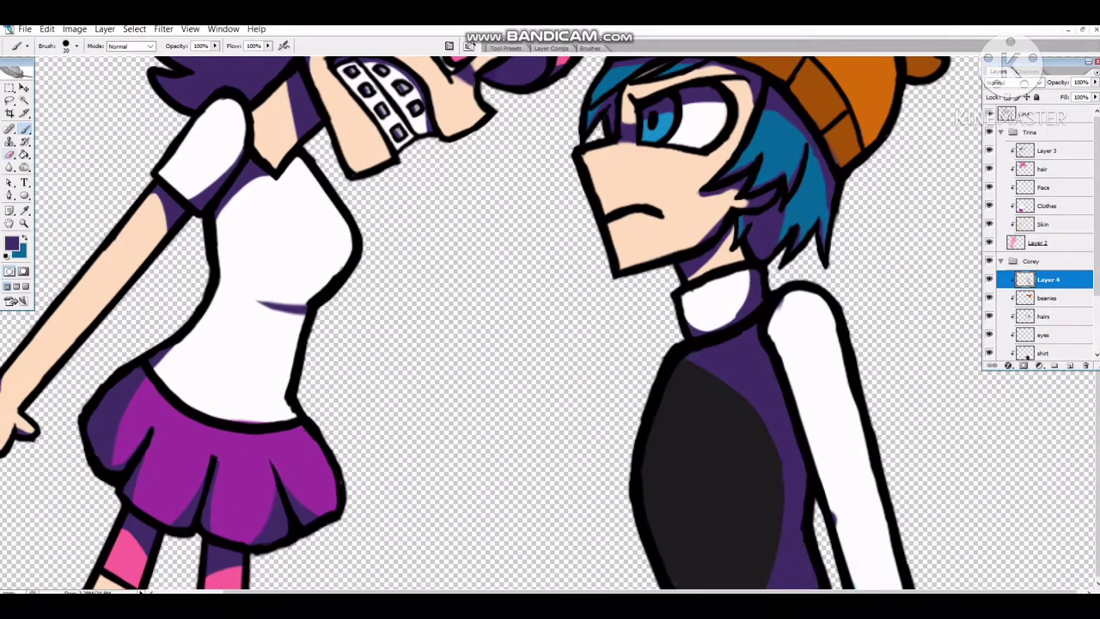
pyautogui.moveTo(850, 574)
pyautogui.mouseDown()
pyautogui.moveTo(892, 555)
pyautogui.moveTo(841, 560)
pyautogui.mouseUp()
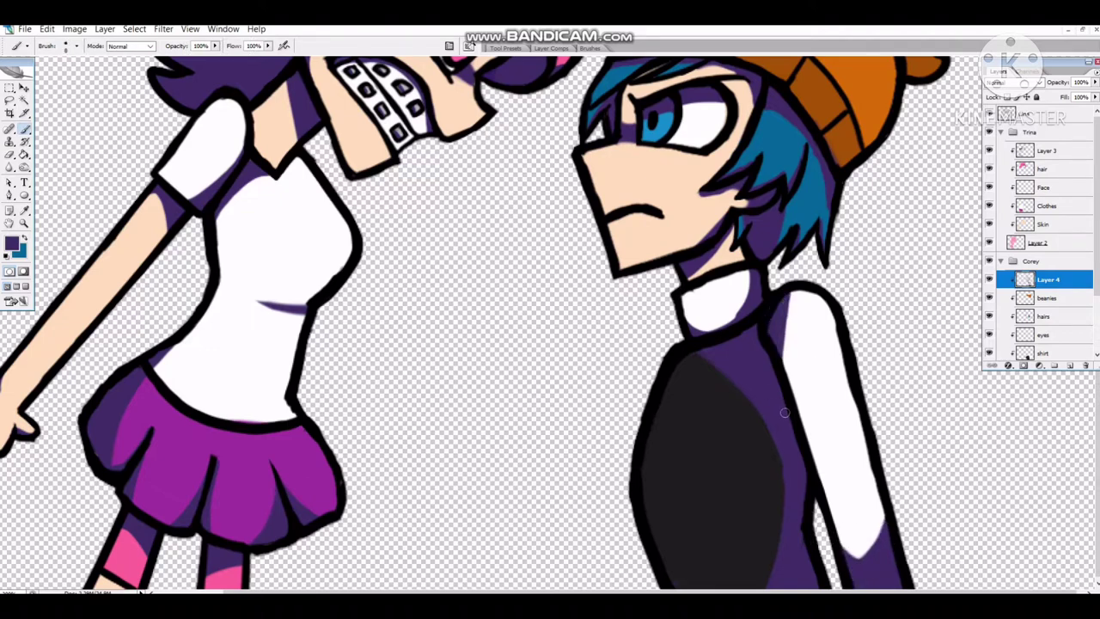
# Paint dark purple shadows on the lower back of the boy's beanie, its brim and the underside of the pom-pom.
pyautogui.scroll(5, 773, 319)
pyautogui.moveTo(847, 323)
pyautogui.mouseDown()
pyautogui.moveTo(855, 351)
pyautogui.moveTo(829, 337)
pyautogui.mouseUp()
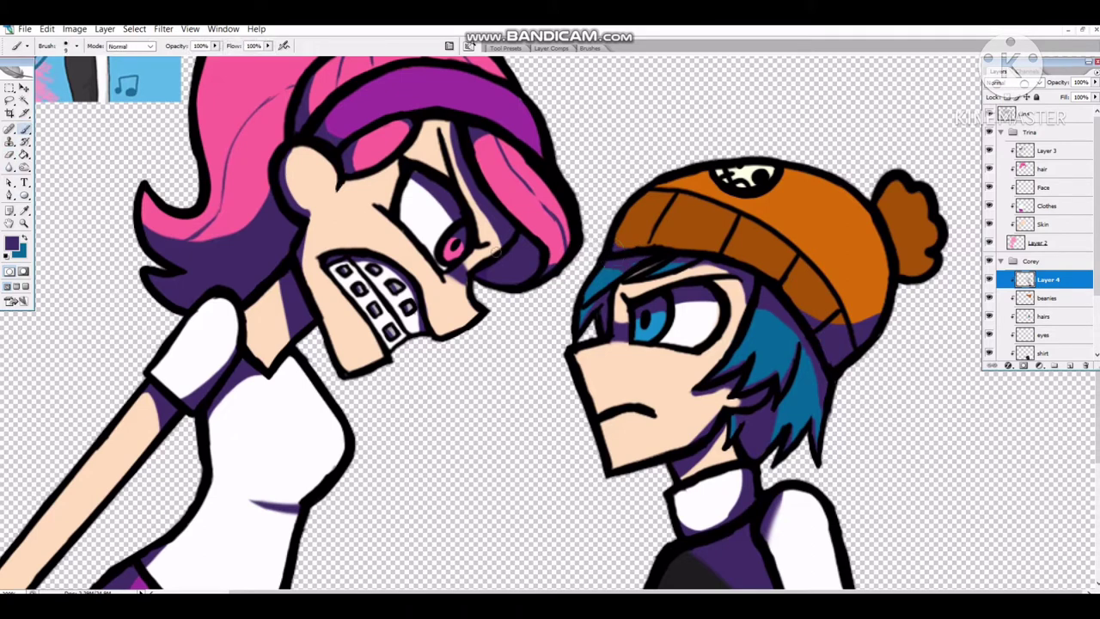
pyautogui.press('e')
pyautogui.press('b')
pyautogui.moveTo(907, 276); pyautogui.dragTo(933, 229)
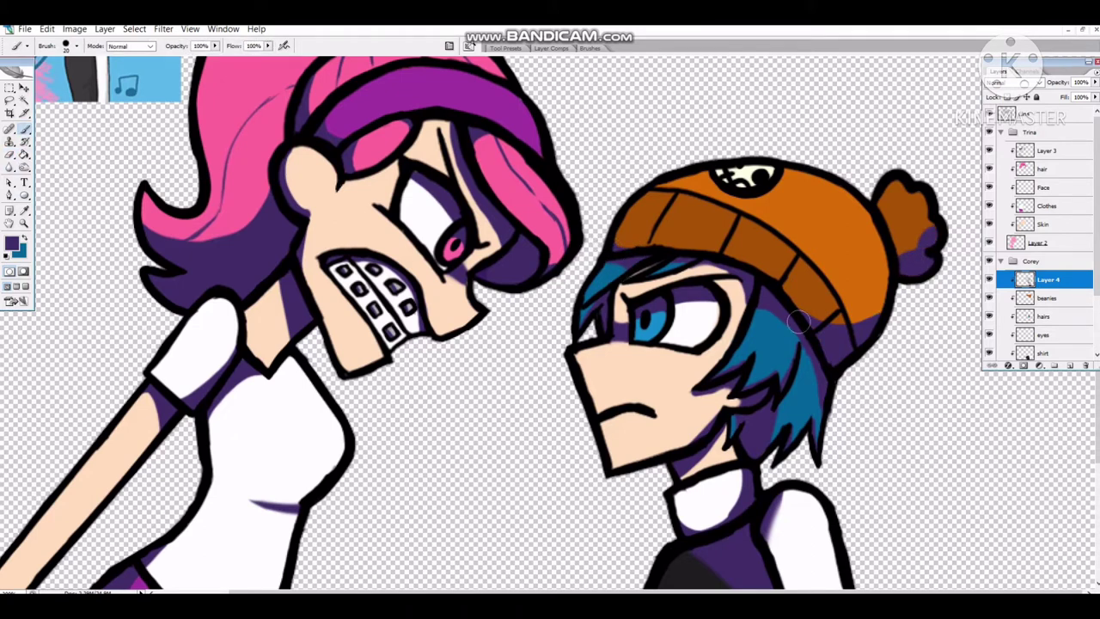
pyautogui.moveTo(792, 324); pyautogui.dragTo(876, 309)
pyautogui.moveTo(611, 256); pyautogui.dragTo(667, 293)
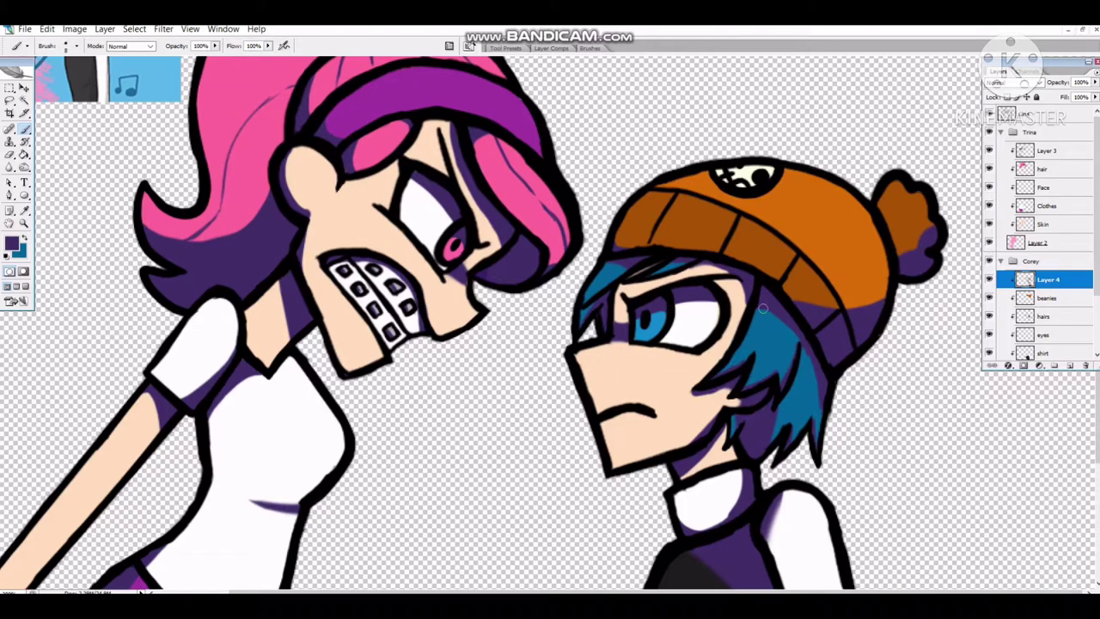
# Shift the boy's shading on Layer 4 with Hue/Saturation to saturation -52 and lightness -34, and lower its fill to 53%.
pyautogui.press('e')
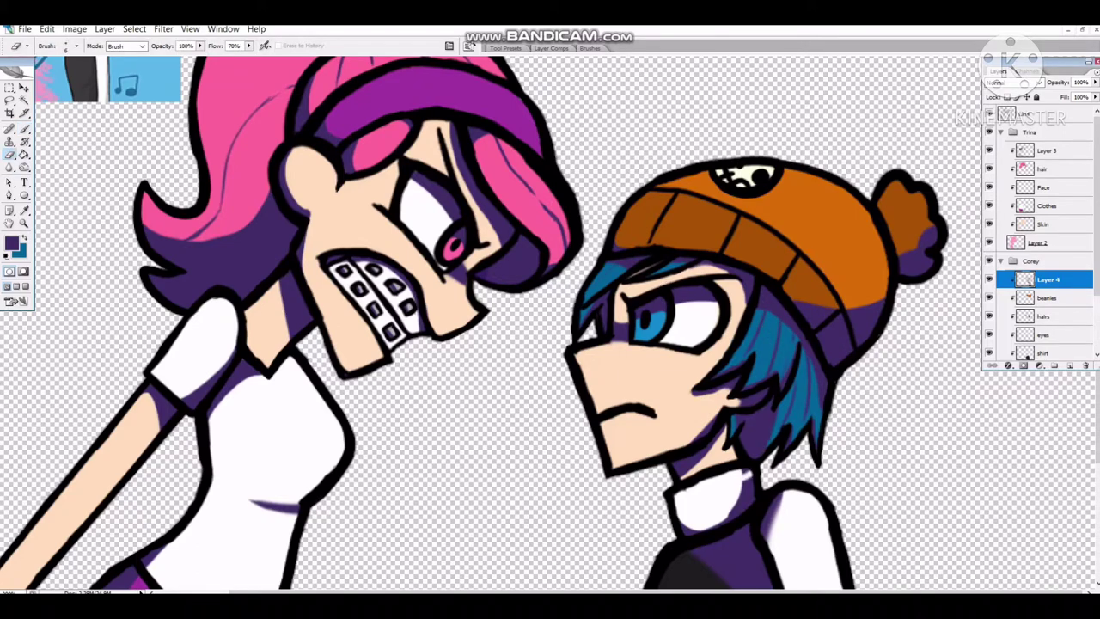
pyautogui.hotkey('ctrl', '0')
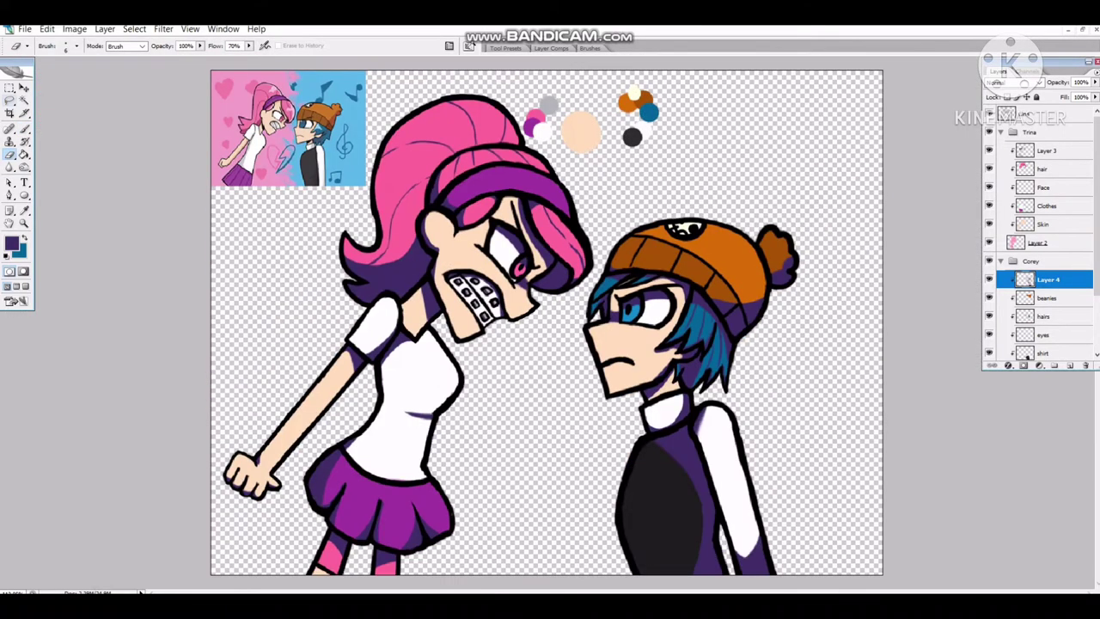
pyautogui.click(74, 28)
pyautogui.click(249, 152)
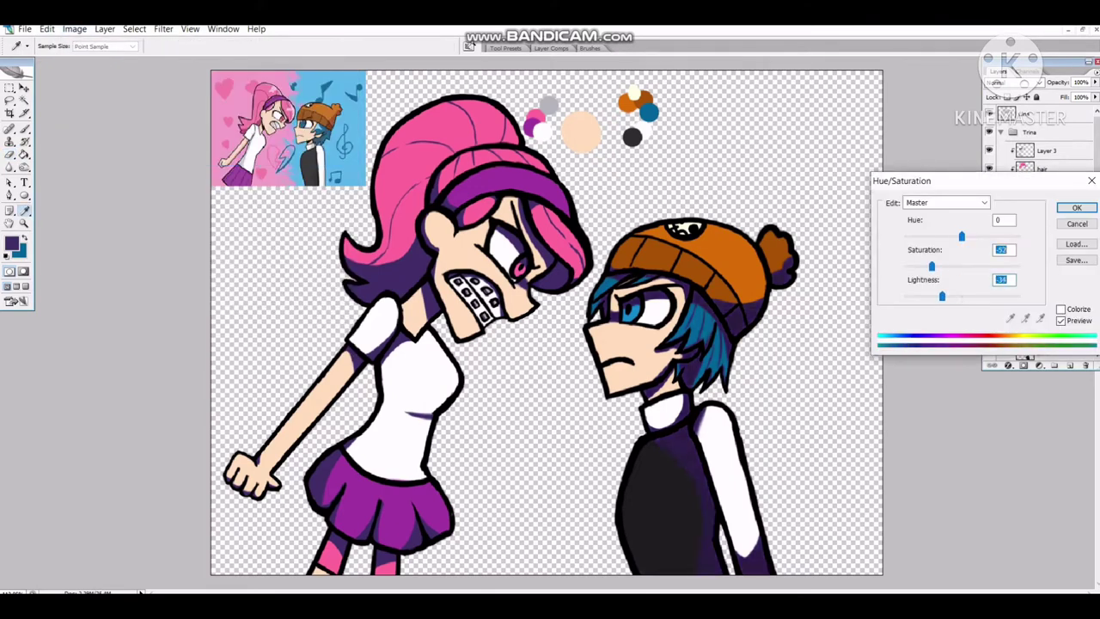
pyautogui.press('Return')
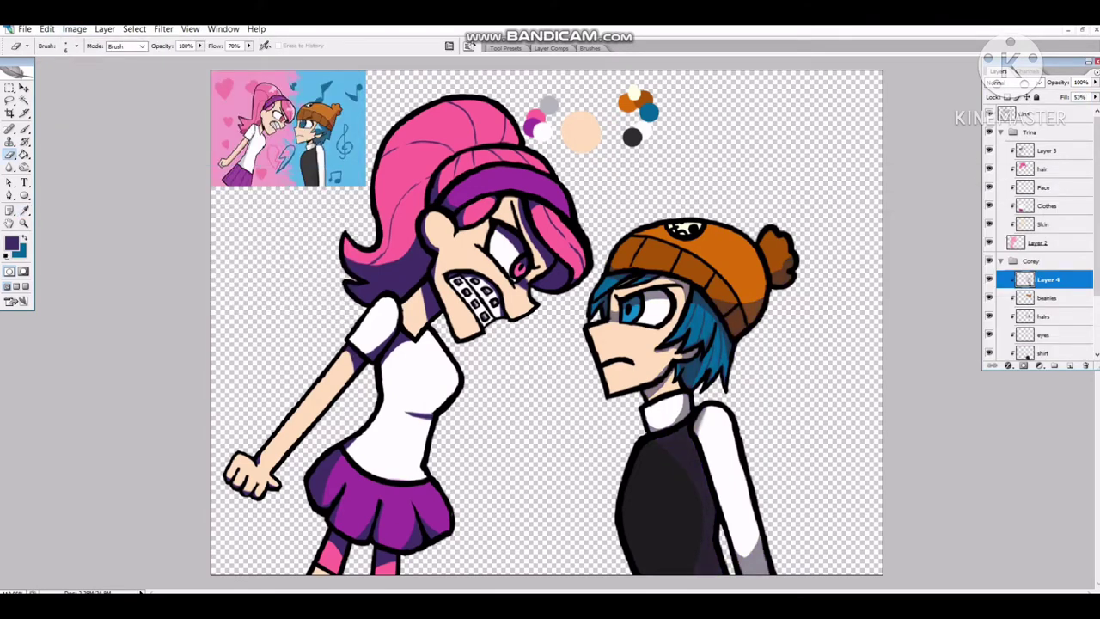
# Shift the girl's shading on Layer 3 to saturation -33 and lightness -50, and lower its fill to 38%.
pyautogui.click(1048, 150)
pyautogui.hotkey('ctrl', 'u')
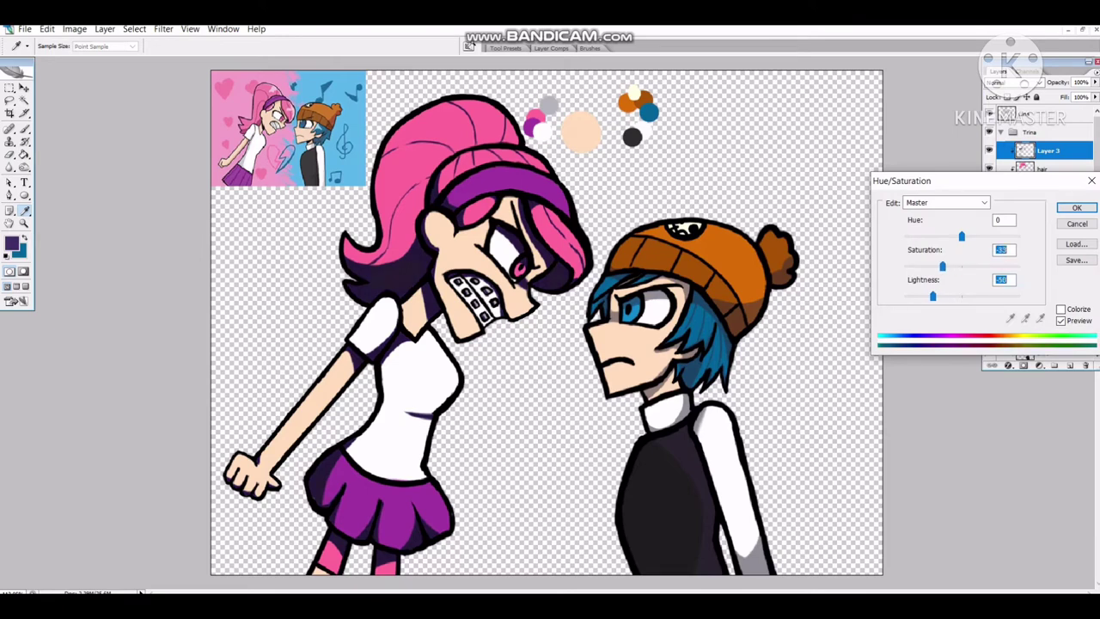
pyautogui.press('Return')
pyautogui.press('b')
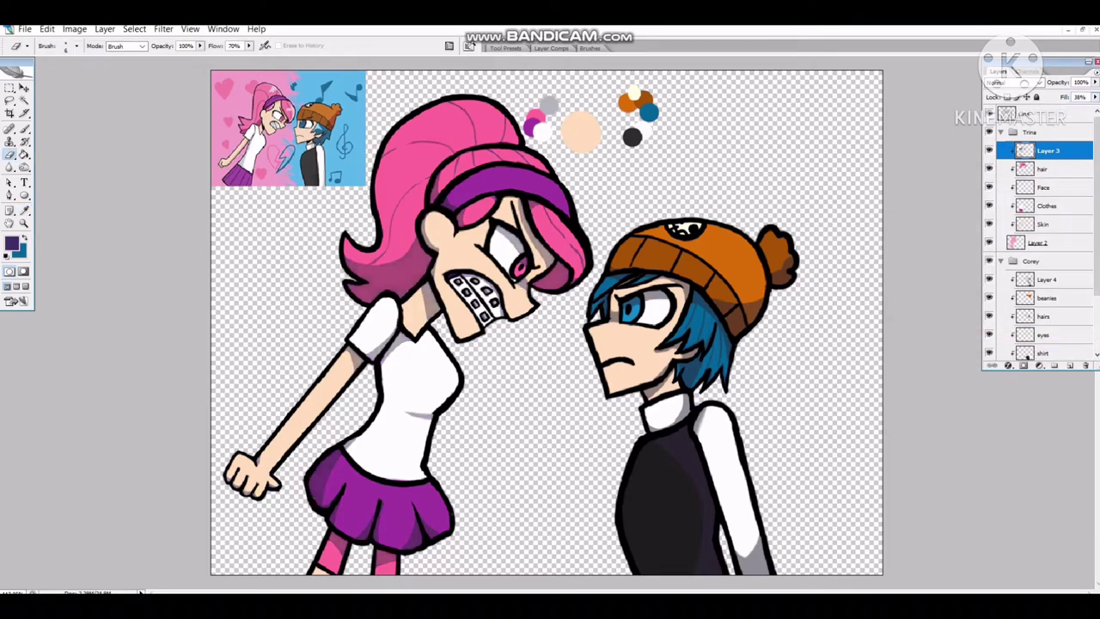
# Soften the shading edges on the girl's Layer 3 and the boy's Layer 4 with a large eraser at 59% opacity.
pyautogui.press('5')
pyautogui.press('9')
pyautogui.press(']')
pyautogui.press(']')
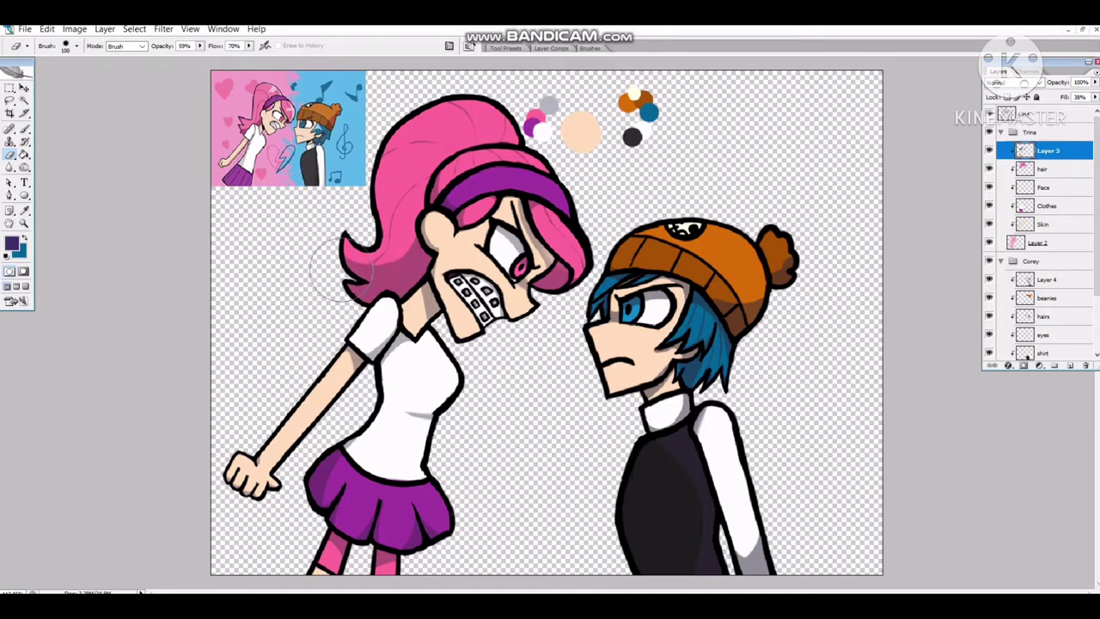
pyautogui.keyDown('ctrl'); pyautogui.click(622, 418); pyautogui.keyUp('ctrl')
pyautogui.press('[')
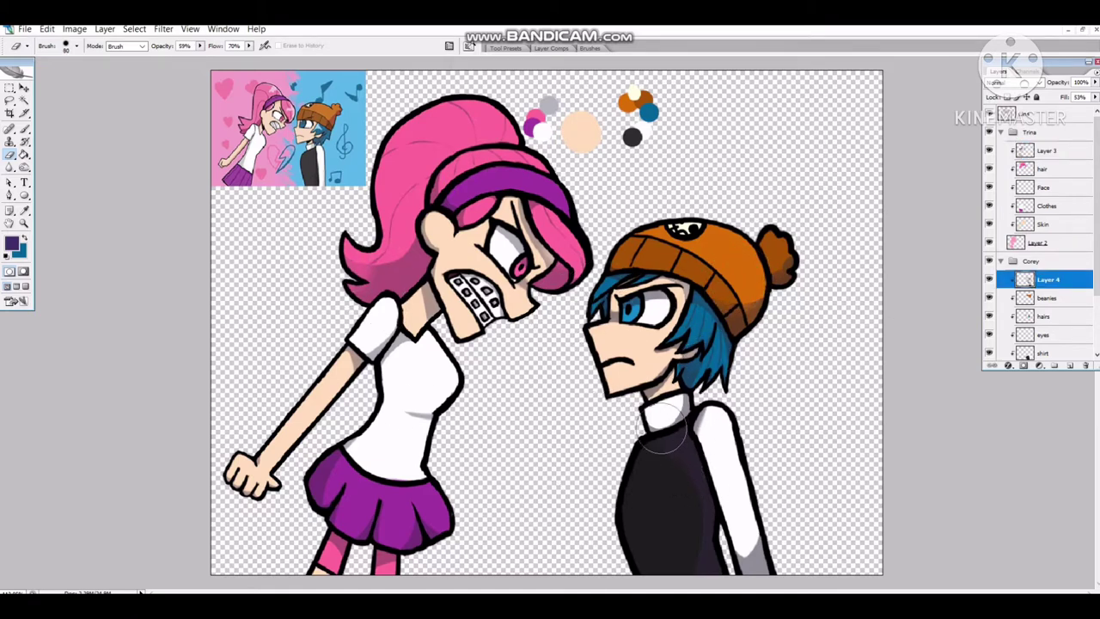
pyautogui.press('[')
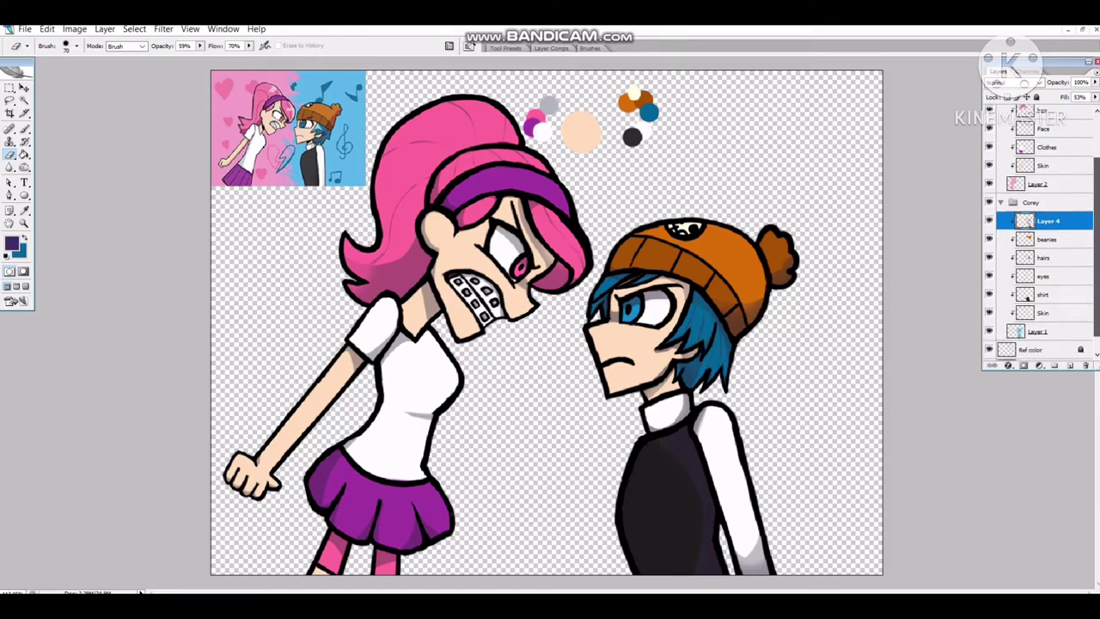
# Burn soft shading into the boy's face on his Skin layer, using the Midtones range at 78% exposure.
pyautogui.scroll(-3, 1040, 258)
pyautogui.click(1049, 223)
pyautogui.rightClick(1044, 223)
pyautogui.press('Escape')
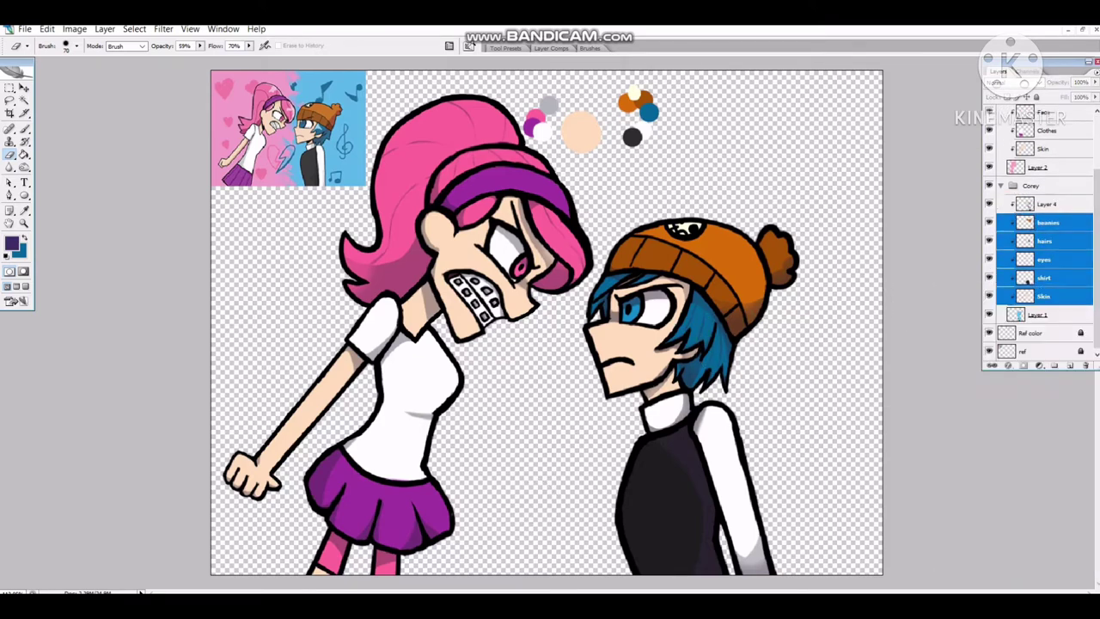
pyautogui.click(1044, 296)
pyautogui.press('o')
pyautogui.press('[')
pyautogui.press('[')
pyautogui.press('[')
pyautogui.press('[')
pyautogui.press('[')
pyautogui.press('[')
pyautogui.press('[')
pyautogui.press('[')
pyautogui.press('[')
pyautogui.press('[')
pyautogui.press('[')
pyautogui.press('[')
pyautogui.press('[')
pyautogui.press('[')
pyautogui.press('[')
pyautogui.press('[')
pyautogui.press('[')
pyautogui.press('[')
pyautogui.press('[')
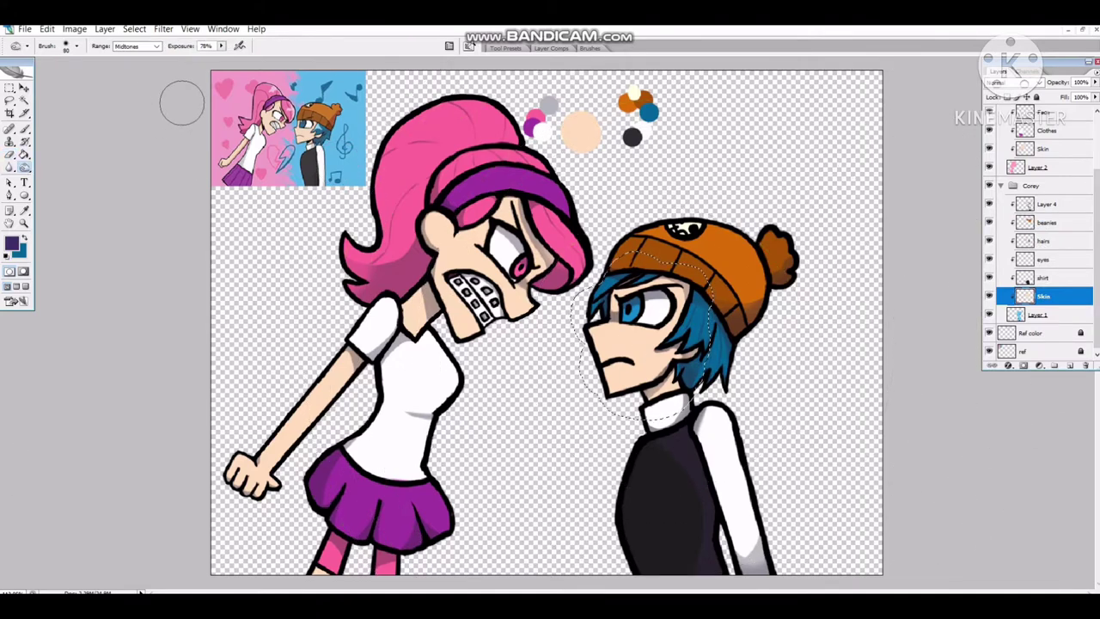
pyautogui.click(129, 46)
pyautogui.click(129, 76)
pyautogui.click(129, 46)
pyautogui.click(129, 65)
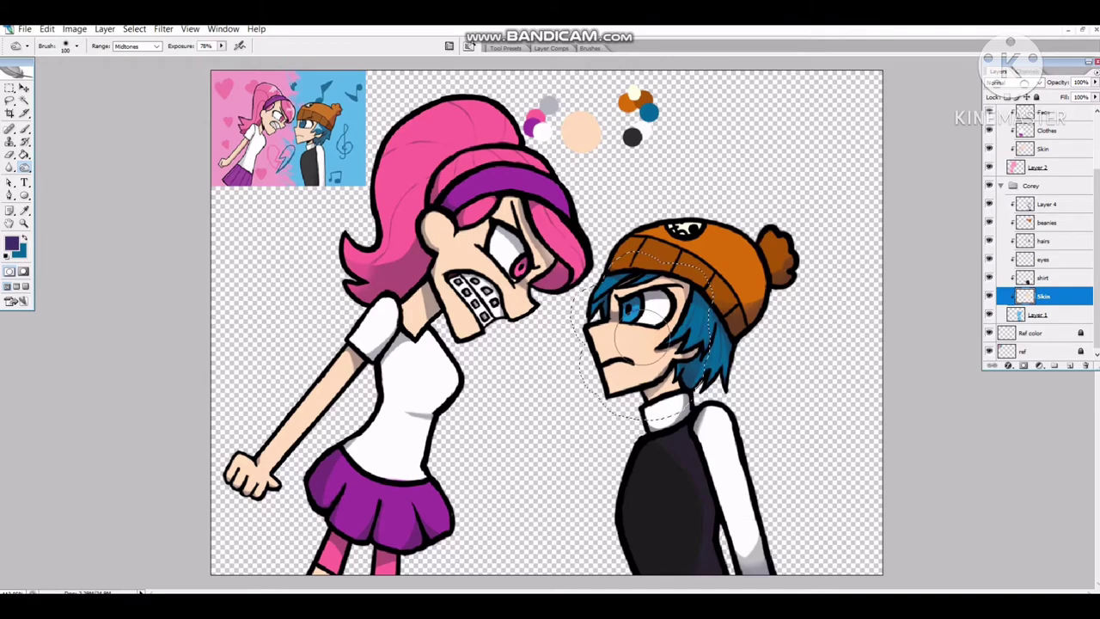
# Burn soft shading into the boy's vest on the shirt layer with a size 100 brush in the Midtones range.
pyautogui.hotkey('alt', ']')
pyautogui.hotkey('alt', ']')
pyautogui.hotkey('alt', ']')
pyautogui.hotkey('alt', ']')
pyautogui.hotkey('alt', ']')
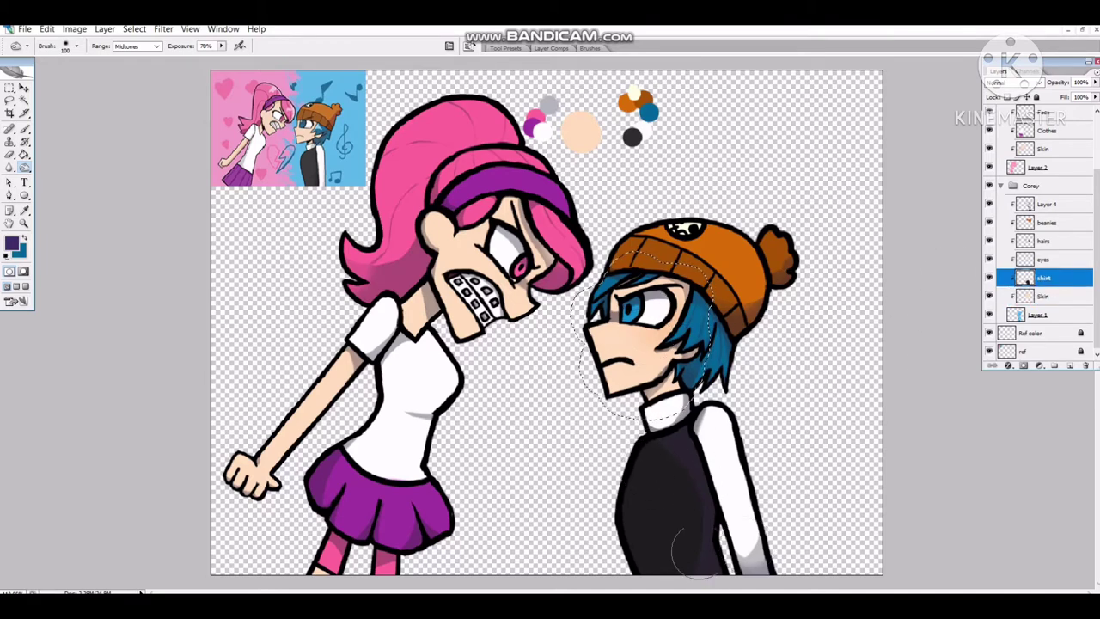
pyautogui.hotkey('alt', '[')
pyautogui.hotkey('alt', '[')
pyautogui.hotkey('alt', '[')
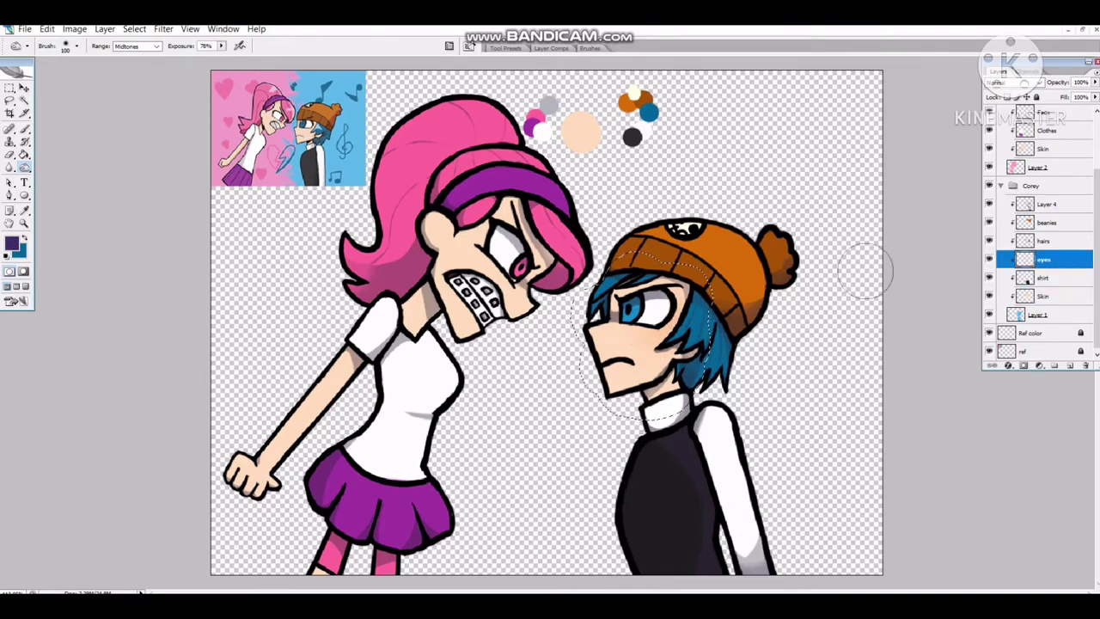
# Burn the boy's eyes on the eyes layer in the Highlights range and lower the burn exposure to 57%.
pyautogui.click(129, 45)
pyautogui.click(129, 74)
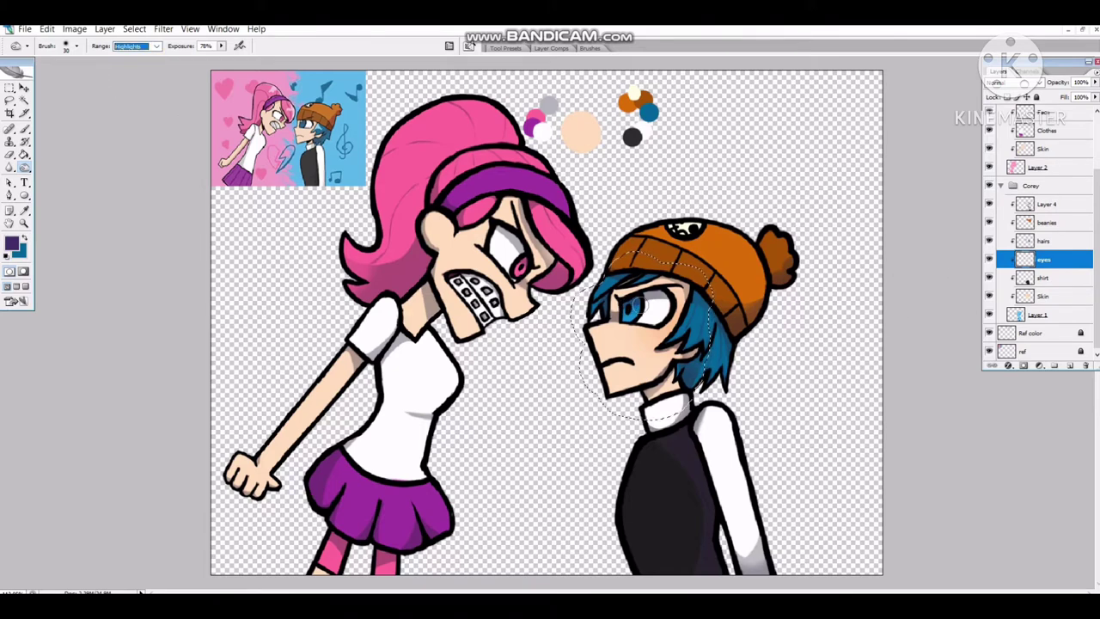
pyautogui.press('5')
pyautogui.press('7')
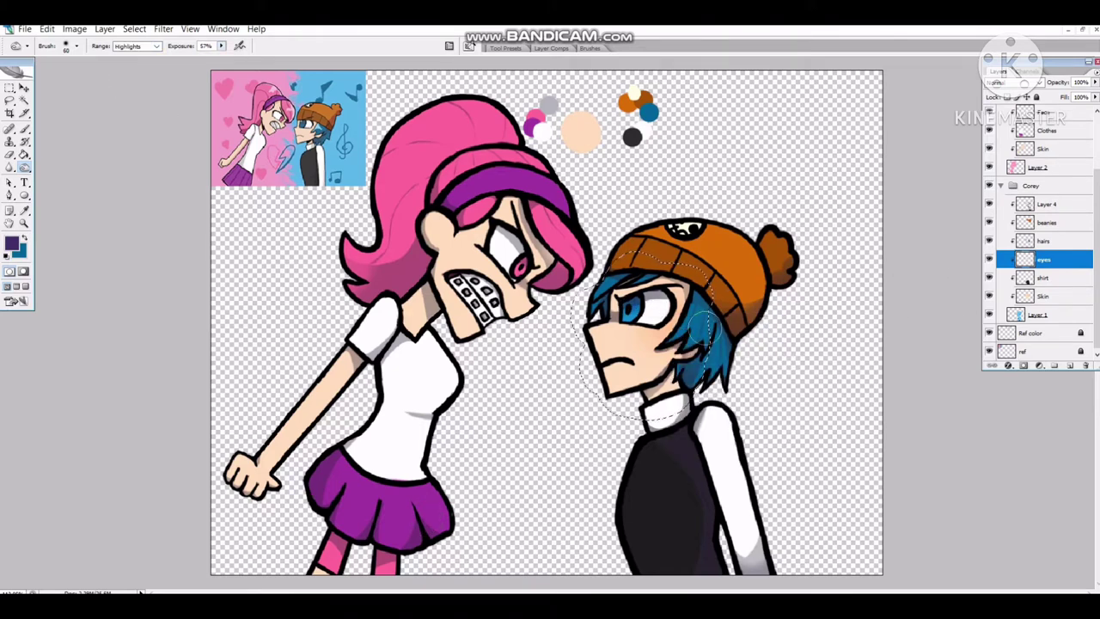
# Burn the boy's blue hair on the hairs layer and dodge bright strands into it at 35% exposure in the Highlights range.
pyautogui.hotkey('alt', ']')
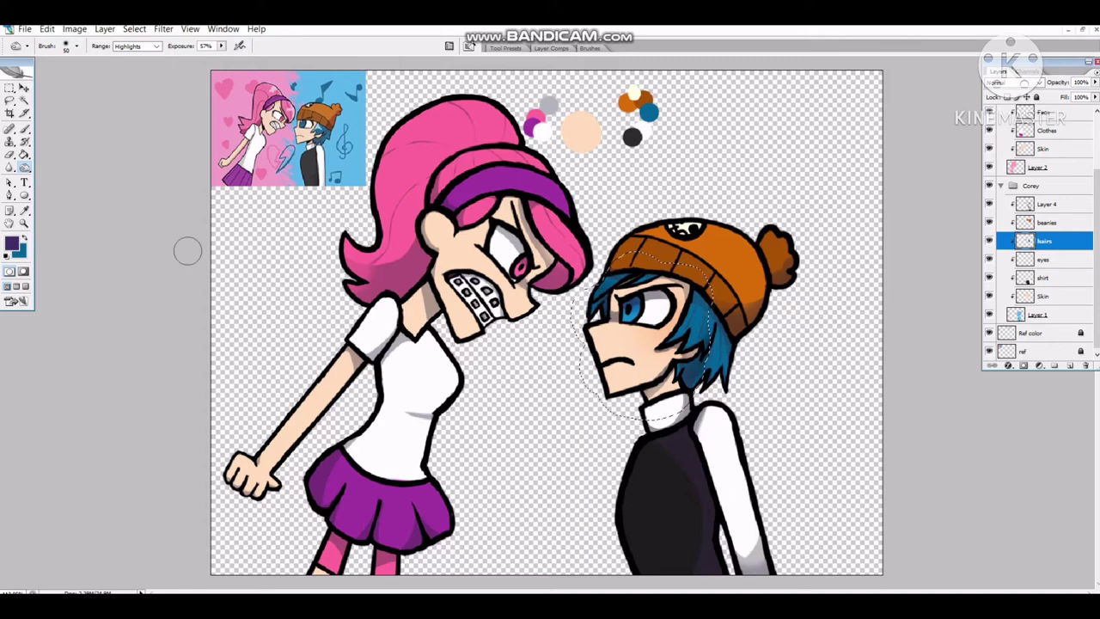
pyautogui.hotkey('shift', 'o')
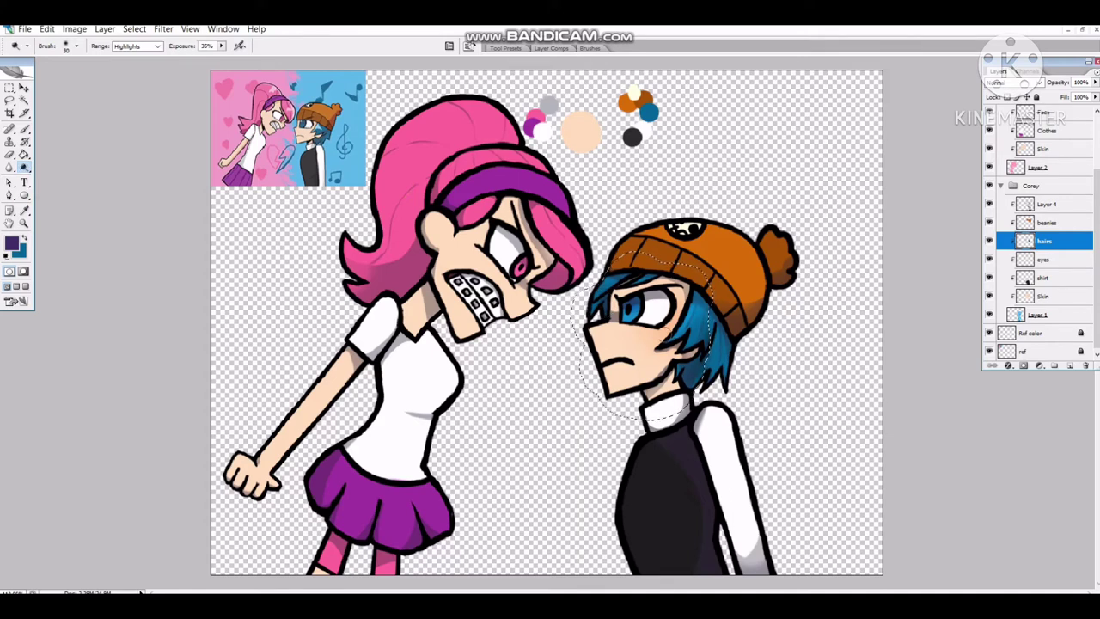
pyautogui.hotkey('ctrl', 'z')
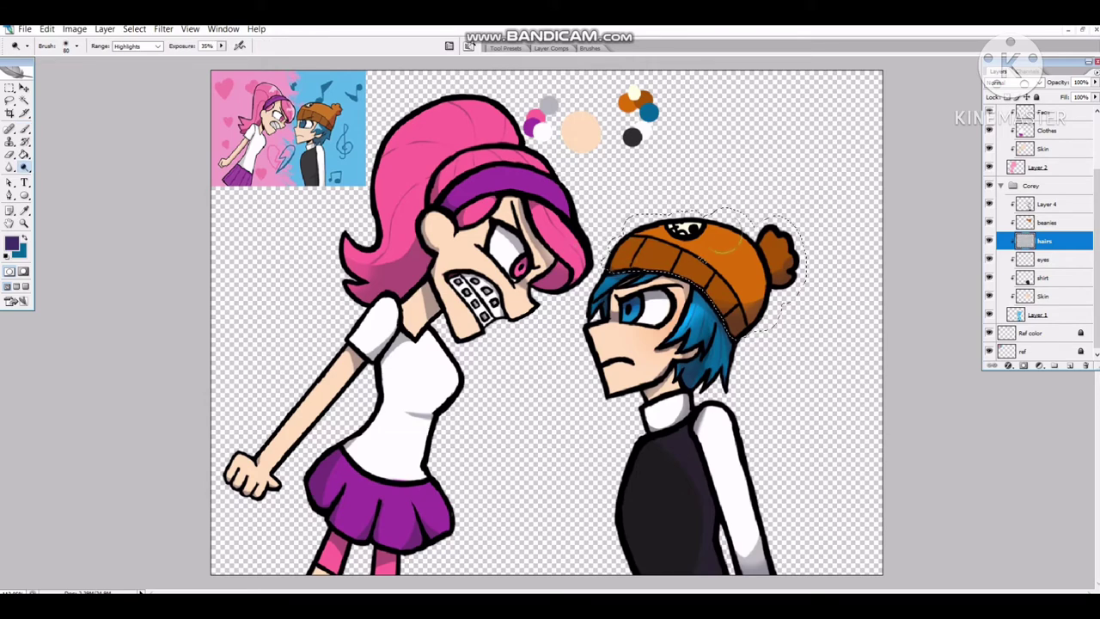
# Burn shading into the boy's orange beanie on the beanies layer with a size 100 brush, Highlights range, 57% exposure.
pyautogui.hotkey('alt', ']')
pyautogui.press('5')
pyautogui.press('7')
pyautogui.press(']')
pyautogui.press(']')
pyautogui.moveTo(705, 240); pyautogui.dragTo(744, 288)
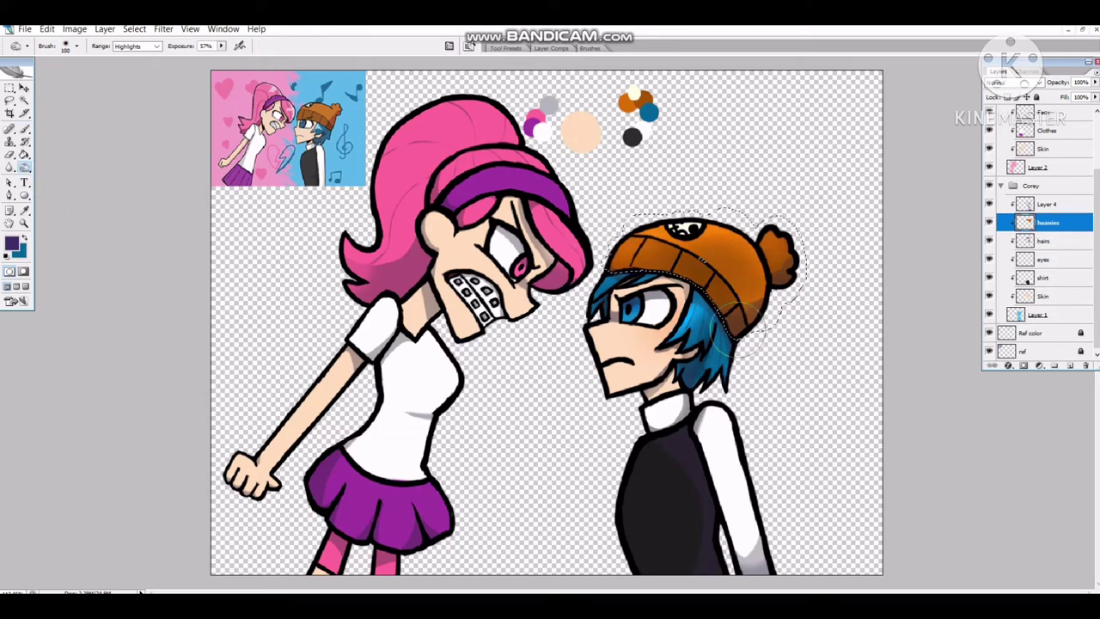
# Burn the boy's sleeve on the shirt layer in the Highlights range, and dodge his black vest at 35% exposure with a size 80 brush.
pyautogui.click(1042, 278)
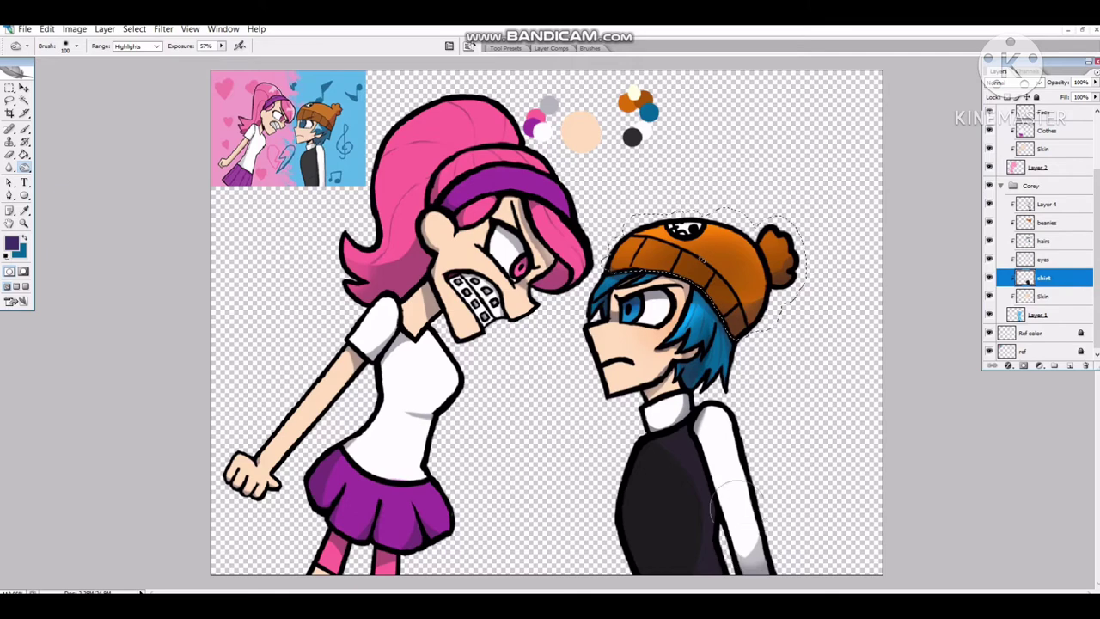
pyautogui.hotkey('ctrl', 'd')
pyautogui.keyDown('ctrl'); pyautogui.click(1025, 277); pyautogui.keyUp('ctrl')
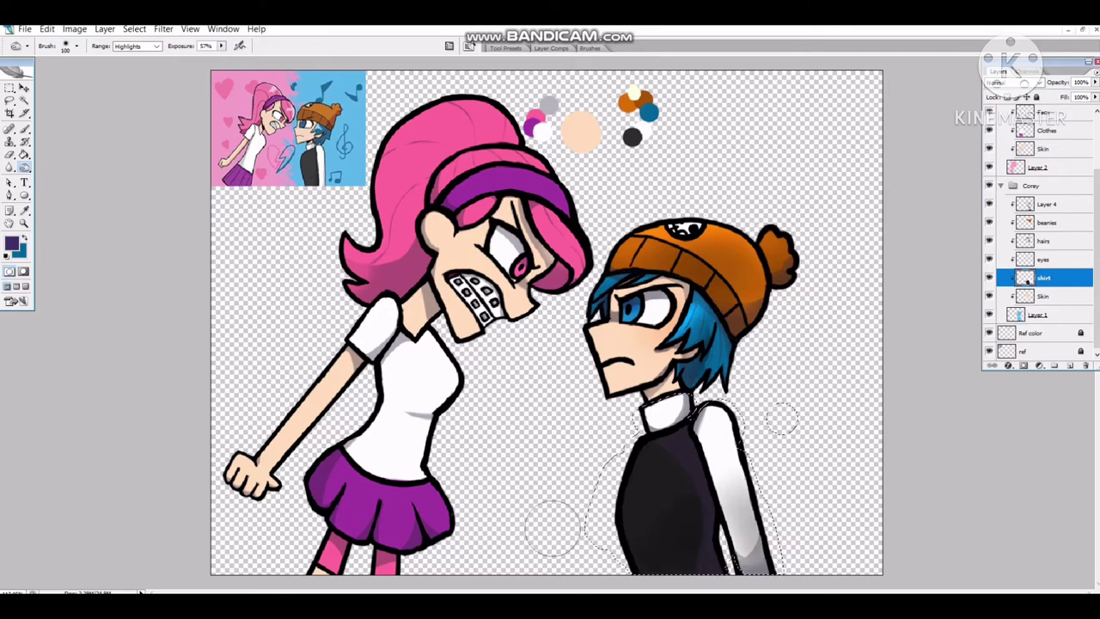
pyautogui.press('[')
pyautogui.press('[')
pyautogui.press('3')
pyautogui.press('5')
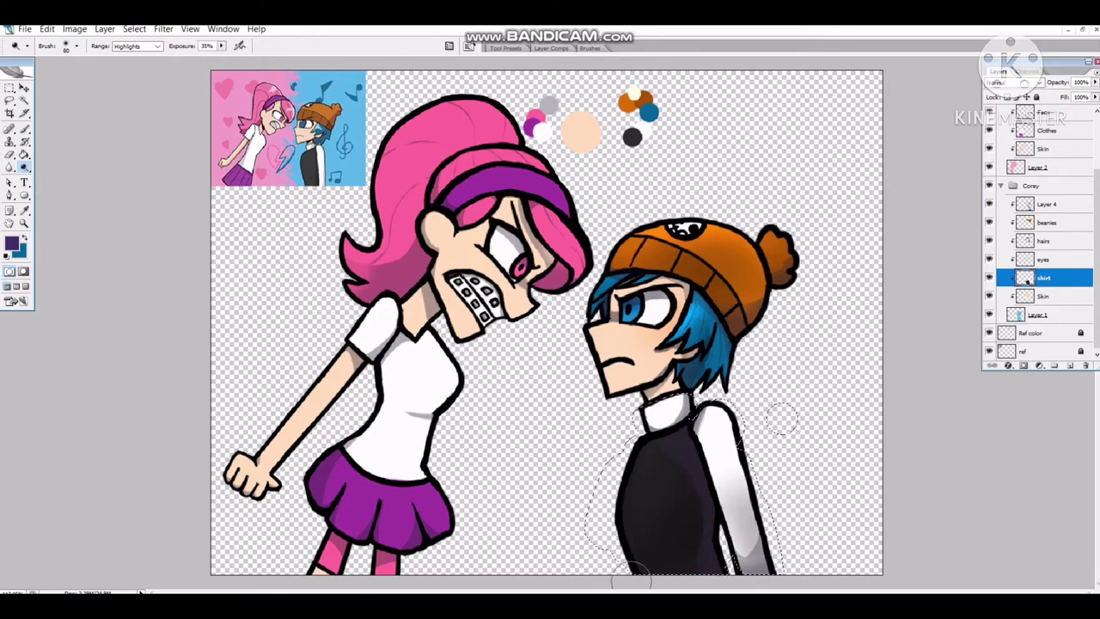
# Clear the selection and dodge highlights across the boy's beanie on the beanies layer.
pyautogui.hotkey('ctrl', 'd')
pyautogui.click(1047, 223)
pyautogui.moveTo(696, 273); pyautogui.dragTo(754, 245)
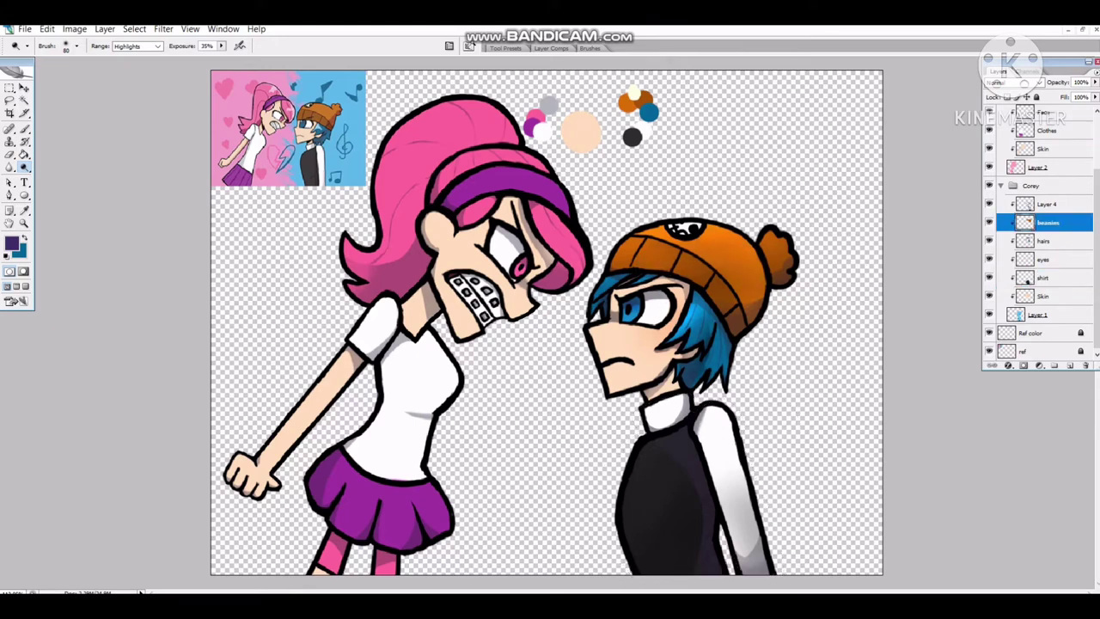
# Burn soft shading into the girl's skin on her Skin layer, using the Midtones range at 57% exposure.
pyautogui.click(1043, 149)
pyautogui.click(1001, 186)
pyautogui.rightClick(24, 167)
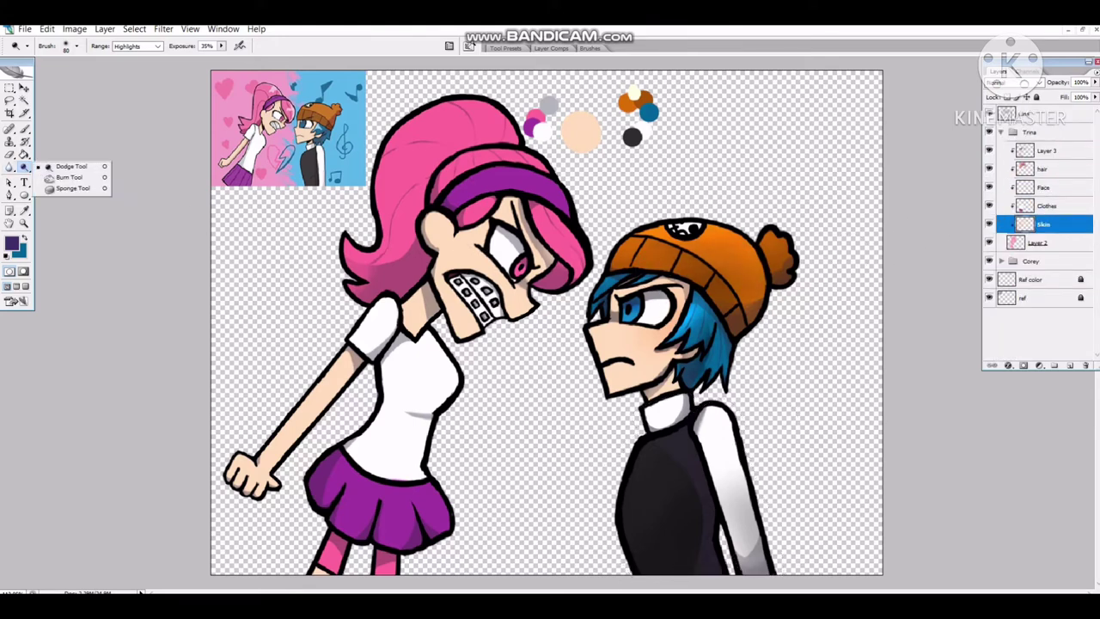
pyautogui.click(69, 177)
pyautogui.click(137, 46)
pyautogui.click(129, 63)
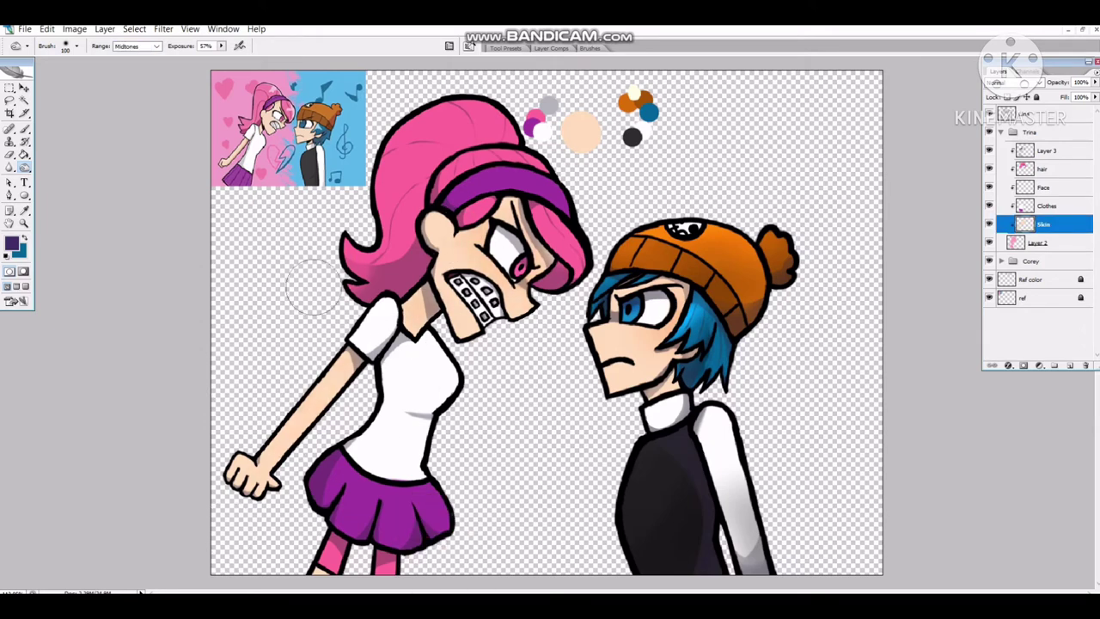
# Burn shading into the folds of the girl's purple skirt on the Clothes layer in the Midtones range.
pyautogui.press('[')
pyautogui.press('[')
pyautogui.hotkey('alt', ']')
pyautogui.click(138, 45)
pyautogui.click(129, 63)
pyautogui.moveTo(327, 468); pyautogui.dragTo(343, 516)
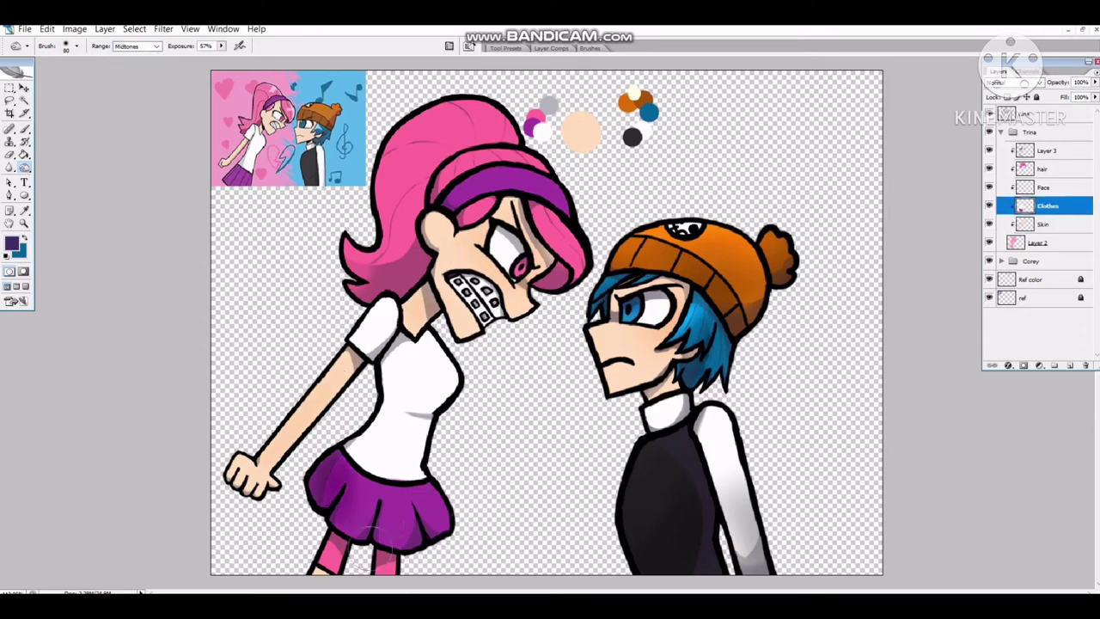
pyautogui.hotkey('alt', '[')
pyautogui.hotkey('alt', ']')
pyautogui.moveTo(434, 503)
pyautogui.mouseDown()
pyautogui.moveTo(404, 515)
pyautogui.moveTo(344, 481)
pyautogui.mouseUp()
pyautogui.hotkey('alt', '[')
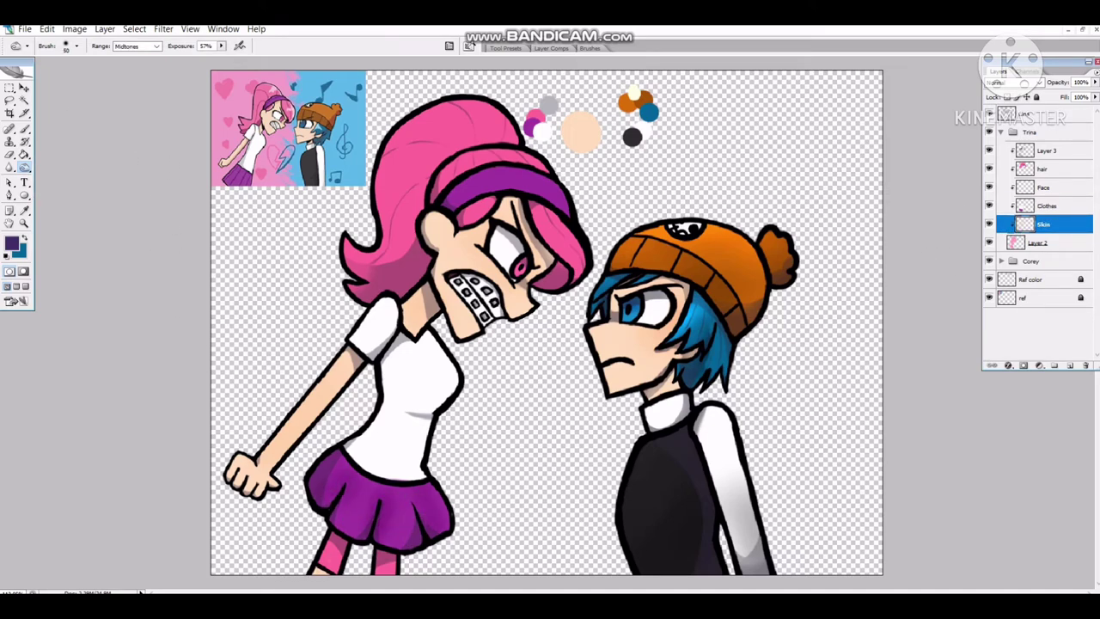
# Dodge highlights into the girl's purple skirt with a size 50 brush, Midtones range, at 35% exposure.
pyautogui.press('3')
pyautogui.press('5')
pyautogui.hotkey('alt', ']')
pyautogui.moveTo(434, 550)
pyautogui.mouseDown()
pyautogui.moveTo(429, 503)
pyautogui.moveTo(370, 515)
pyautogui.mouseUp()
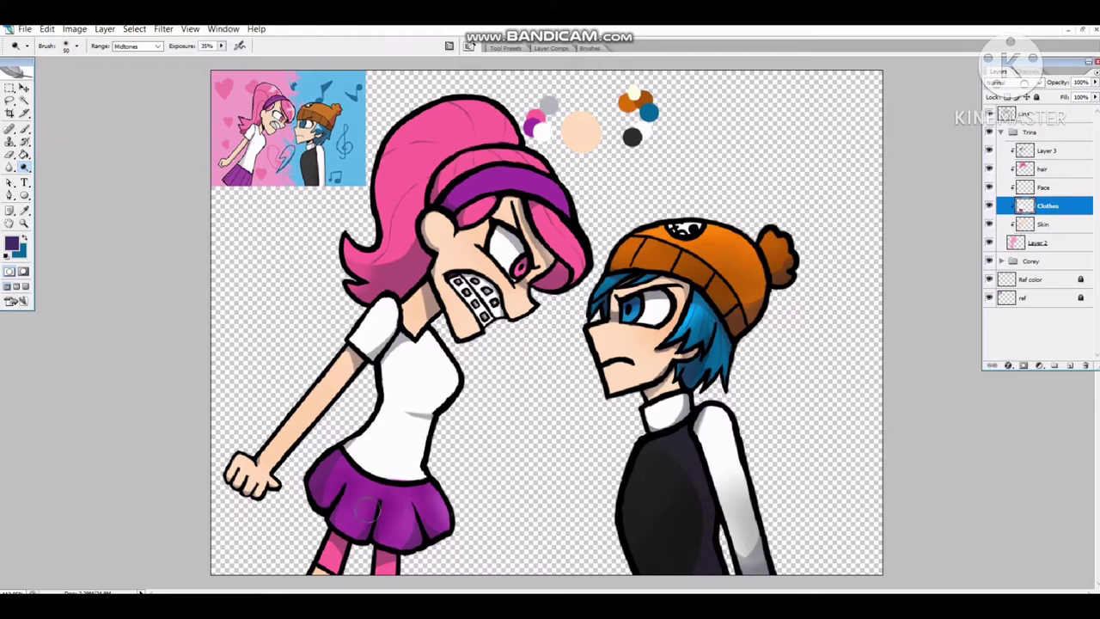
# Burn soft grey shading into the girl's white shirt and sleeve in the Highlights range at 26% exposure.
pyautogui.moveTo(24, 167); pyautogui.dragTo(61, 183)
pyautogui.moveTo(404, 387); pyautogui.dragTo(379, 443)
pyautogui.rightClick(344, 369)
pyautogui.press('Escape')
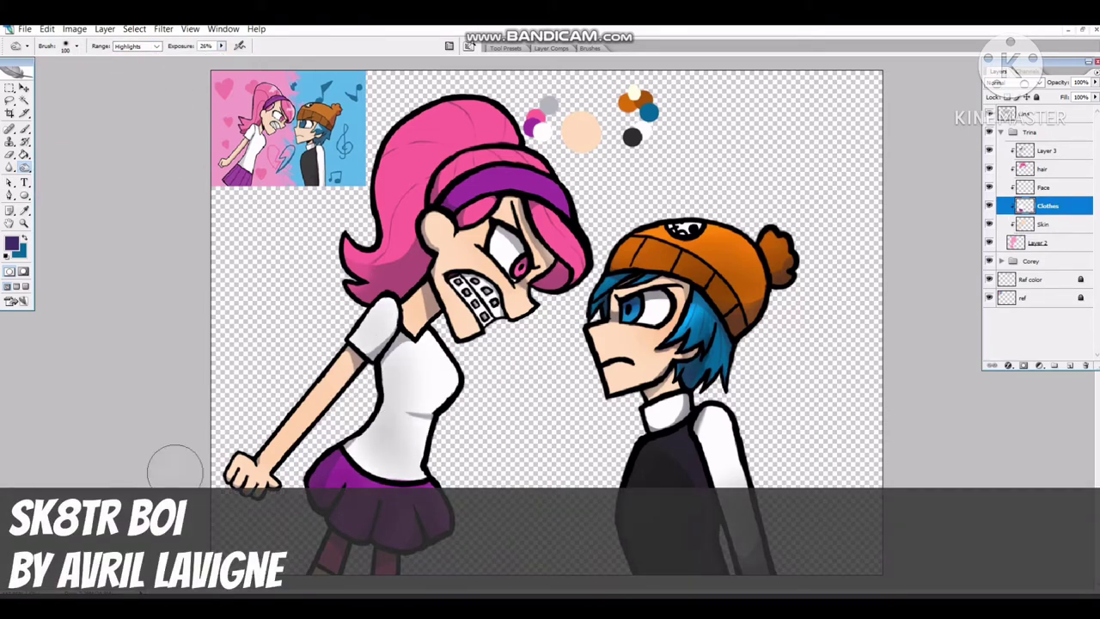
pyautogui.press('2')
pyautogui.press('6')
# Burn shading into the girl's eyes and mouth on the Face layer with a size 30 brush at 55% exposure, using Midtones and Highlights.
pyautogui.hotkey('alt', ']')
pyautogui.press('[')
pyautogui.press('[')
pyautogui.press('[')
pyautogui.press('[')
pyautogui.press('[')
pyautogui.press('[')
pyautogui.press('[')
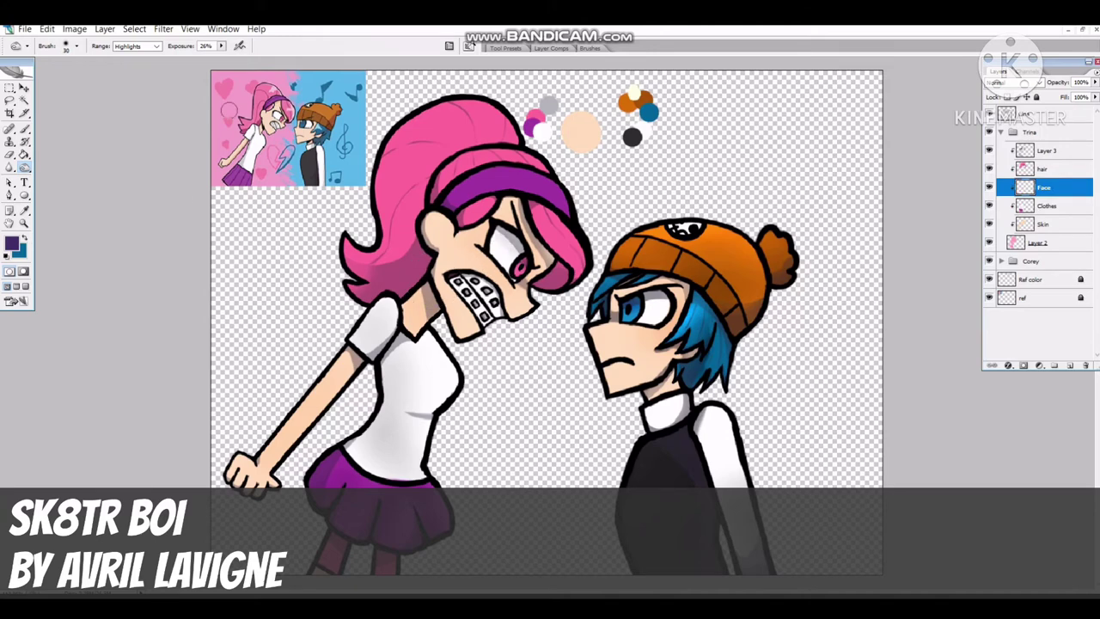
pyautogui.click(129, 45)
pyautogui.click(129, 66)
pyautogui.moveTo(221, 46); pyautogui.dragTo(234, 59)
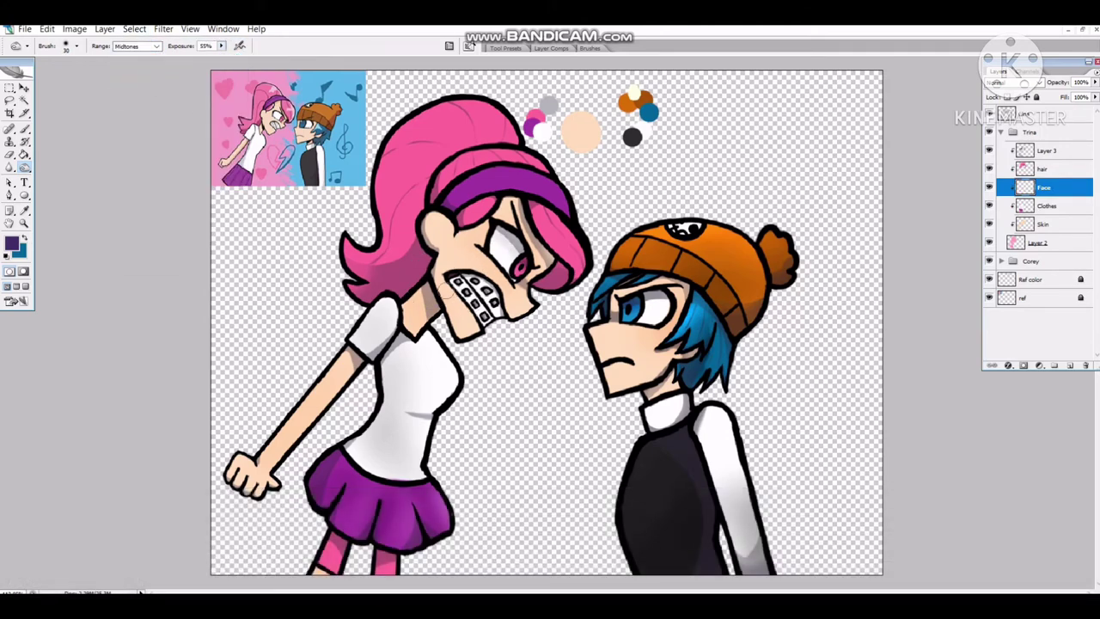
pyautogui.click(24, 166)
pyautogui.click(137, 46)
pyautogui.click(171, 98)
pyautogui.press('z')
pyautogui.click(477, 296)
pyautogui.press('o')
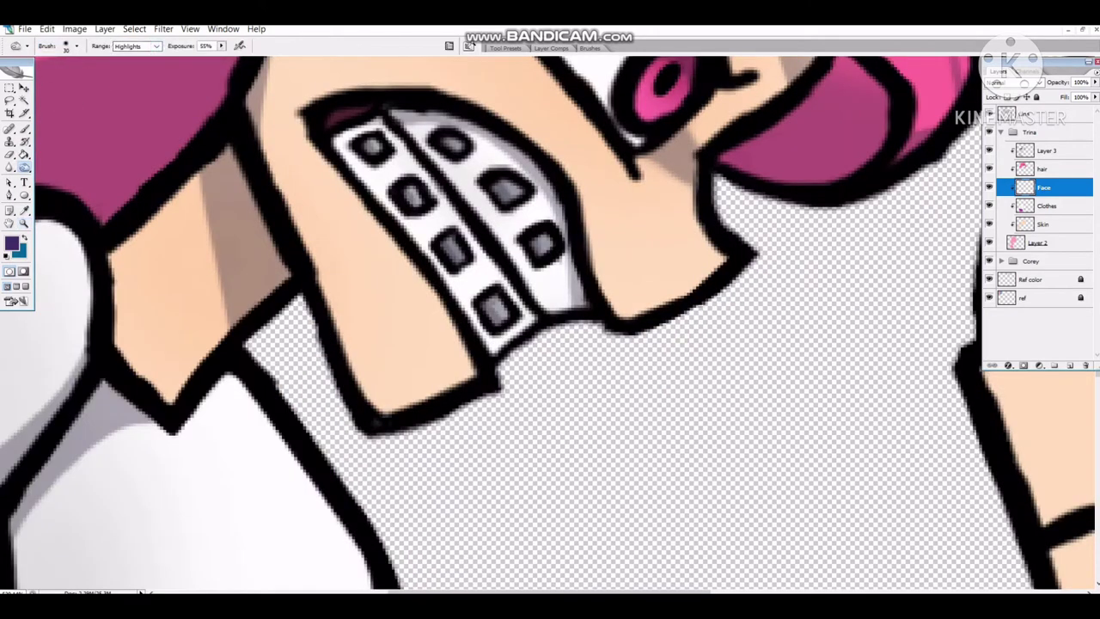
# Dodge small highlights onto the metal brackets of the girl's braces in the Highlights range at 35% exposure.
pyautogui.click(129, 46)
pyautogui.click(129, 75)
pyautogui.press('[')
pyautogui.press('[')
pyautogui.press('[')
pyautogui.press('[')
pyautogui.press('[')
pyautogui.click(512, 185)
pyautogui.click(546, 243)
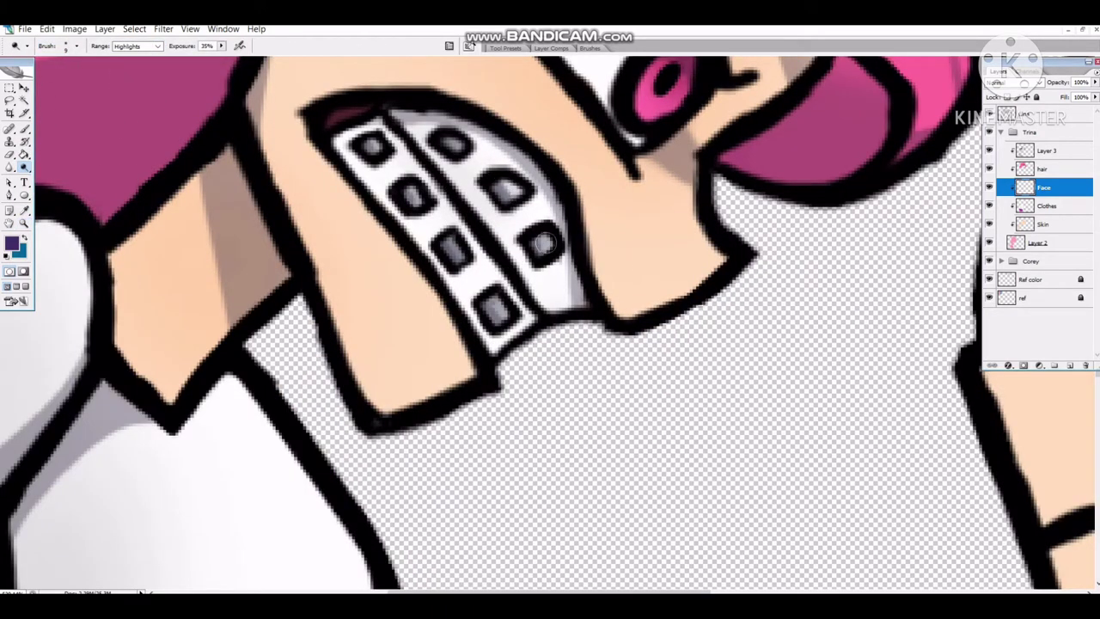
pyautogui.click(421, 189)
pyautogui.click(455, 253)
pyautogui.click(510, 316)
pyautogui.hotkey('ctrl', '-')
pyautogui.hotkey('ctrl', '-')
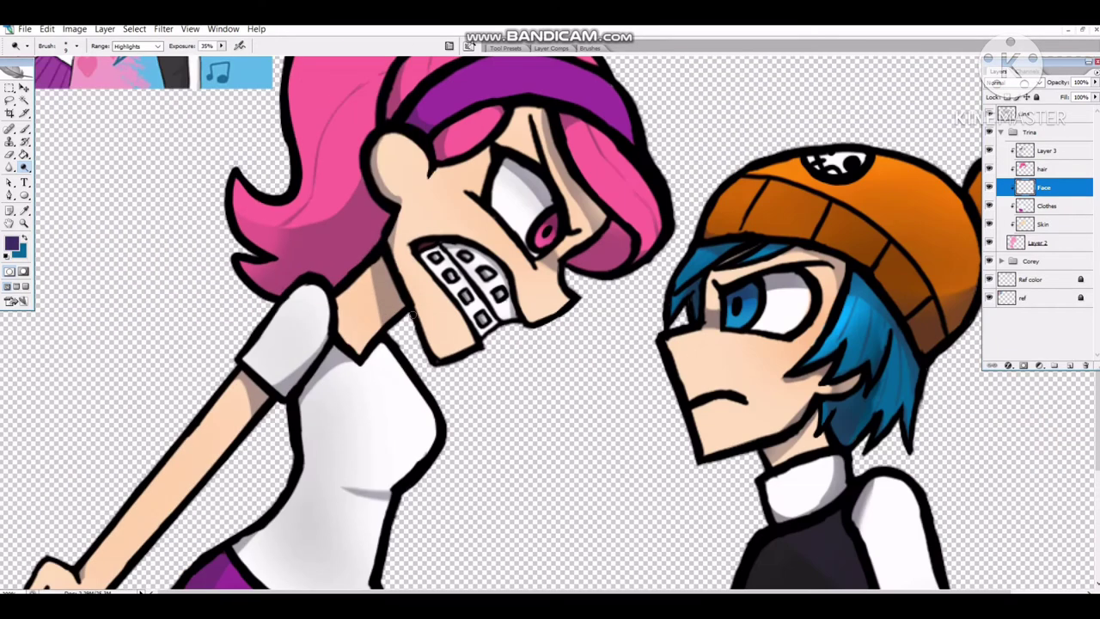
# Burn shading into the girl's pink front lock on the hair layer with a size 30 brush, Midtones range, at 55% exposure.
pyautogui.hotkey('alt', ']')
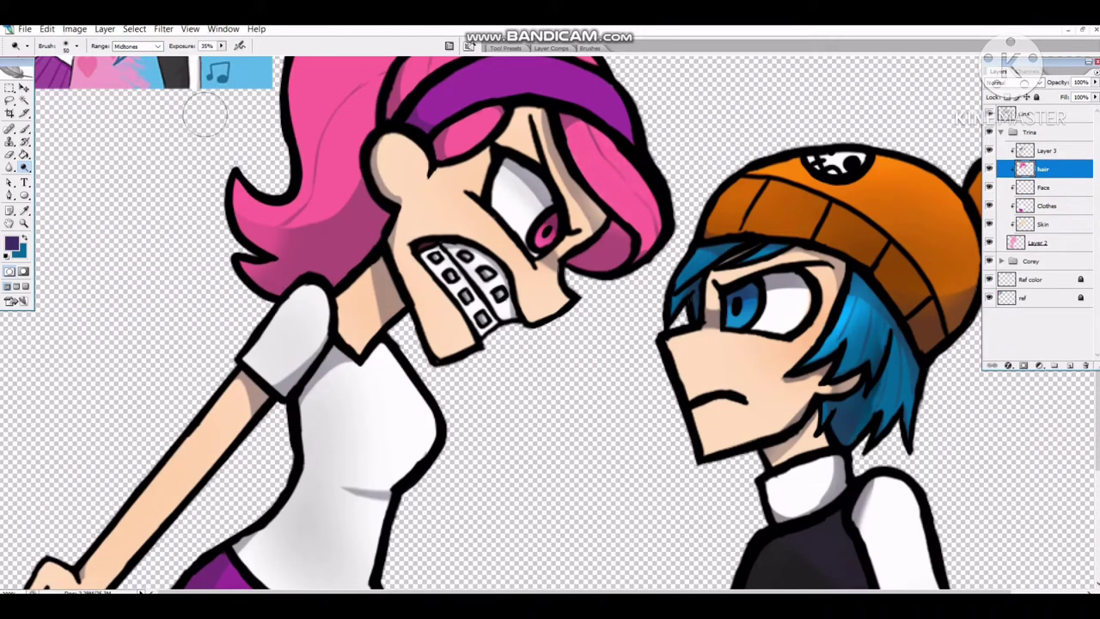
pyautogui.press('[')
pyautogui.press('[')
pyautogui.press('5')
pyautogui.press('5')
pyautogui.click(129, 45)
pyautogui.click(129, 64)
pyautogui.moveTo(610, 182); pyautogui.dragTo(612, 209)
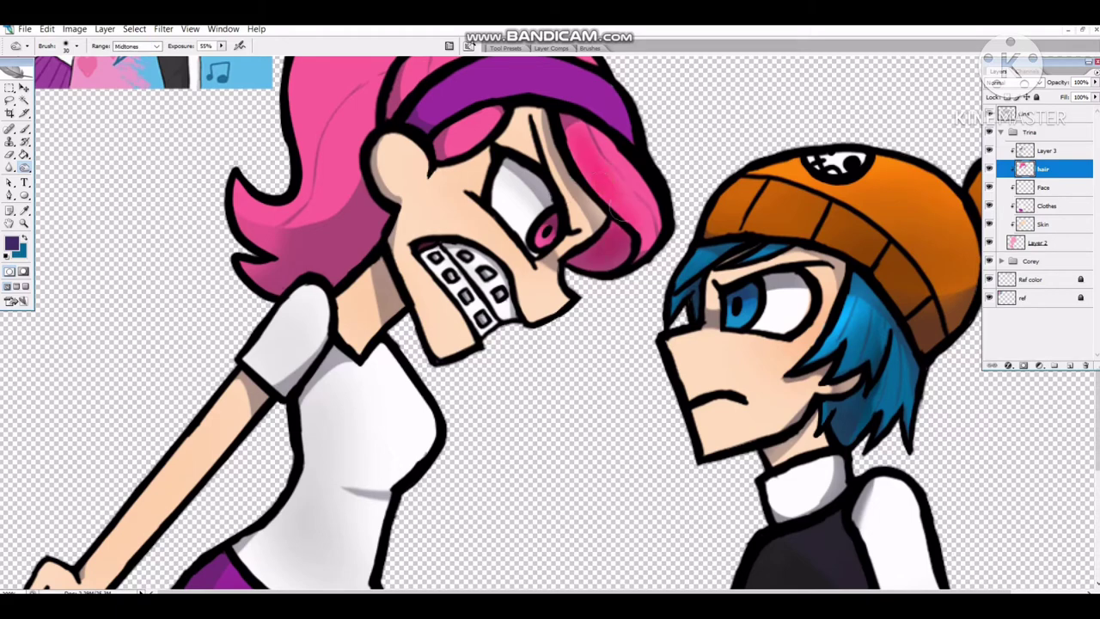
# Burn shading into the girl's front lock, fringe and ponytail in the Highlights range at 55% exposure.
pyautogui.click(129, 46)
pyautogui.click(129, 74)
pyautogui.moveTo(593, 142); pyautogui.dragTo(623, 215)
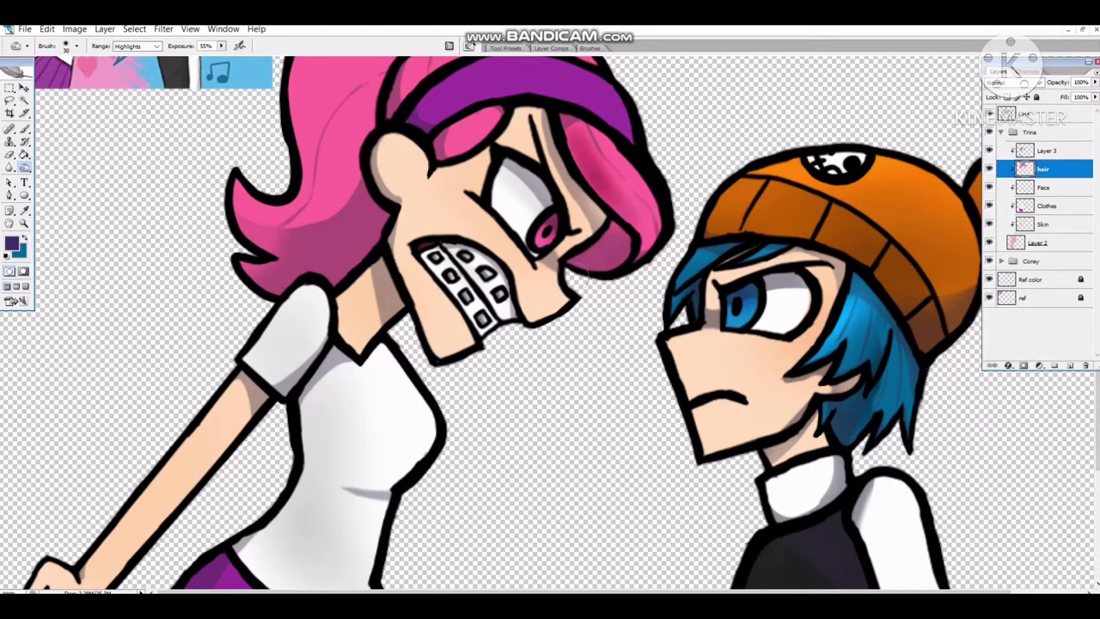
pyautogui.moveTo(438, 124); pyautogui.dragTo(477, 154)
pyautogui.moveTo(275, 225); pyautogui.dragTo(378, 172)
pyautogui.moveTo(249, 284); pyautogui.dragTo(379, 137)
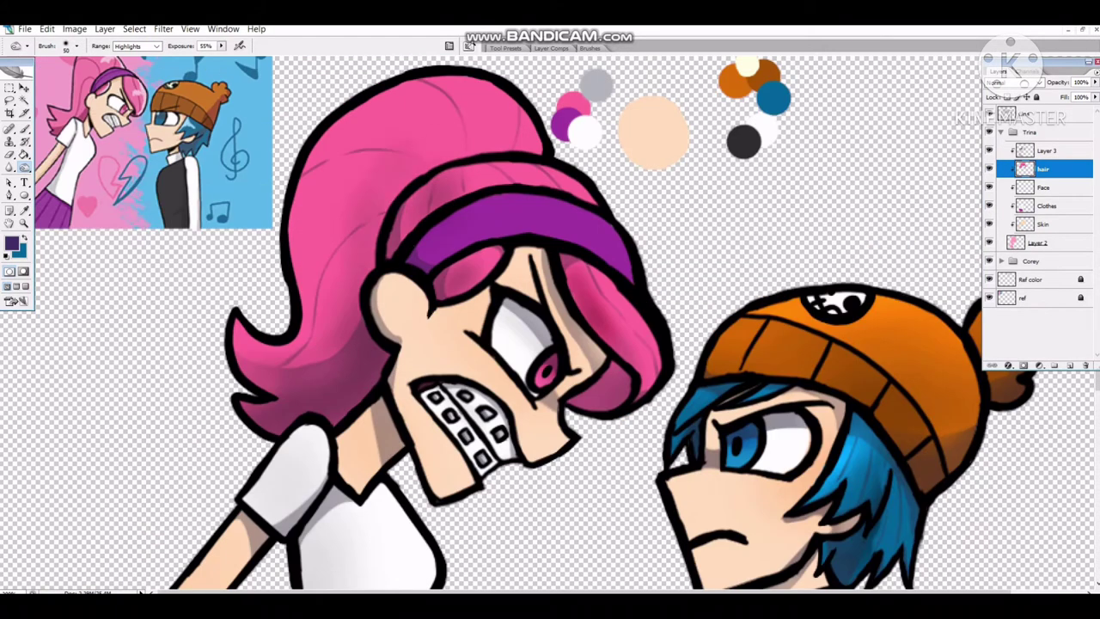
pyautogui.moveTo(361, 249); pyautogui.dragTo(516, 138)
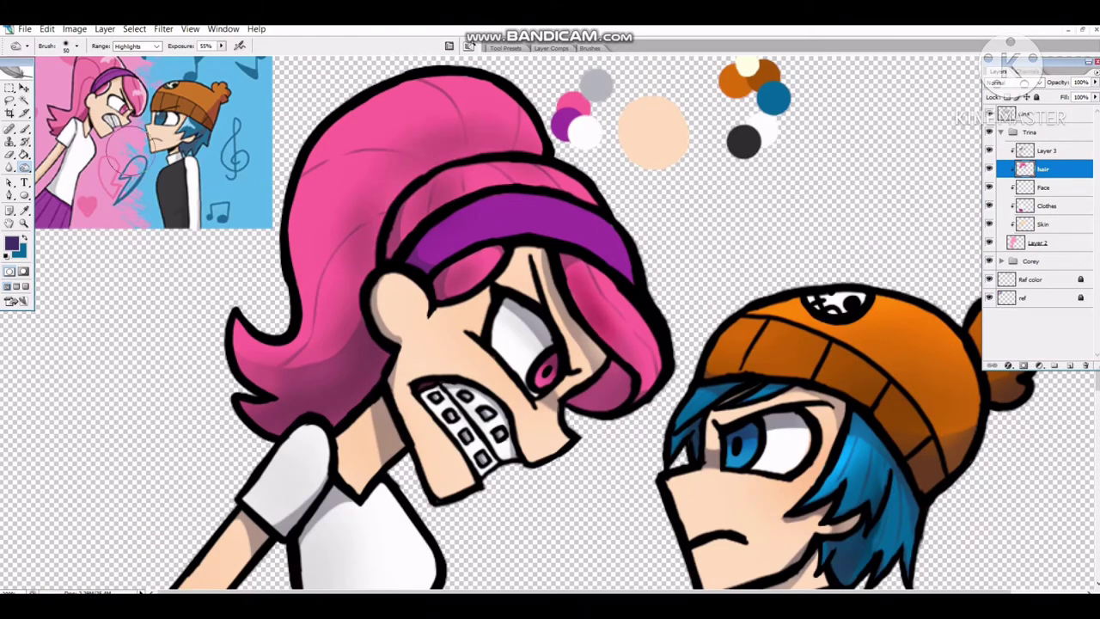
# Dodge highlights into the top of the girl's pink hair and front lock with a size 60 brush, Midtones range, at 35% exposure.
pyautogui.press('[')
pyautogui.press('[')
pyautogui.press('[')
pyautogui.press('[')
pyautogui.moveTo(533, 94); pyautogui.dragTo(326, 172)
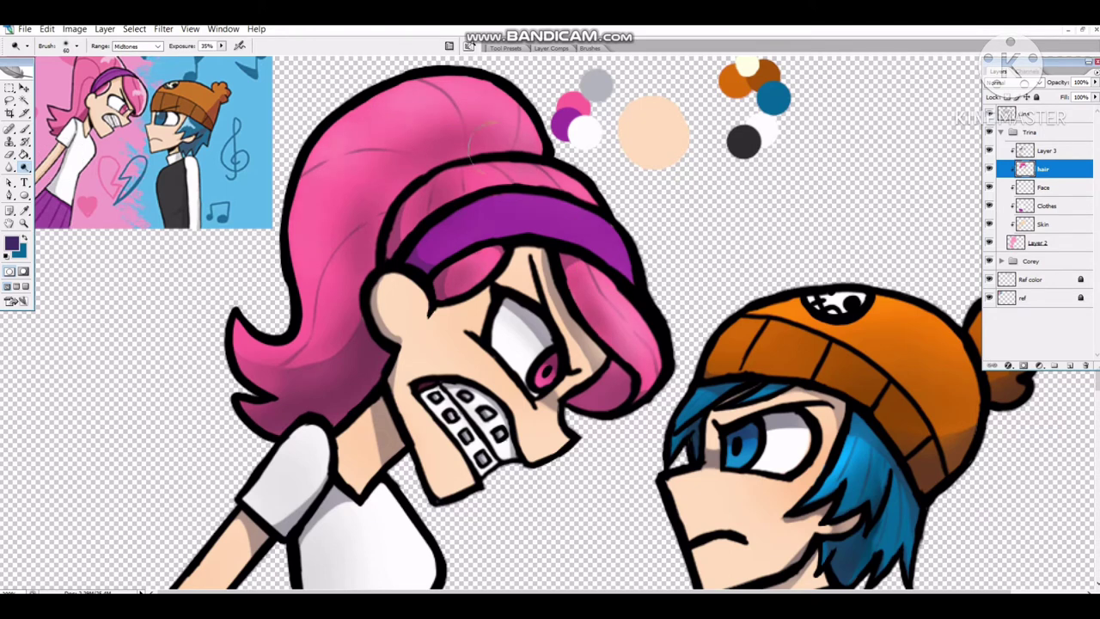
pyautogui.moveTo(515, 163); pyautogui.dragTo(446, 86)
pyautogui.moveTo(516, 111)
pyautogui.mouseDown()
pyautogui.moveTo(409, 228)
pyautogui.moveTo(559, 202)
pyautogui.mouseUp()
# Burn and dodge shading into the girl's purple headband with a size 50 brush in the Midtones range.
pyautogui.rightClick(24, 167)
pyautogui.click(69, 171)
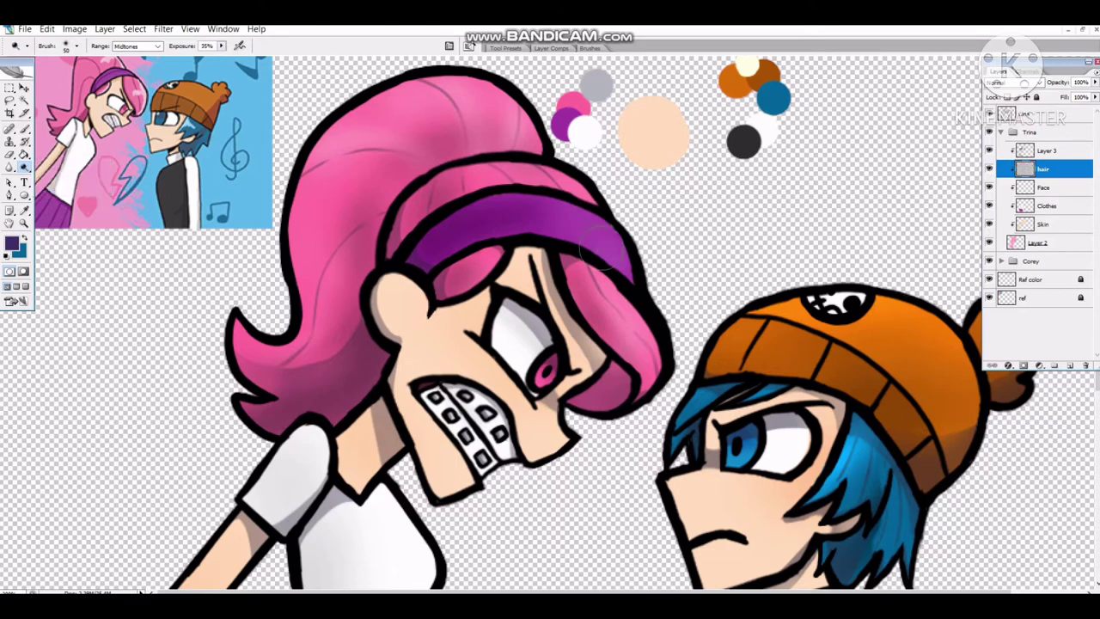
pyautogui.moveTo(601, 248); pyautogui.dragTo(606, 258)
pyautogui.rightClick(25, 167)
pyautogui.click(69, 168)
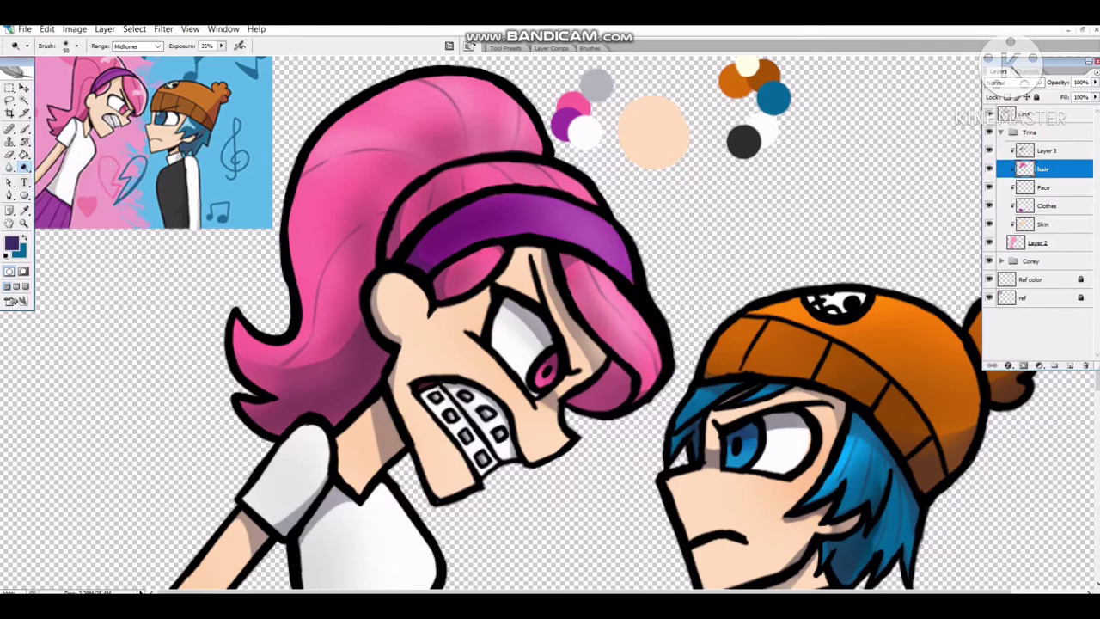
# Sample the pink of the girl's front lock and paint over the lock's inner edge with a size 20 brush.
pyautogui.press('b')
pyautogui.keyDown('alt'); pyautogui.click(588, 313); pyautogui.keyUp('alt')
pyautogui.rightClick(303, 210)
pyautogui.press('Escape')
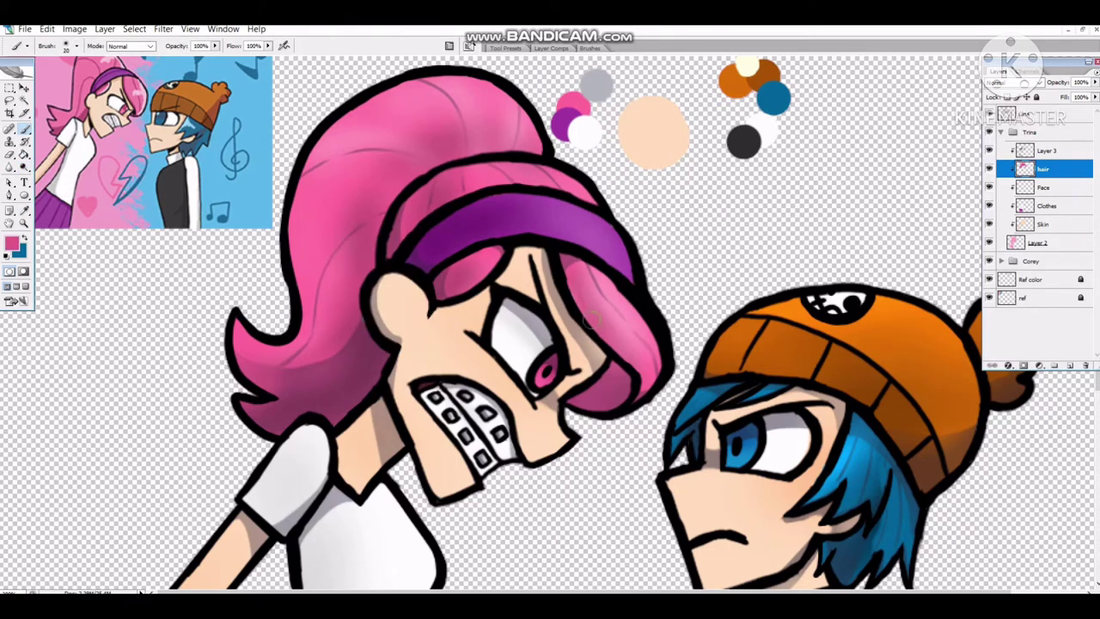
pyautogui.moveTo(588, 319)
pyautogui.mouseDown()
pyautogui.moveTo(576, 268)
pyautogui.moveTo(598, 281)
pyautogui.moveTo(657, 383)
pyautogui.mouseUp()
# Burn deeper Midtones shading into the girl's hair with a size 50 brush at 55% exposure, undoing the last stroke.
pyautogui.click(24, 166)
pyautogui.rightClick(24, 167)
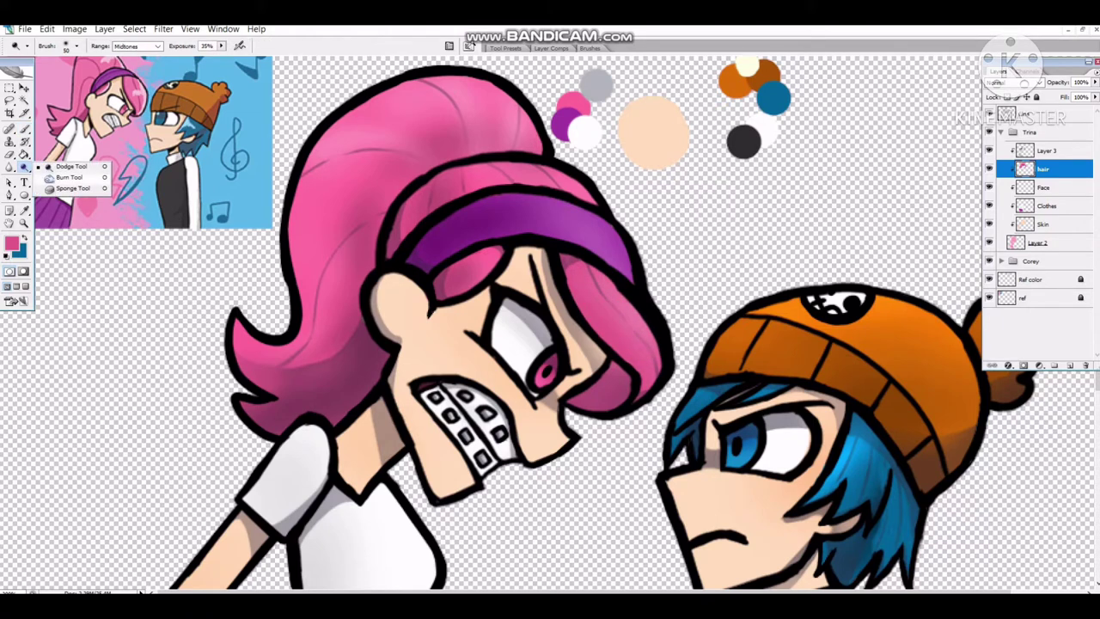
pyautogui.click(69, 179)
pyautogui.press('5')
pyautogui.press('5')
pyautogui.moveTo(327, 284); pyautogui.dragTo(249, 375)
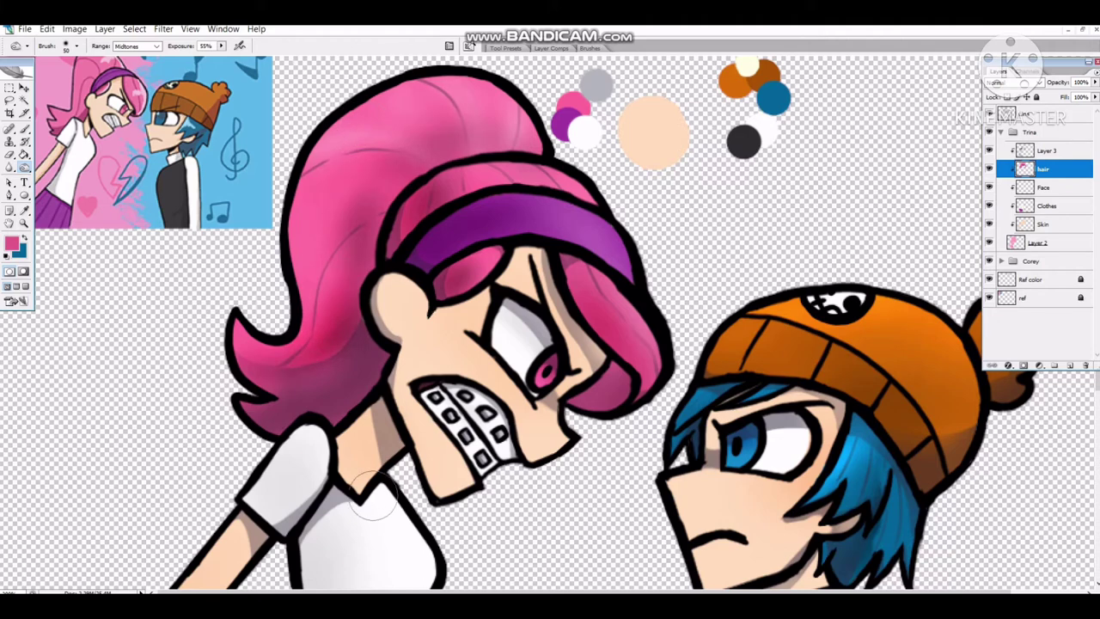
pyautogui.hotkey('ctrl', 'z')
# Burn softer shading into the girl's hair at 26% exposure, using the Midtones and Shadows ranges.
pyautogui.press('2')
pyautogui.press('6')
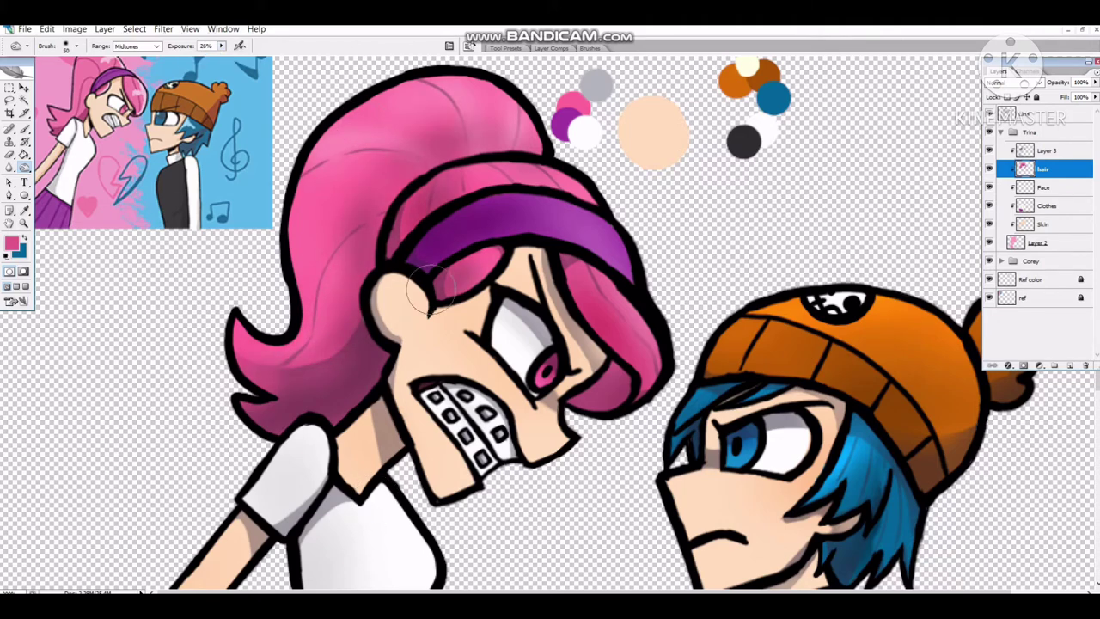
pyautogui.moveTo(340, 215); pyautogui.dragTo(446, 124)
pyautogui.hotkey('ctrl', '-')
pyautogui.hotkey('ctrl', '-')
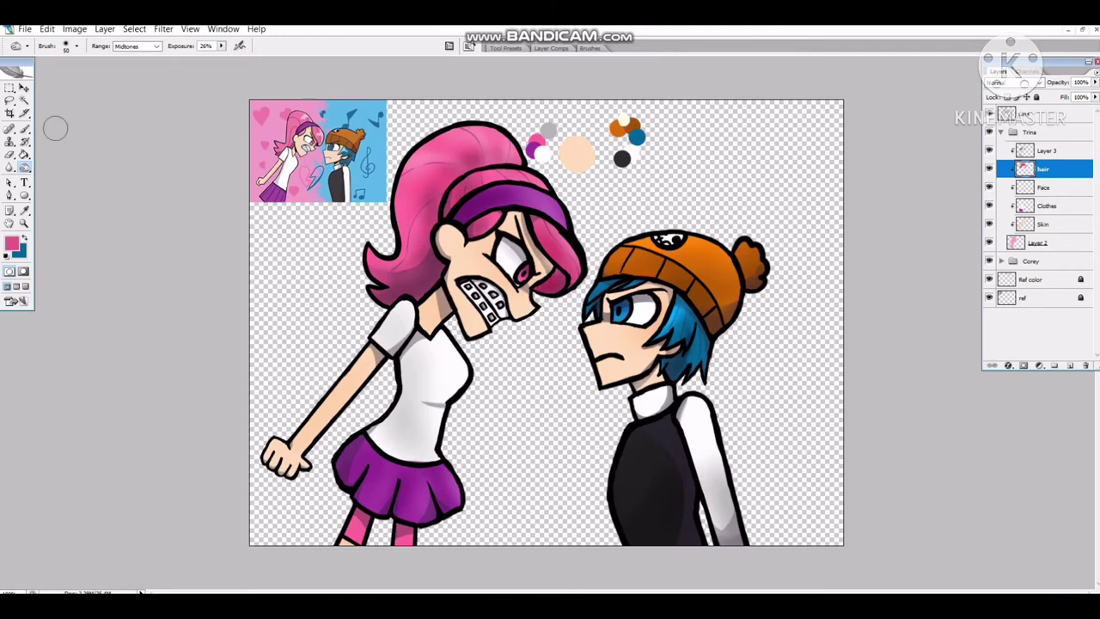
pyautogui.click(129, 46)
pyautogui.click(129, 56)
pyautogui.click(1047, 150)
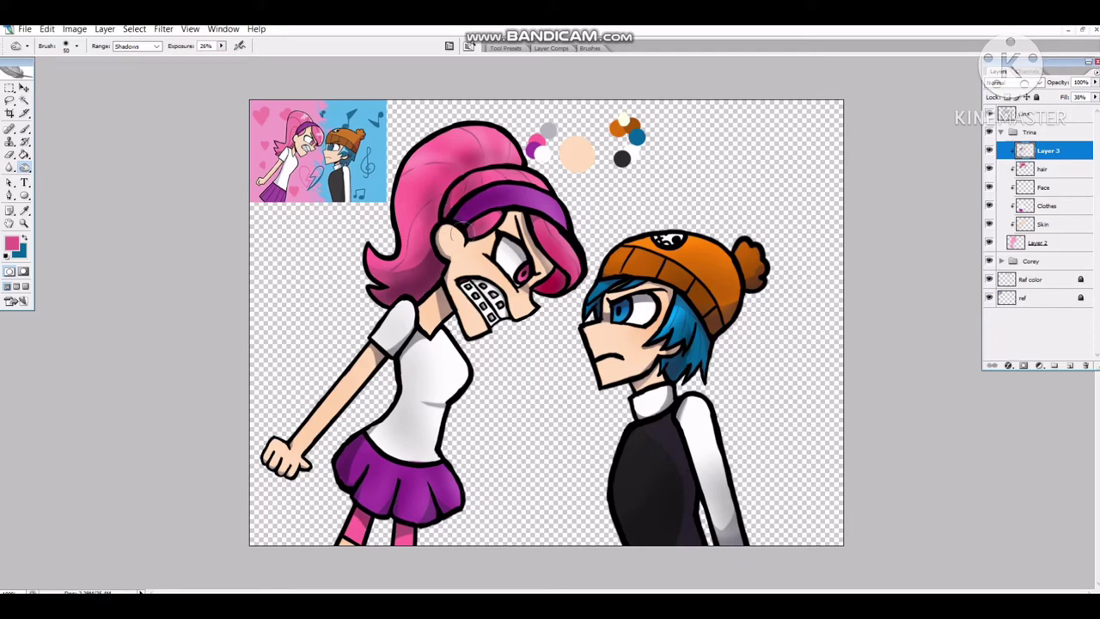
pyautogui.click(1002, 261)
pyautogui.click(1032, 260)
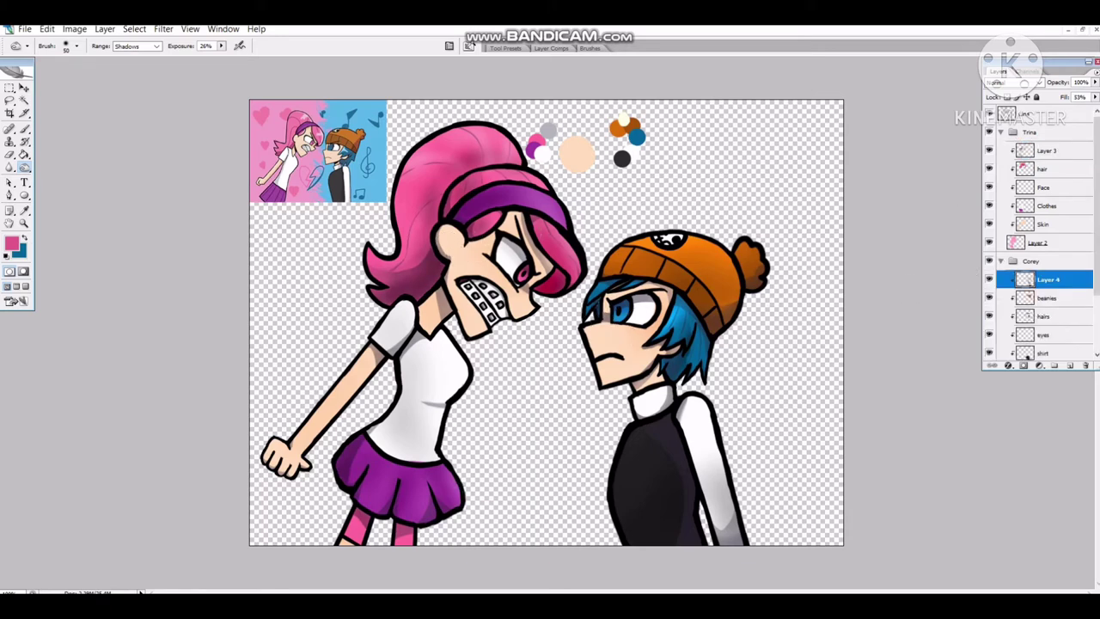
pyautogui.click(1030, 132)
pyautogui.click(1001, 132)
pyautogui.click(1031, 150)
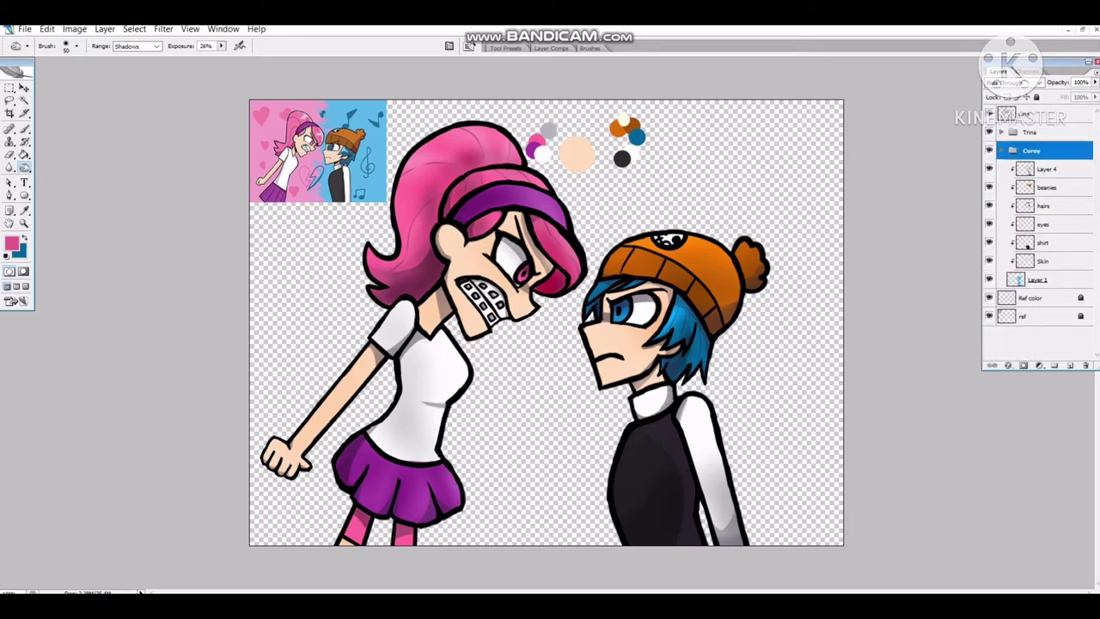
# Set the foreground colour to a very pale pink and add a new clipped layer above Layer 3 in the Trina group.
pyautogui.click(12, 244)
pyautogui.click(679, 275)
pyautogui.click(909, 249)
pyautogui.click(1002, 151)
pyautogui.click(1001, 151)
pyautogui.rightClick(1040, 148)
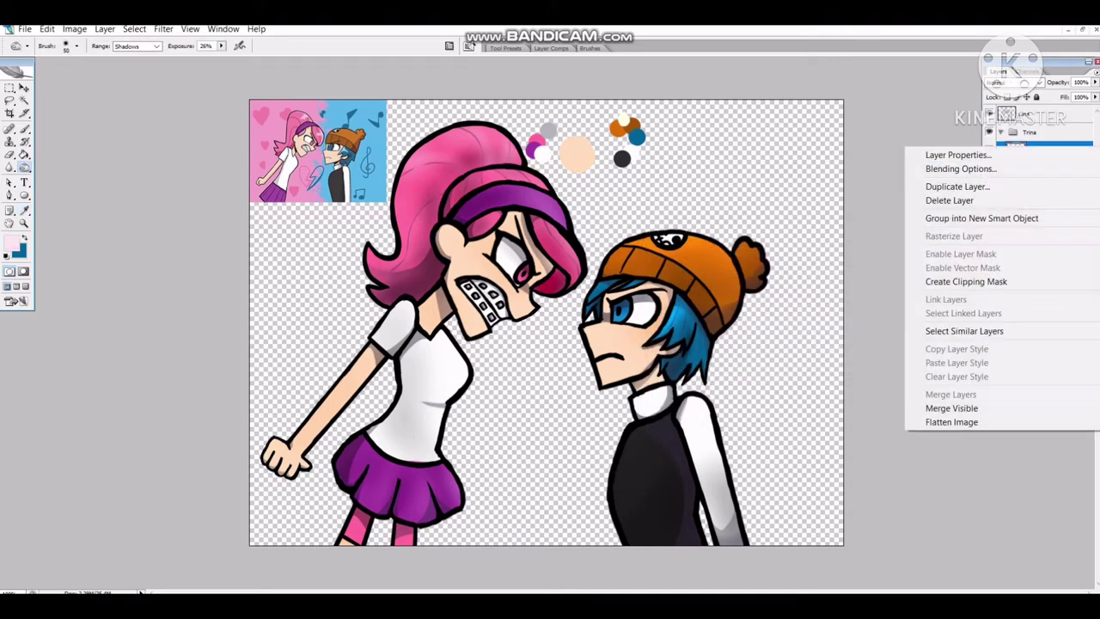
pyautogui.press('Escape')
# Paint pale pink shine spots on the girl's hair and headband within the hair selection, softening them with the Eraser at 59% opacity.
pyautogui.click(24, 127)
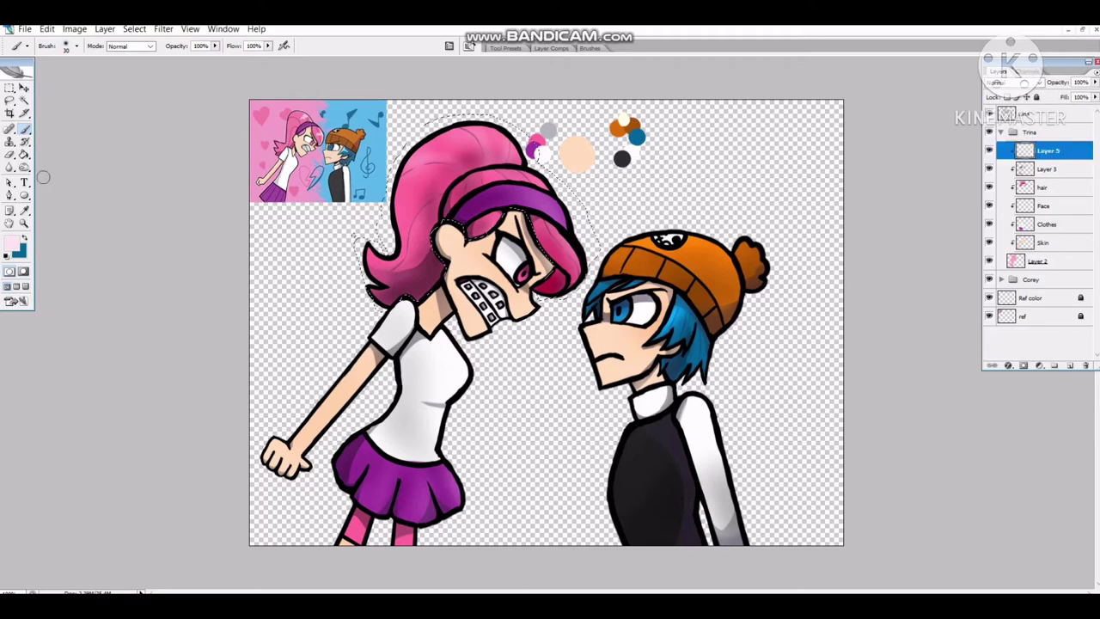
pyautogui.click(507, 47)
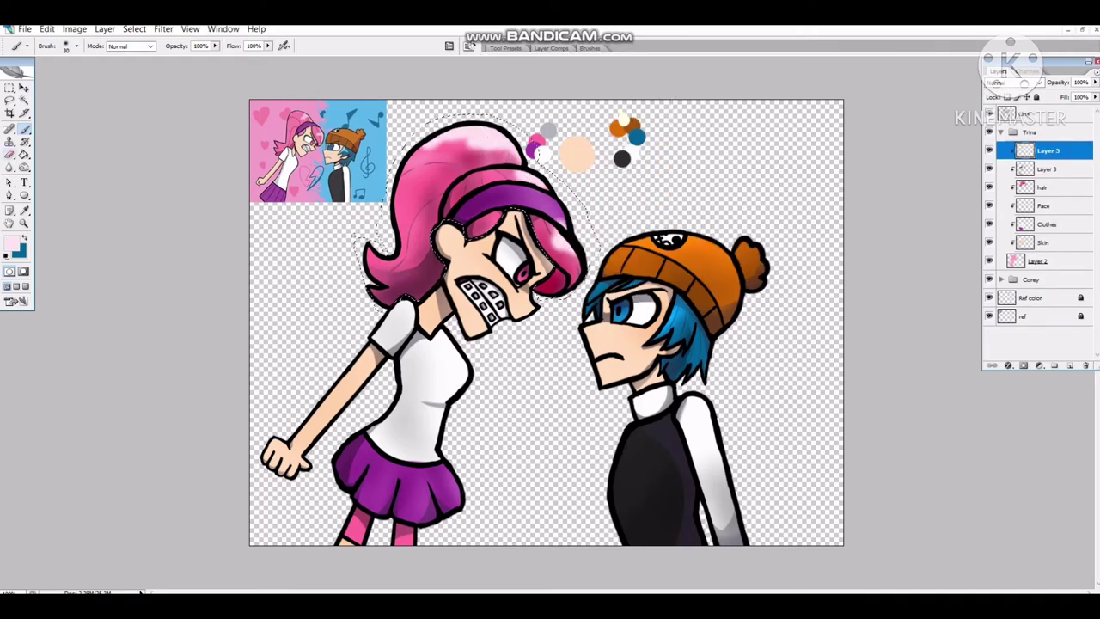
pyautogui.press('e')
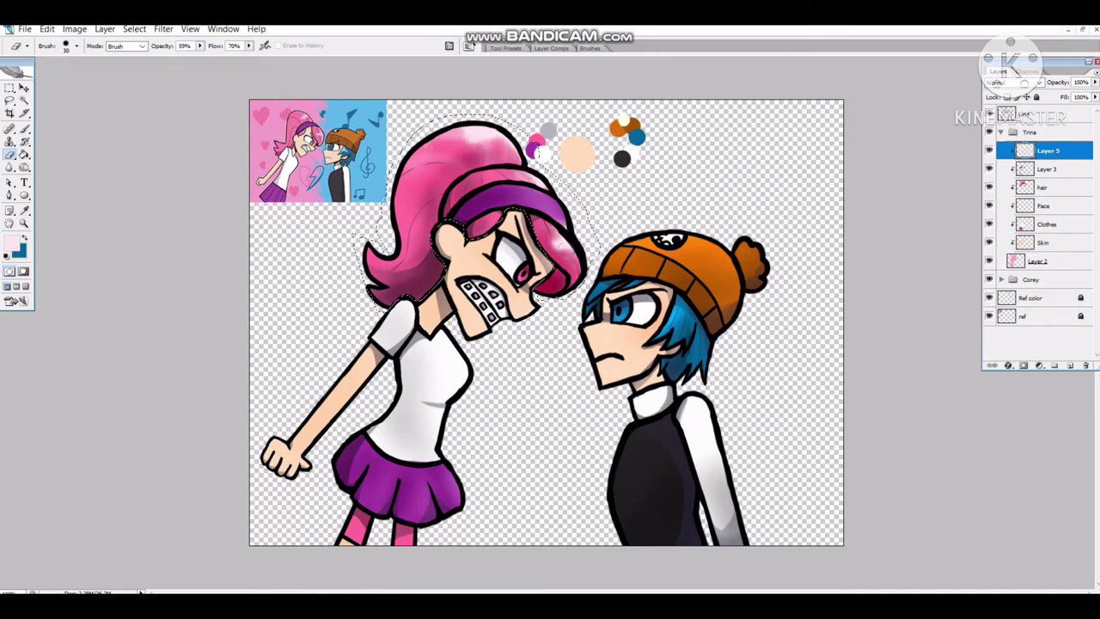
pyautogui.press('b')
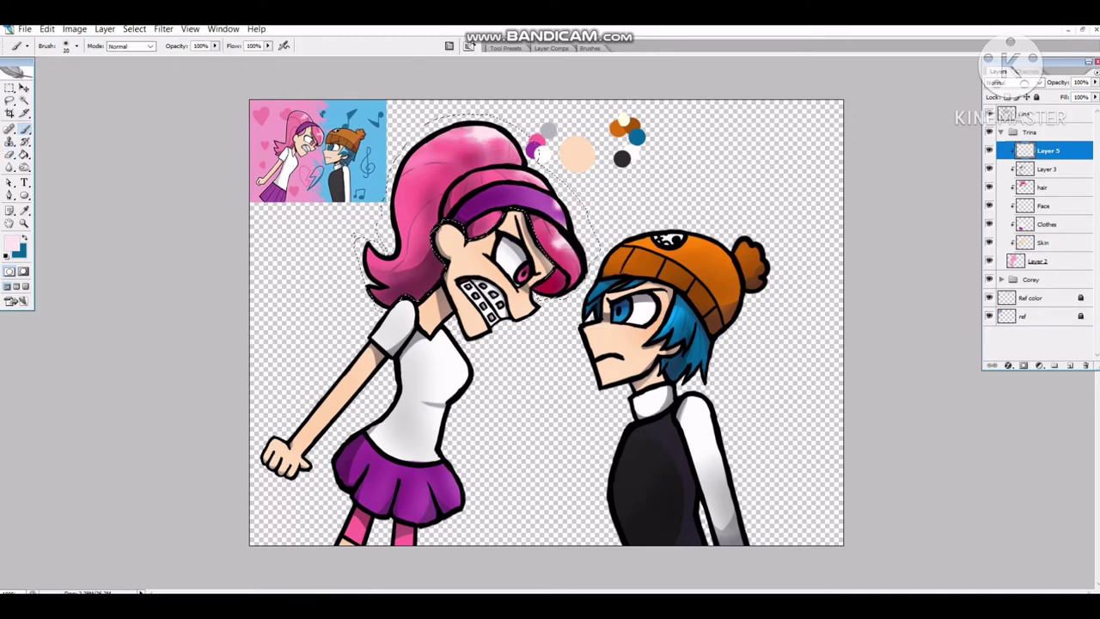
pyautogui.press('e')
pyautogui.press('b')
pyautogui.press('e')
pyautogui.press('b')
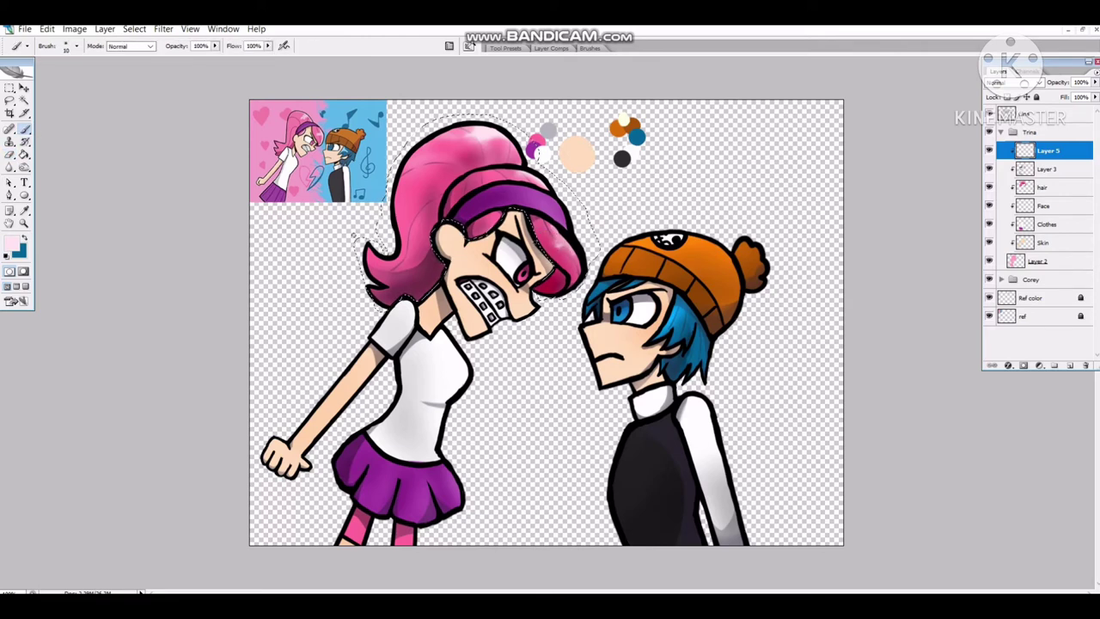
pyautogui.press('e')
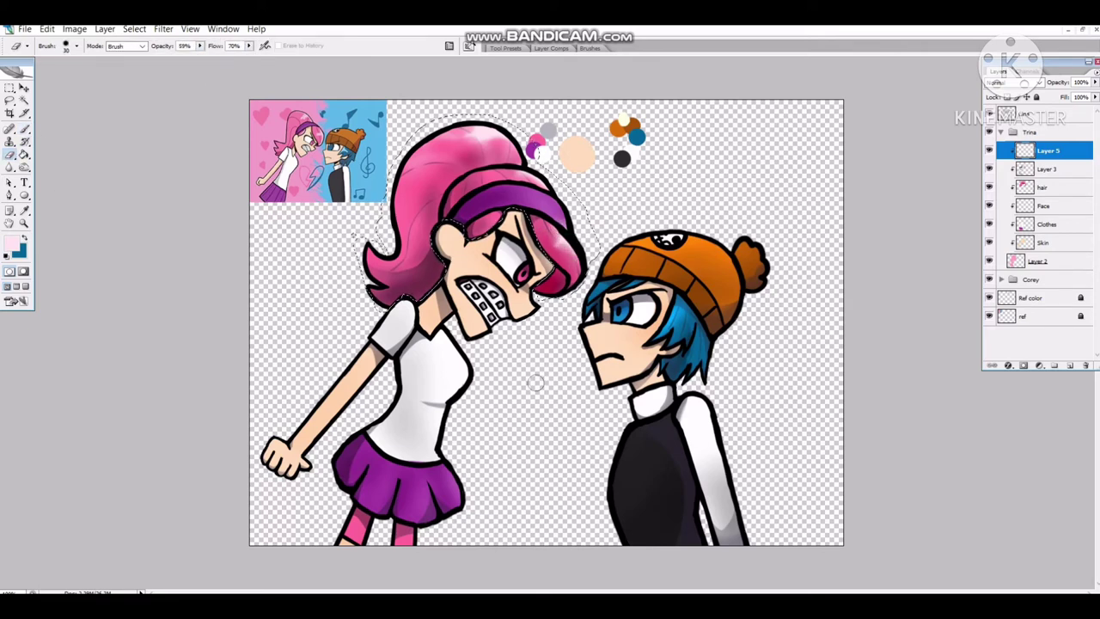
# Dodge the girl's pink iris on the Face layer with a size 10 brush, Highlights range, at 35% exposure.
pyautogui.click(24, 166)
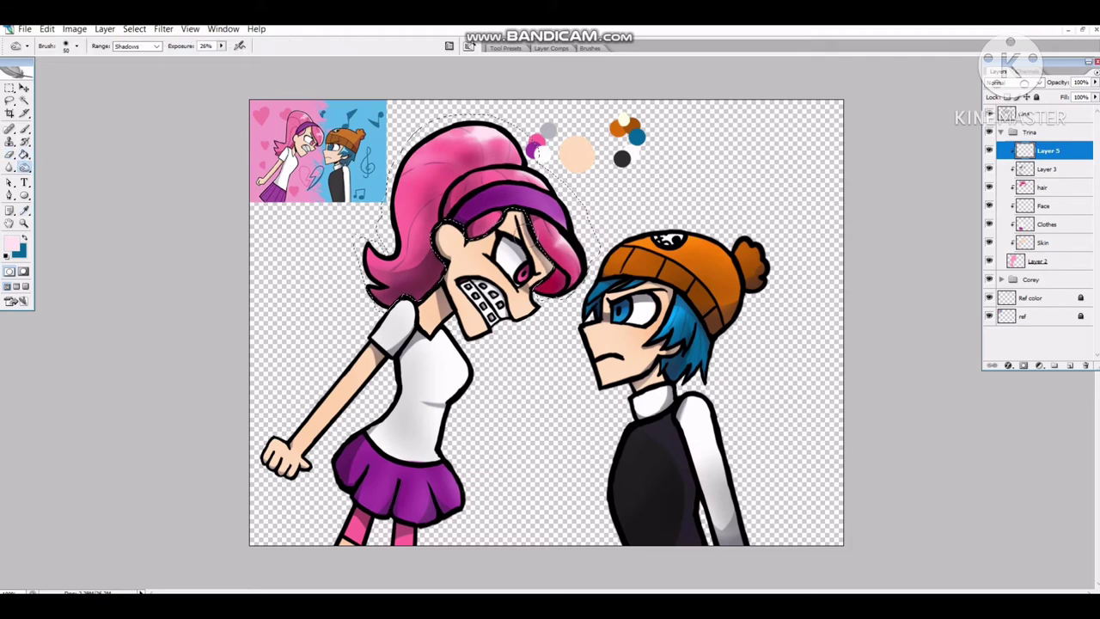
pyautogui.rightClick(24, 167)
pyautogui.click(65, 167)
pyautogui.click(1044, 206)
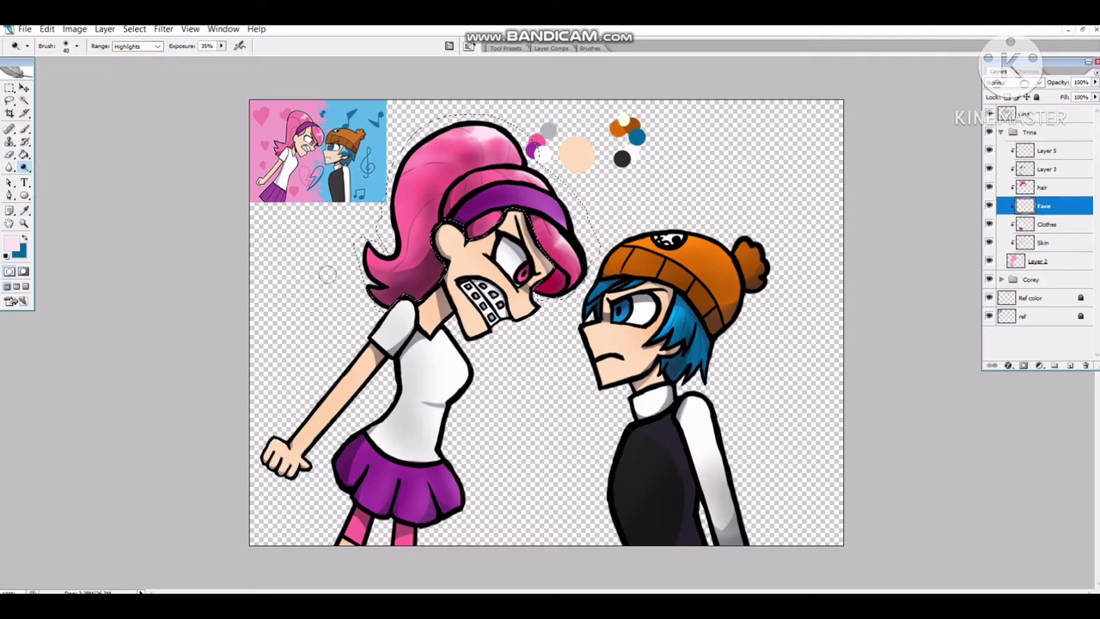
pyautogui.press('z')
pyautogui.press('o')
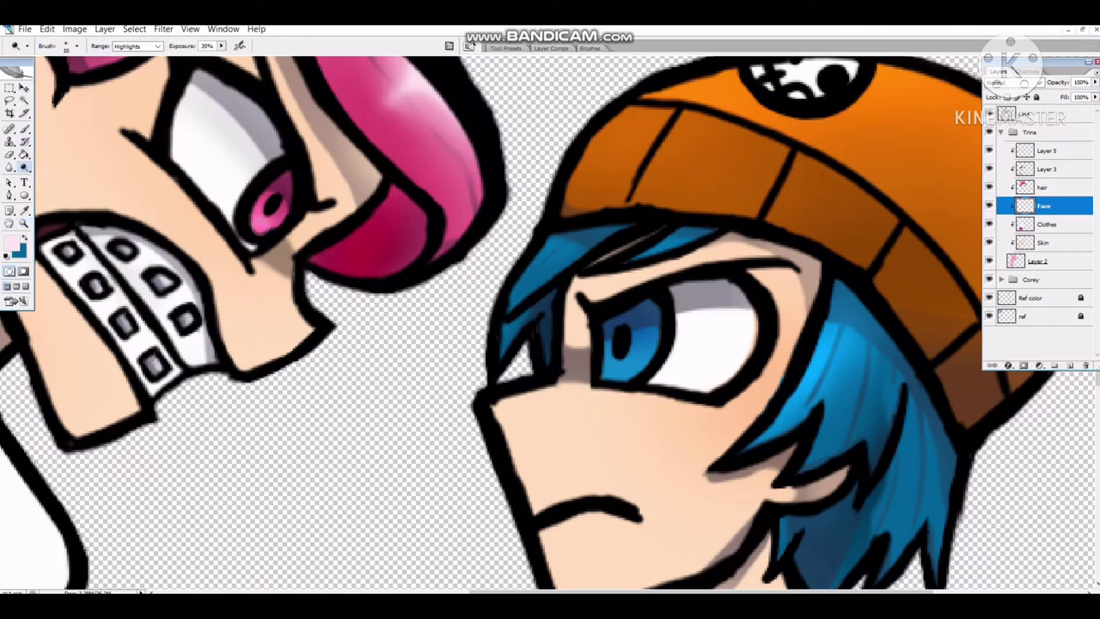
# Dodge bright highlights into the boy's blue iris on the eyes layer and into his blue hair on the hairs layer.
pyautogui.click(1001, 279)
pyautogui.click(1045, 350)
pyautogui.moveTo(602, 357)
pyautogui.mouseDown()
pyautogui.moveTo(632, 378)
pyautogui.moveTo(615, 366)
pyautogui.mouseUp()
pyautogui.click(1044, 333)
pyautogui.moveTo(530, 271)
pyautogui.mouseDown()
pyautogui.moveTo(555, 263)
pyautogui.moveTo(541, 284)
pyautogui.mouseUp()
pyautogui.moveTo(817, 344); pyautogui.dragTo(838, 396)
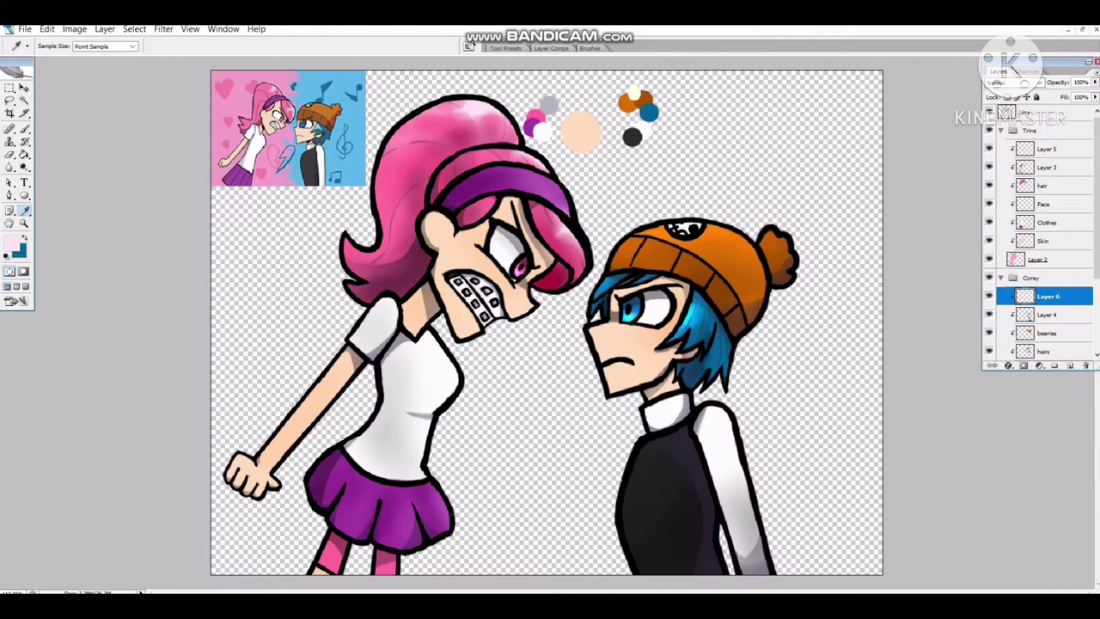
# Set the foreground colour to pale blue #d6f1ff and brush shine spots onto the boy's hair on Layer 6 at 88% opacity.
pyautogui.click(13, 245)
pyautogui.press('Return')
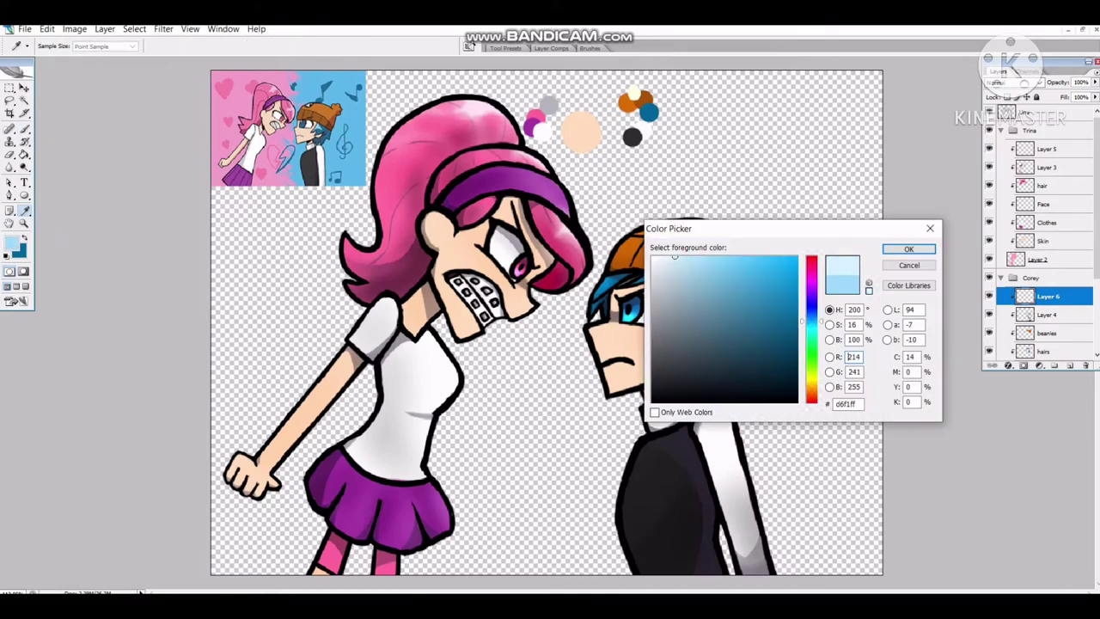
pyautogui.press('Return')
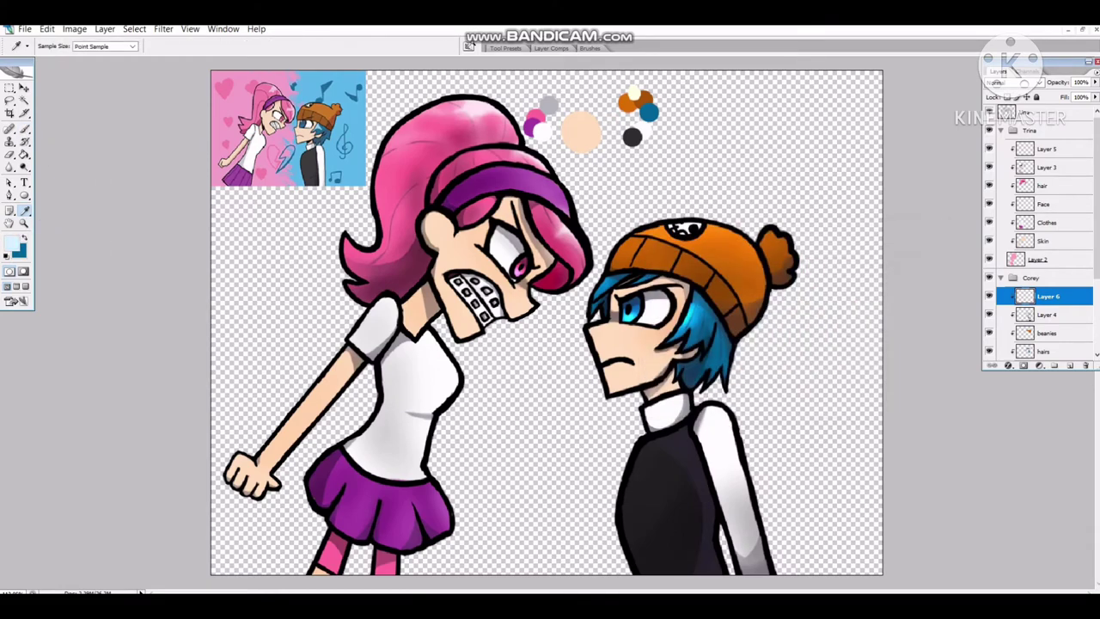
pyautogui.press('b')
pyautogui.hotkey('ctrl', '+')
pyautogui.hotkey('ctrl', '+')
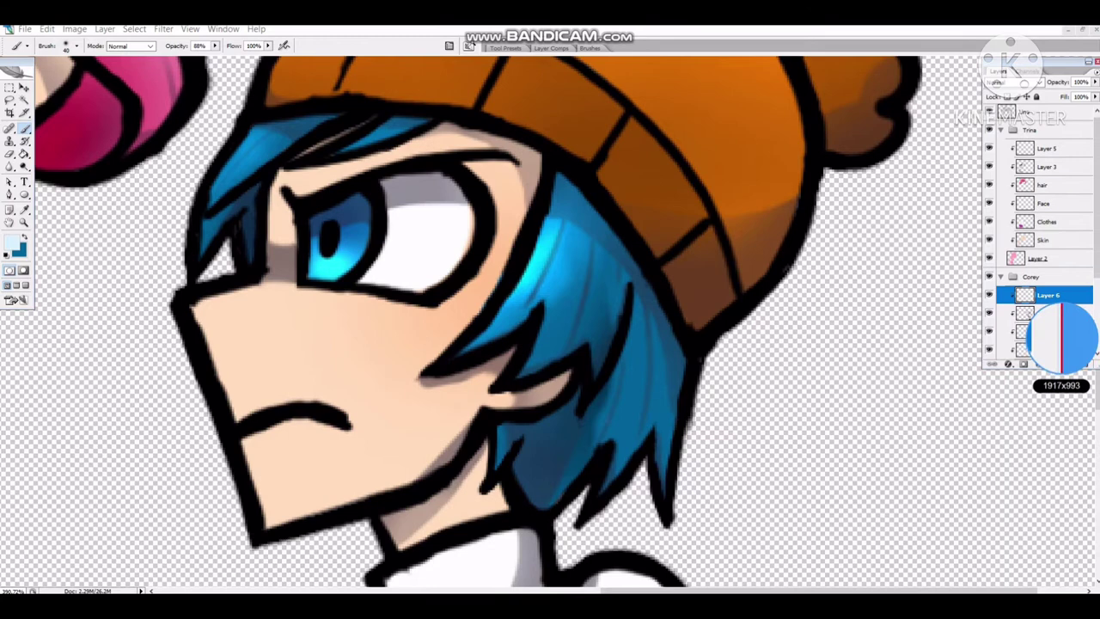
pyautogui.scroll(-1, 1040, 232)
# Load the hairs layer as a selection and soften the boy's hair shine on Layer 6 with a 20 px Eraser at 35% opacity.
pyautogui.click(1044, 294)
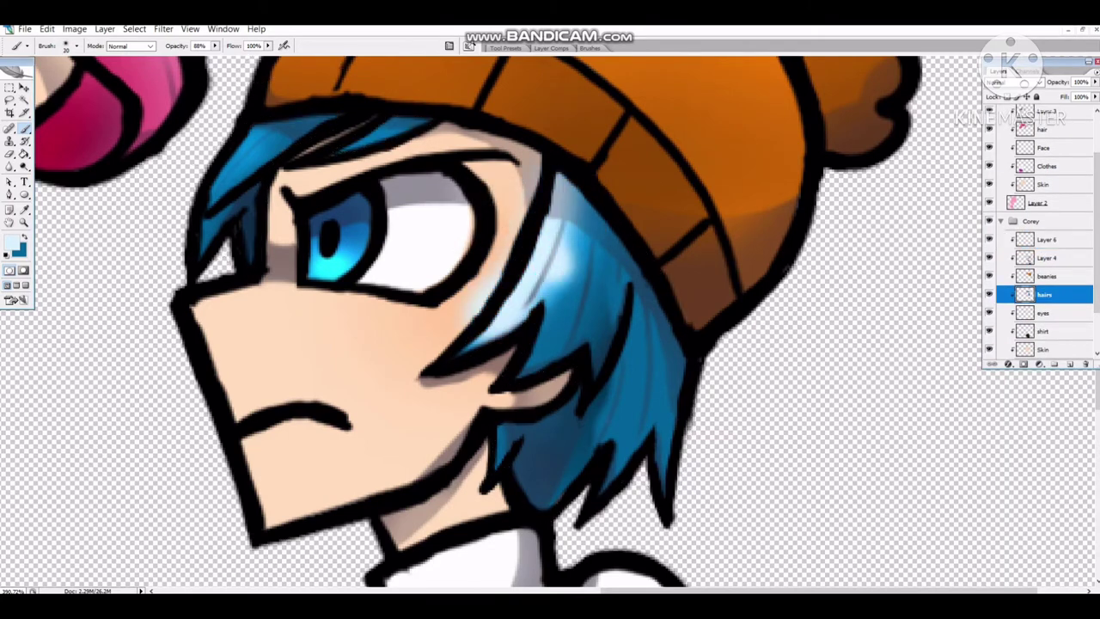
pyautogui.keyDown('ctrl'); pyautogui.click(1024, 294); pyautogui.keyUp('ctrl')
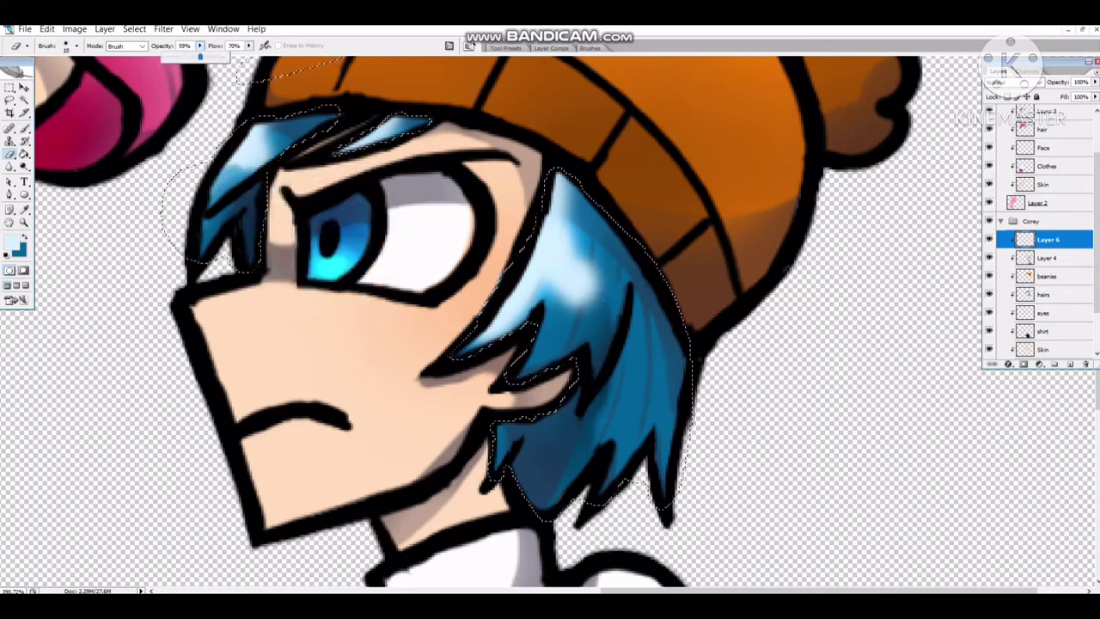
pyautogui.press('e')
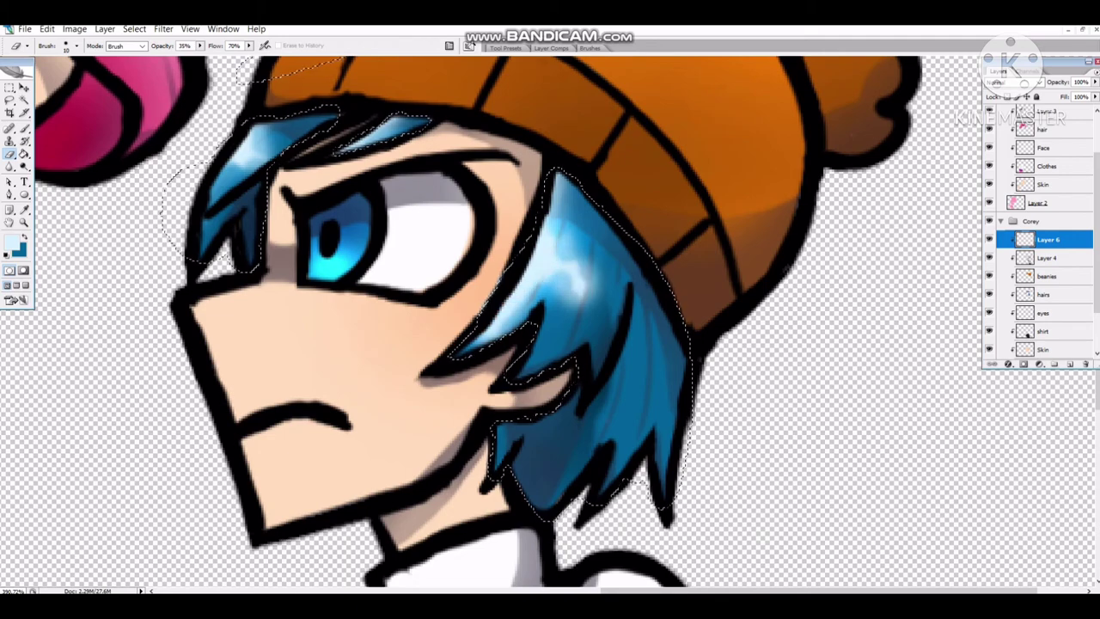
pyautogui.rightClick(507, 344)
pyautogui.moveTo(496, 397); pyautogui.dragTo(524, 398)
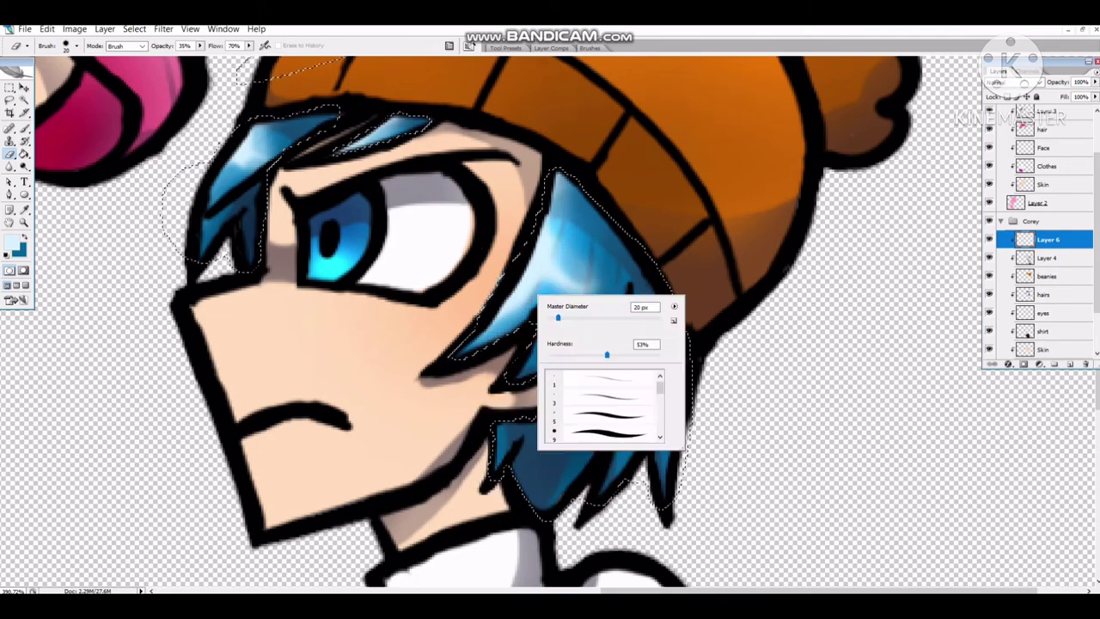
pyautogui.press('Return')
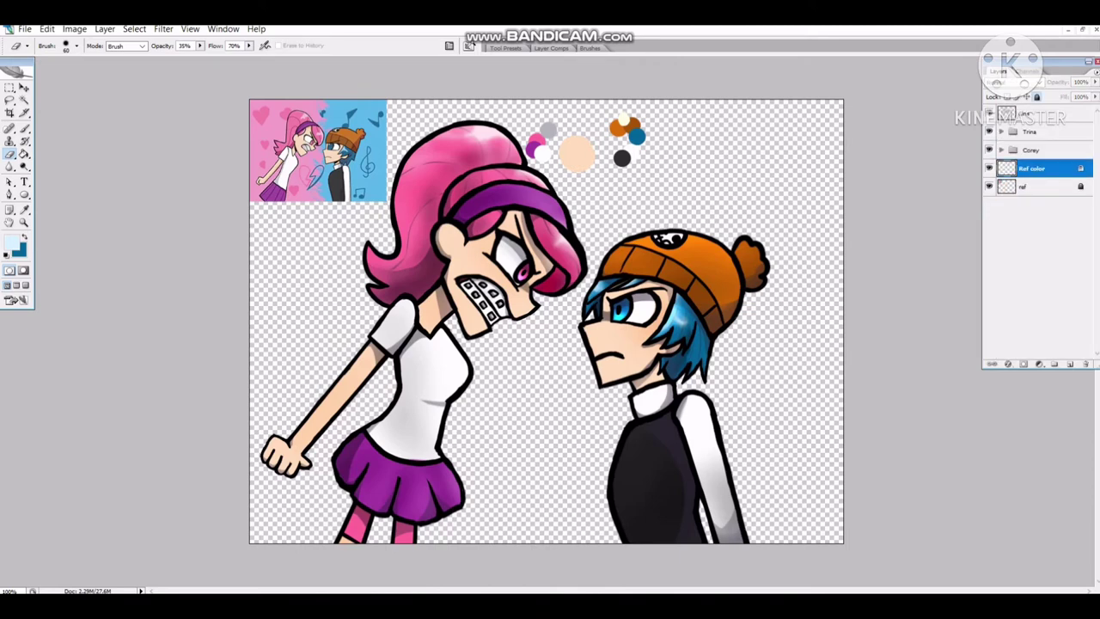
# Delete the Ref color layer from the document.
pyautogui.press('Delete')
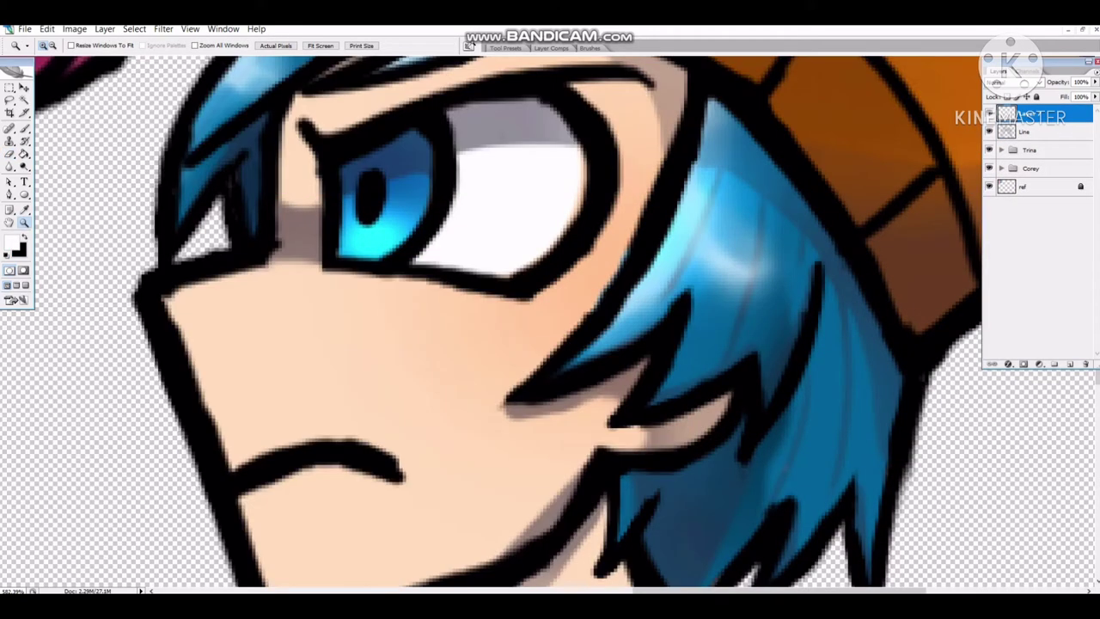
pyautogui.rightClick(471, 211)
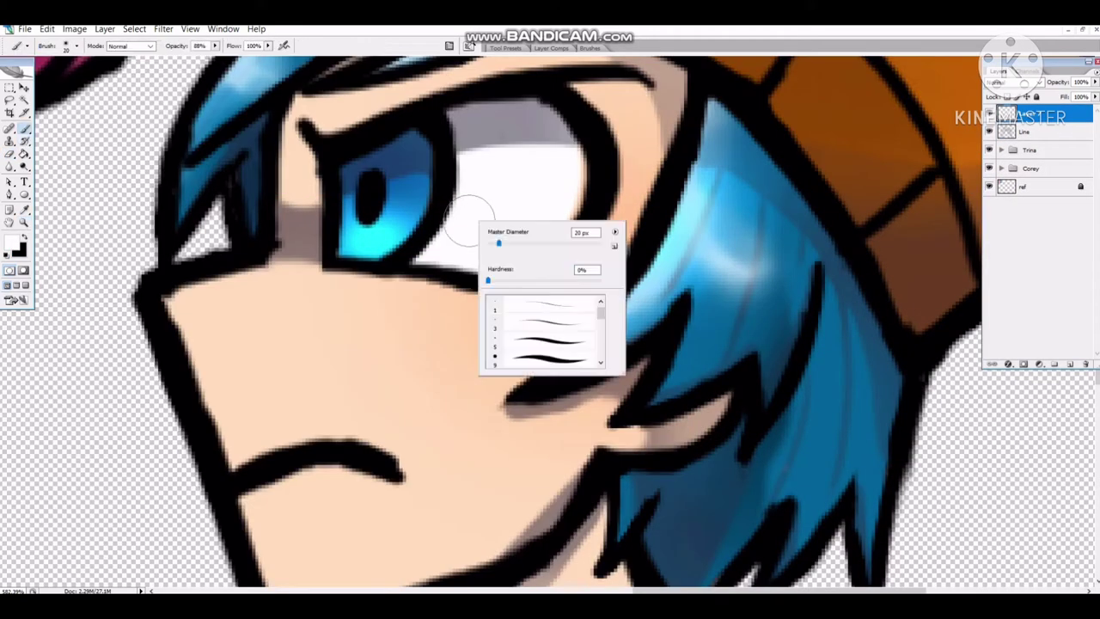
pyautogui.press('Escape')
# Expand the Corey group and make its hairs layer active.
pyautogui.click(1031, 168)
pyautogui.click(1001, 167)
pyautogui.click(1044, 259)
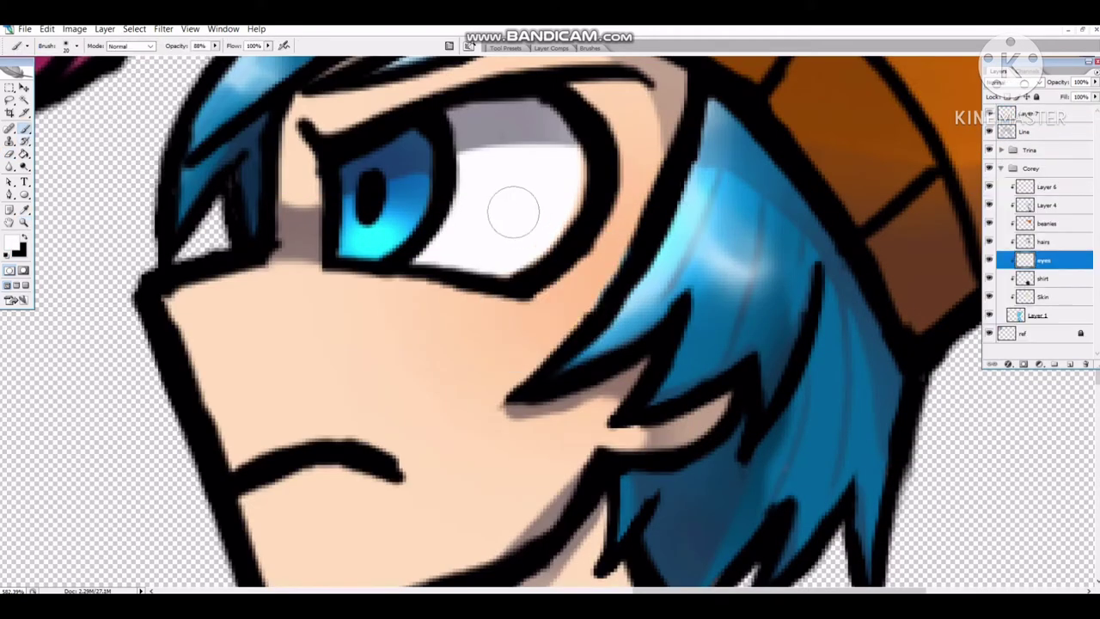
pyautogui.hotkey('alt', ']')
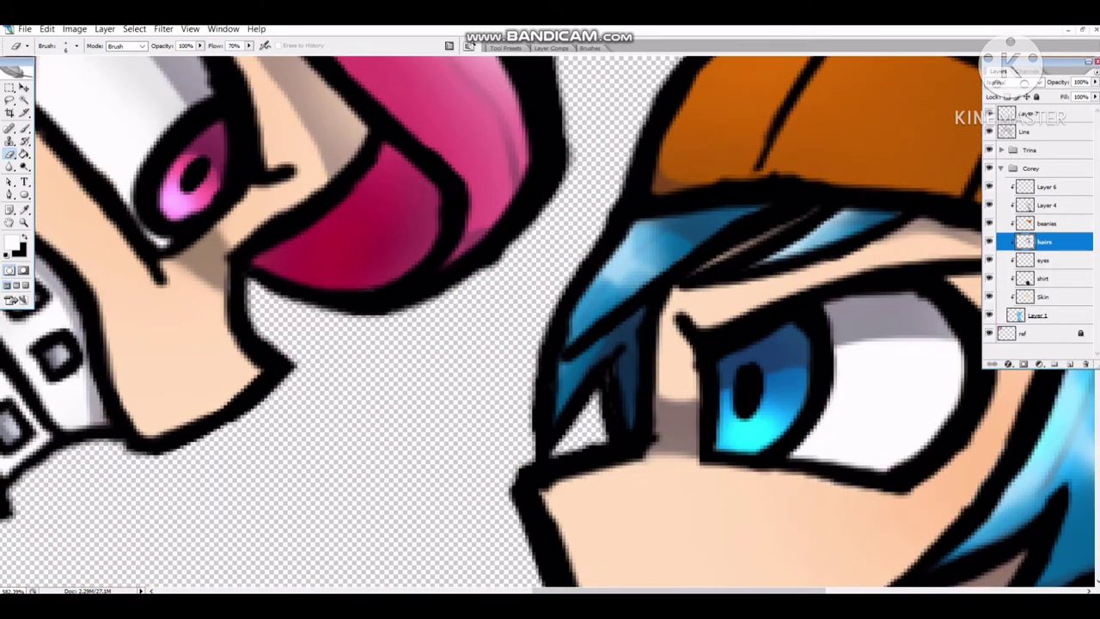
# Brush soft white 20 px shine spots onto the boy's and girl's irises on the topmost layer and set its fill to 92%.
pyautogui.rightClick(703, 297)
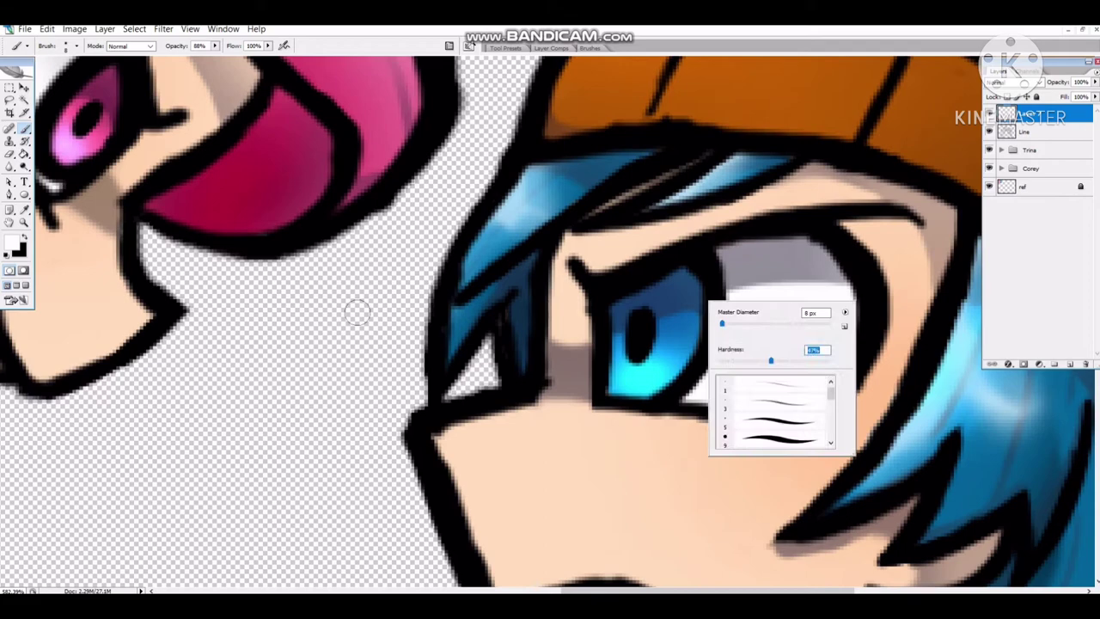
pyautogui.press('Return')
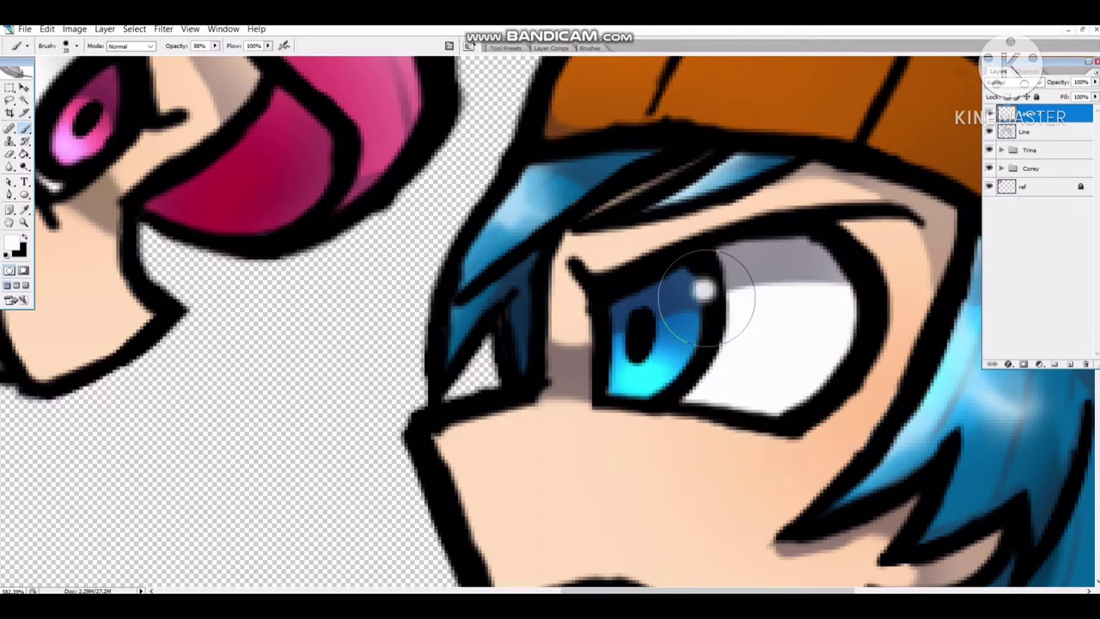
pyautogui.click(707, 295)
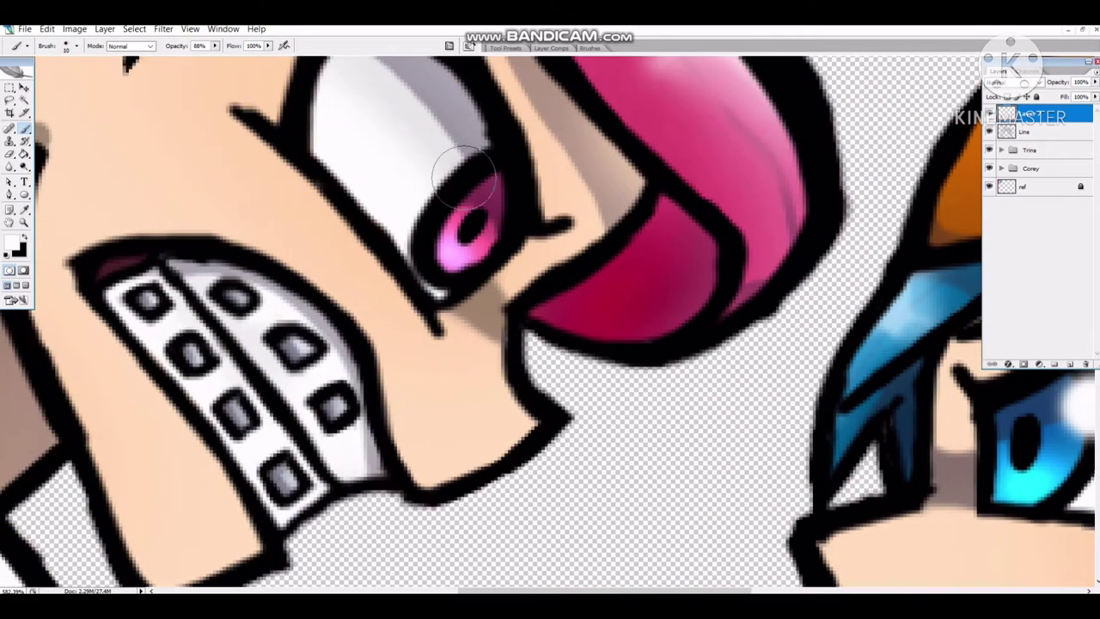
pyautogui.click(466, 175)
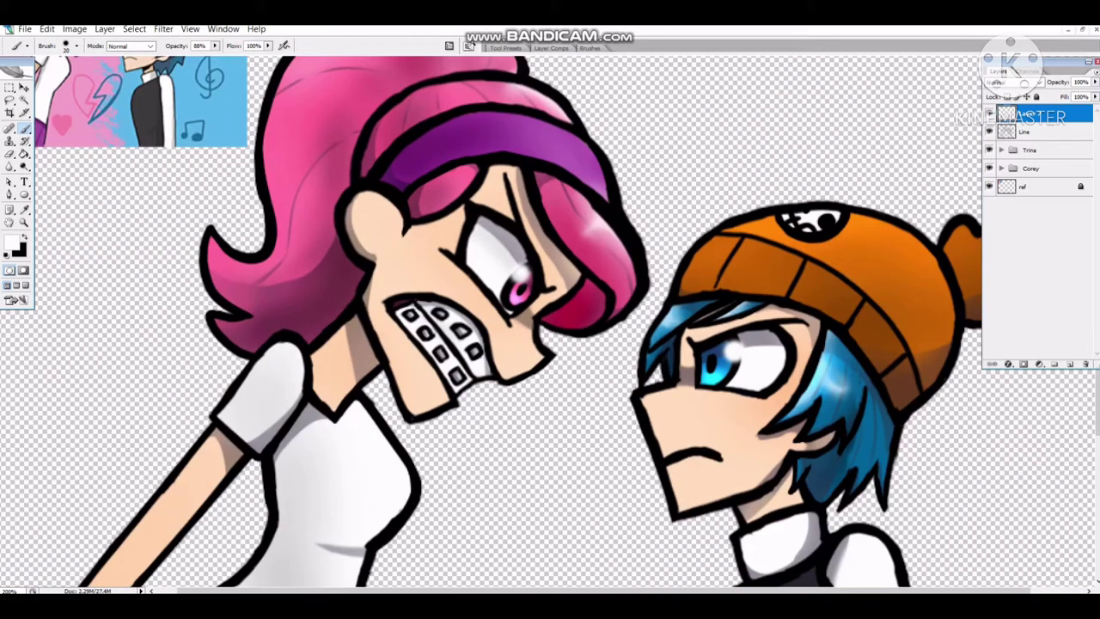
pyautogui.click(73, 28)
pyautogui.press('Escape')
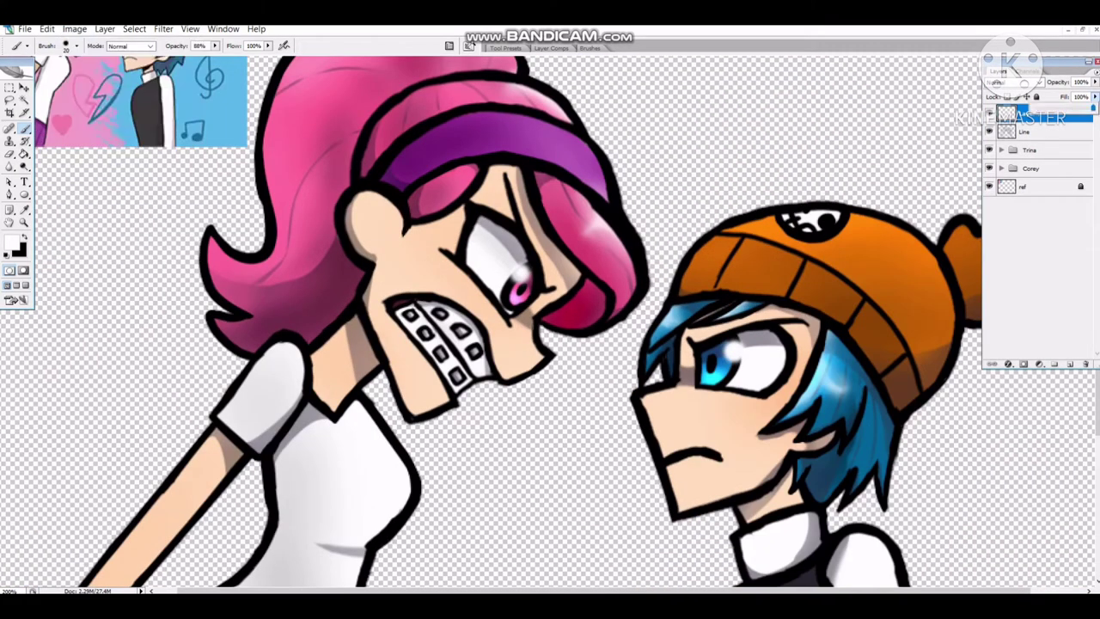
pyautogui.hotkey('ctrl', '0')
# Sample the background pink from the reference picture and delete the ref layer.
pyautogui.press('i')
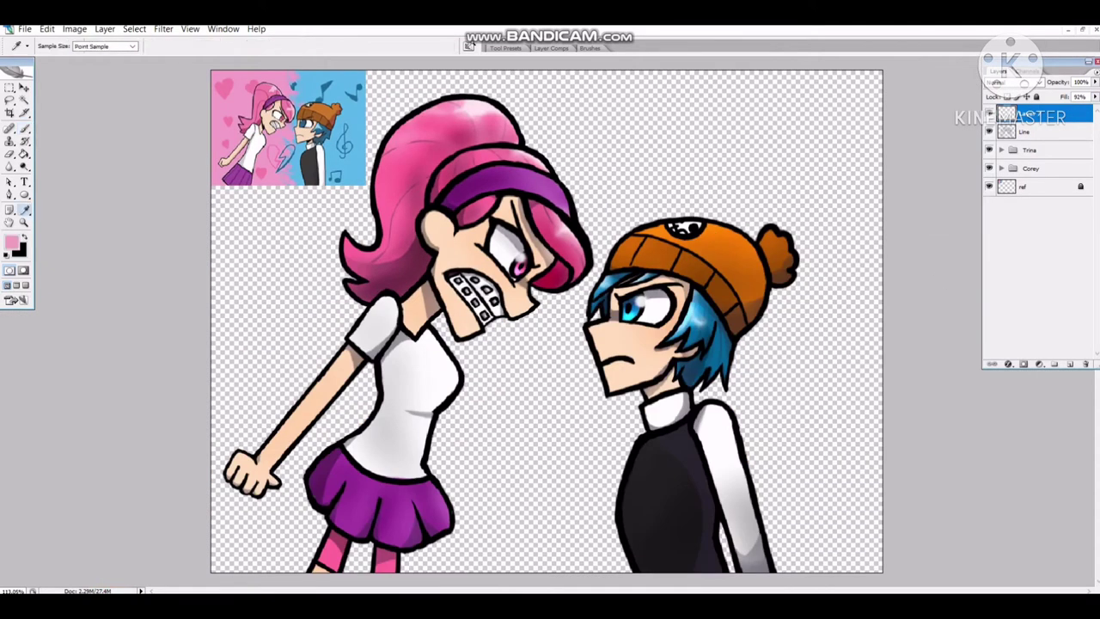
pyautogui.click(1036, 186)
pyautogui.click(989, 186)
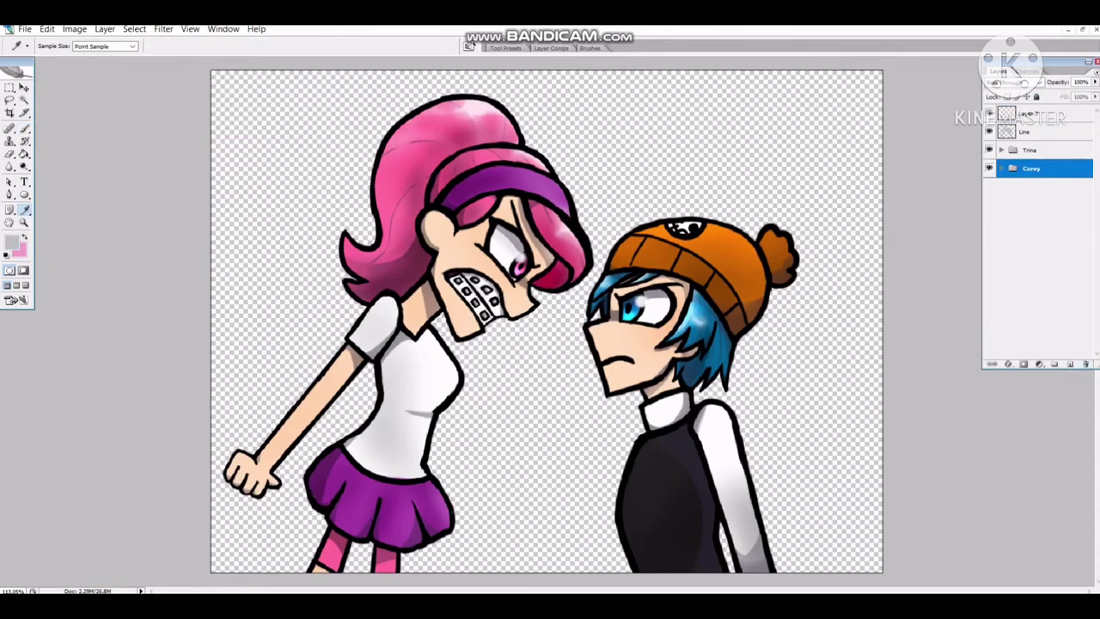
# Add a new layer beneath the Corey group and enlarge the brush to 150 px, undoing the trial stroke.
pyautogui.press('b')
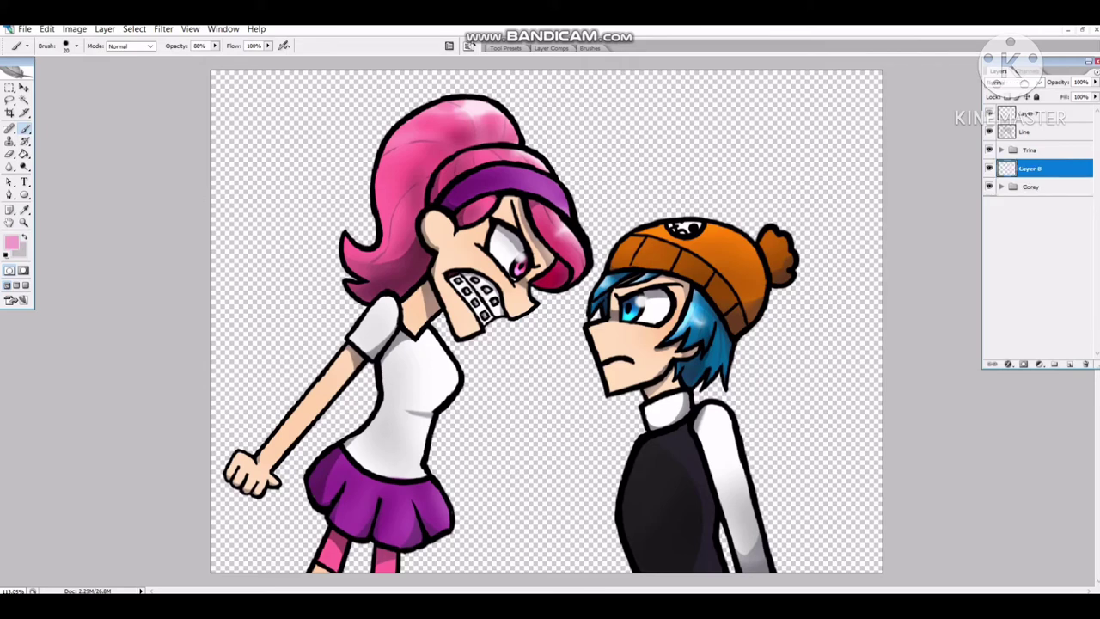
pyautogui.hotkey('ctrl', '[')
pyautogui.press(']')
pyautogui.press(']')
pyautogui.press(']')
pyautogui.press(']')
pyautogui.press(']')
pyautogui.press(']')
pyautogui.press(']')
pyautogui.press(']')
pyautogui.press(']')
pyautogui.press(']')
pyautogui.moveTo(152, 123)
pyautogui.mouseDown()
pyautogui.moveTo(203, 403)
pyautogui.moveTo(147, 535)
pyautogui.mouseUp()
pyautogui.hotkey('ctrl', 'z')
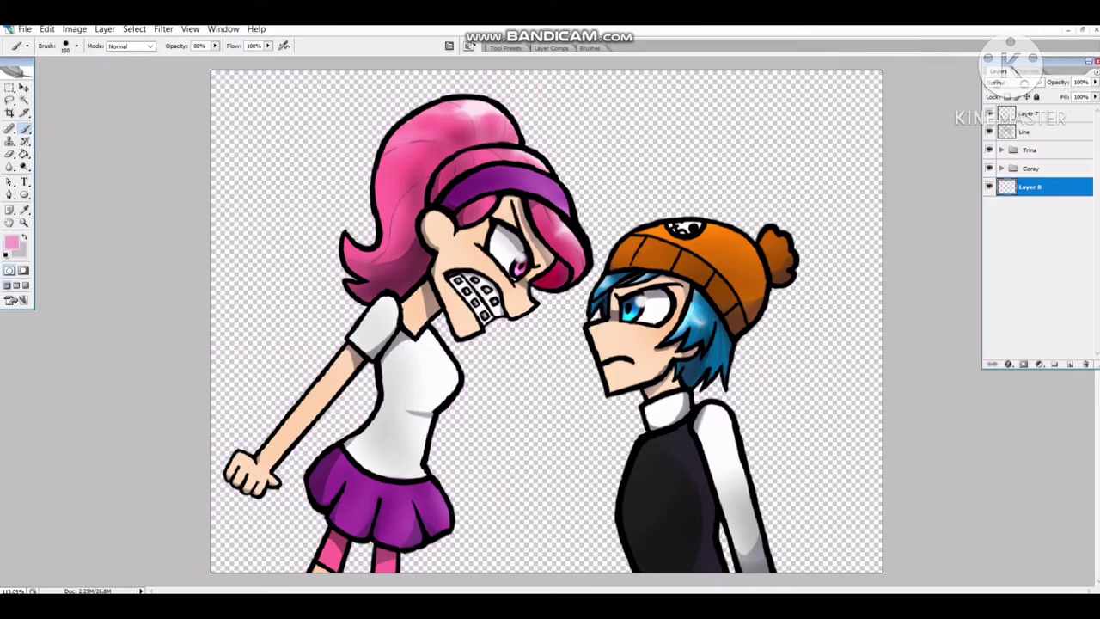
# Choose a light pink and paint the background behind the girl on Layer 8 at 100% opacity.
pyautogui.click(11, 243)
pyautogui.click(908, 246)
pyautogui.press('0')
pyautogui.press(']')
pyautogui.moveTo(575, 103)
pyautogui.mouseDown()
pyautogui.moveTo(270, 99)
pyautogui.moveTo(232, 528)
pyautogui.moveTo(516, 343)
pyautogui.mouseUp()
# Choose a pale blue foreground colour and paint the background behind the boy on Layer 8.
pyautogui.press('i')
pyautogui.click(662, 344)
pyautogui.click(11, 243)
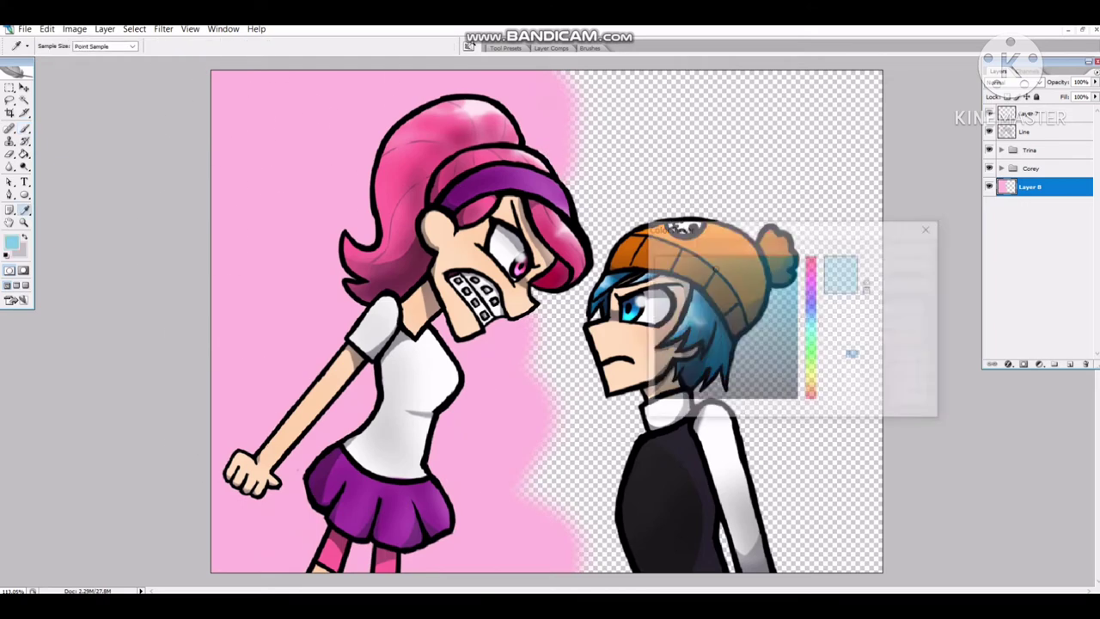
pyautogui.click(908, 246)
pyautogui.press('b')
pyautogui.moveTo(550, 77)
pyautogui.mouseDown()
pyautogui.moveTo(780, 215)
pyautogui.moveTo(670, 454)
pyautogui.moveTo(620, 468)
pyautogui.moveTo(576, 357)
pyautogui.moveTo(592, 129)
pyautogui.moveTo(576, 455)
pyautogui.mouseUp()
# Free-transform Layer 8 to about 110% width and shift it so the pink and blue border runs between the characters.
pyautogui.hotkey('ctrl', 't')
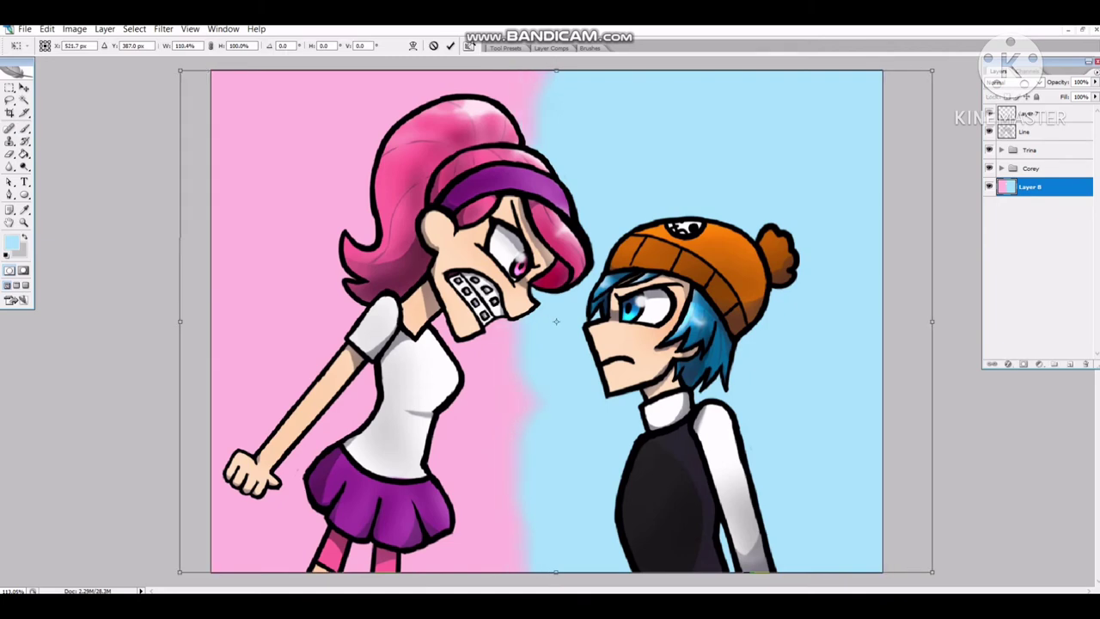
pyautogui.press('Escape')
pyautogui.hotkey('ctrl', 't')
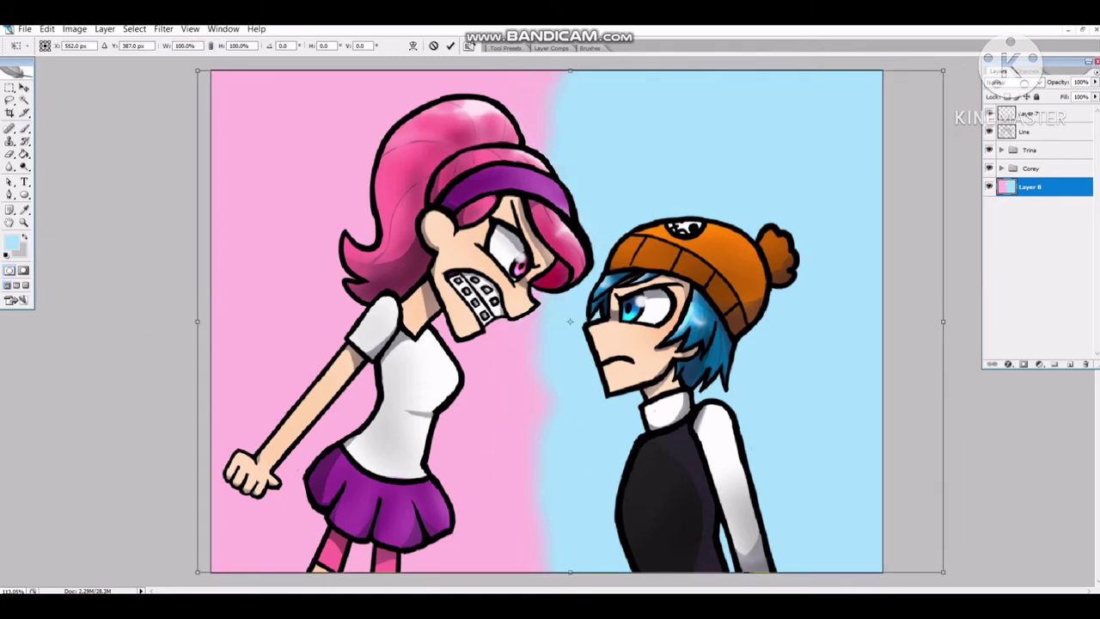
pyautogui.press('Return')
# Dodge the Layer 8 background between the characters with a 200 px brush, Midtones range, at 35% exposure.
pyautogui.press('o')
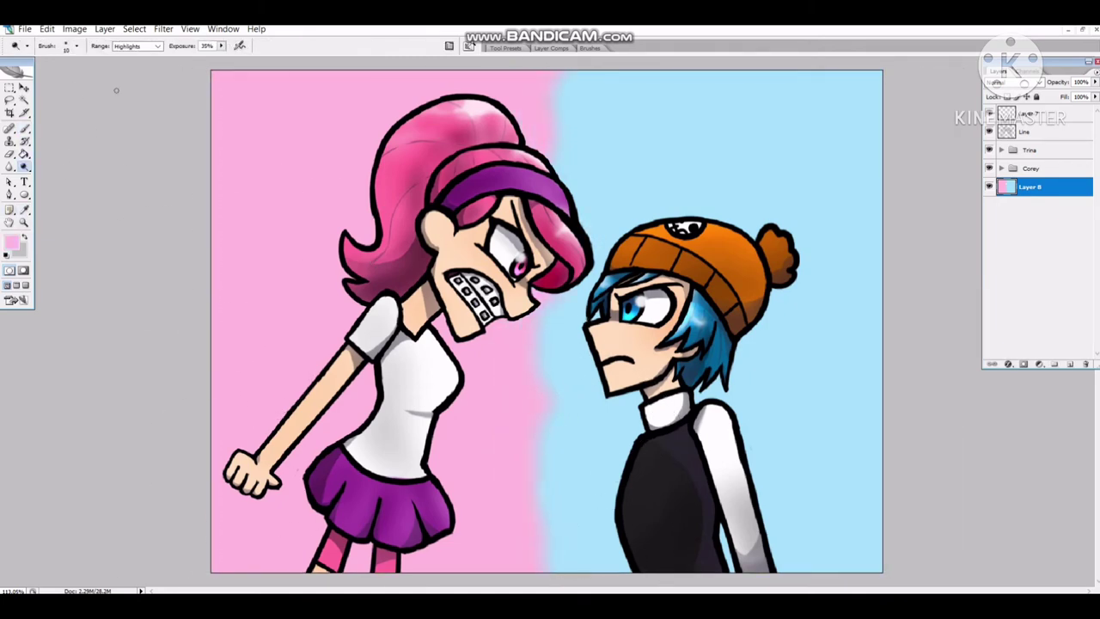
pyautogui.click(136, 46)
pyautogui.click(129, 65)
pyautogui.press(']')
pyautogui.press(']')
pyautogui.press(']')
pyautogui.press(']')
pyautogui.press(']')
pyautogui.press(']')
pyautogui.press(']')
pyautogui.press(']')
pyautogui.press(']')
pyautogui.press(']')
pyautogui.moveTo(468, 462); pyautogui.dragTo(487, 404)
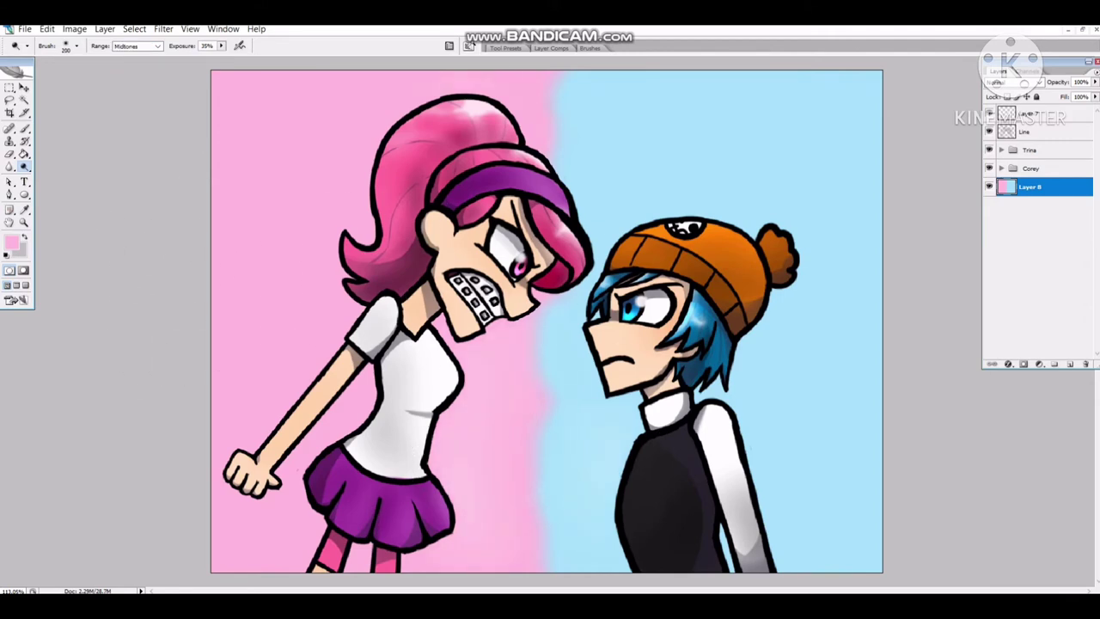
# Burn the pink background behind the girl with a 400 px brush, Midtones range, at 26% exposure.
pyautogui.press(']')
pyautogui.press('2')
pyautogui.press('6')
pyautogui.moveTo(313, 124)
pyautogui.mouseDown()
pyautogui.moveTo(270, 490)
pyautogui.moveTo(292, 336)
pyautogui.mouseUp()
pyautogui.click(590, 47)
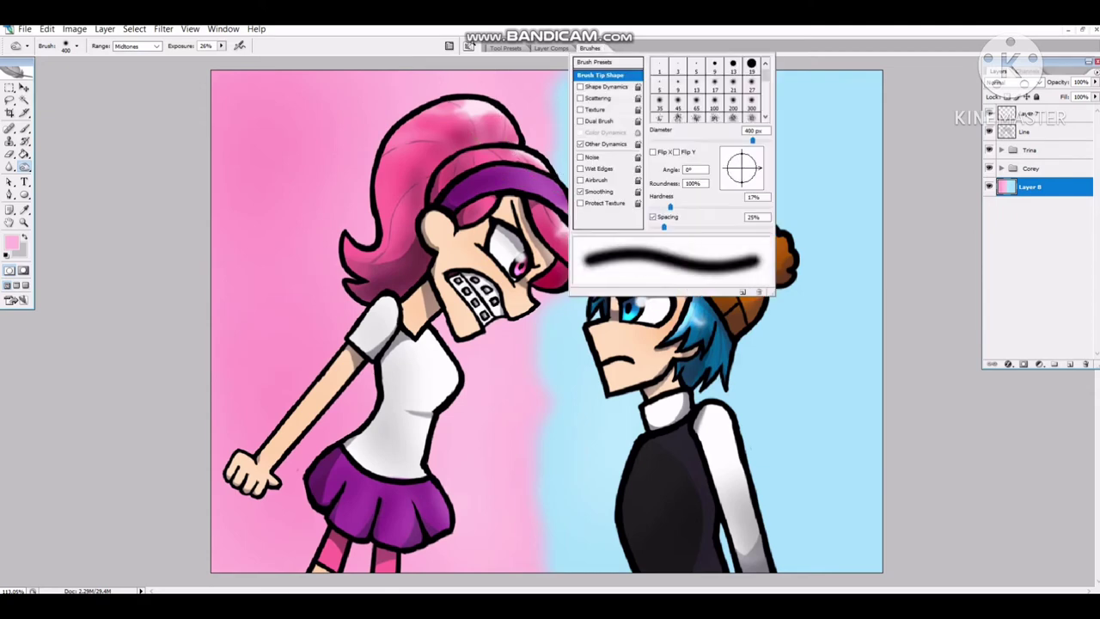
pyautogui.click(590, 47)
# Burn the outer blue and pink background areas at up to 90% exposure and switch to a 200 px Dodge at 69%.
pyautogui.moveTo(825, 172); pyautogui.dragTo(897, 454)
pyautogui.press('9')
pyautogui.moveTo(773, 172); pyautogui.dragTo(817, 387)
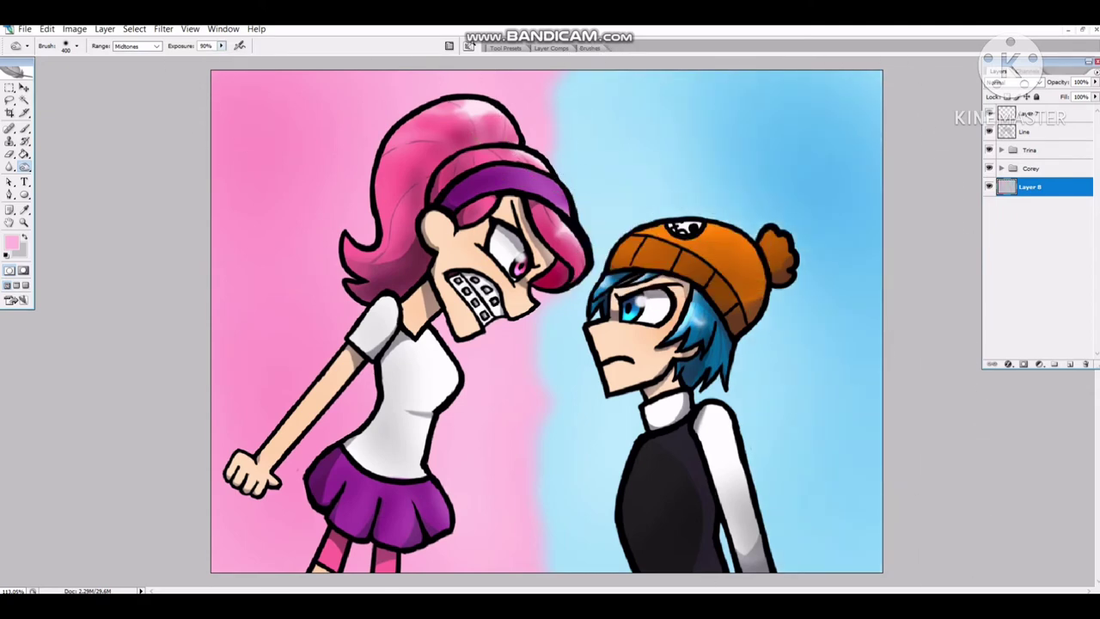
pyautogui.moveTo(283, 129); pyautogui.dragTo(160, 376)
pyautogui.moveTo(25, 166); pyautogui.dragTo(60, 177)
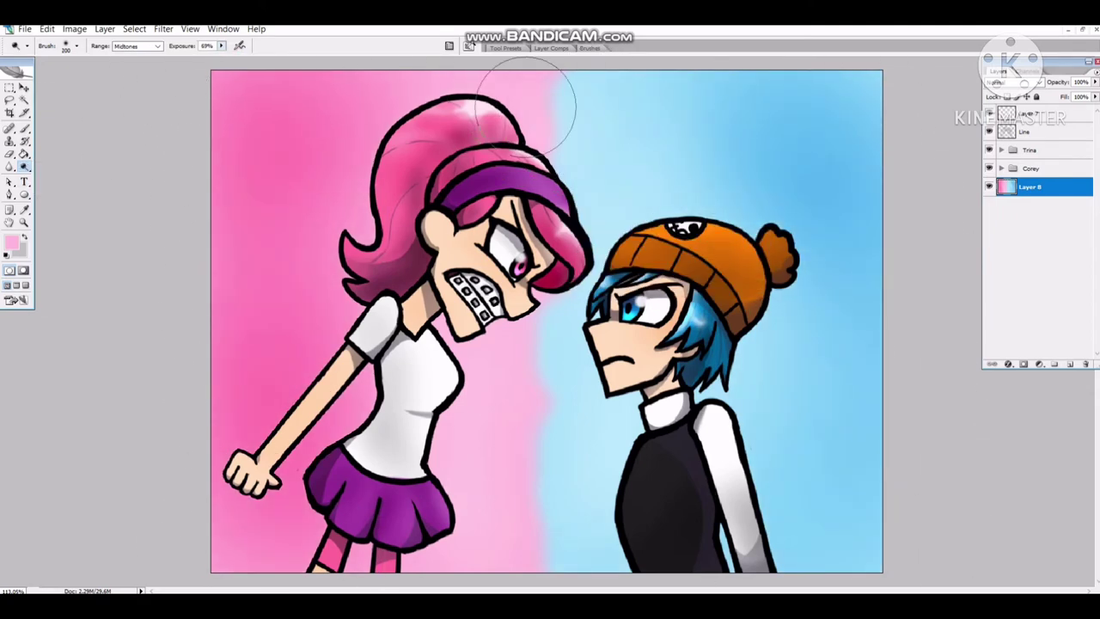
# Add a new layer above Layer 8, sample the background blue and choose a darker blue foreground colour.
pyautogui.click(1070, 364)
pyautogui.press('i')
pyautogui.click(868, 365)
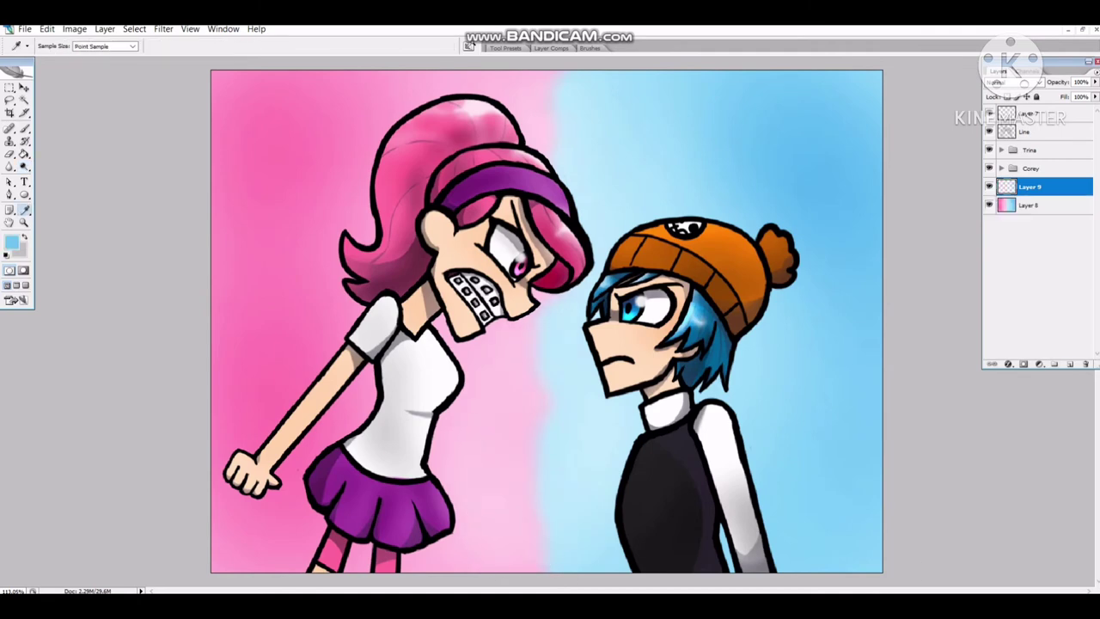
pyautogui.click(12, 243)
pyautogui.click(765, 319)
pyautogui.press('Return')
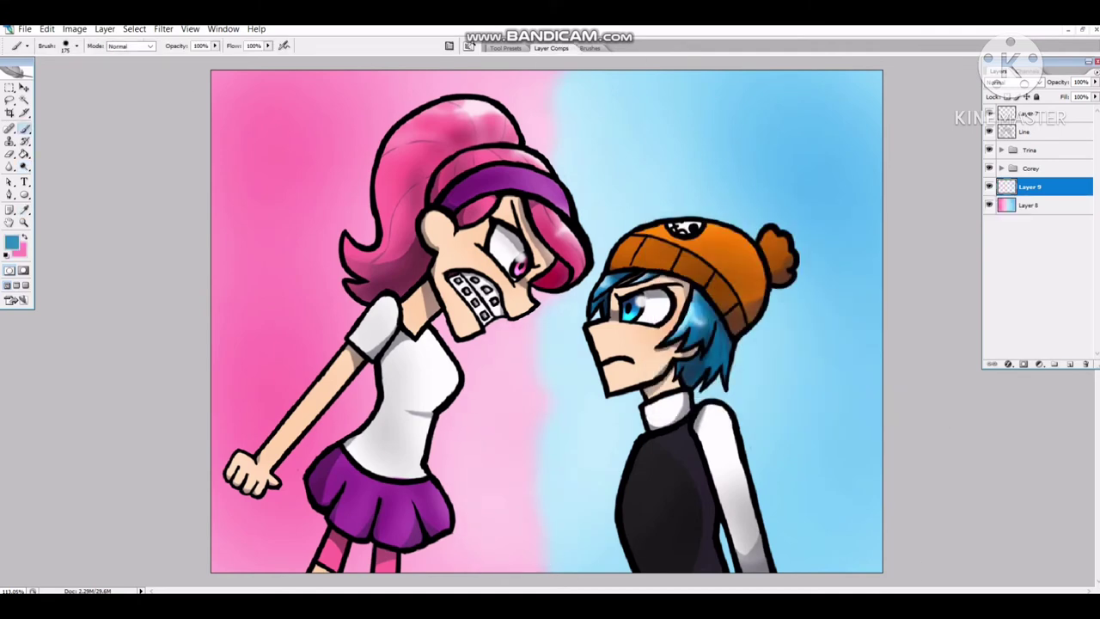
# Paint a musical note above the boy's beanie on Layer 9 with a 20 px brush and refine its edges with the Eraser.
pyautogui.press('b')
pyautogui.rightClick(731, 211)
pyautogui.press('Return')
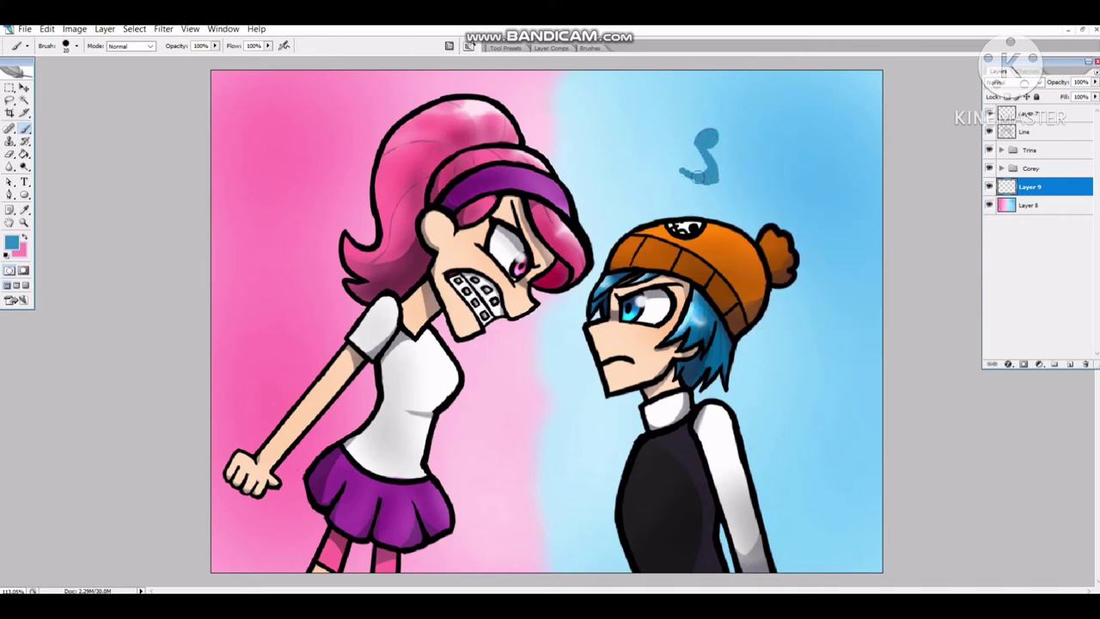
pyautogui.press('e')
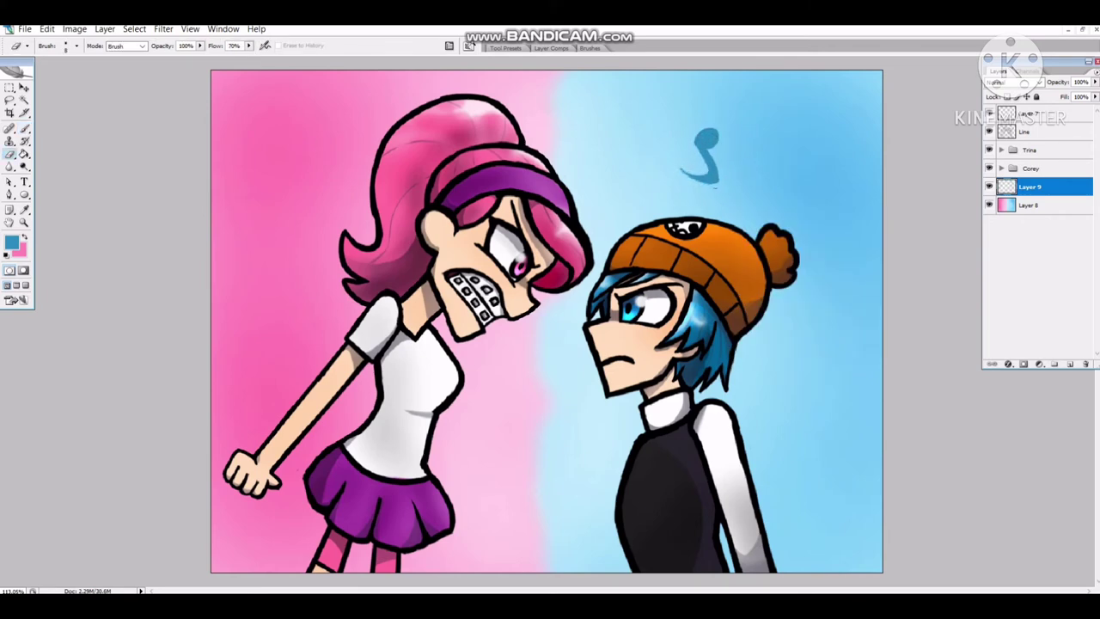
# Paint a beamed double note beside the beanie, clean it with a 6 px Eraser, and add a treble clef and single notes around the boy.
pyautogui.press('b')
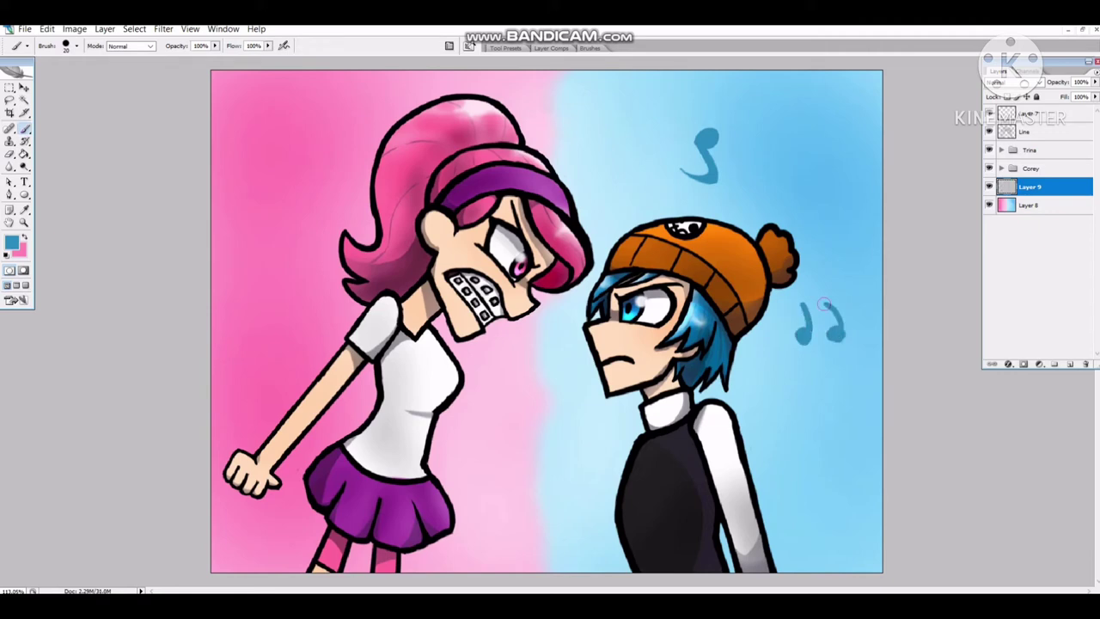
pyautogui.press('e')
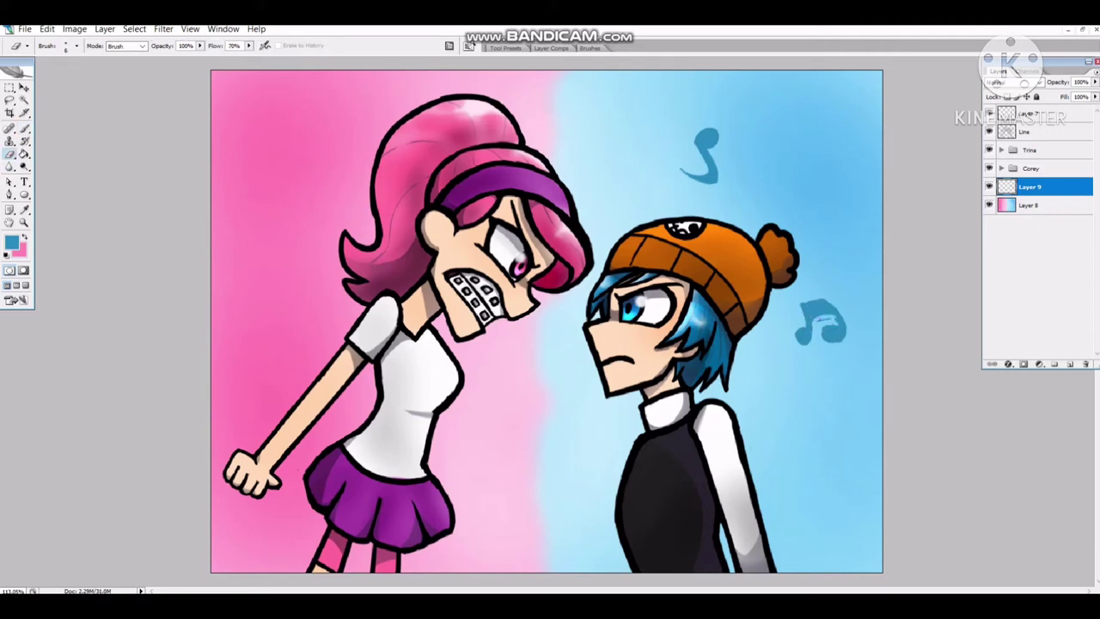
pyautogui.scroll(4, 811, 322)
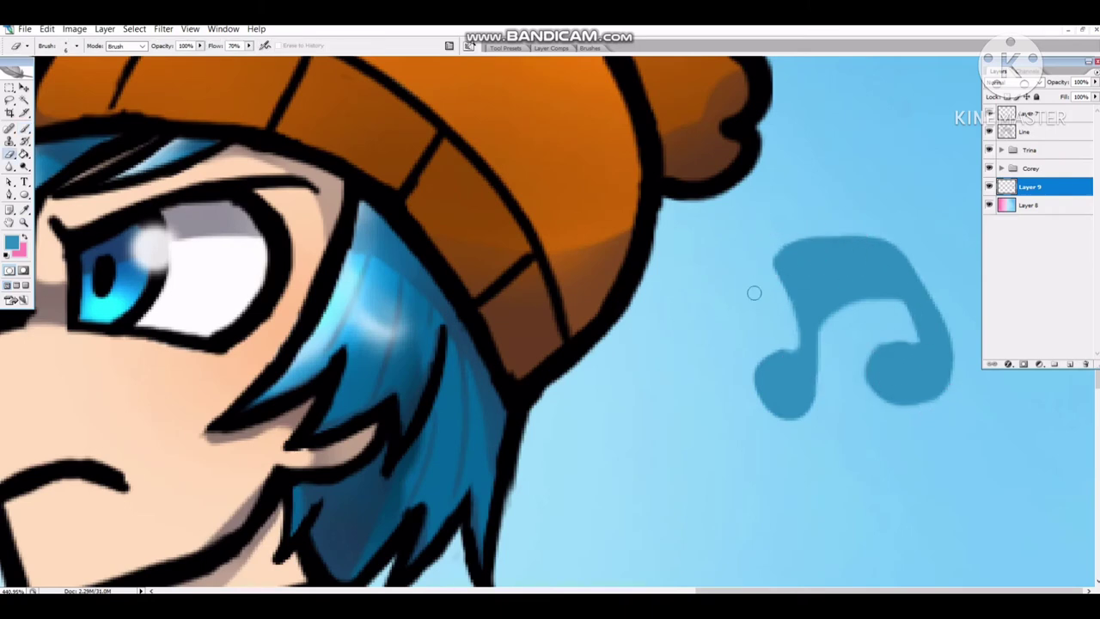
pyautogui.press('b')
pyautogui.scroll(-4, 789, 404)
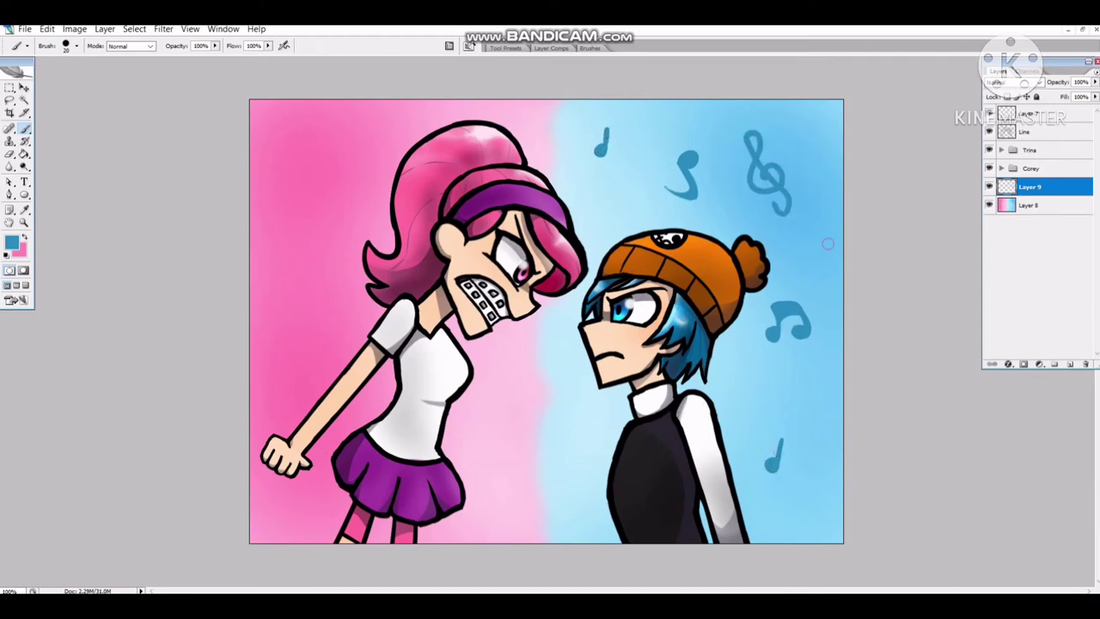
# Lasso the beamed note, copy it to a new layer, move the copy to the lower corner beside the boy's arm and rotate it 38.9°.
pyautogui.press('l')
pyautogui.moveTo(756, 283); pyautogui.dragTo(744, 307)
pyautogui.rightClick(737, 306)
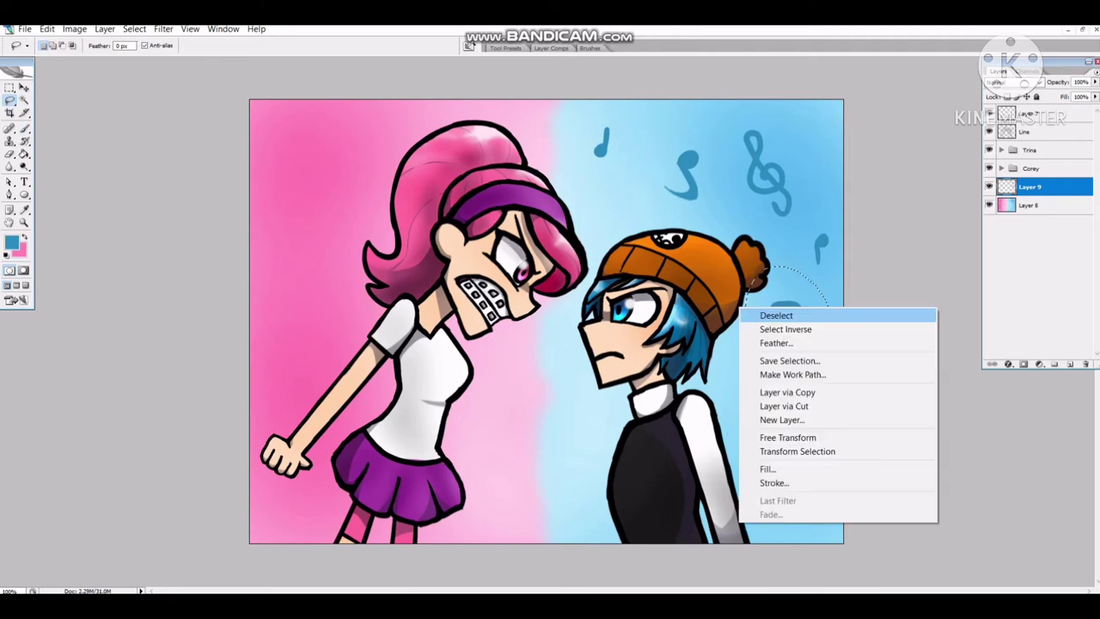
pyautogui.click(774, 388)
pyautogui.press('v')
pyautogui.moveTo(774, 388); pyautogui.dragTo(780, 528)
pyautogui.moveTo(793, 464); pyautogui.dragTo(783, 503)
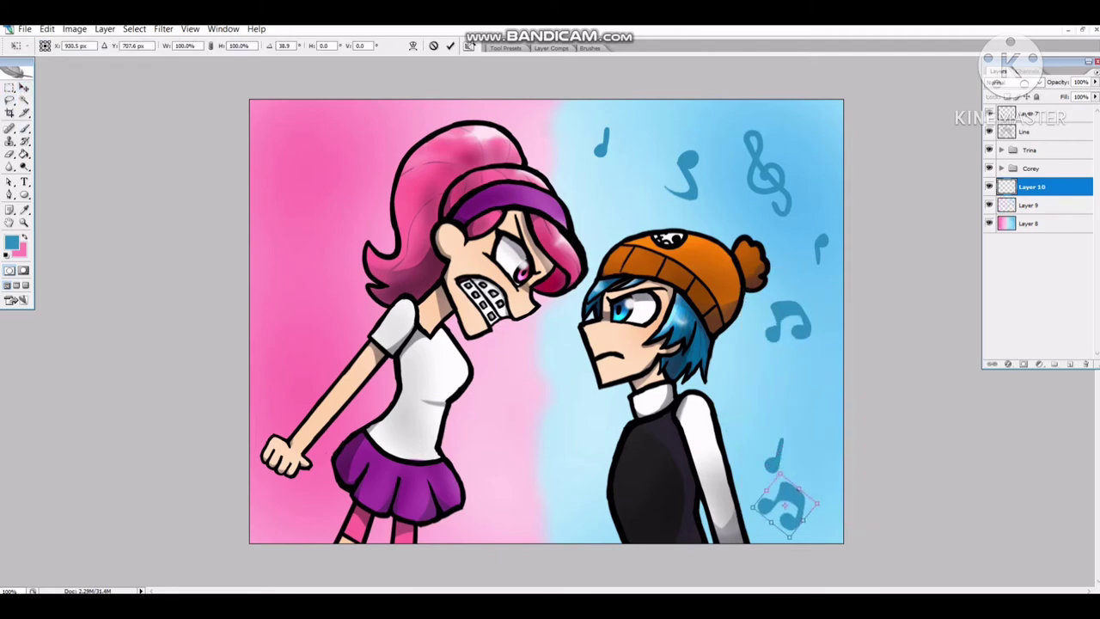
# Duplicate the rotated note on Layer 10, place the copy beside it and merge the two layers.
pyautogui.hotkey('ctrl', 'j')
pyautogui.rightClick(1040, 186)
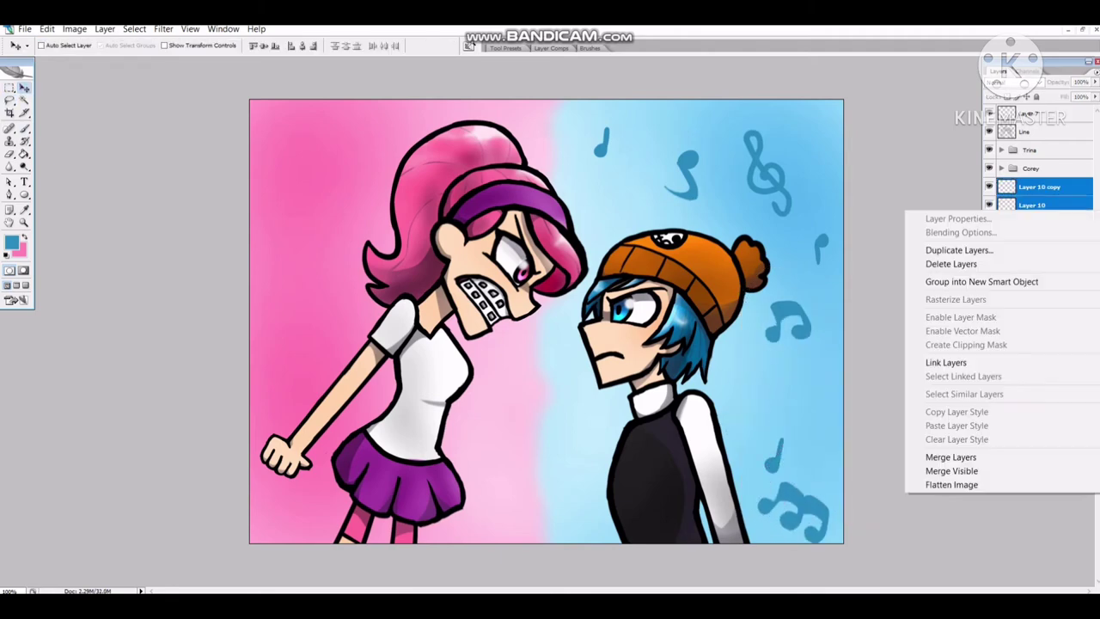
pyautogui.click(937, 452)
# Touch up the merged notes with the Brush and a 6 px Eraser and nudge them slightly toward the boy's arm.
pyautogui.press('b')
pyautogui.press('e')
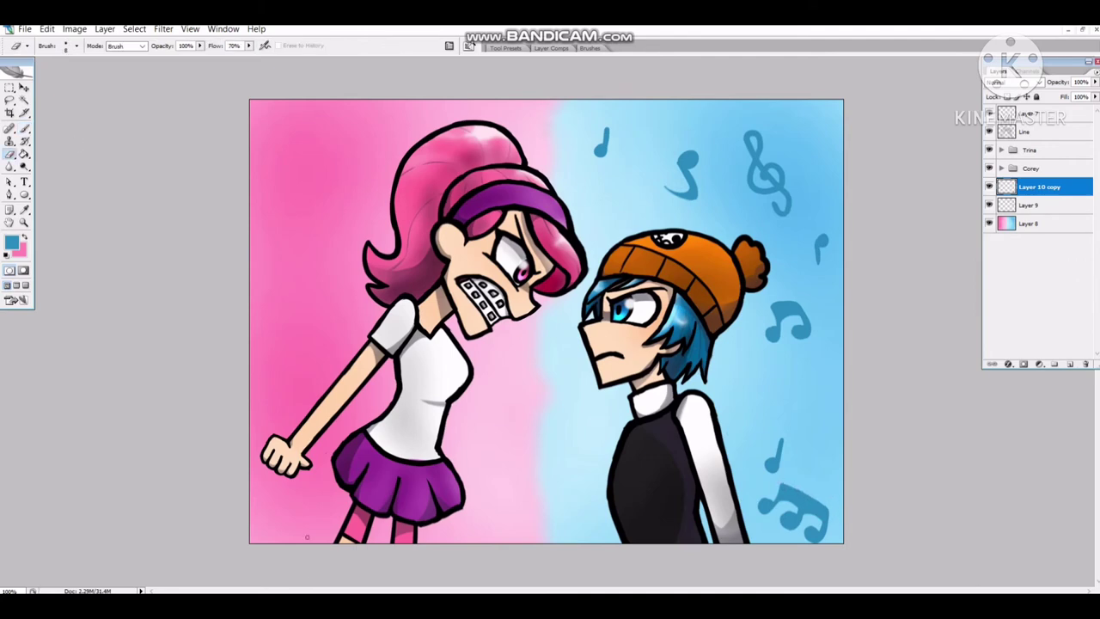
pyautogui.press('v')
pyautogui.moveTo(795, 512)
pyautogui.mouseDown()
pyautogui.moveTo(791, 447)
pyautogui.moveTo(790, 509)
pyautogui.mouseUp()
# Select the single note above the merged notes on Layer 9 with the Magic Wand, then move it up and stretch it taller.
pyautogui.click(1030, 205)
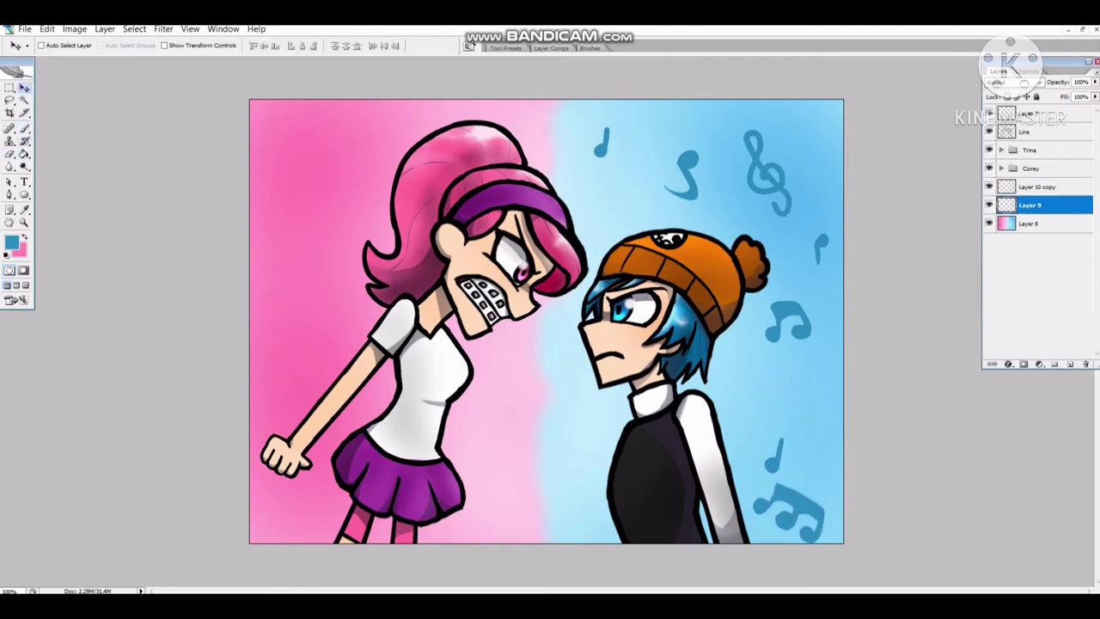
pyautogui.press('w')
pyautogui.click(774, 456)
pyautogui.hotkey('ctrl', 't')
pyautogui.moveTo(776, 440); pyautogui.dragTo(776, 391)
pyautogui.press('Return')
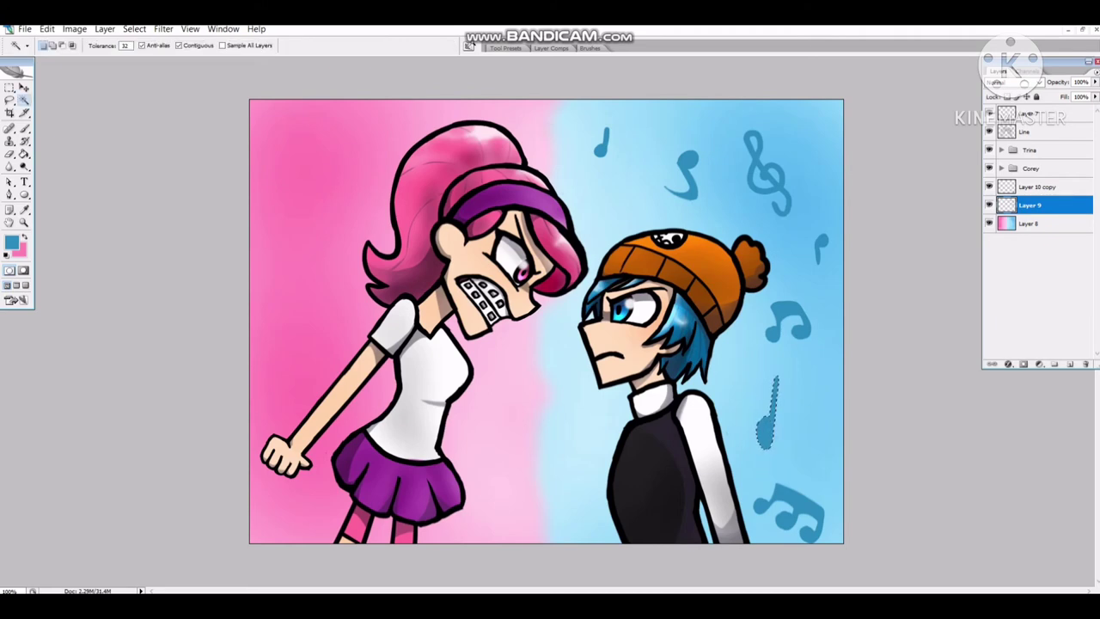
# Deselect the tall note and paint a blue half broken heart outline between the two characters on Layer 9 with the Brush.
pyautogui.hotkey('ctrl', 'd')
pyautogui.press('b')
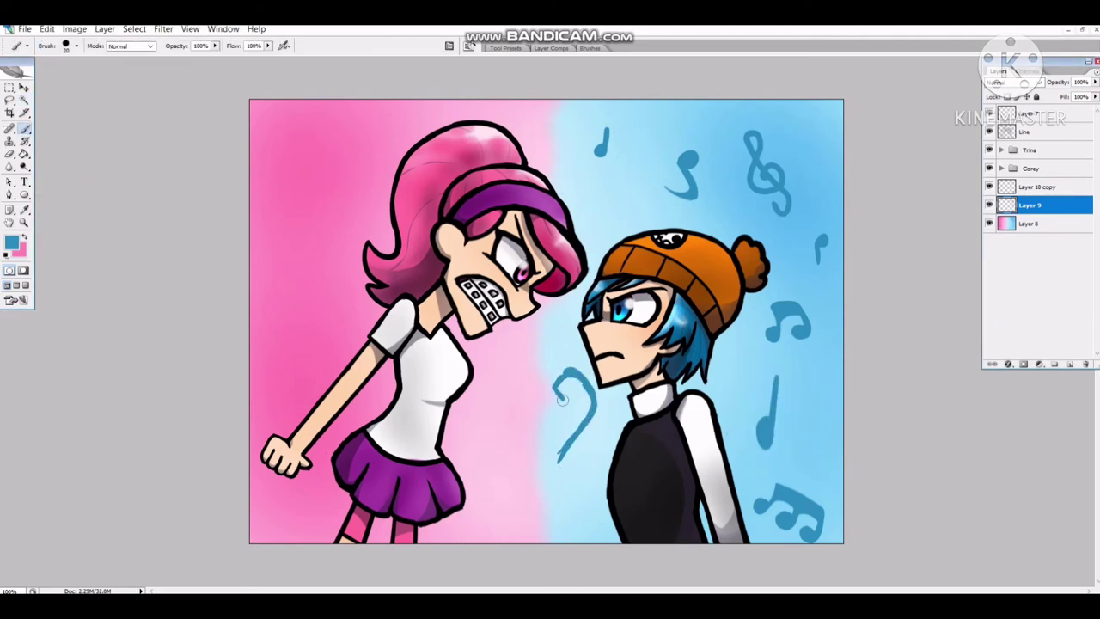
pyautogui.scroll(3, 593, 456)
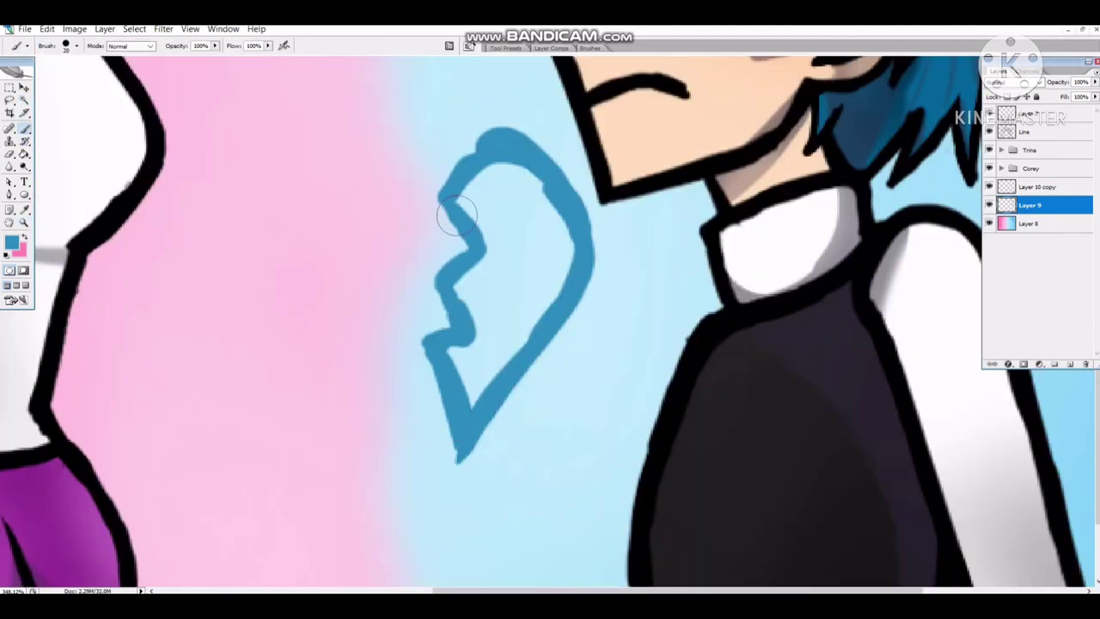
pyautogui.moveTo(547, 190); pyautogui.dragTo(537, 331)
# Clean up the blue half heart's curve and jagged edge with a small Eraser and Brush so the outline is even and sharp.
pyautogui.press('e')
pyautogui.moveTo(455, 202)
pyautogui.mouseDown()
pyautogui.moveTo(512, 155)
pyautogui.moveTo(572, 284)
pyautogui.moveTo(460, 460)
pyautogui.mouseUp()
pyautogui.moveTo(548, 133)
pyautogui.mouseDown()
pyautogui.moveTo(591, 215)
pyautogui.moveTo(524, 135)
pyautogui.mouseUp()
pyautogui.press('b')
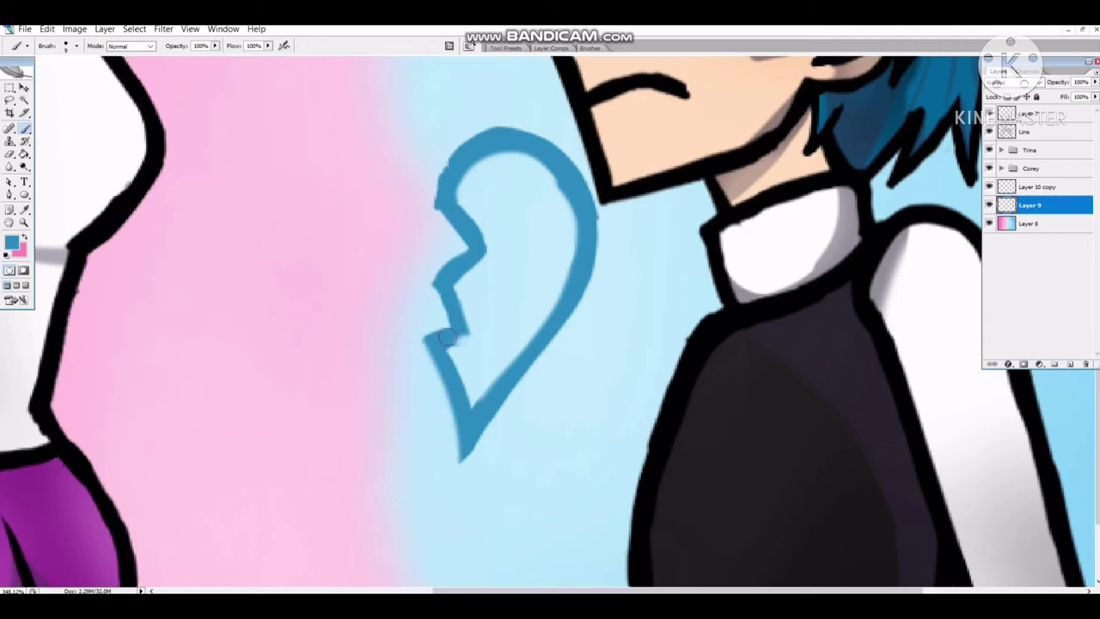
pyautogui.moveTo(446, 340); pyautogui.dragTo(471, 336)
pyautogui.press('e')
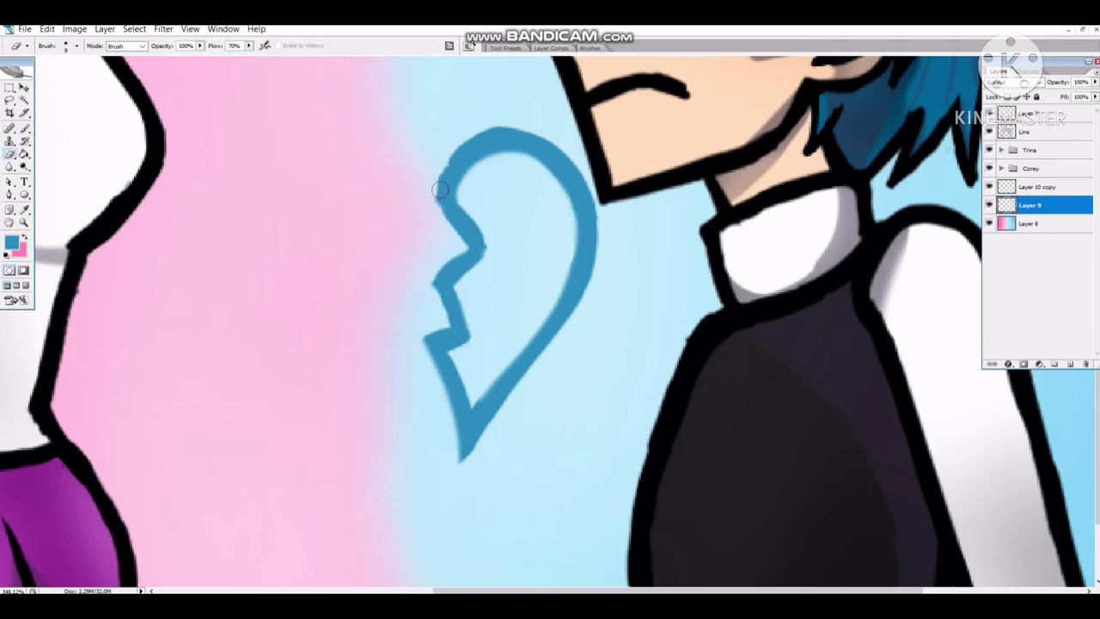
# Select the blue half heart and use Free Transform to enlarge, tilt and skew it toward the pink side.
pyautogui.hotkey('ctrl', '0')
pyautogui.press('v')
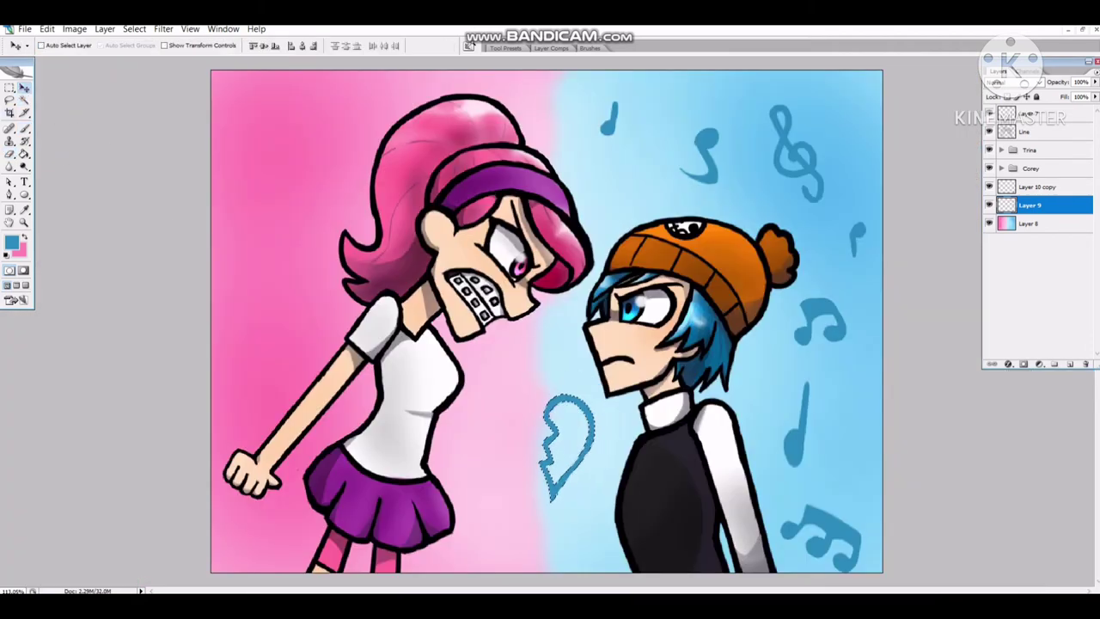
pyautogui.hotkey('ctrl', 't')
pyautogui.moveTo(606, 385); pyautogui.dragTo(623, 399)
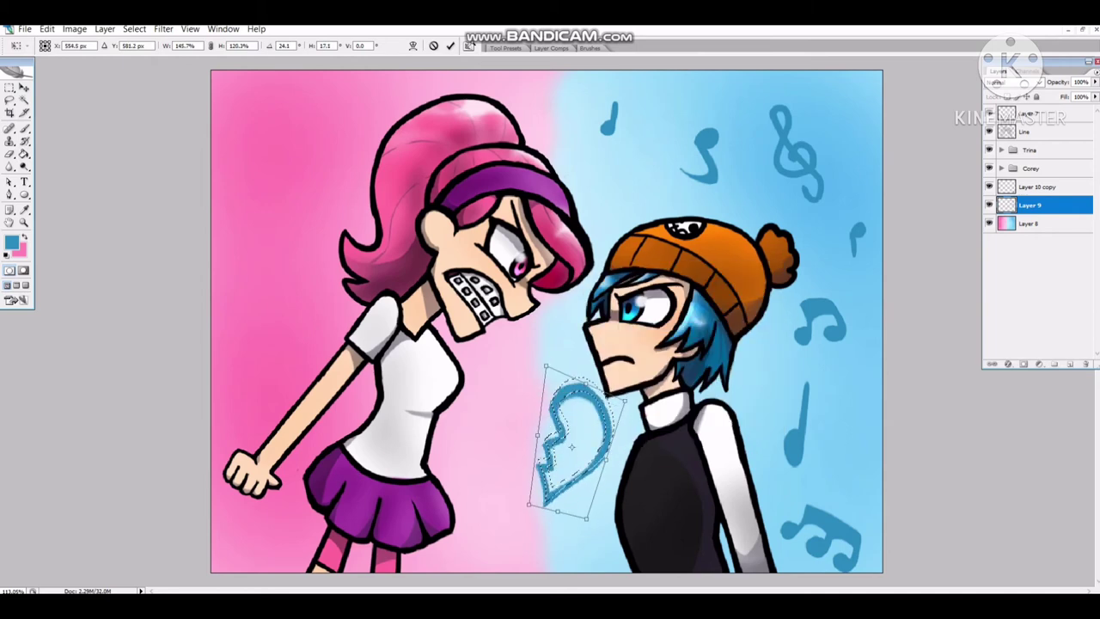
pyautogui.press('Return')
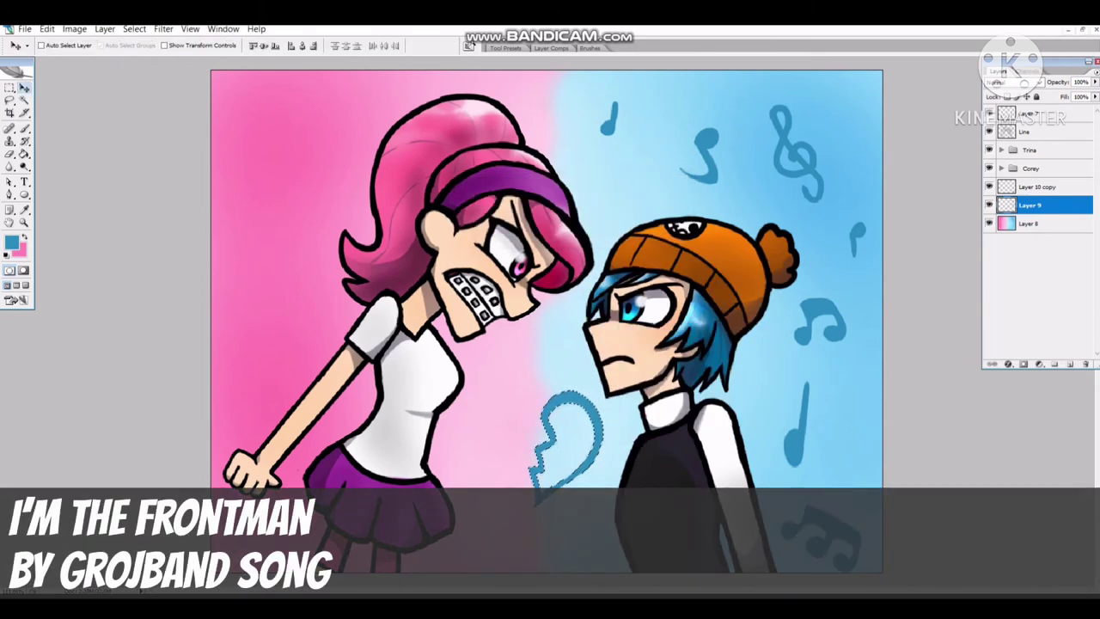
# Merge Layer 10 copy down into Layer 9 and add a new empty layer above it.
pyautogui.rightClick(1040, 186)
pyautogui.click(945, 453)
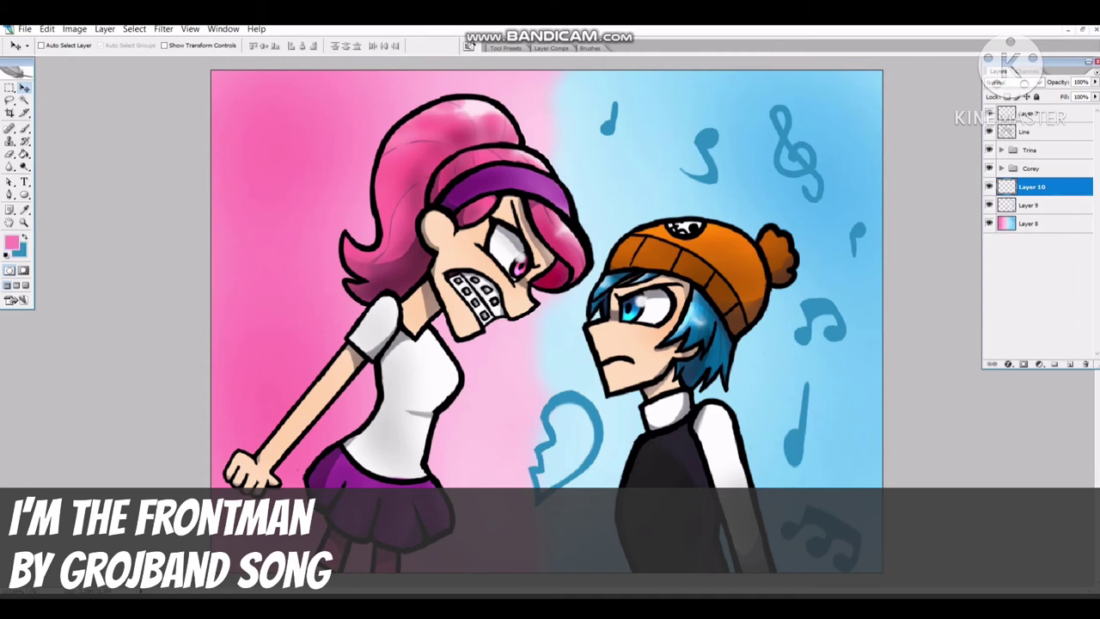
# Paint dark magenta outlined and filled hearts around the girl on Layer 10 with a 20 px Brush, plus the broken heart's matching half.
pyautogui.press('b')
pyautogui.click(12, 243)
pyautogui.click(798, 306)
pyautogui.click(914, 246)
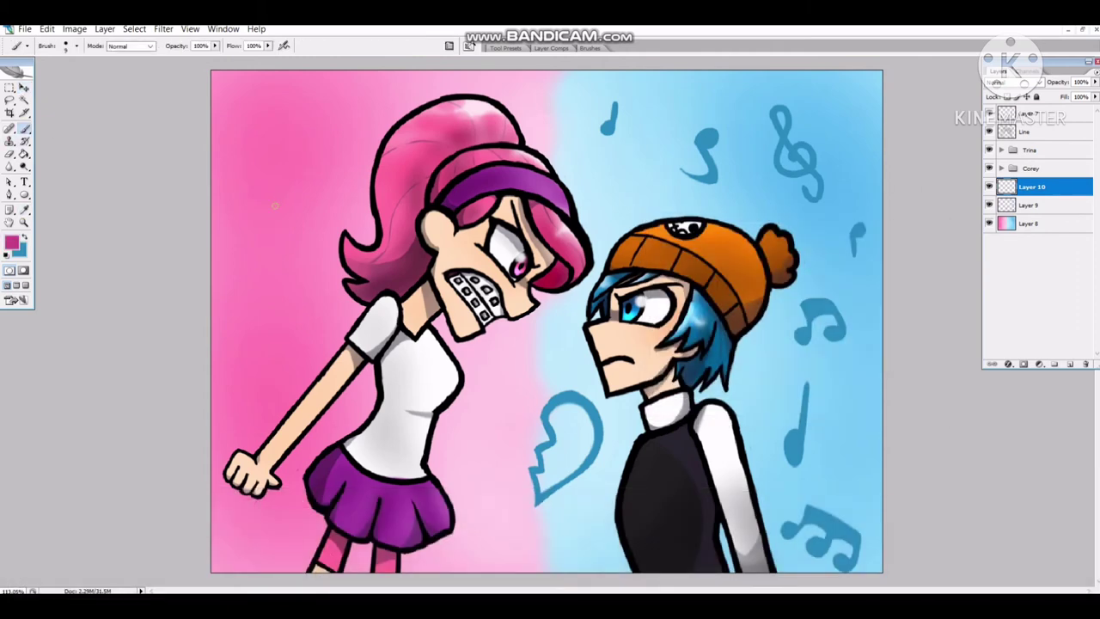
pyautogui.press(']')
pyautogui.moveTo(275, 206); pyautogui.dragTo(261, 131)
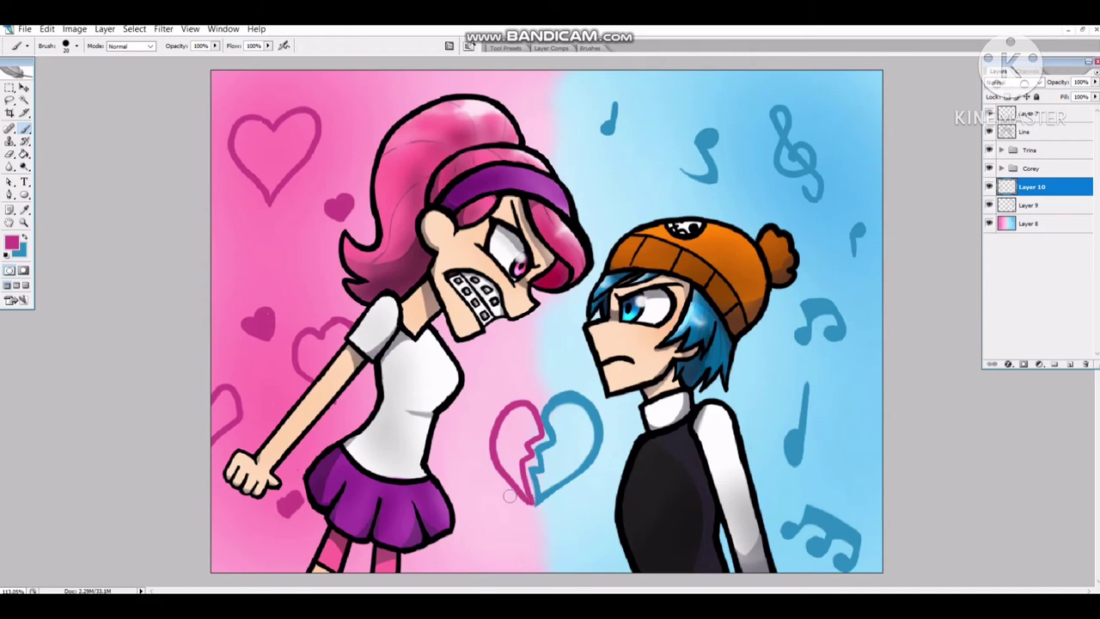
# Select the magenta half heart, then widen, rotate and skew it with Free Transform to match the blue half.
pyautogui.press('w')
pyautogui.hotkey('ctrl', 't')
pyautogui.rightClick(574, 389)
pyautogui.click(602, 430)
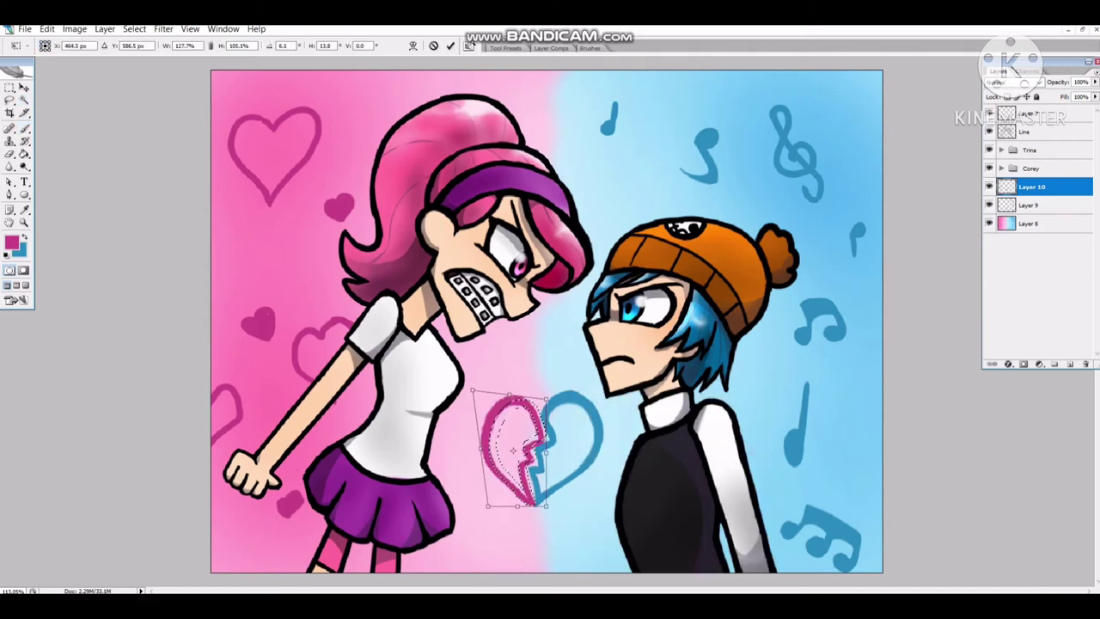
pyautogui.moveTo(558, 395); pyautogui.dragTo(546, 385)
pyautogui.press('Return')
# Paint small magenta hearts around the girl on Layer 10 and small blue stars around the boy on Layer 9.
pyautogui.press('b')
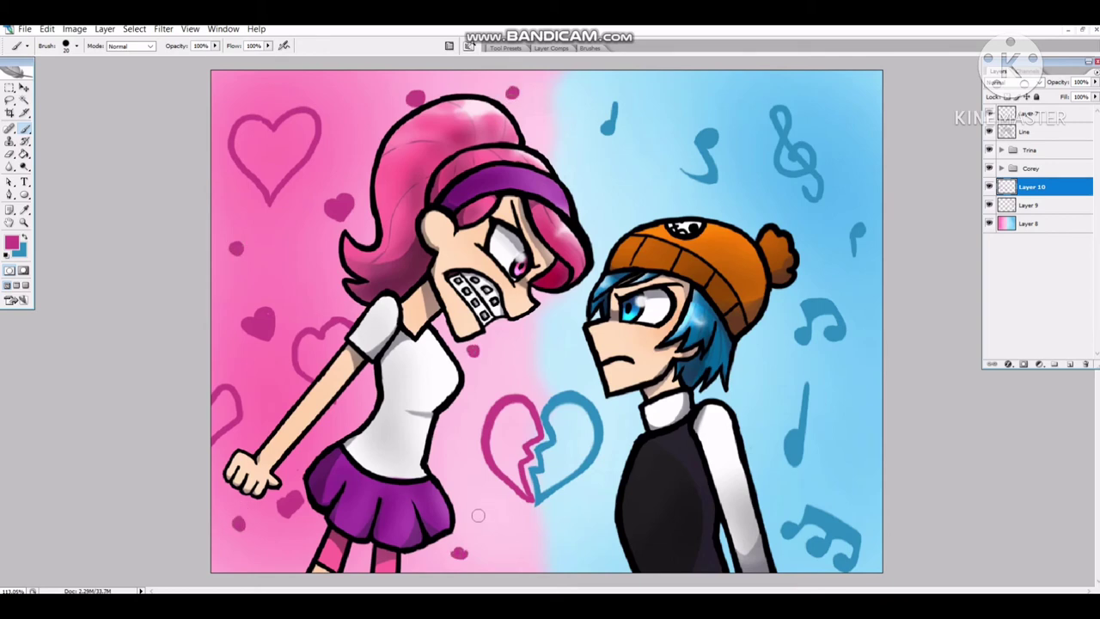
pyautogui.hotkey('alt', '[')
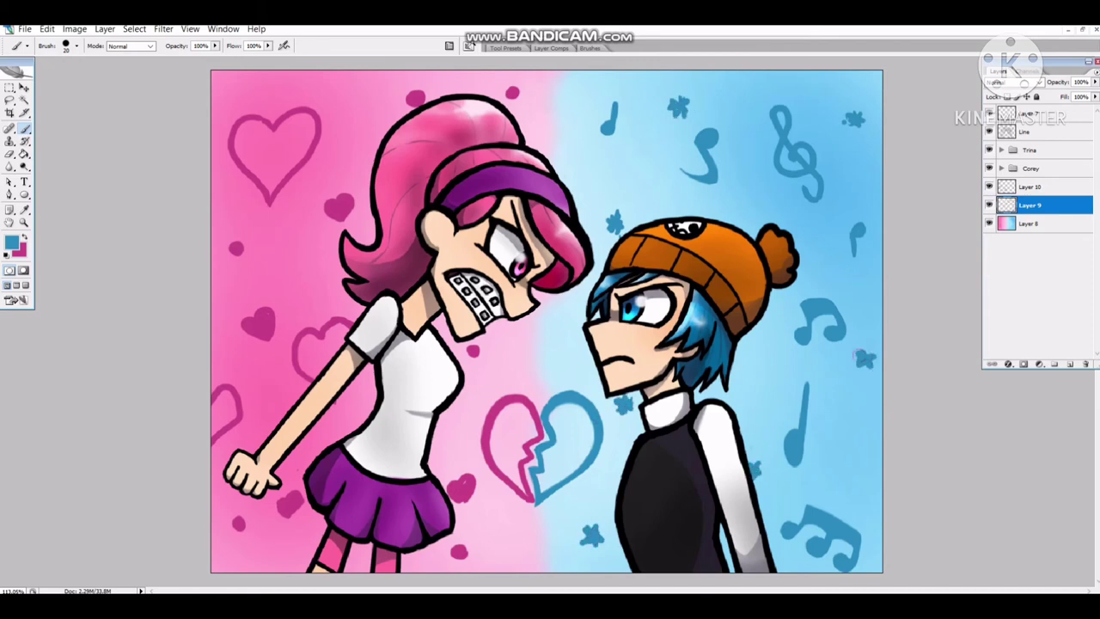
# Lighten parts of the blue half heart, music notes and stars on Layer 9 with a 200 px Dodge tool at 69% exposure.
pyautogui.press('o')
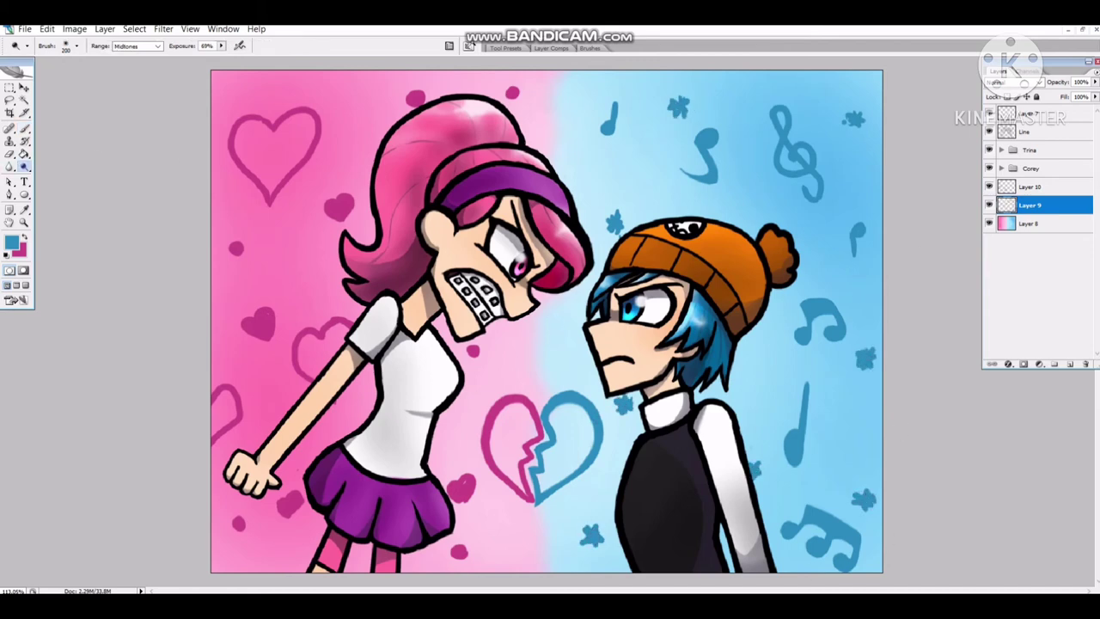
pyautogui.moveTo(550, 430)
pyautogui.mouseDown()
pyautogui.moveTo(564, 455)
pyautogui.moveTo(602, 447)
pyautogui.mouseUp()
pyautogui.moveTo(662, 95); pyautogui.dragTo(700, 172)
pyautogui.moveTo(782, 86); pyautogui.dragTo(803, 172)
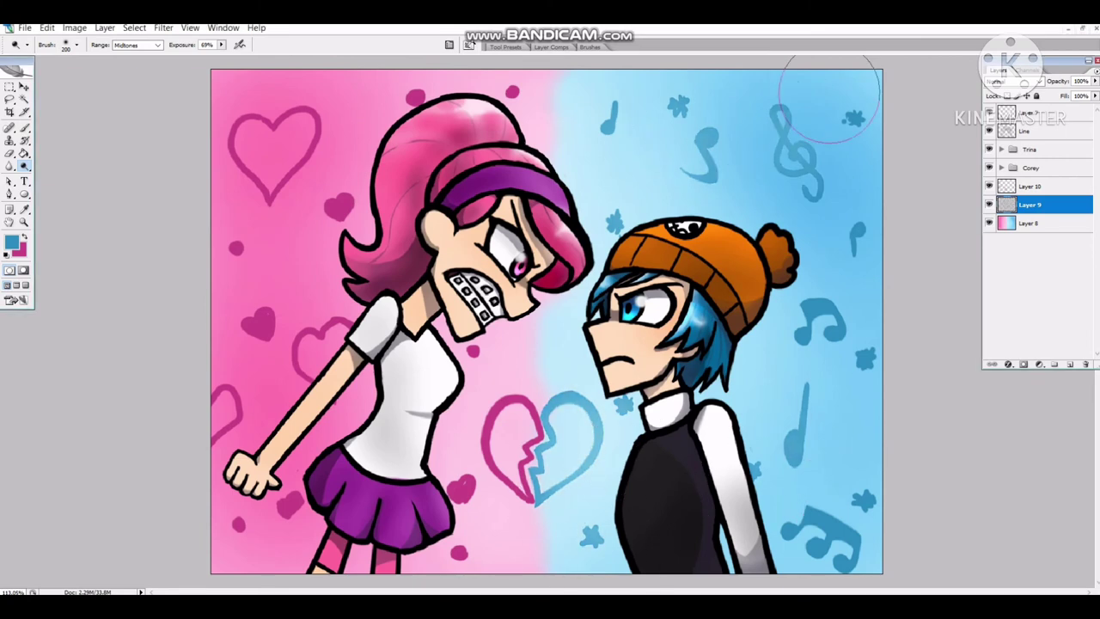
pyautogui.moveTo(799, 310); pyautogui.dragTo(851, 335)
# Lighten the magenta half heart and the upper hearts on Layer 10 with the Dodge tool.
pyautogui.hotkey('alt', ']')
pyautogui.moveTo(515, 404); pyautogui.dragTo(498, 426)
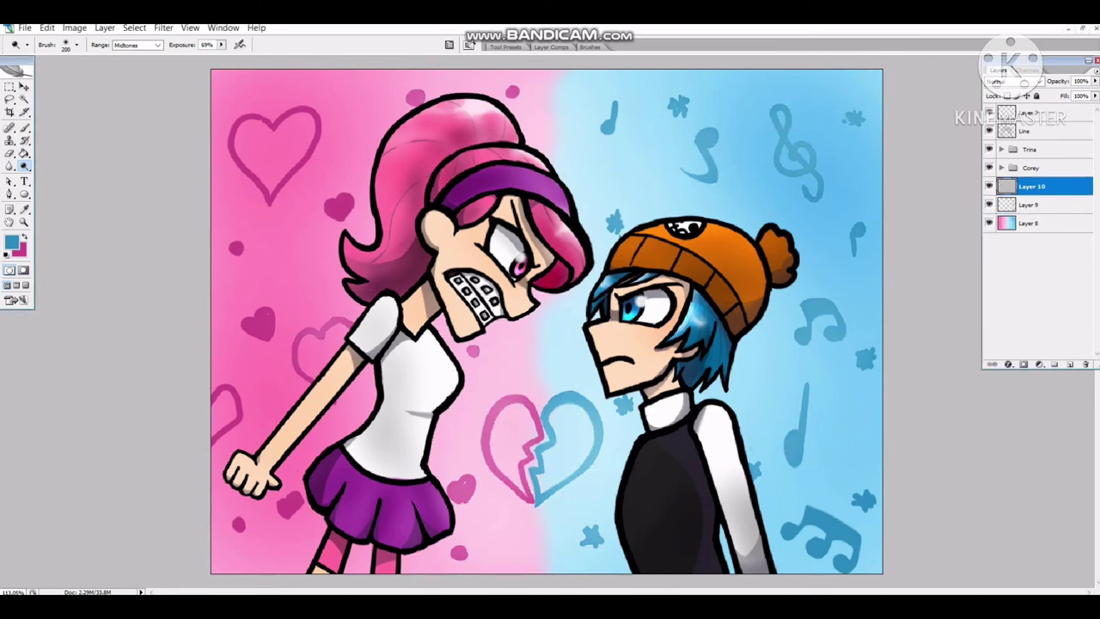
pyautogui.moveTo(241, 129); pyautogui.dragTo(310, 172)
# Darken the lower and outer magenta hearts on Layer 10 with a 300 px Burn tool at 90% exposure.
pyautogui.moveTo(24, 166); pyautogui.dragTo(61, 176)
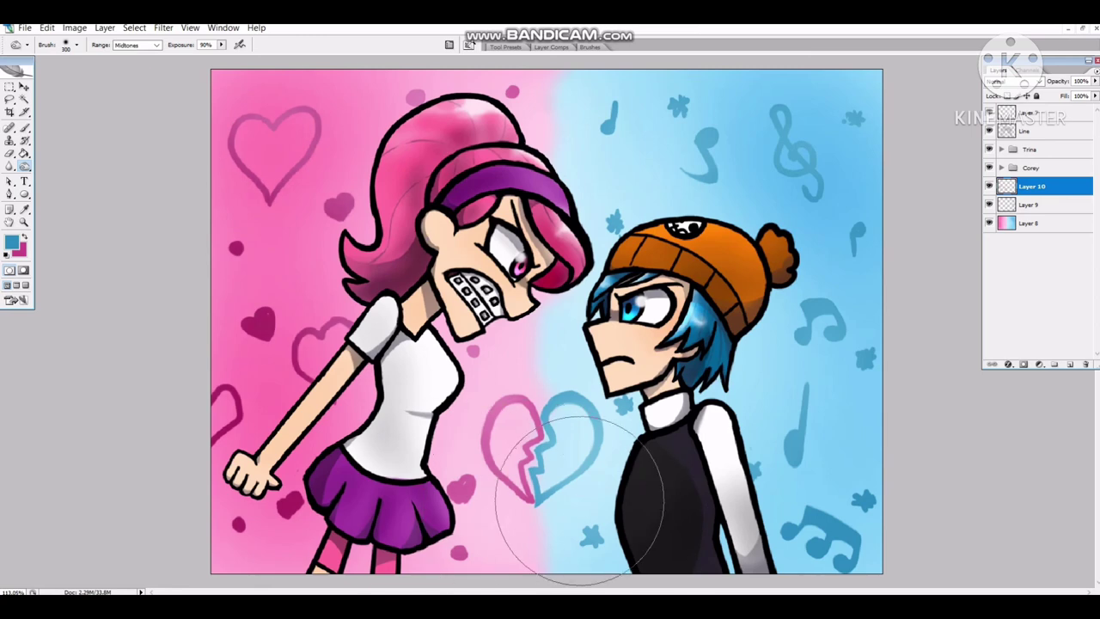
pyautogui.moveTo(541, 464); pyautogui.dragTo(550, 460)
# Darken the lower blue notes and the blue half heart's tip on Layer 9 with a 200 px Burn tool.
pyautogui.press('[')
pyautogui.press('[')
pyautogui.hotkey('alt', '[')
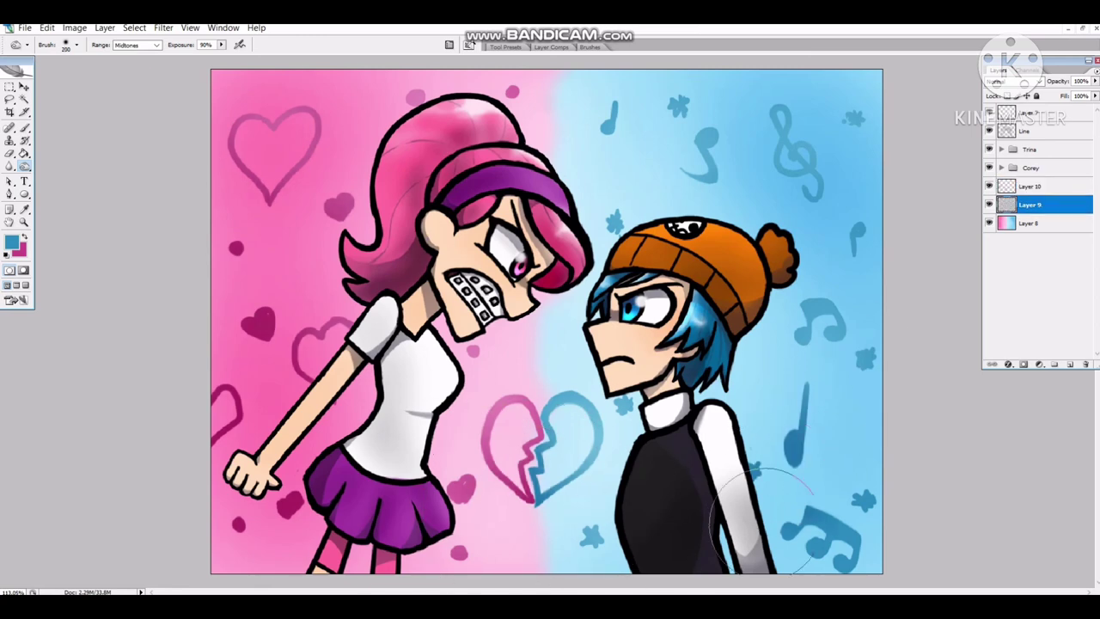